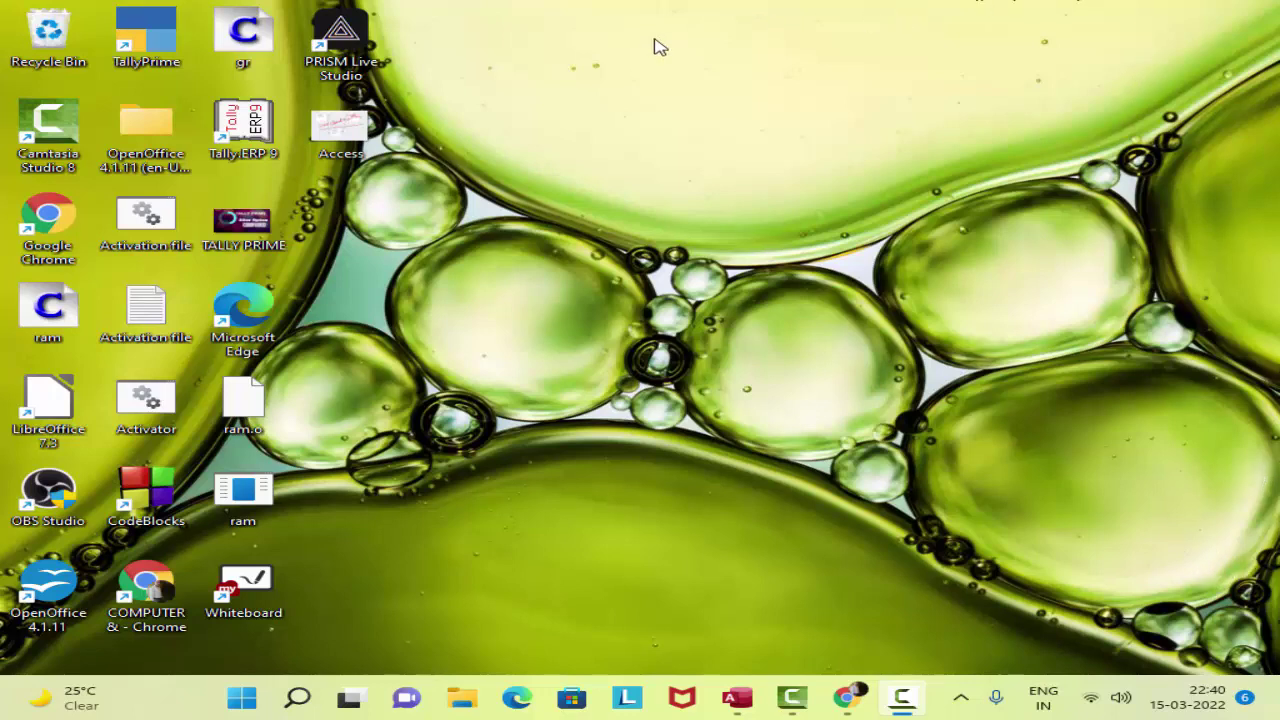
Step: Refresh the desktop several times from its right-click menu
right_click(588, 93)
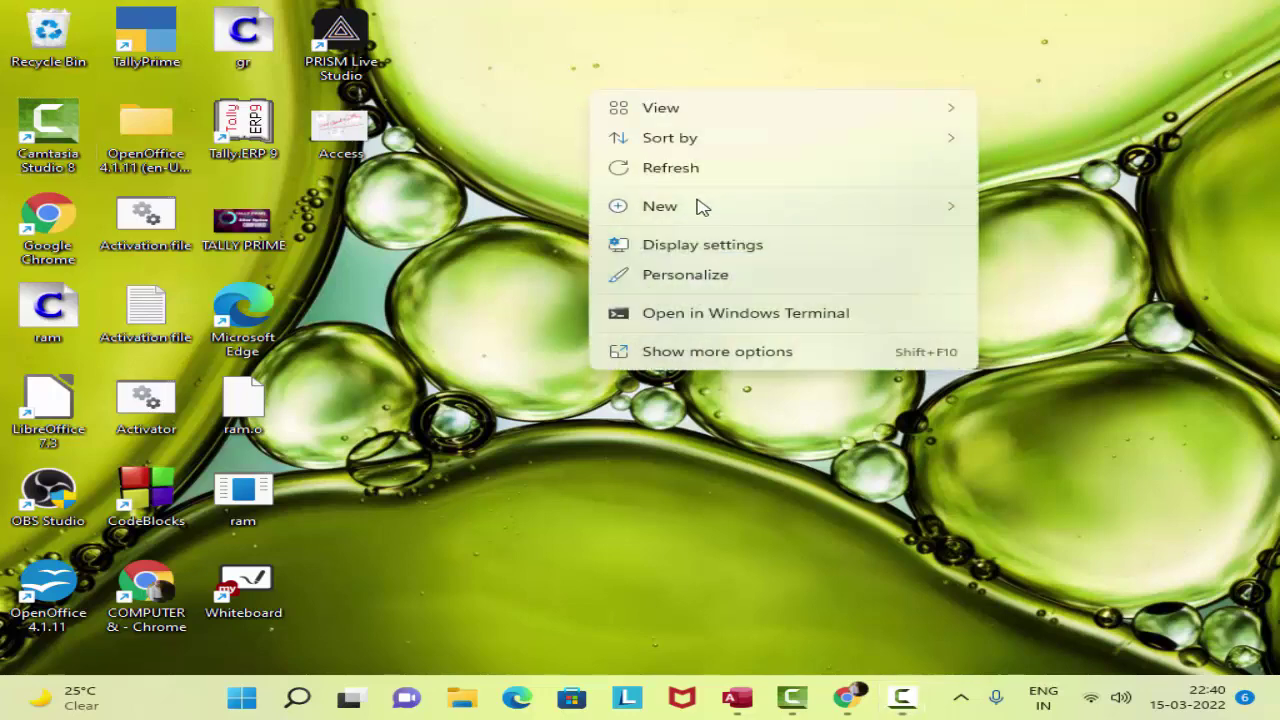
left_click(697, 172)
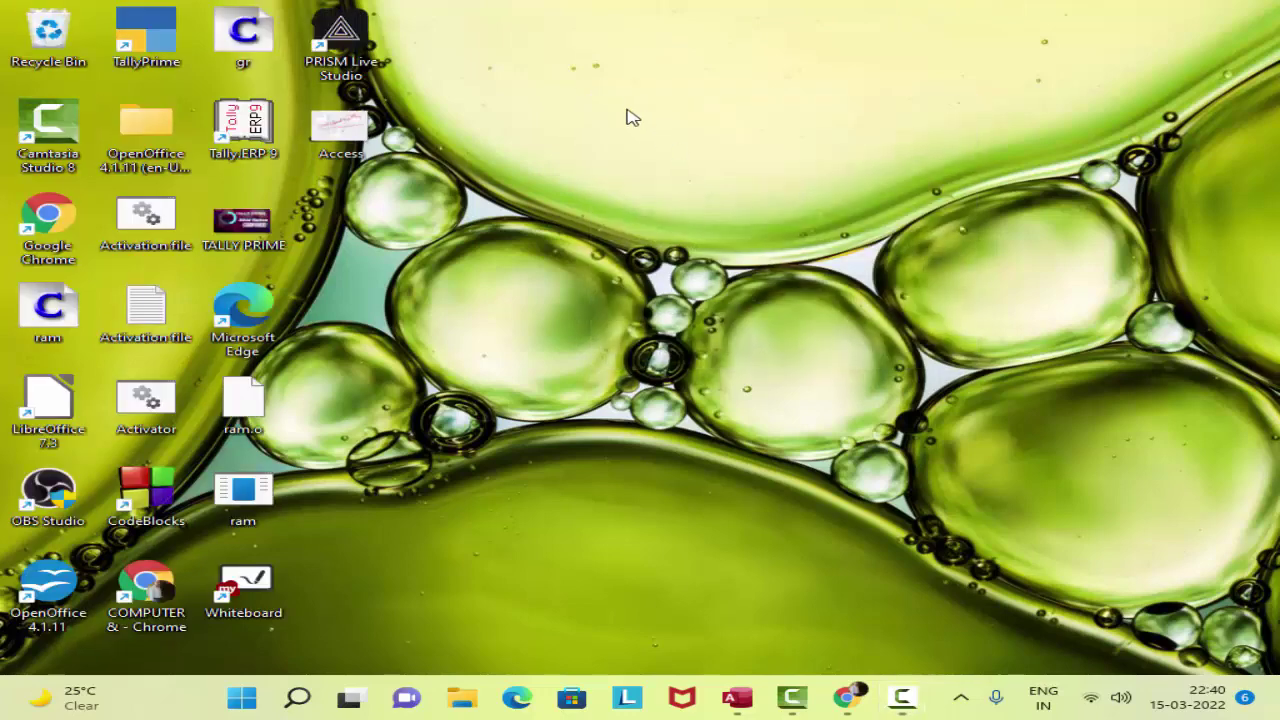
right_click(630, 117)
left_click(695, 190)
right_click(579, 75)
left_click(640, 155)
right_click(579, 102)
left_click(634, 174)
right_click(592, 120)
left_click(658, 195)
right_click(574, 120)
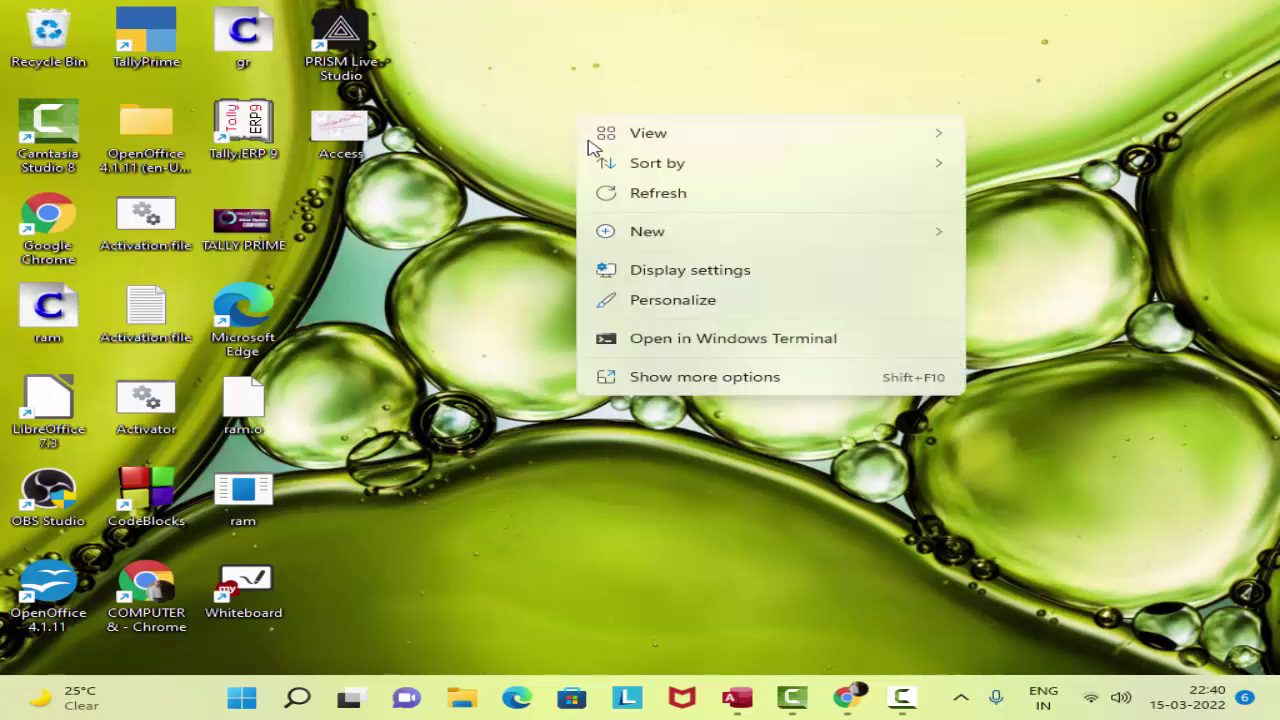
left_click(640, 194)
right_click(570, 127)
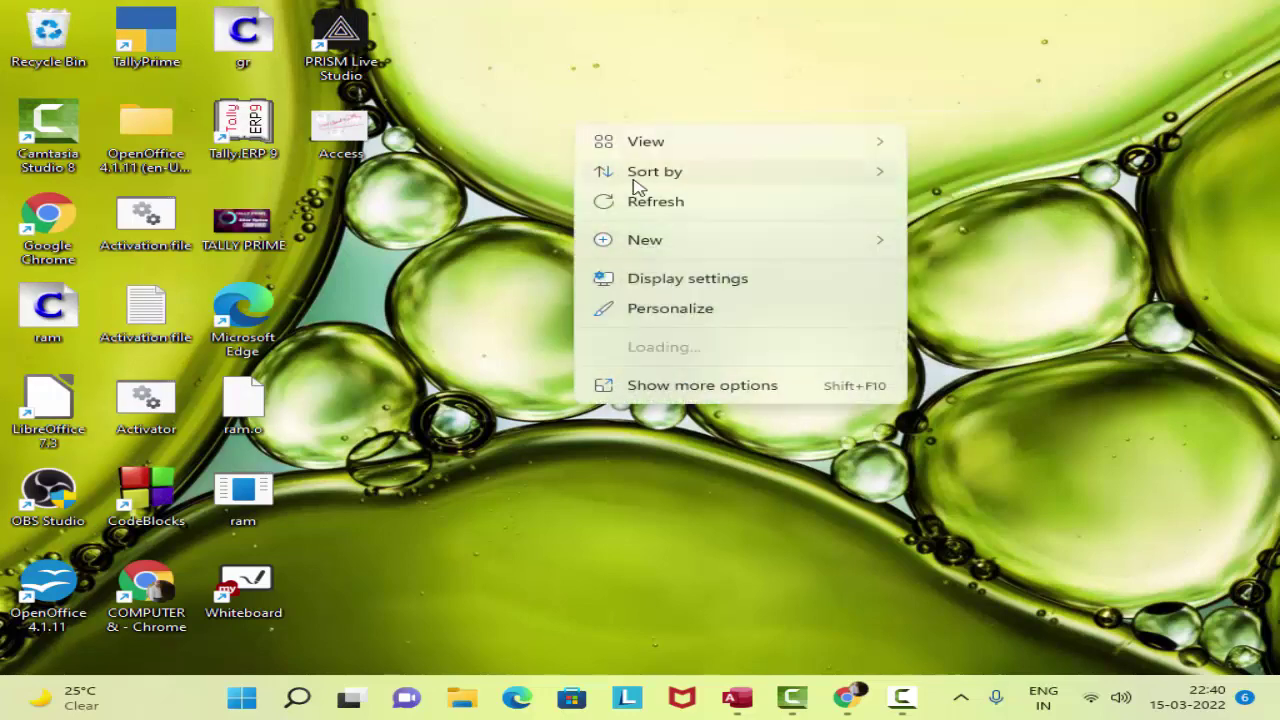
left_click(652, 202)
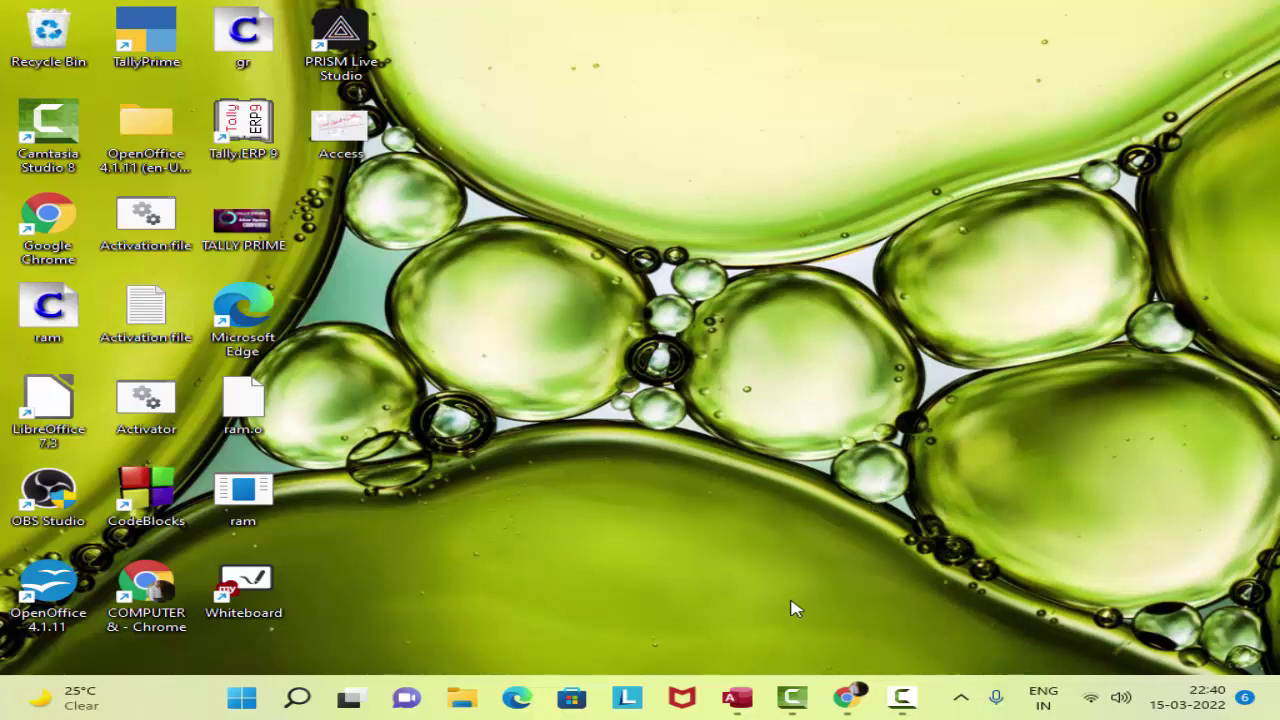
Step: Close the open Access database, agreeing to empty the clipboard
left_click(735, 698)
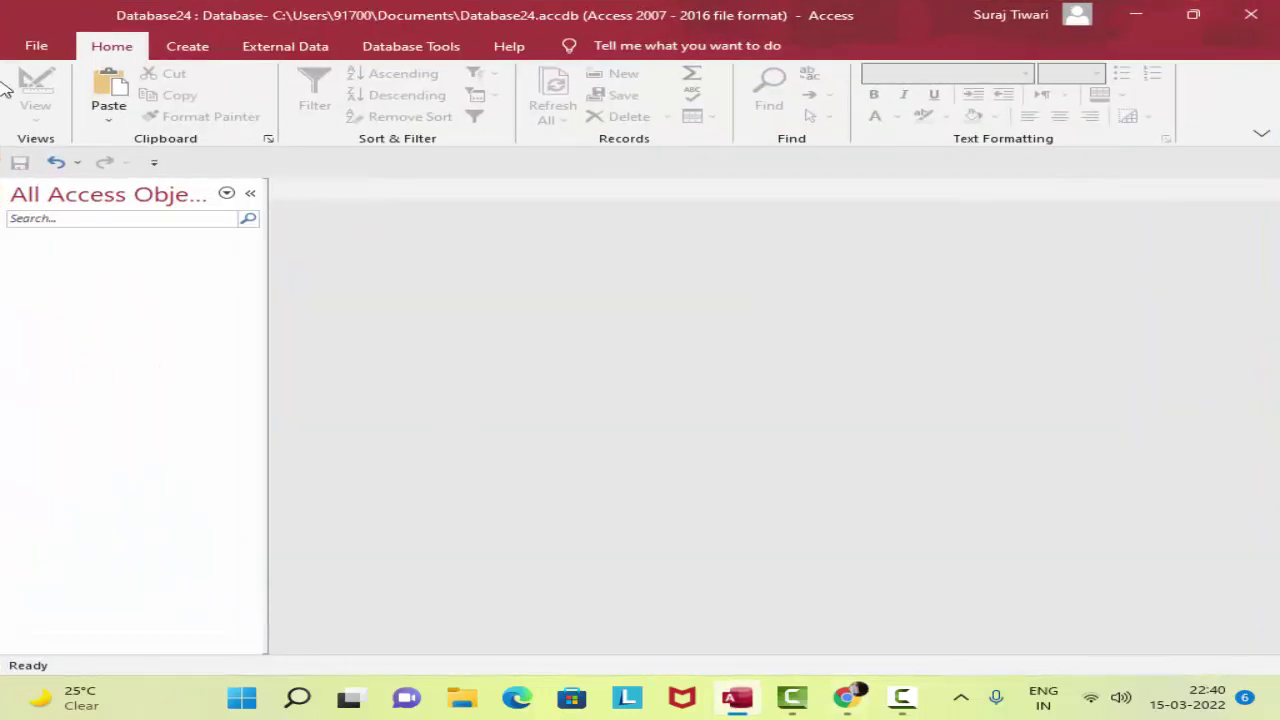
left_click(1270, 10)
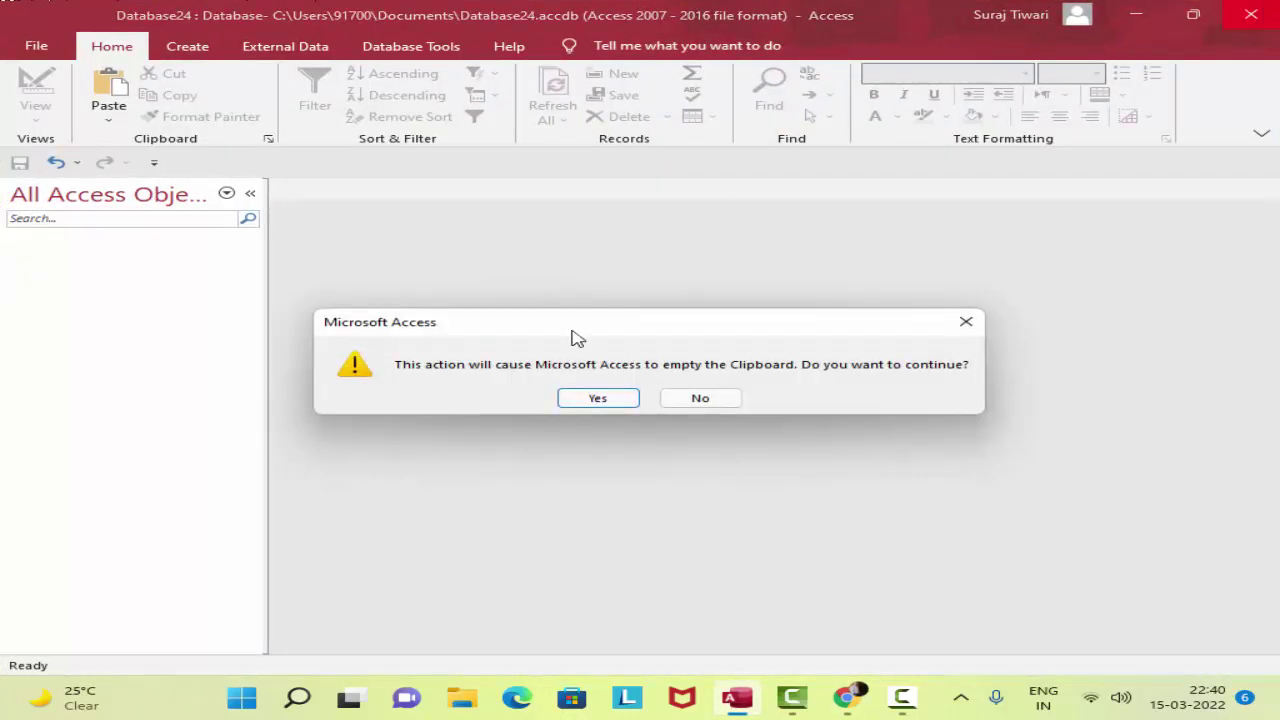
left_click(580, 400)
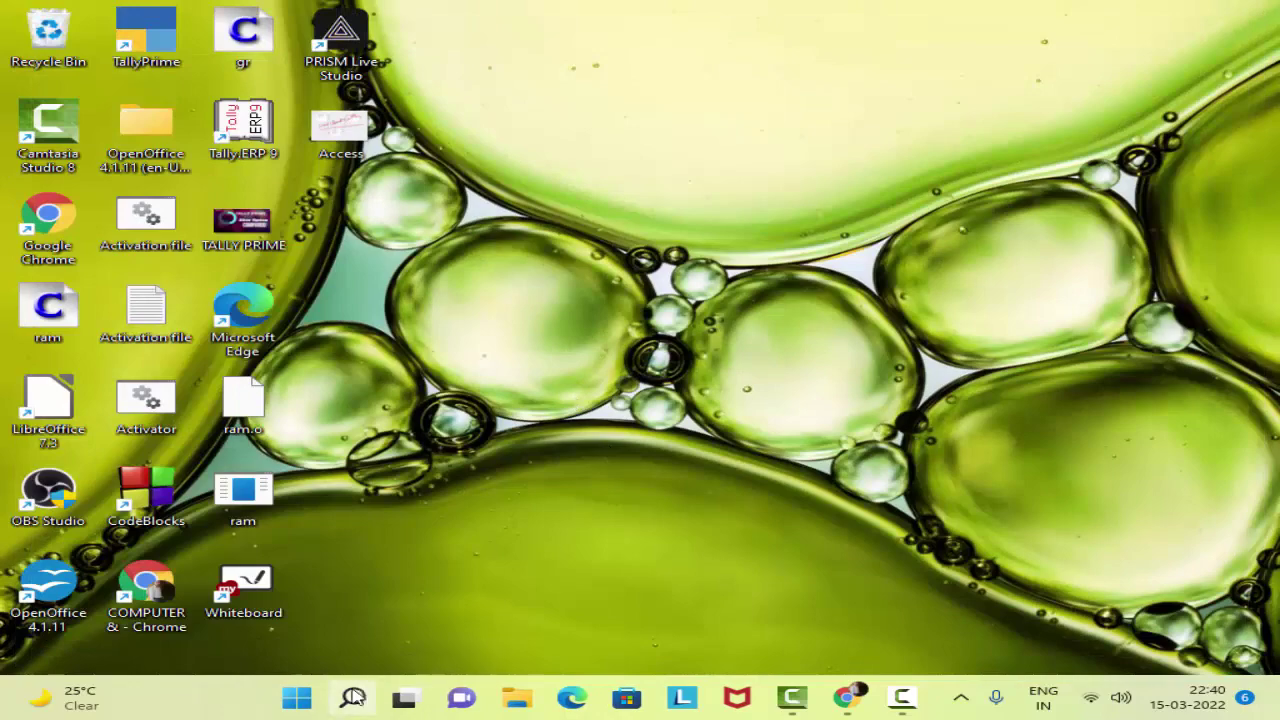
Step: Launch Access 2016 from the Start search and cancel the activation wizard
left_click(241, 697)
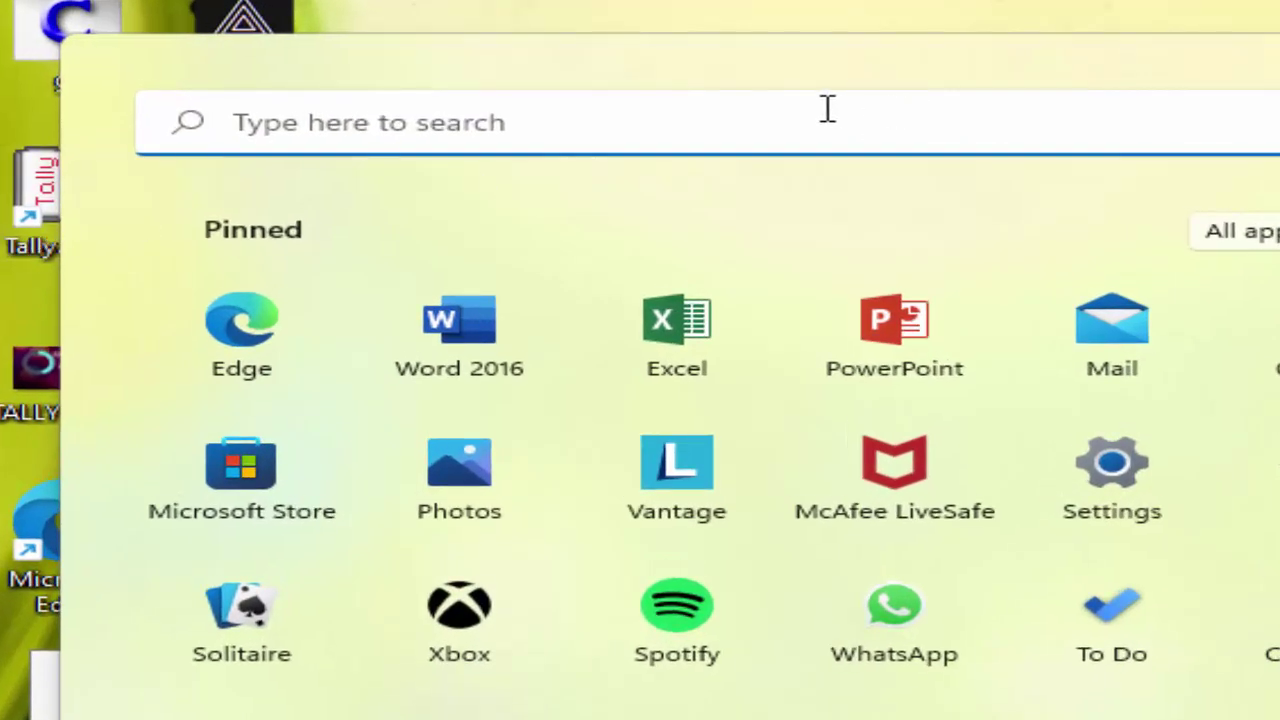
left_click(796, 122)
type("a")
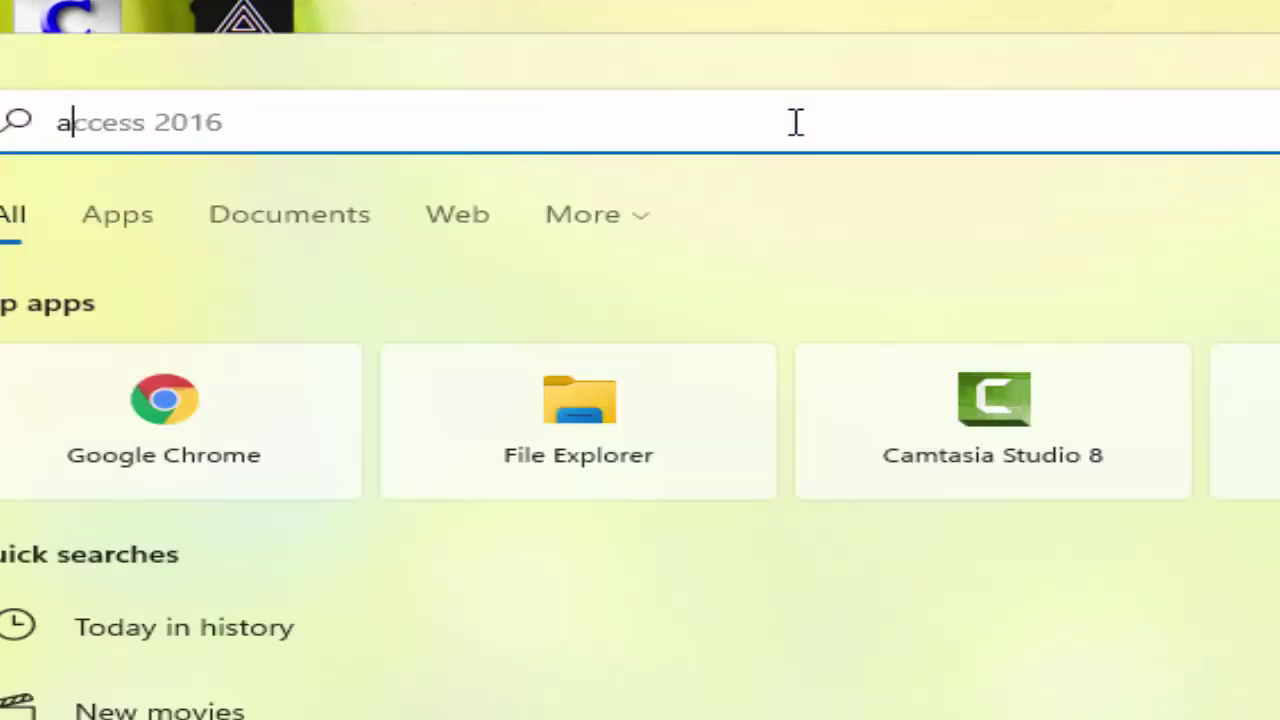
type("cc")
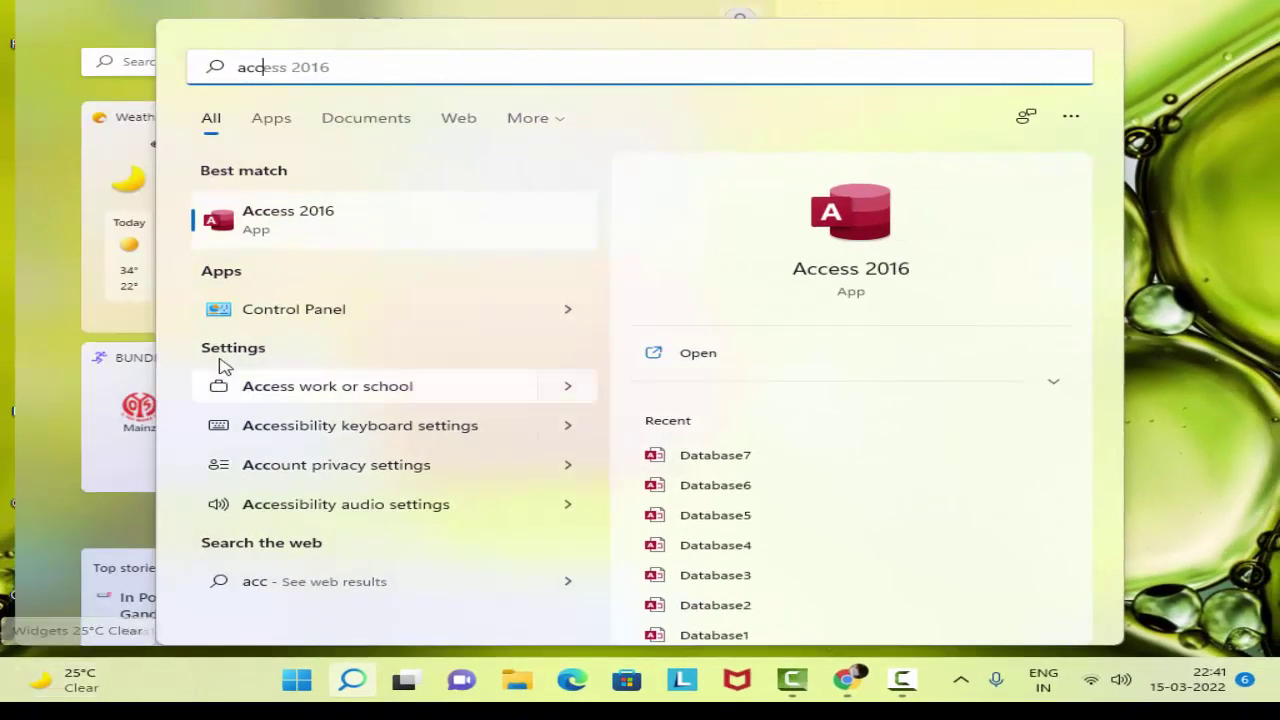
left_click(310, 211)
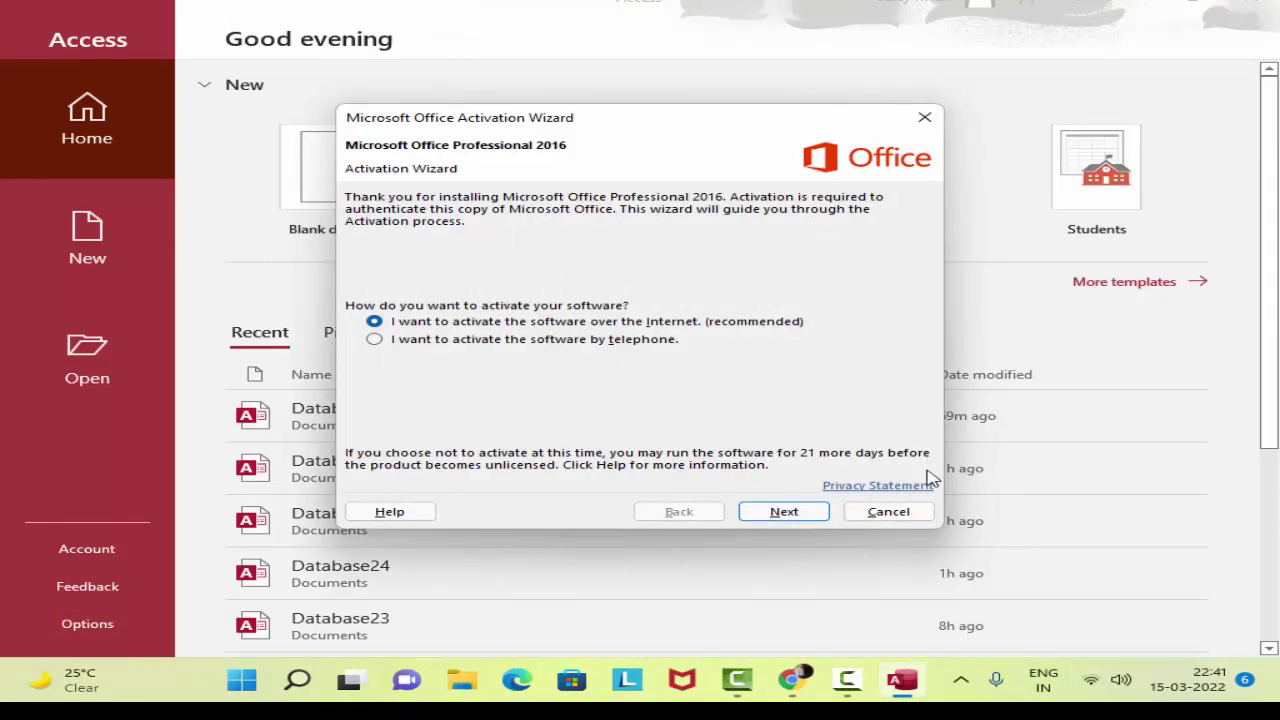
left_click(900, 519)
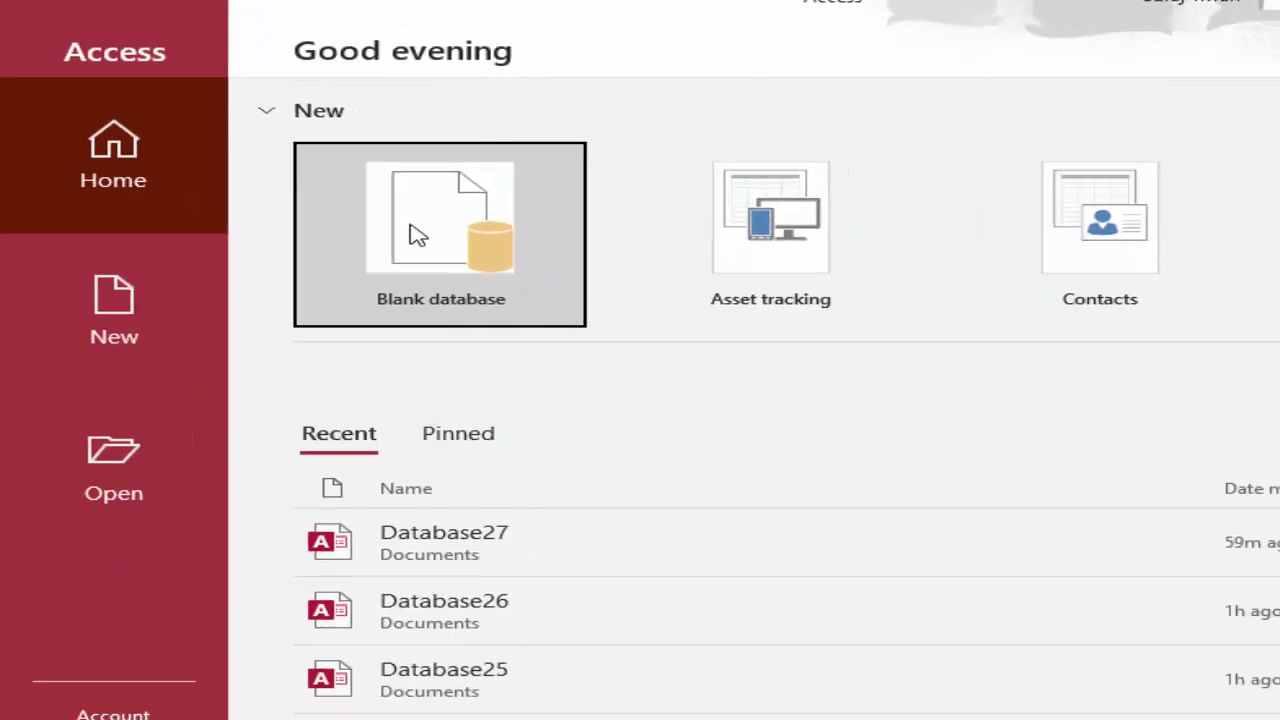
Step: Create a blank database with the default name Database28
left_click(553, 312)
left_click(814, 342)
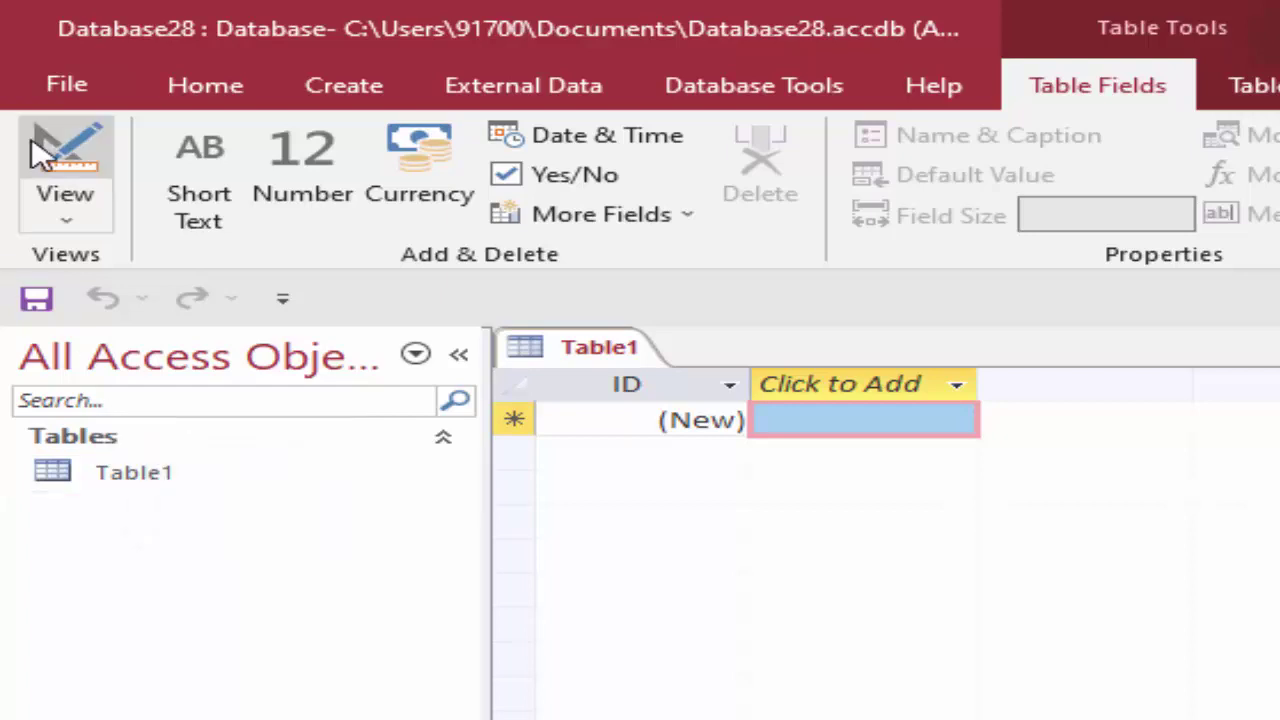
Step: Switch Table1 to Design View, saving it under the name 'S Table'
left_click(65, 180)
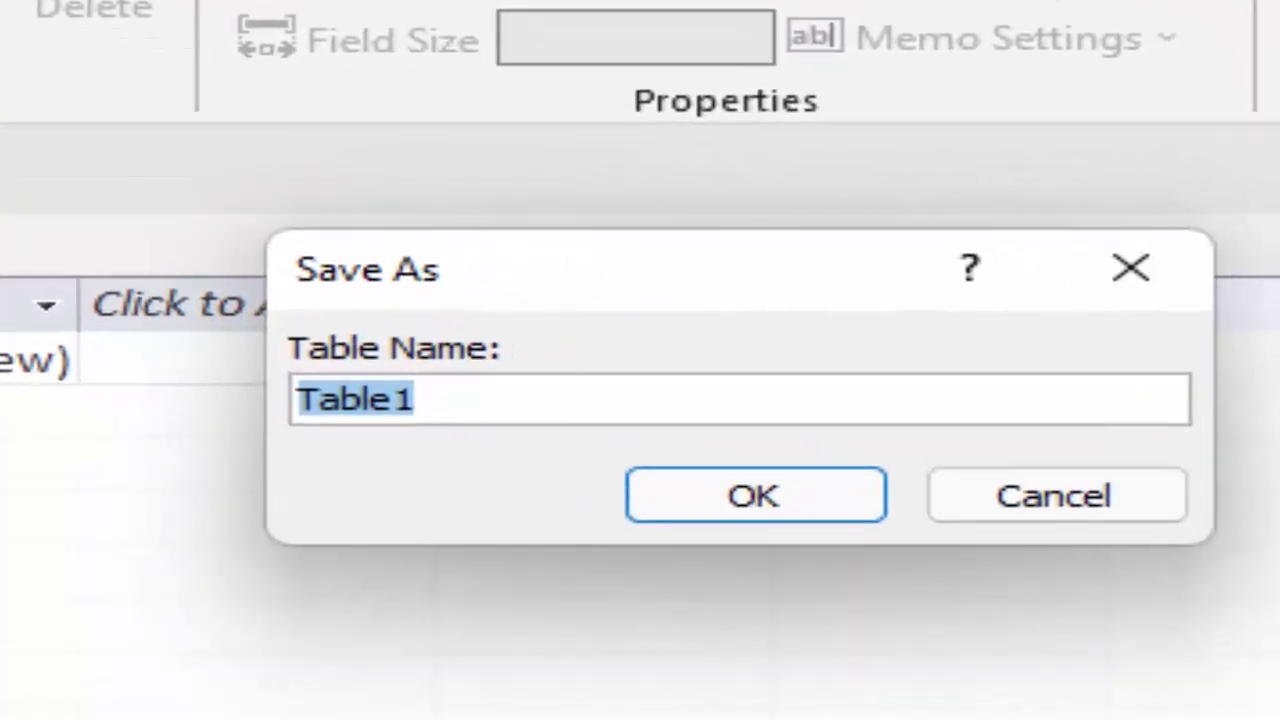
key("BackSpace")
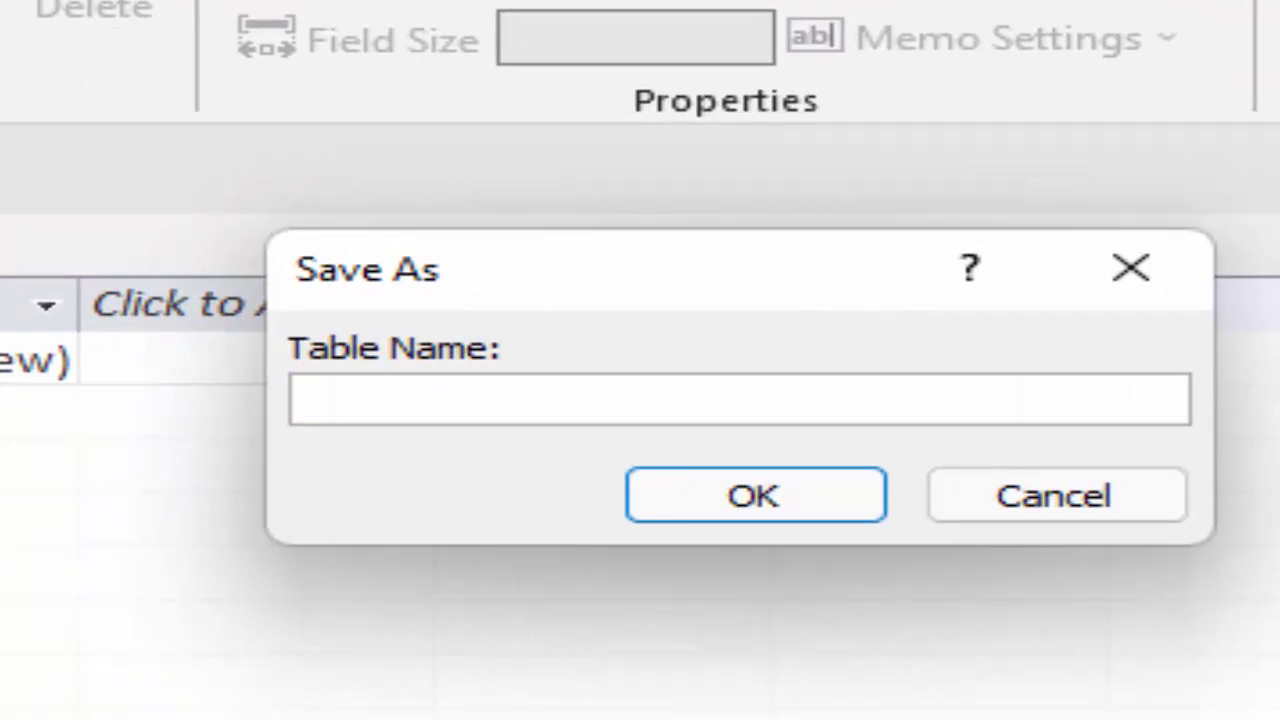
type("S")
type(" Ta")
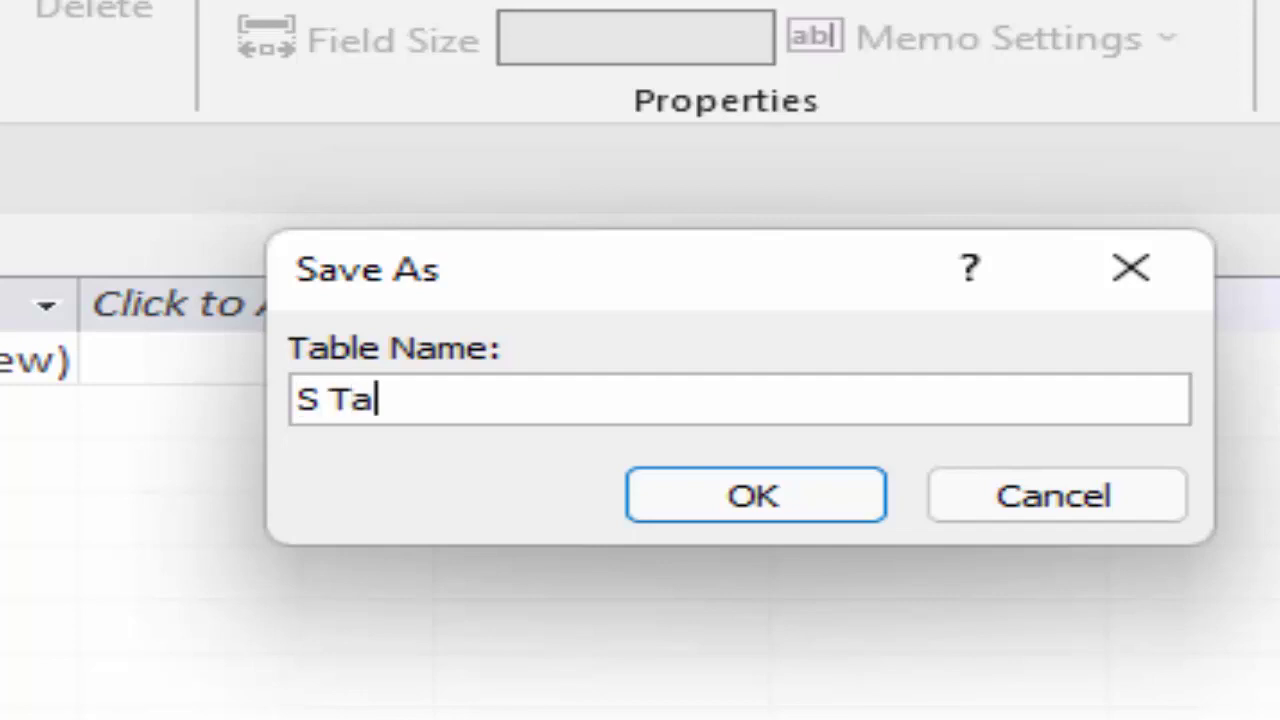
type("ble")
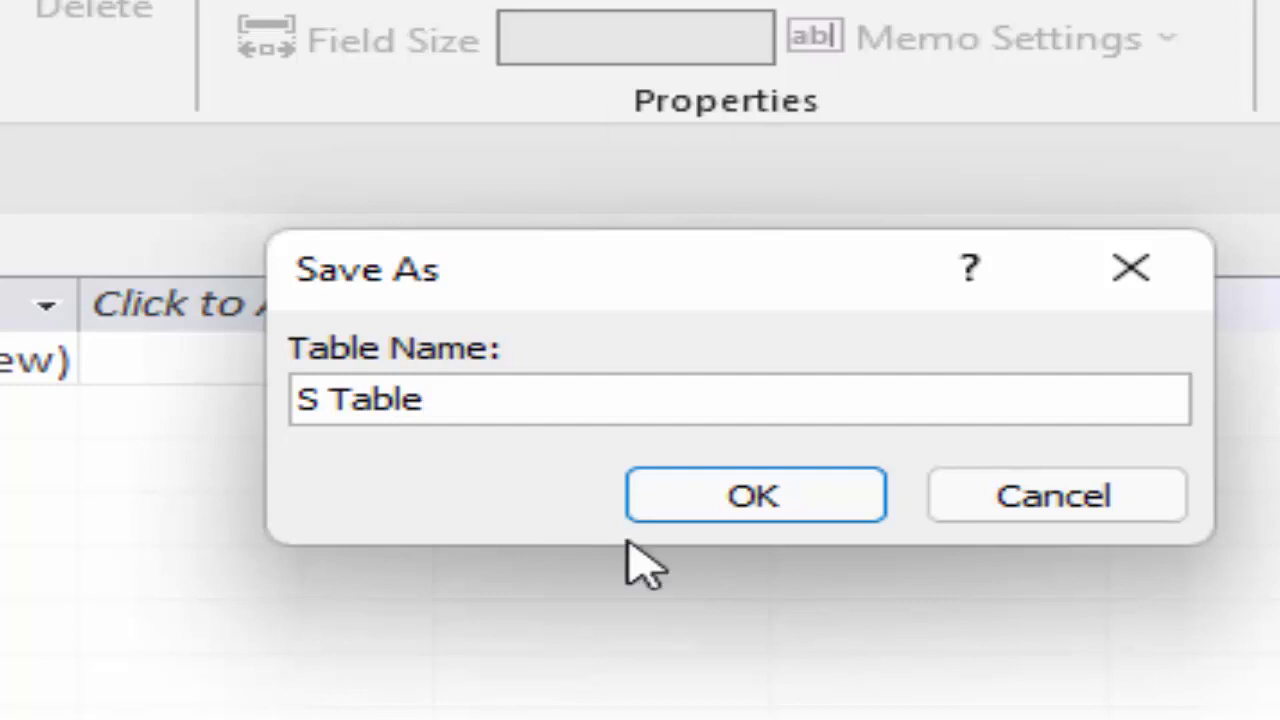
left_click(748, 498)
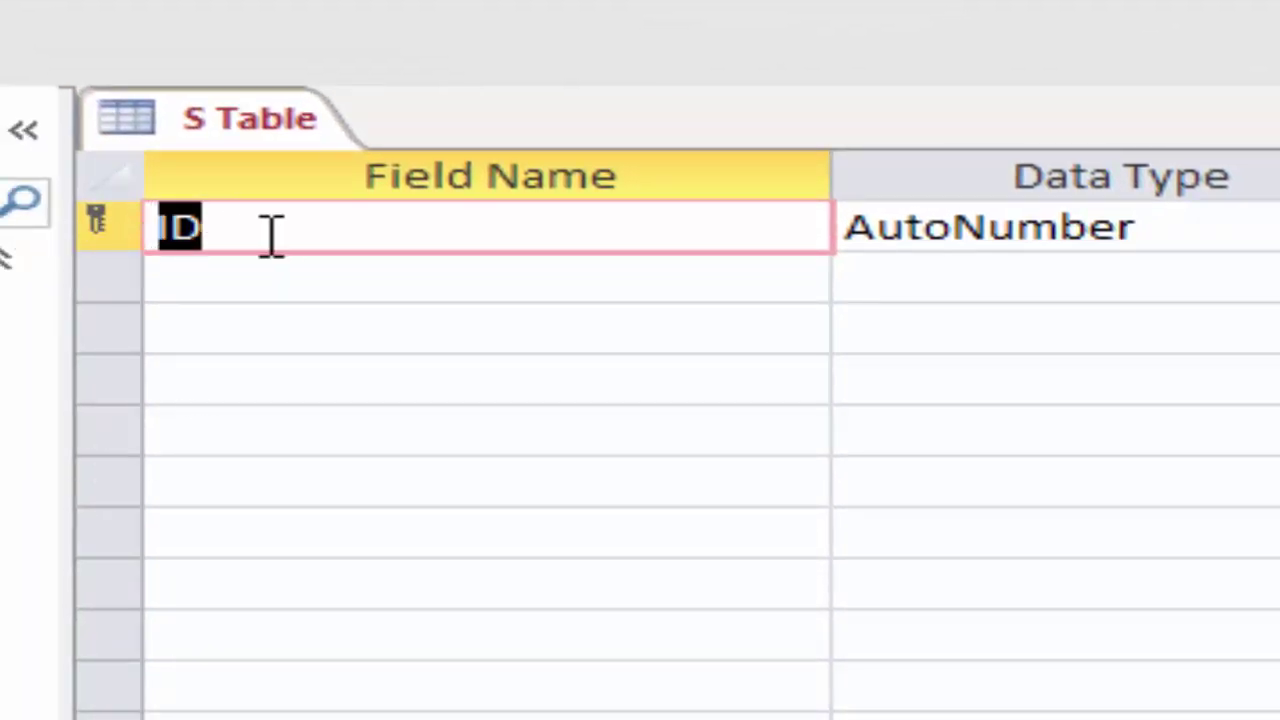
Step: Rename the ID key field to 'S id' and make it Short Text
left_click(301, 237)
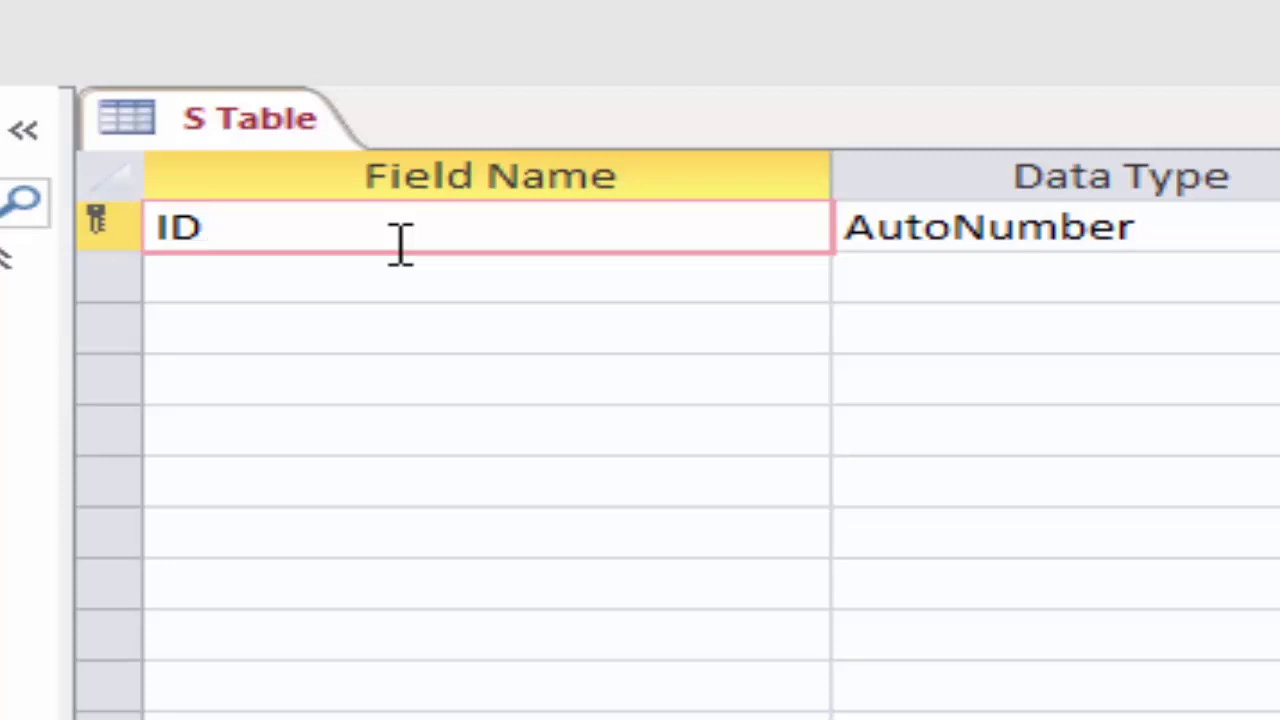
left_click(1271, 220)
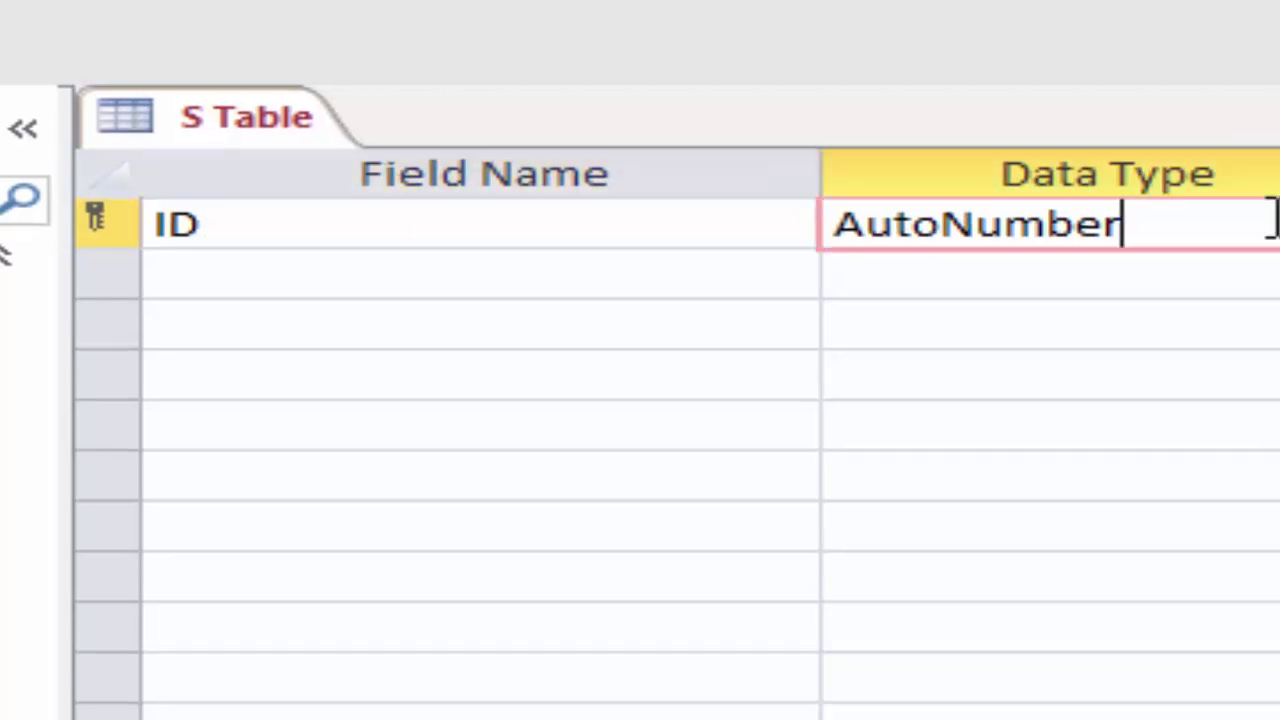
left_click(1118, 188)
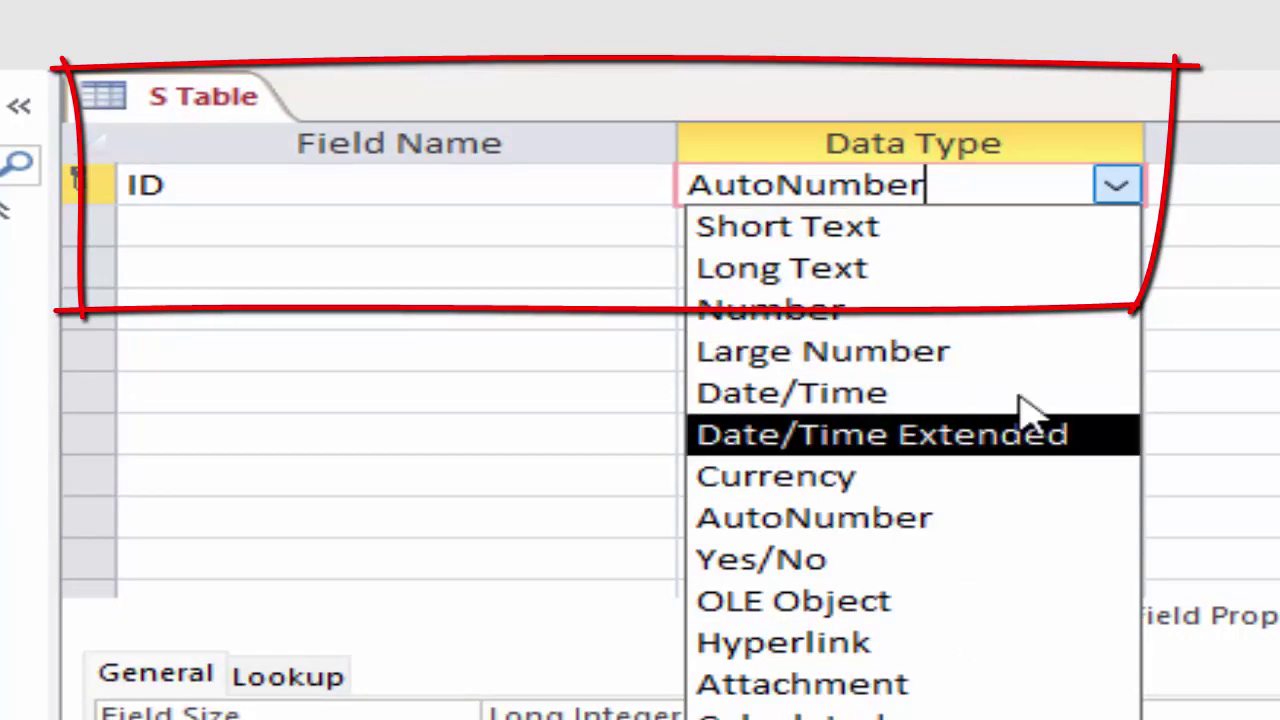
left_click(430, 180)
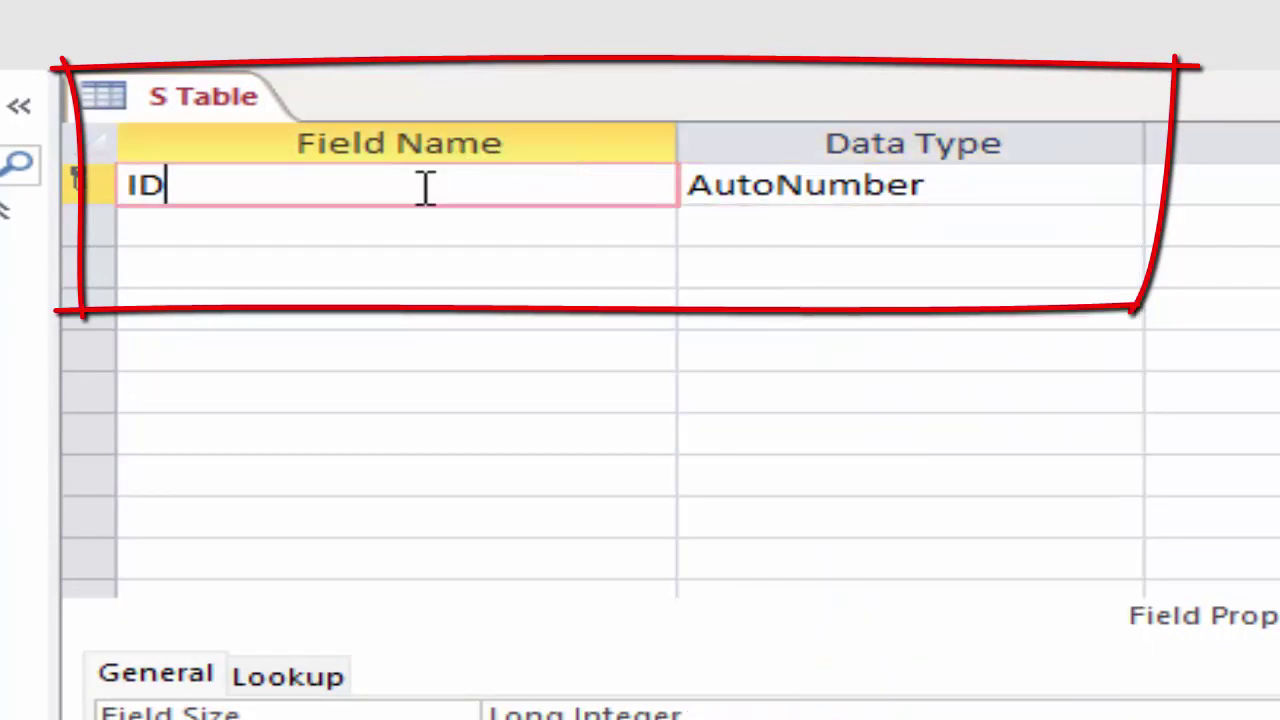
key("BackSpace")
key("BackSpace")
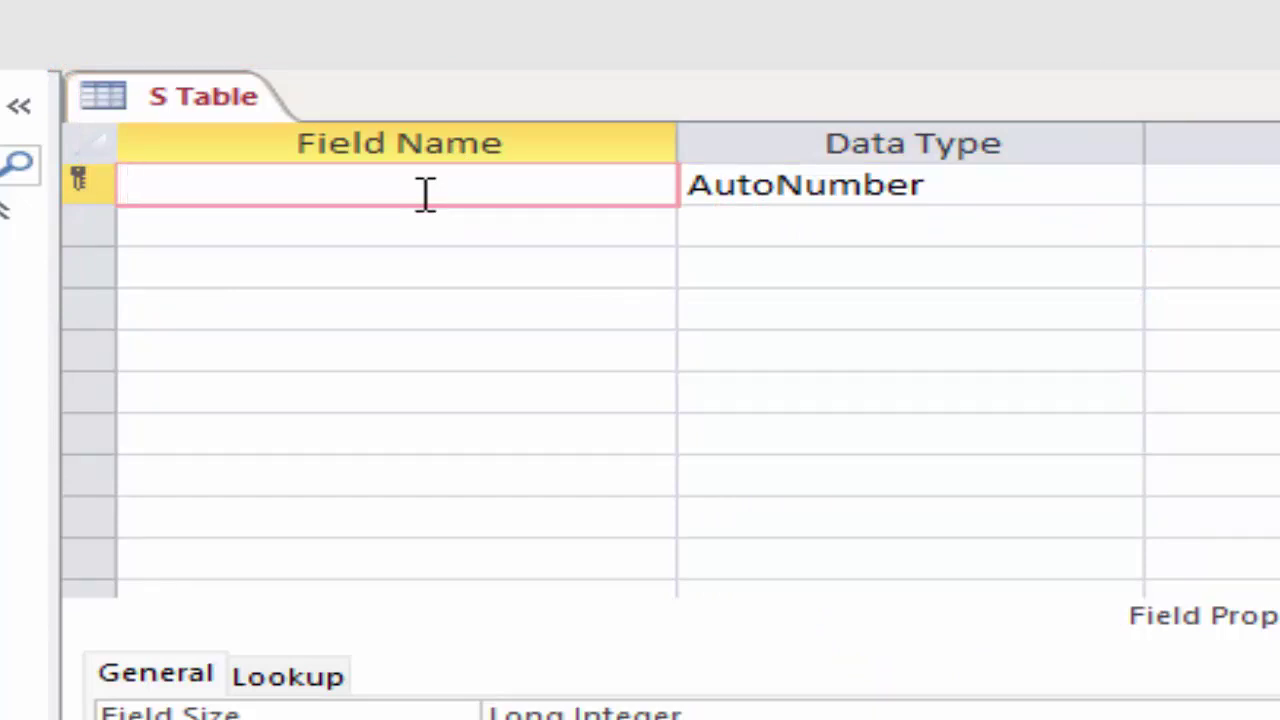
type("S ")
type("id")
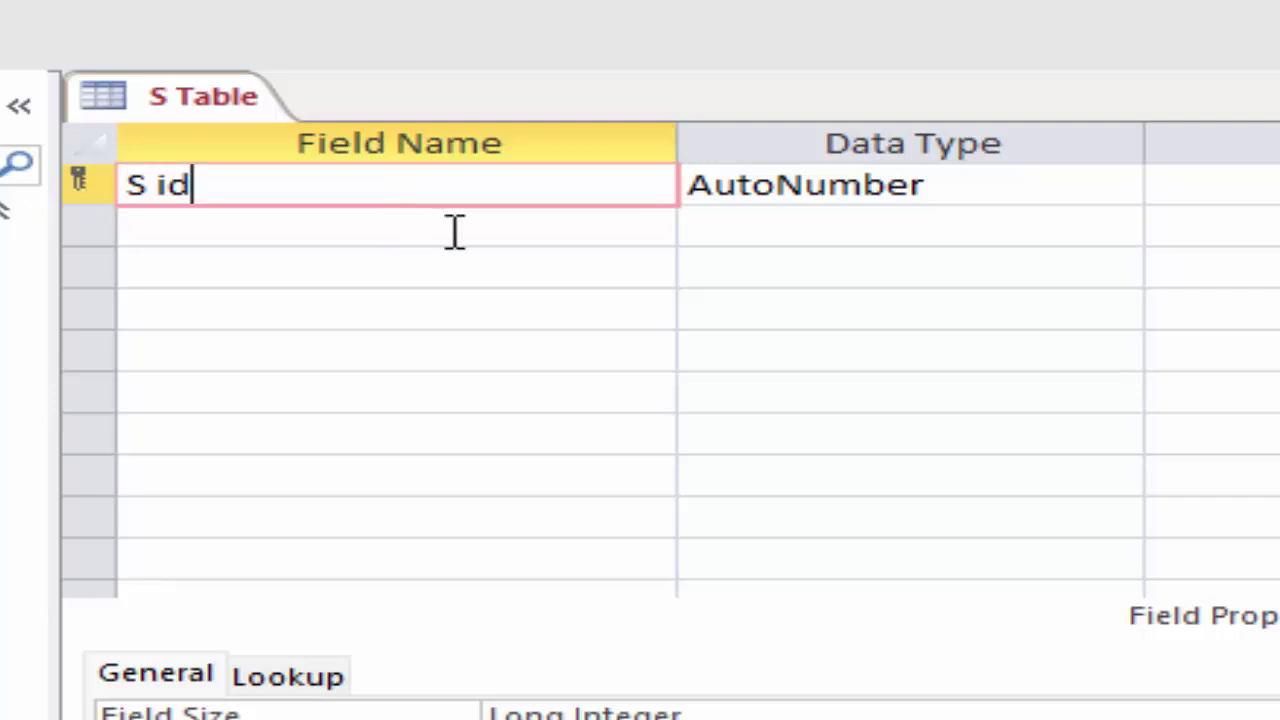
left_click(1060, 185)
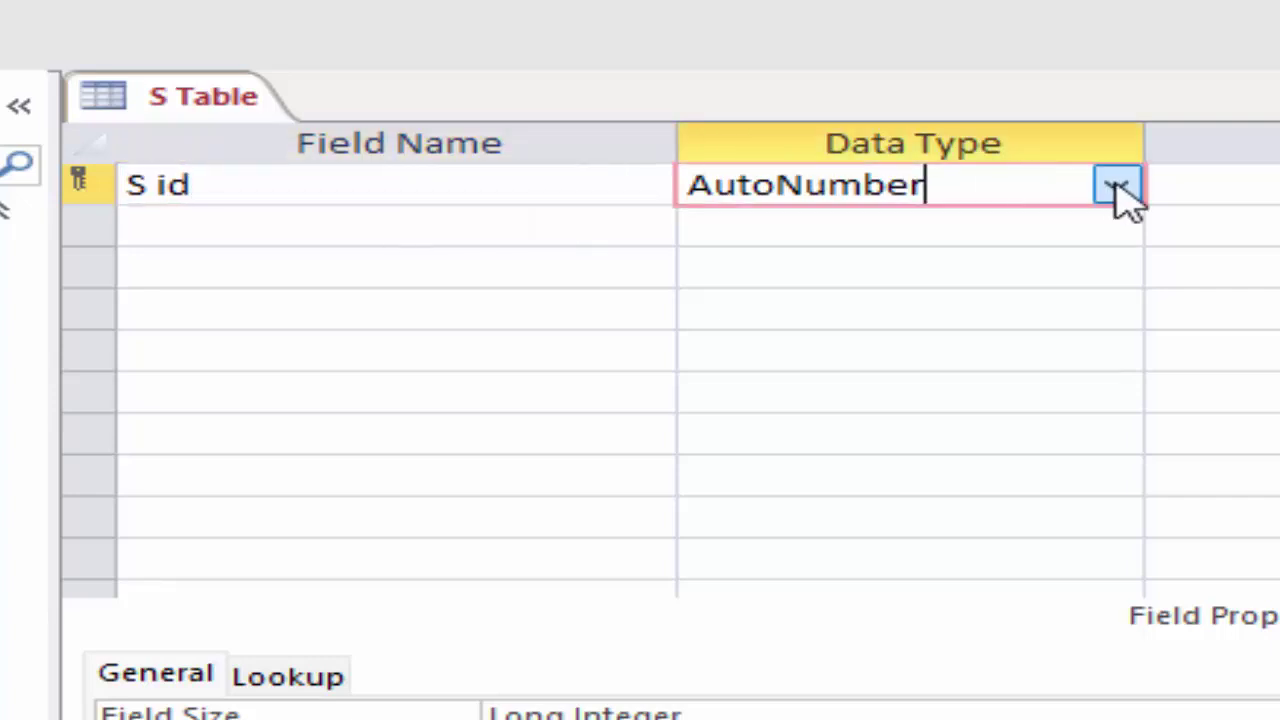
left_click(1118, 186)
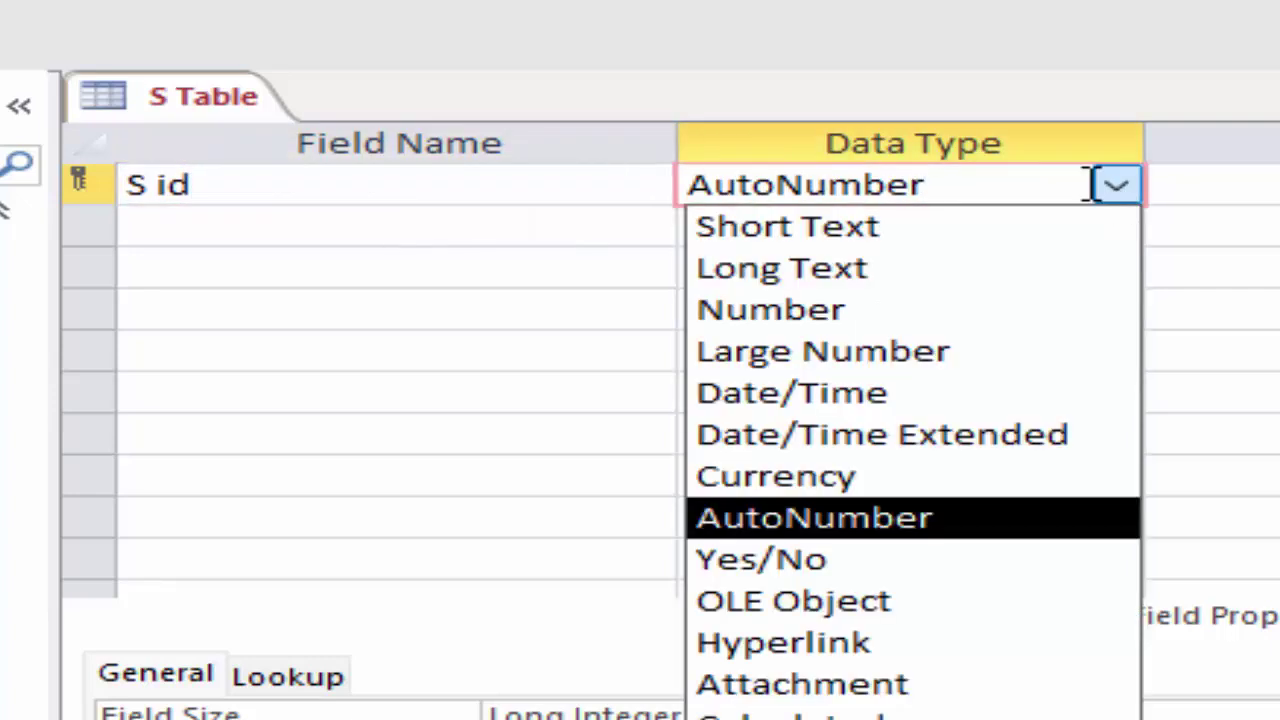
left_click(860, 230)
Step: Add a Short Text 'Name' field despite the reserved-word warning, then save the table
left_click(291, 218)
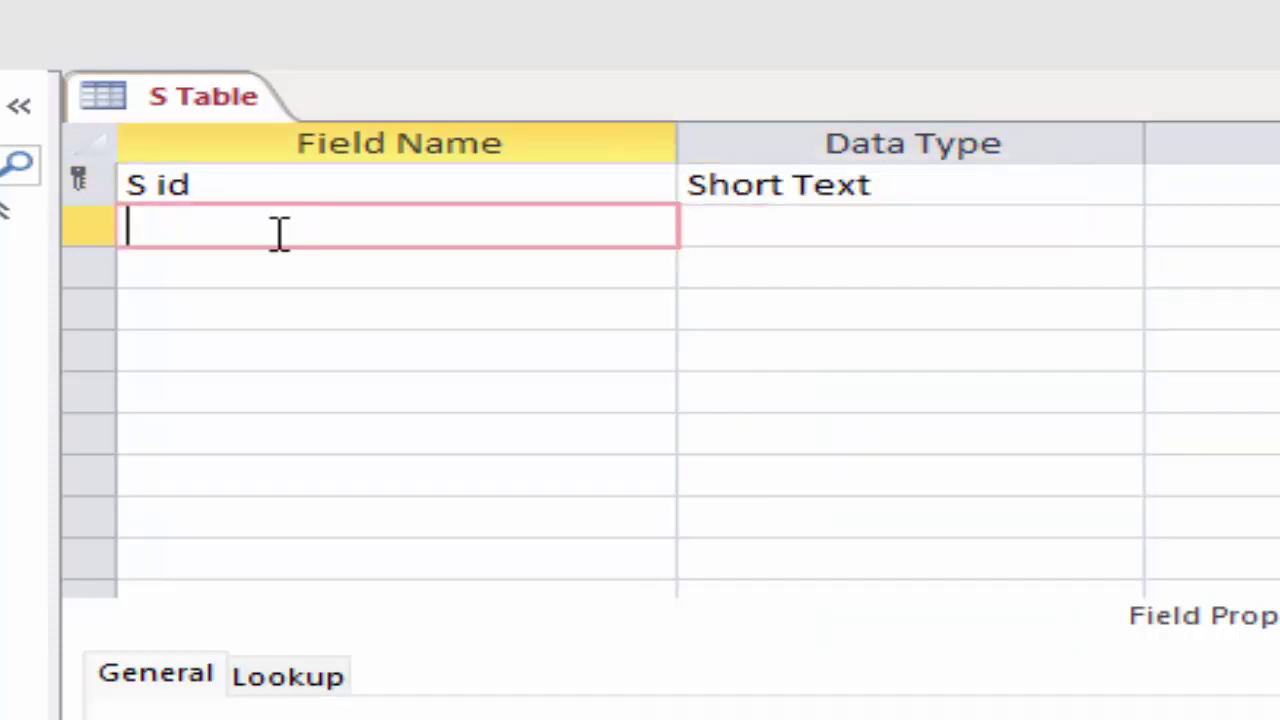
type("Na")
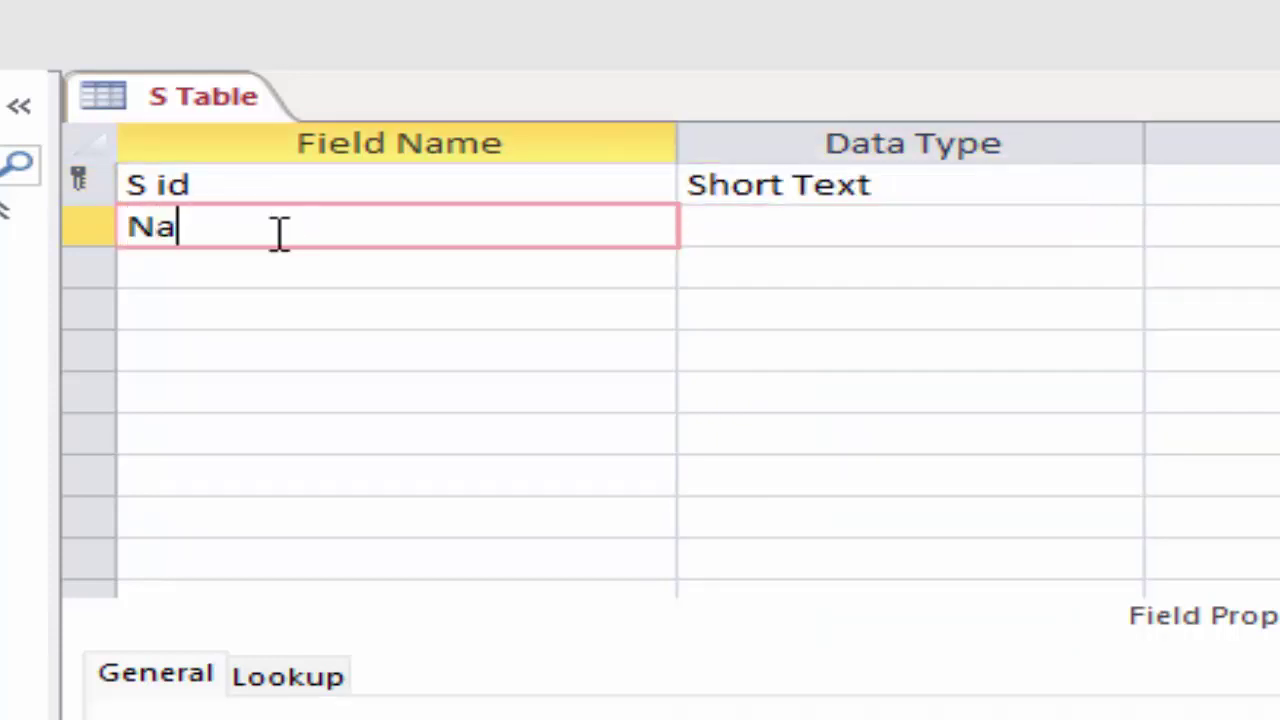
type("me")
key("Tab")
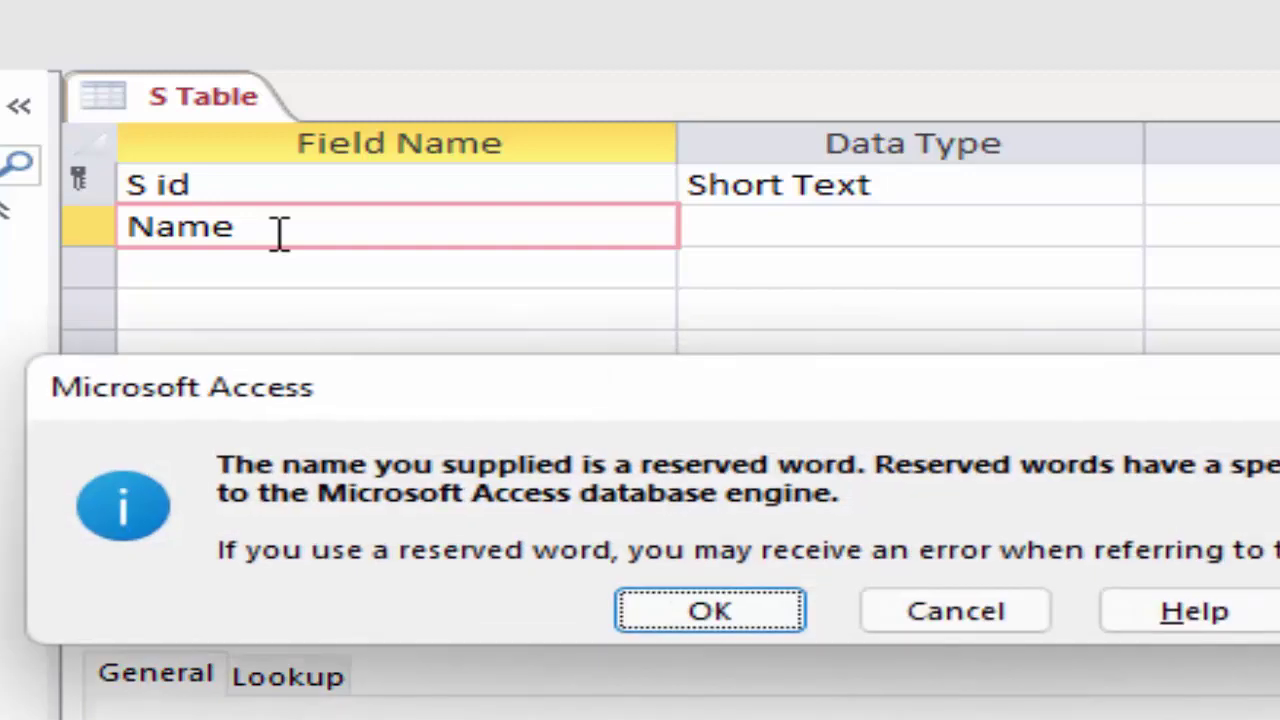
left_click(716, 622)
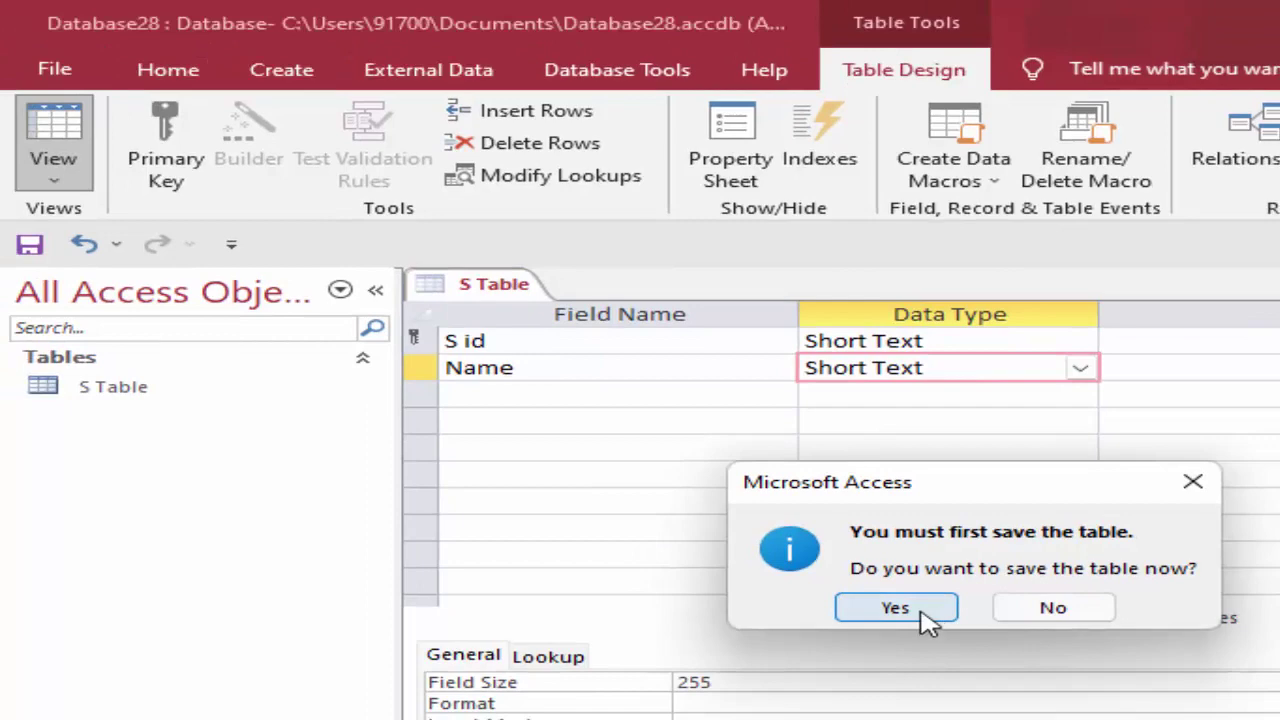
left_click(900, 612)
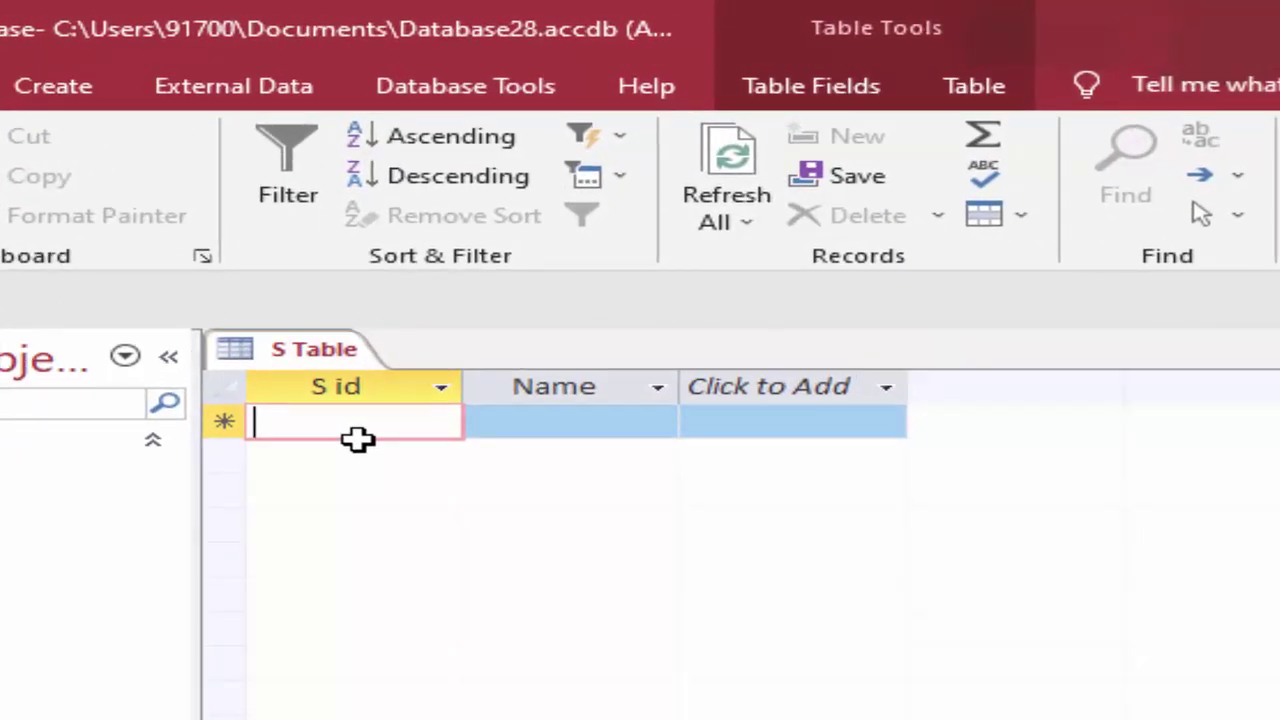
Step: Enter the records S01 Ram and S02 Shyam in S Table
type("s")
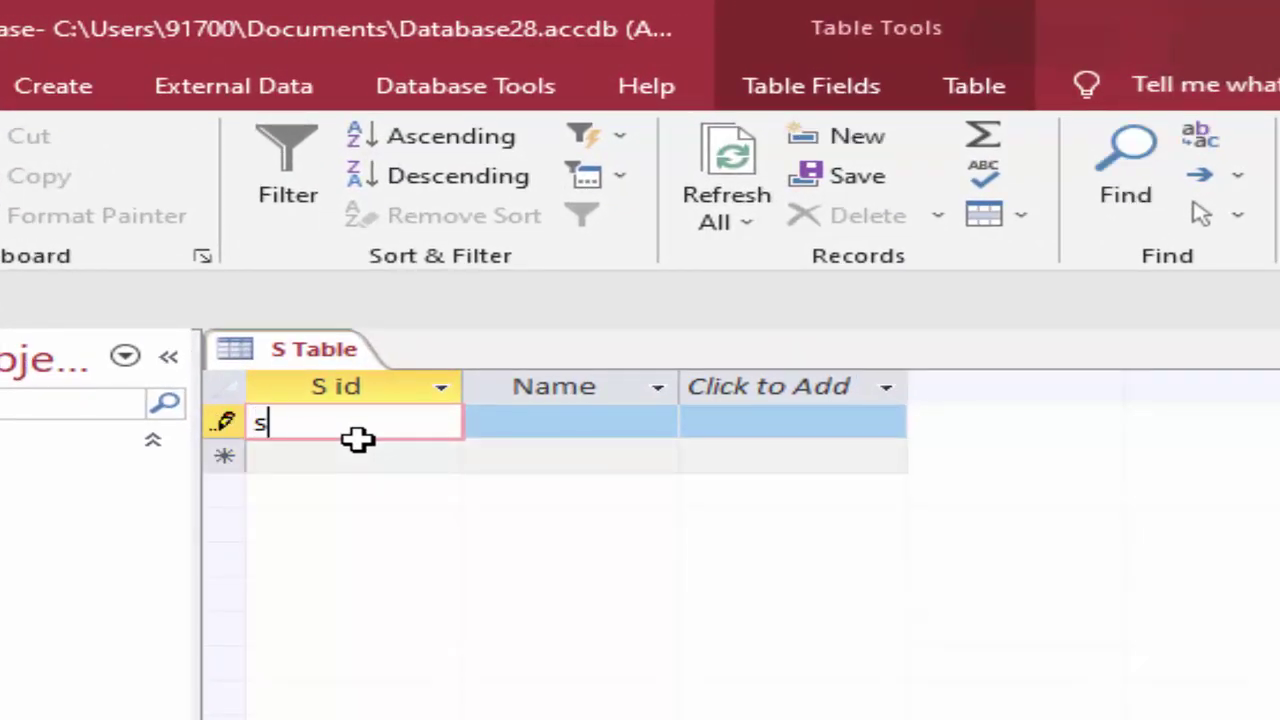
type("01")
key("Tab")
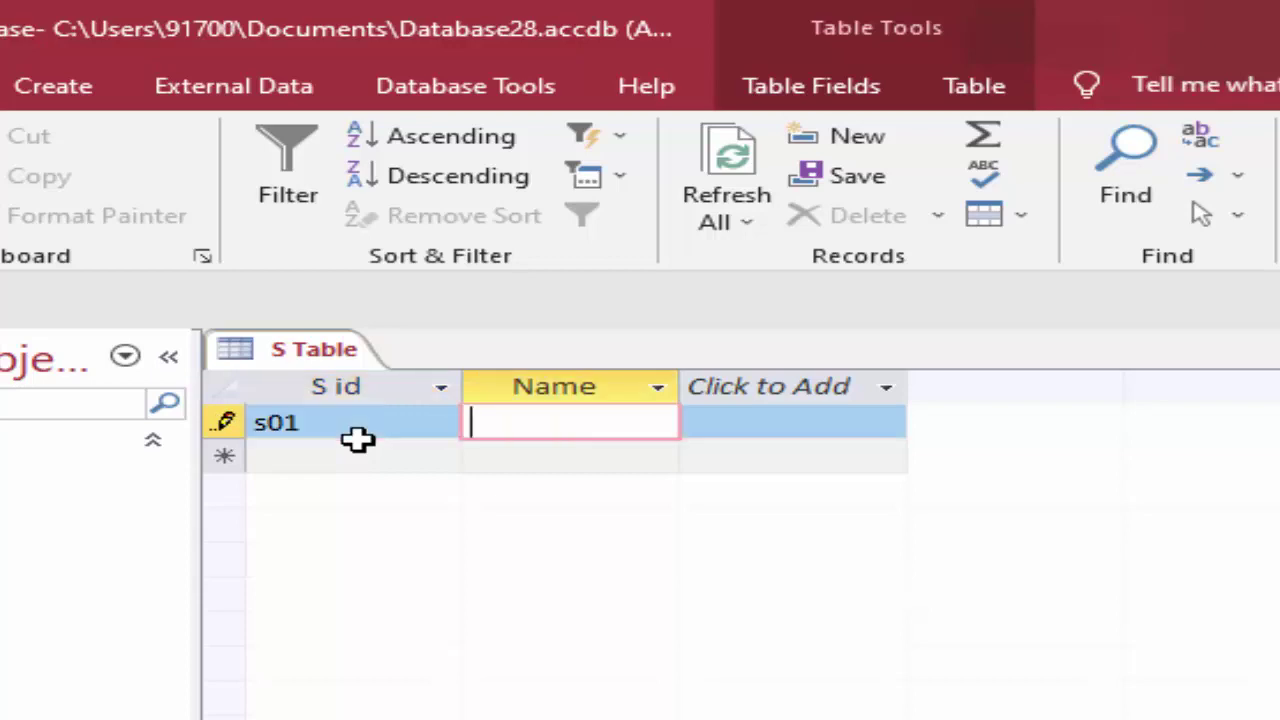
left_click(401, 431)
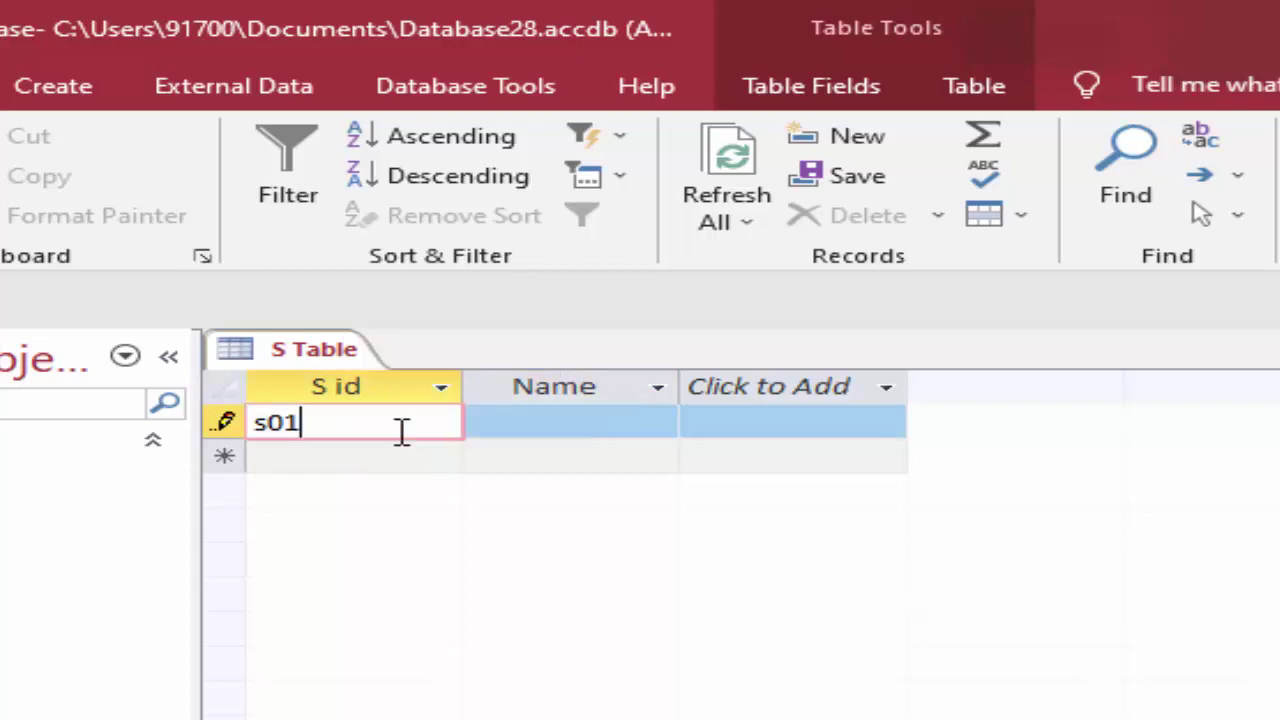
key("BackSpace")
key("BackSpace")
key("BackSpace")
type("S01")
key("Tab")
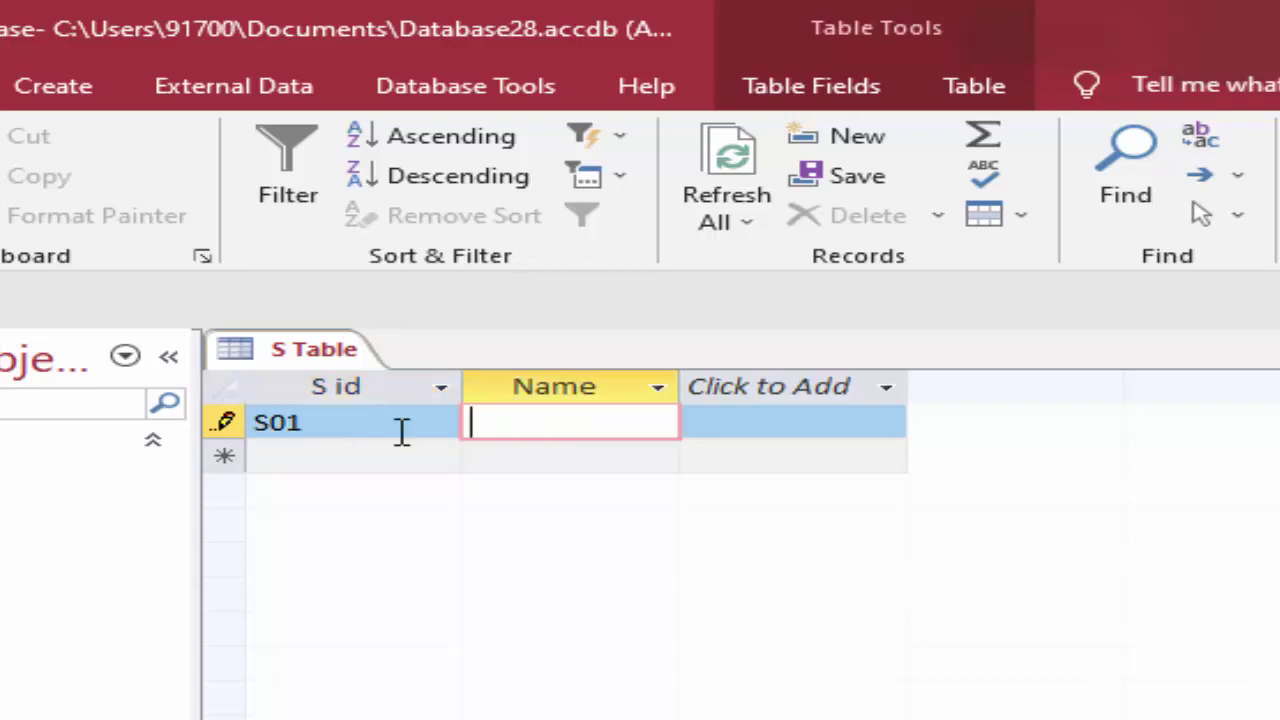
type("Ra")
type("m")
key("Tab")
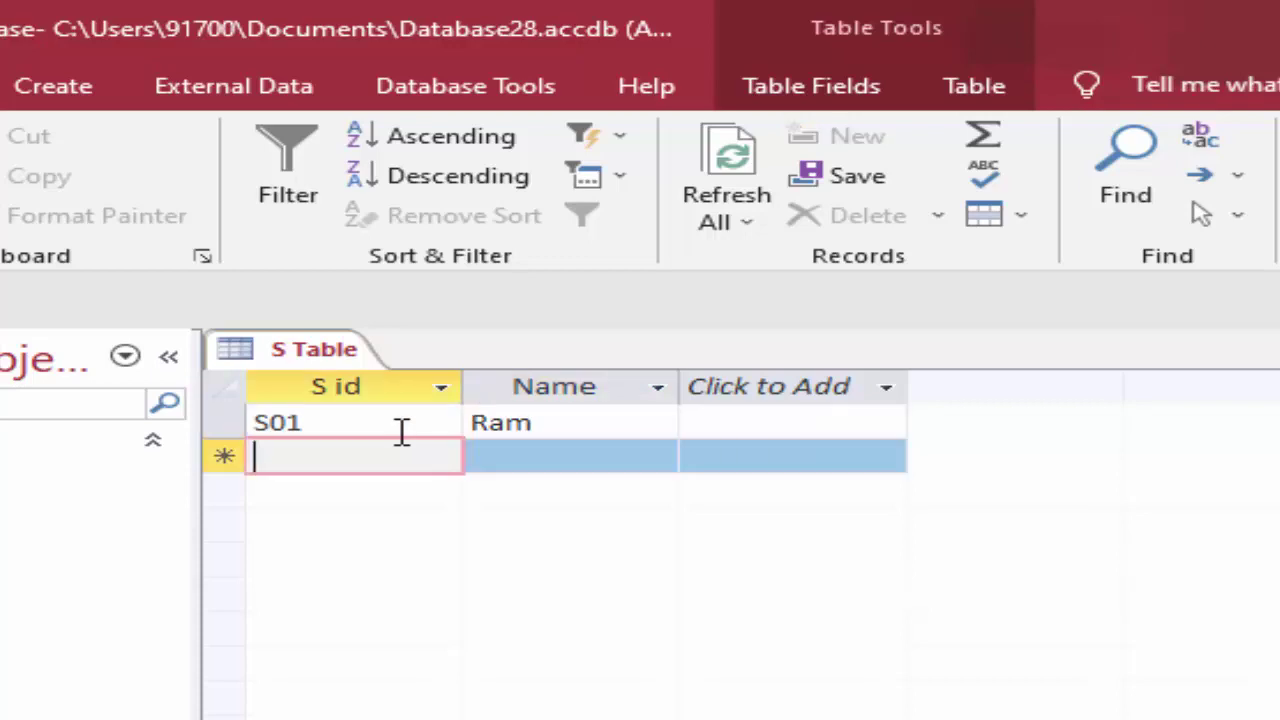
type("S02")
key("Tab")
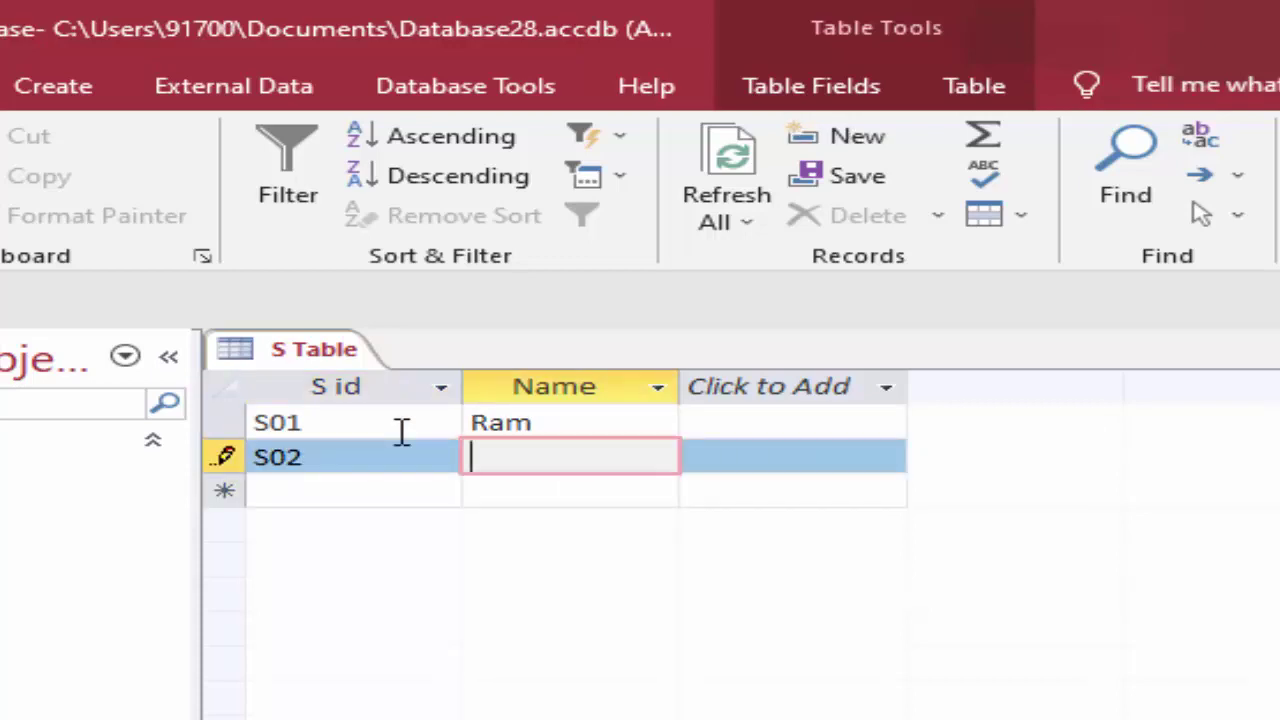
type("Shy")
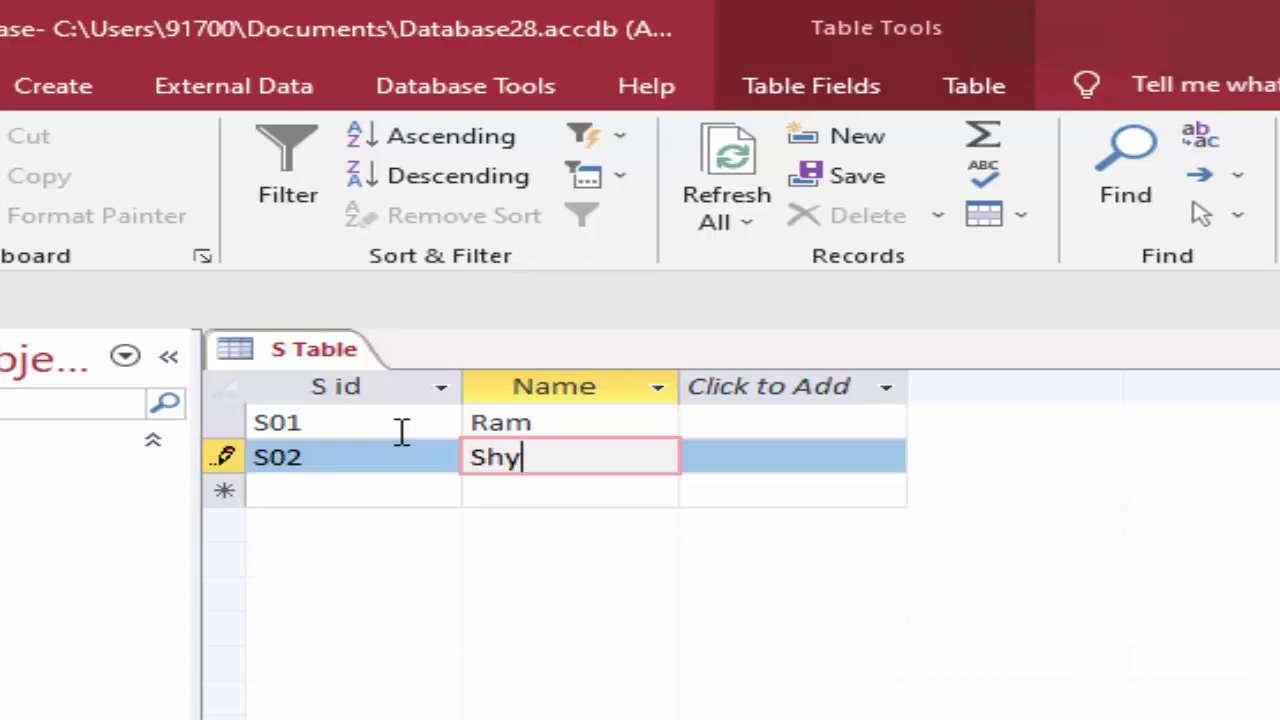
type("am")
key("Tab")
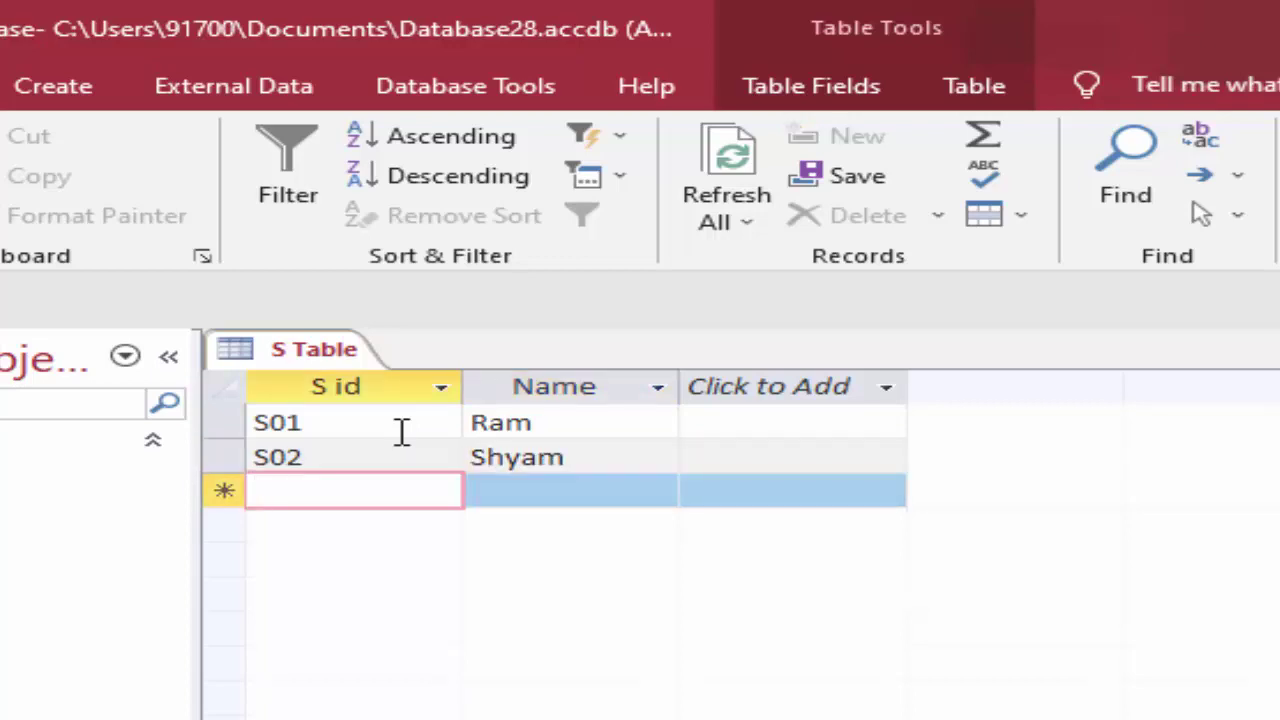
Step: Enter a third record for Esha with the duplicate id S02
type("S9")
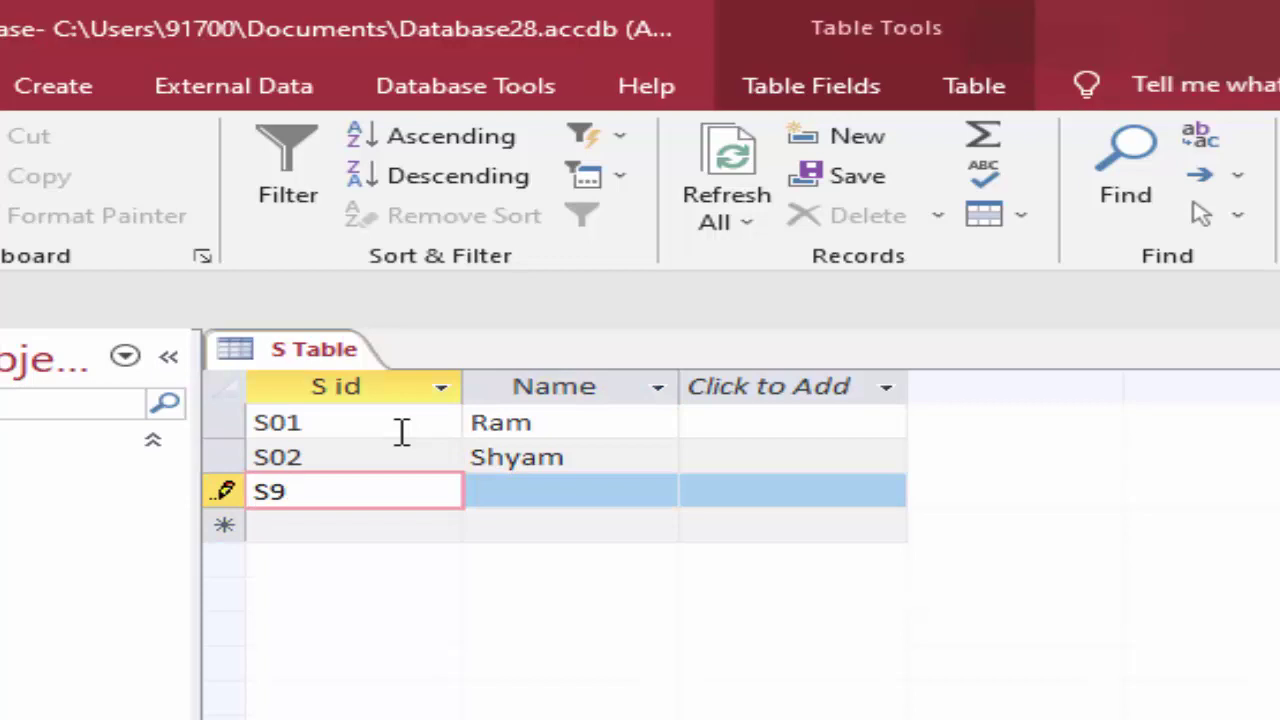
key("BackSpace")
type("0")
type("2")
key("Tab")
type("Es")
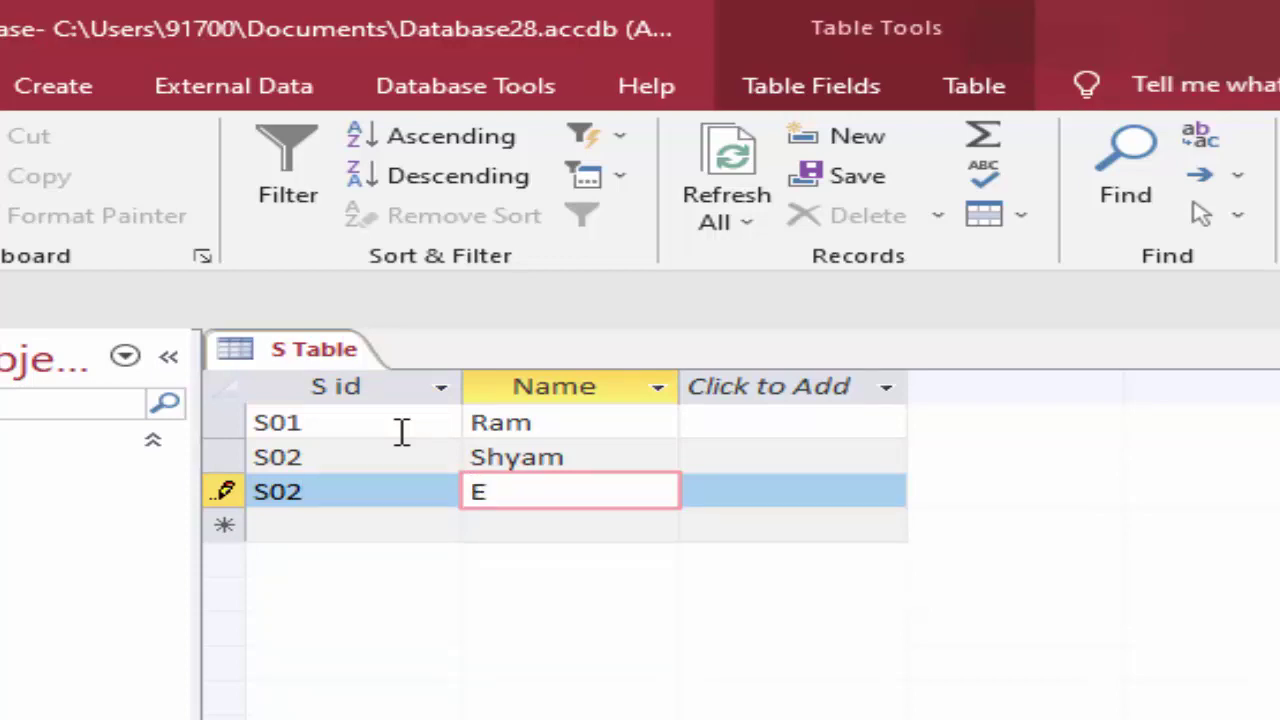
type("ha")
key("Return")
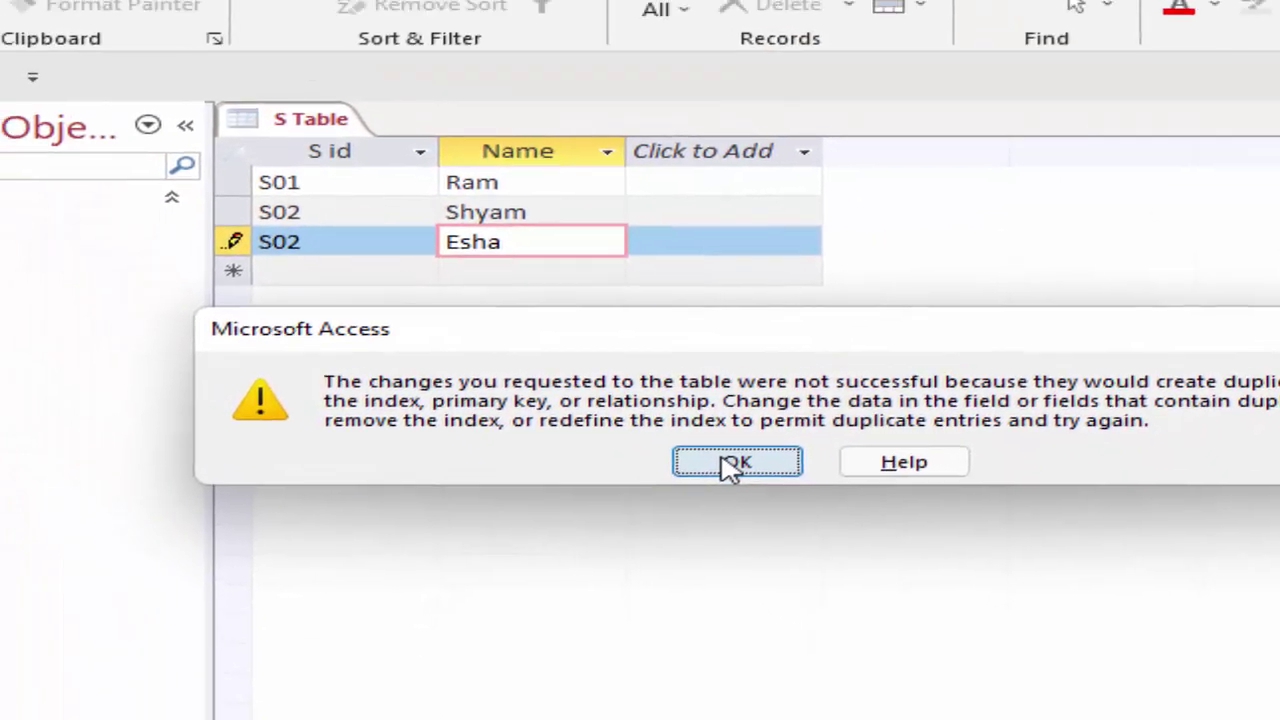
Step: Dismiss the duplicate-key error and change Esha's id from S02 to S03
left_click(566, 310)
left_click_drag(354, 268, 229, 260)
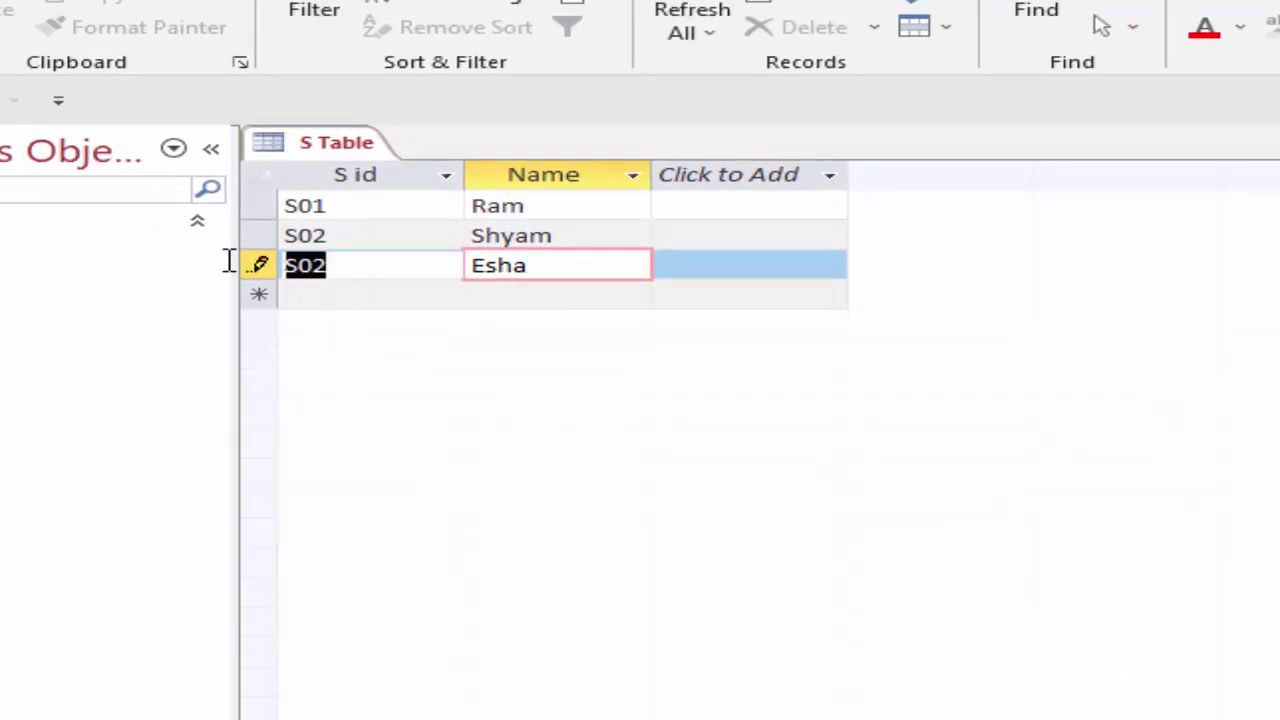
key("BackSpace")
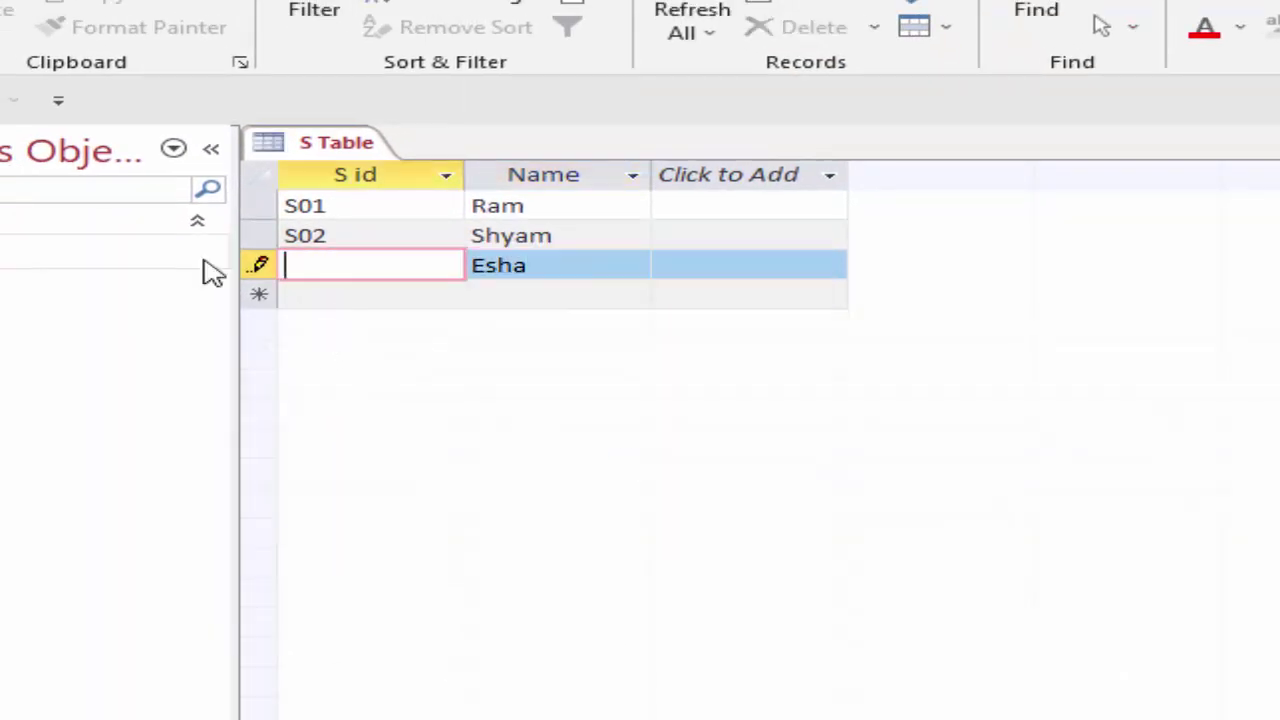
type("S03")
key("shift+Return")
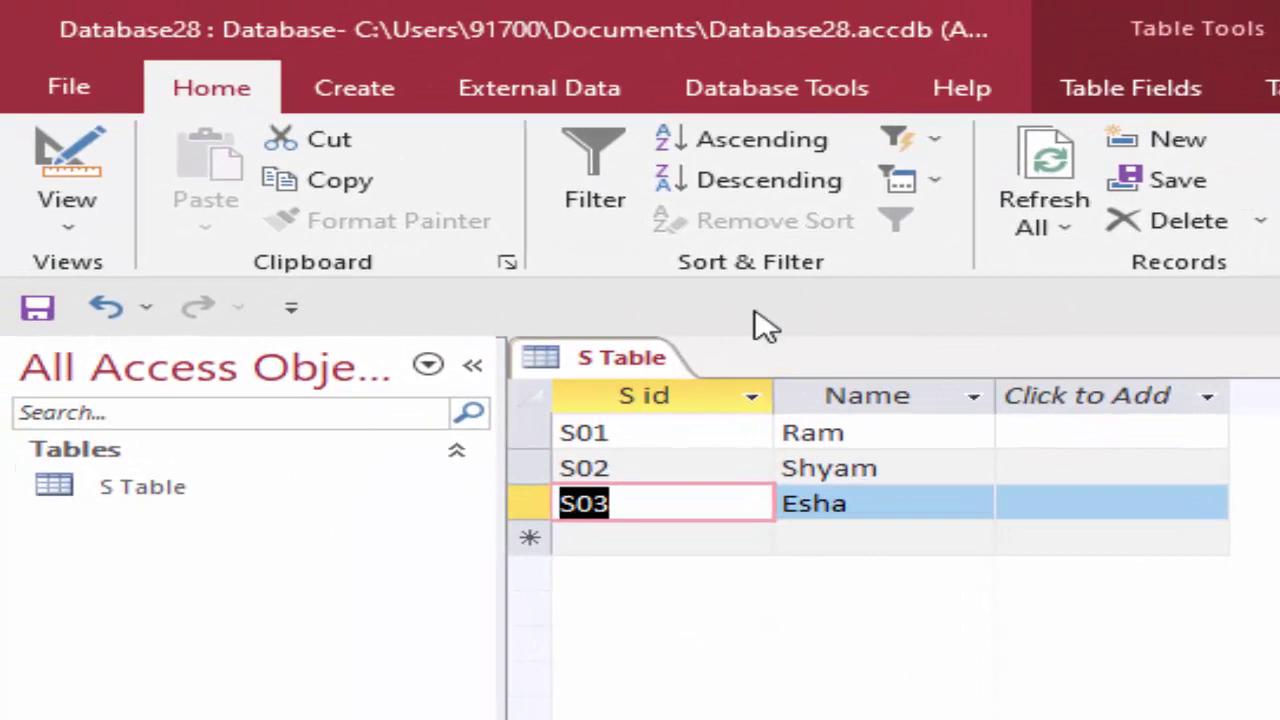
Step: Close S Table, reopen it, and switch it to Design View
right_click(628, 360)
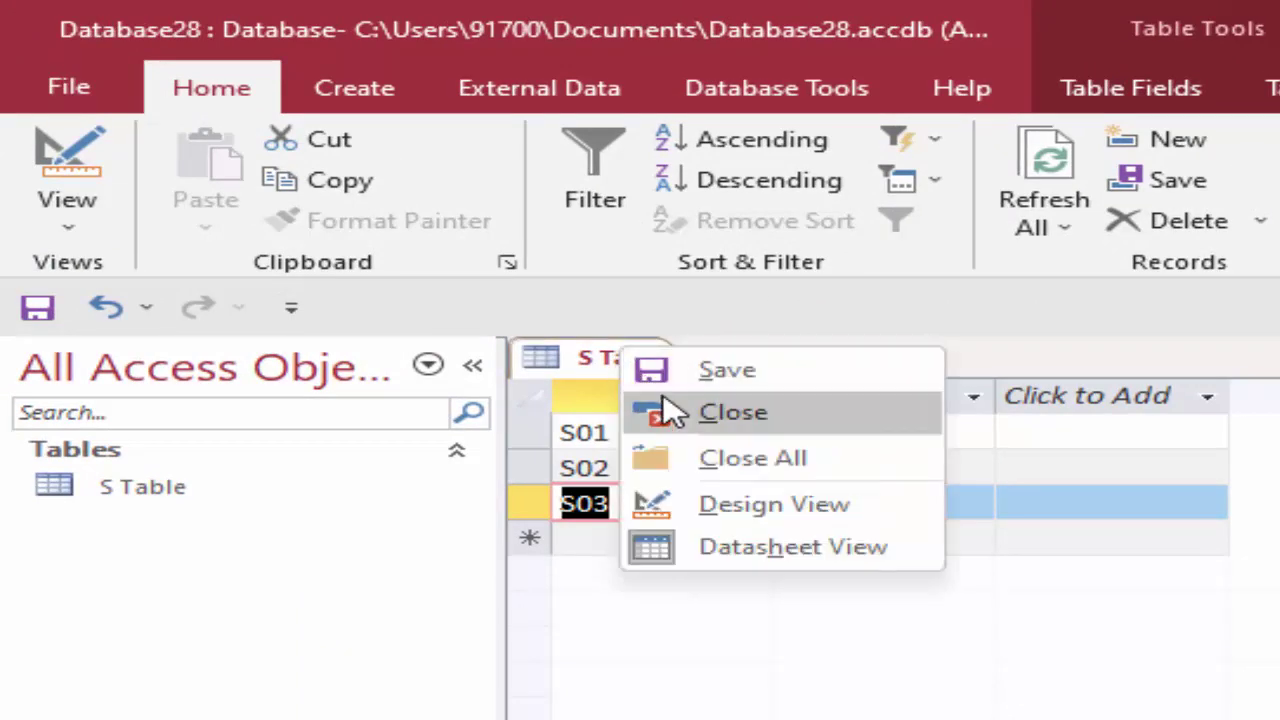
left_click(665, 408)
double_click(98, 492)
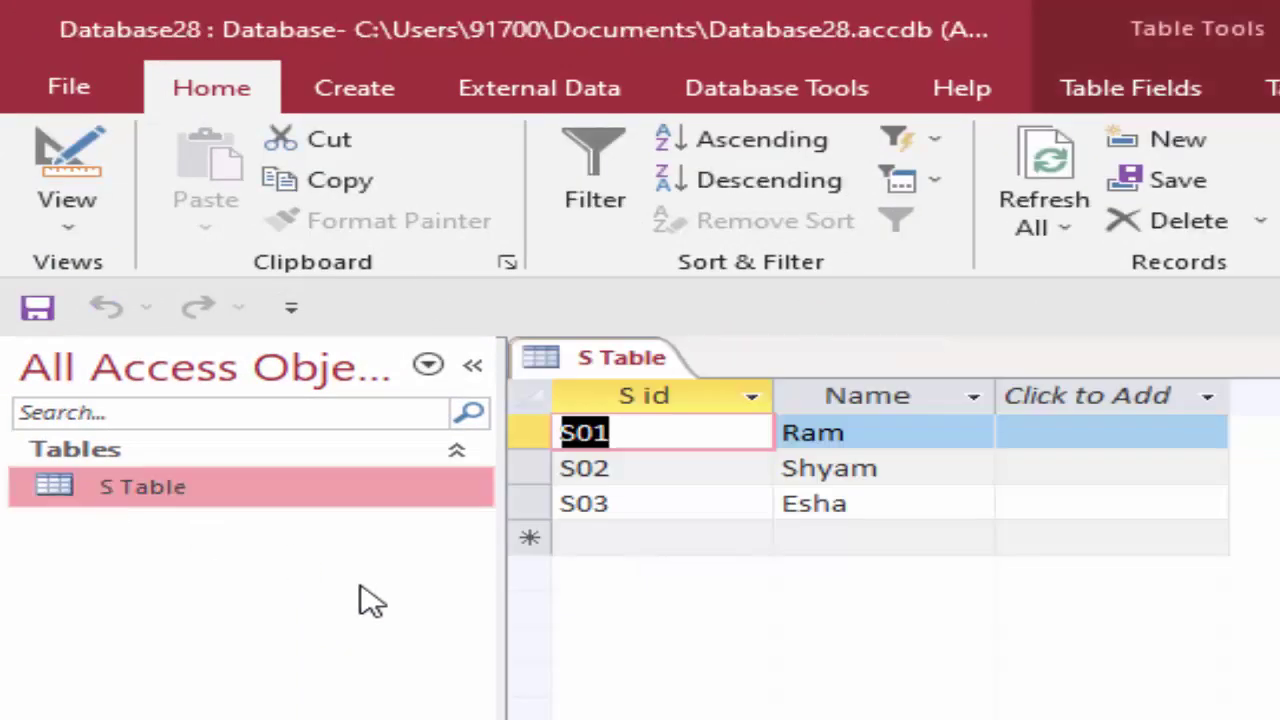
right_click(352, 497)
left_click(390, 545)
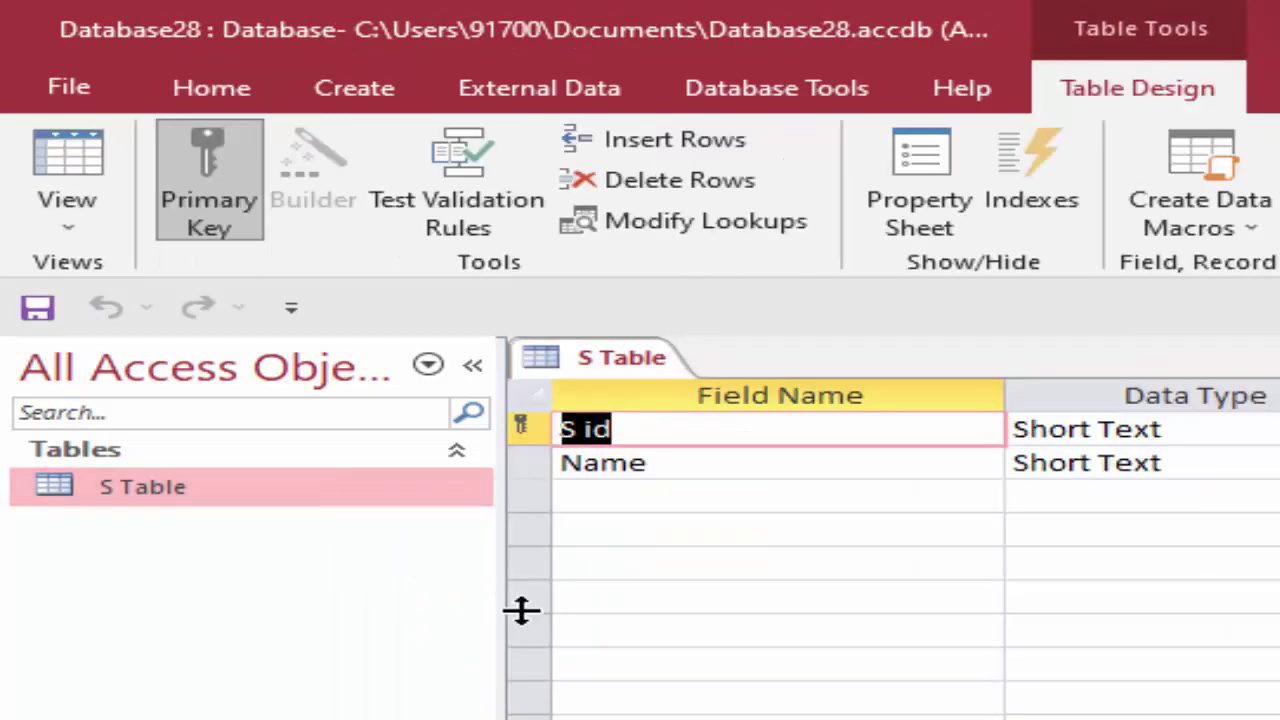
Step: Add a Short Text 'Class' field and save the design back to Datasheet View
left_click(612, 490)
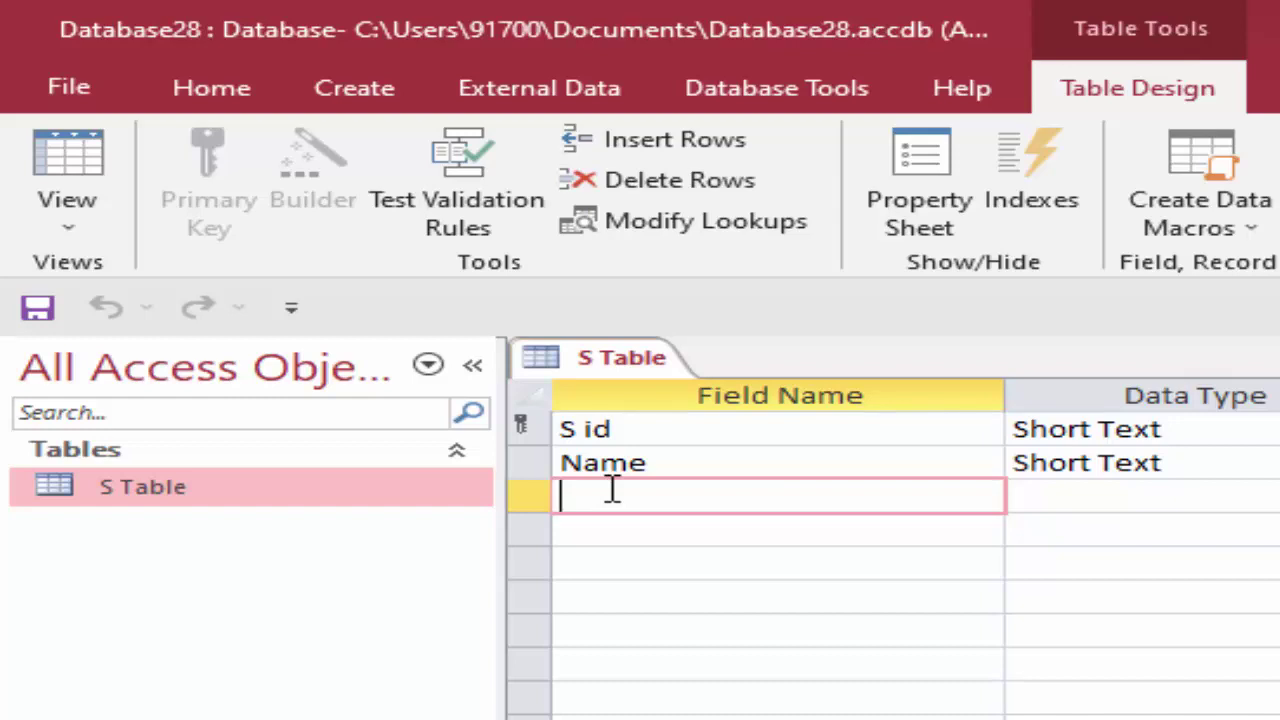
type("C")
type("lass")
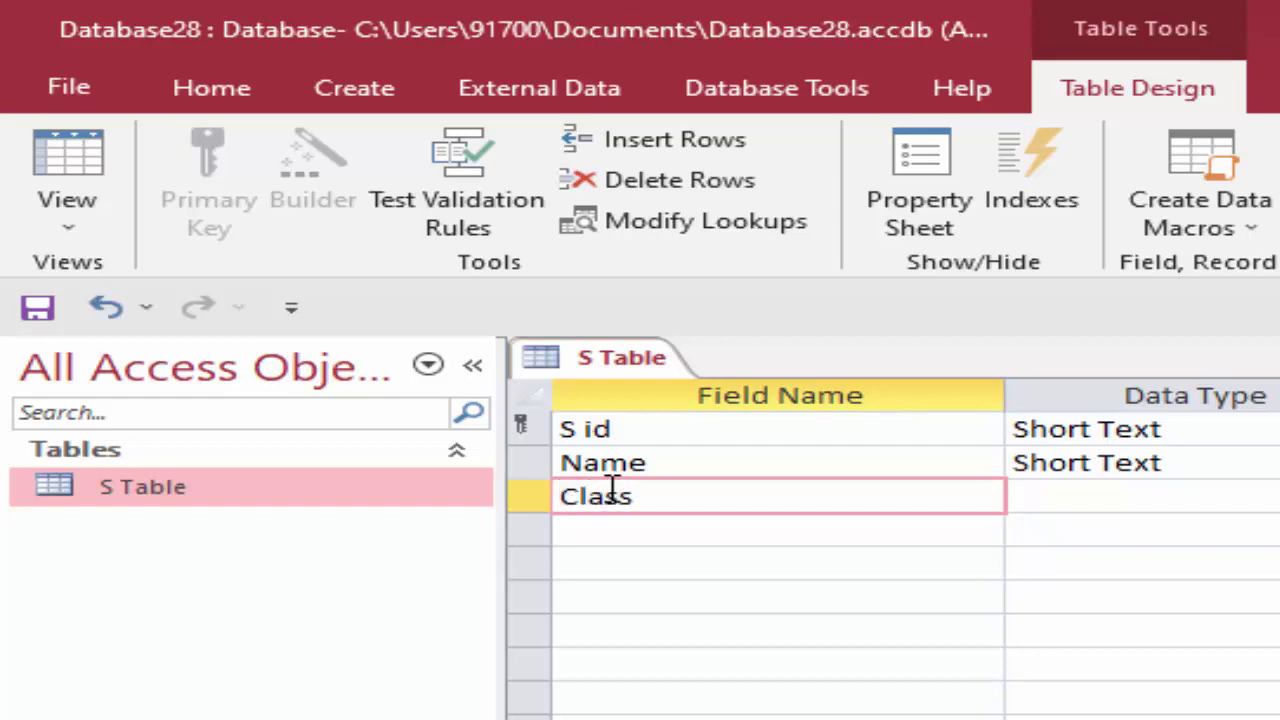
left_click(1155, 495)
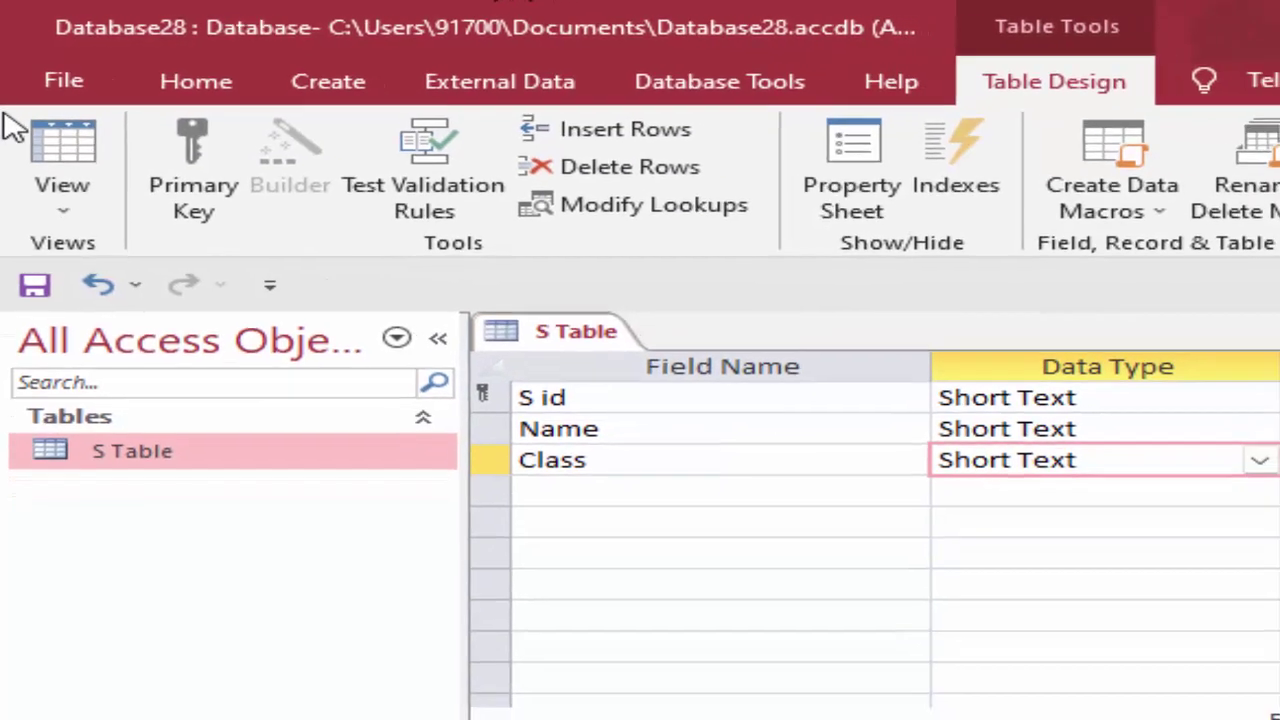
left_click(55, 145)
left_click(940, 620)
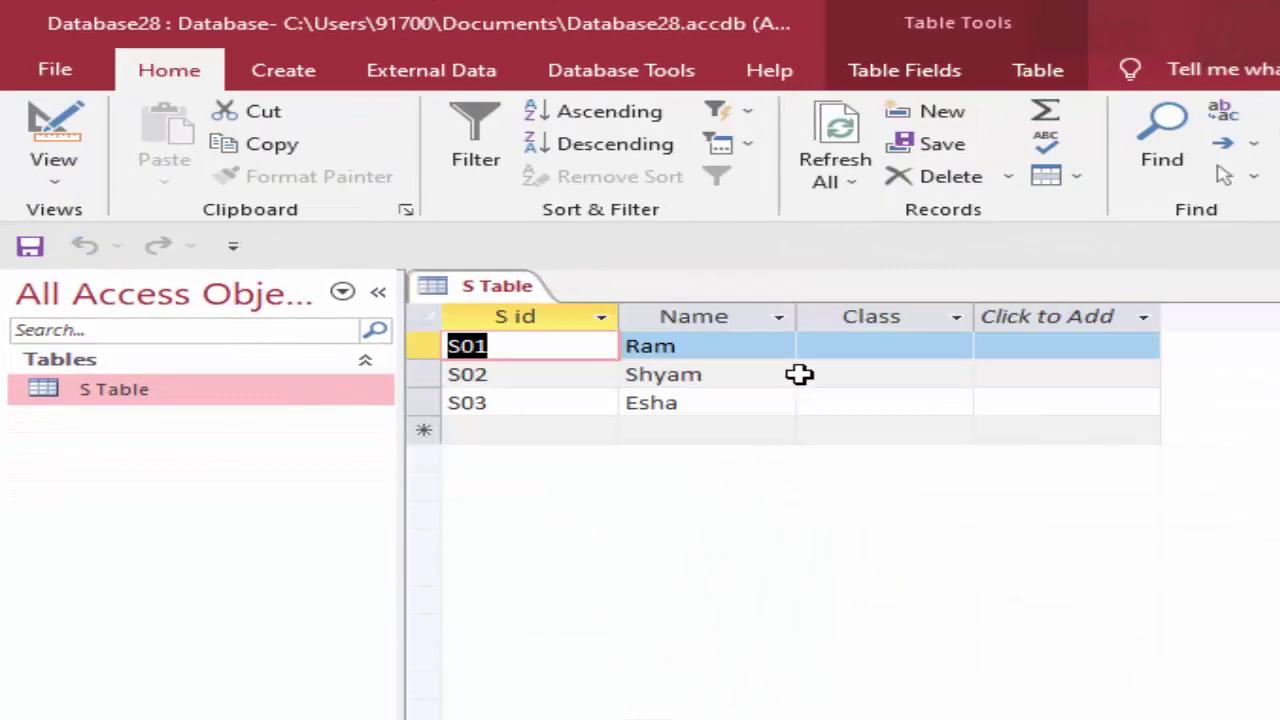
Step: Enter Class values XI, XII and Xi for S01–S03, save, and close S Table
left_click(829, 346)
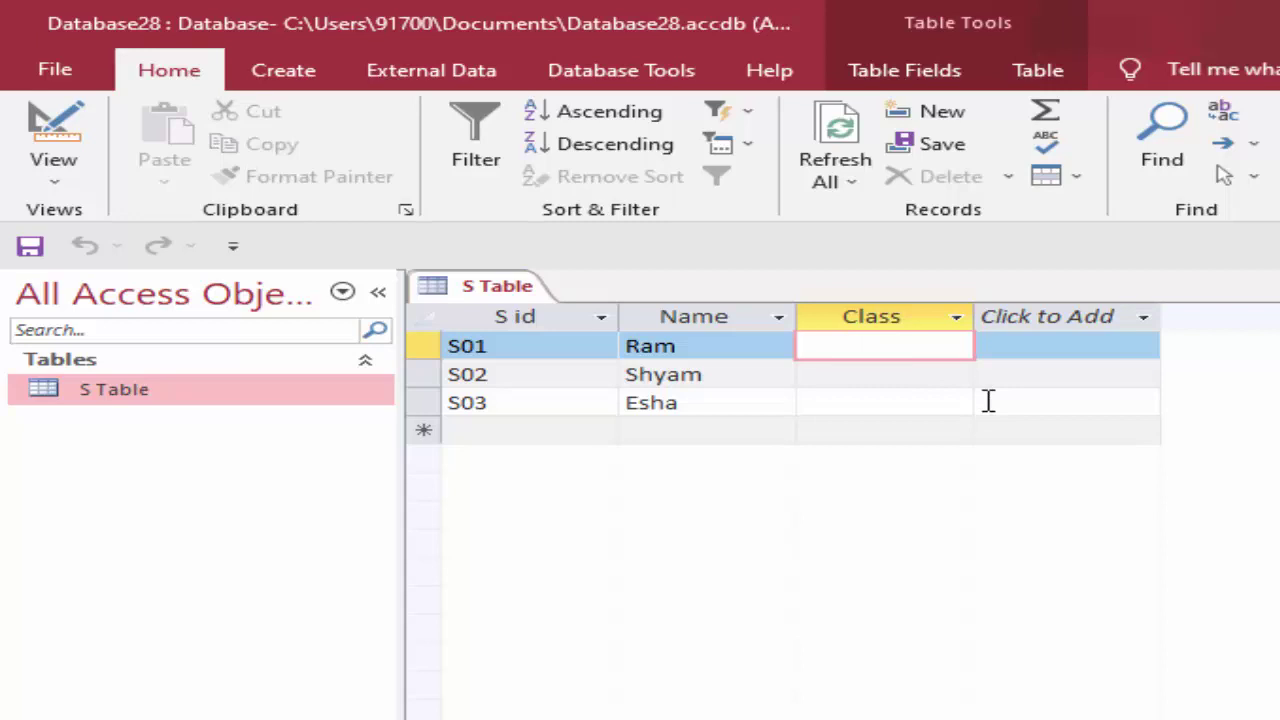
type("XI")
left_click(848, 368)
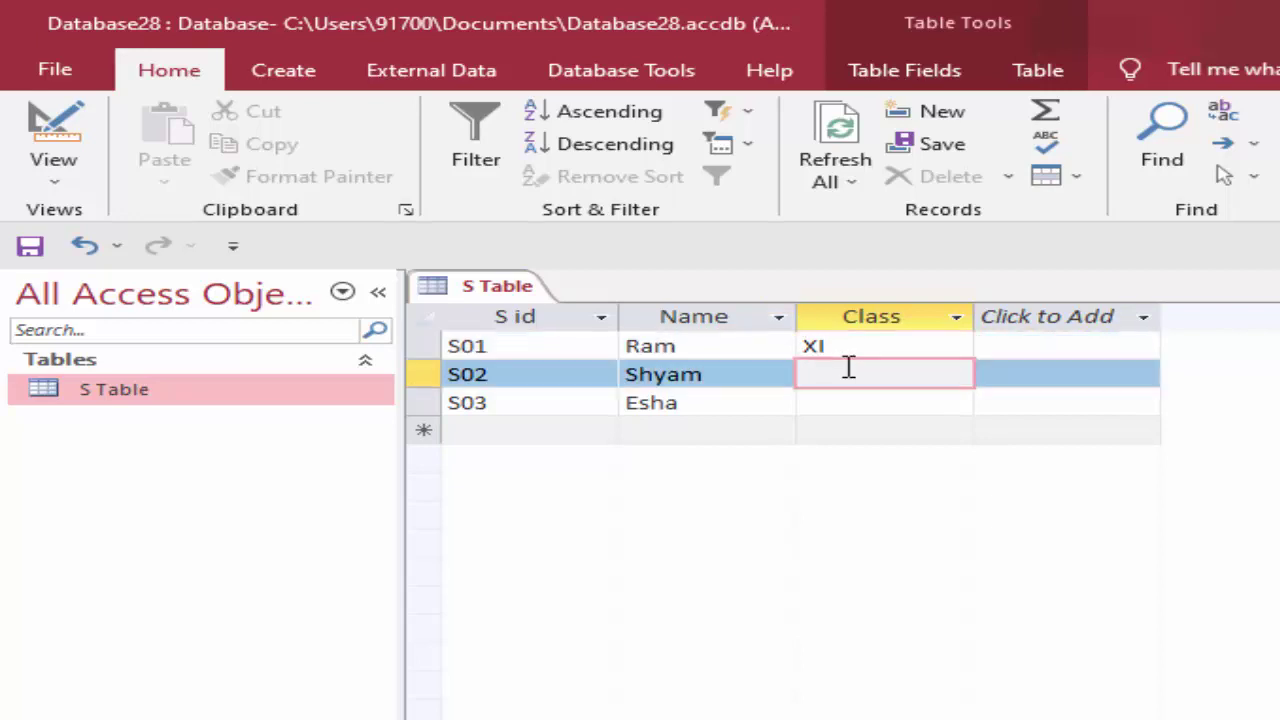
type("X")
type("II")
left_click(854, 402)
type("X")
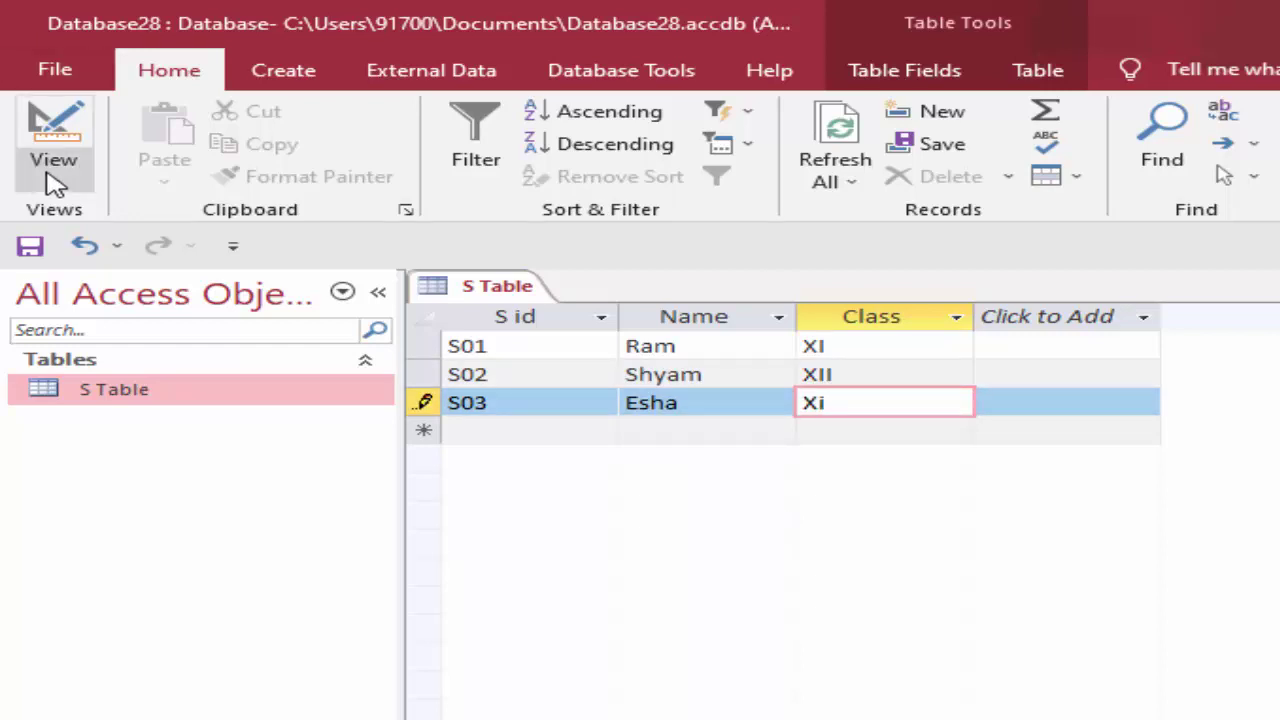
left_click(29, 248)
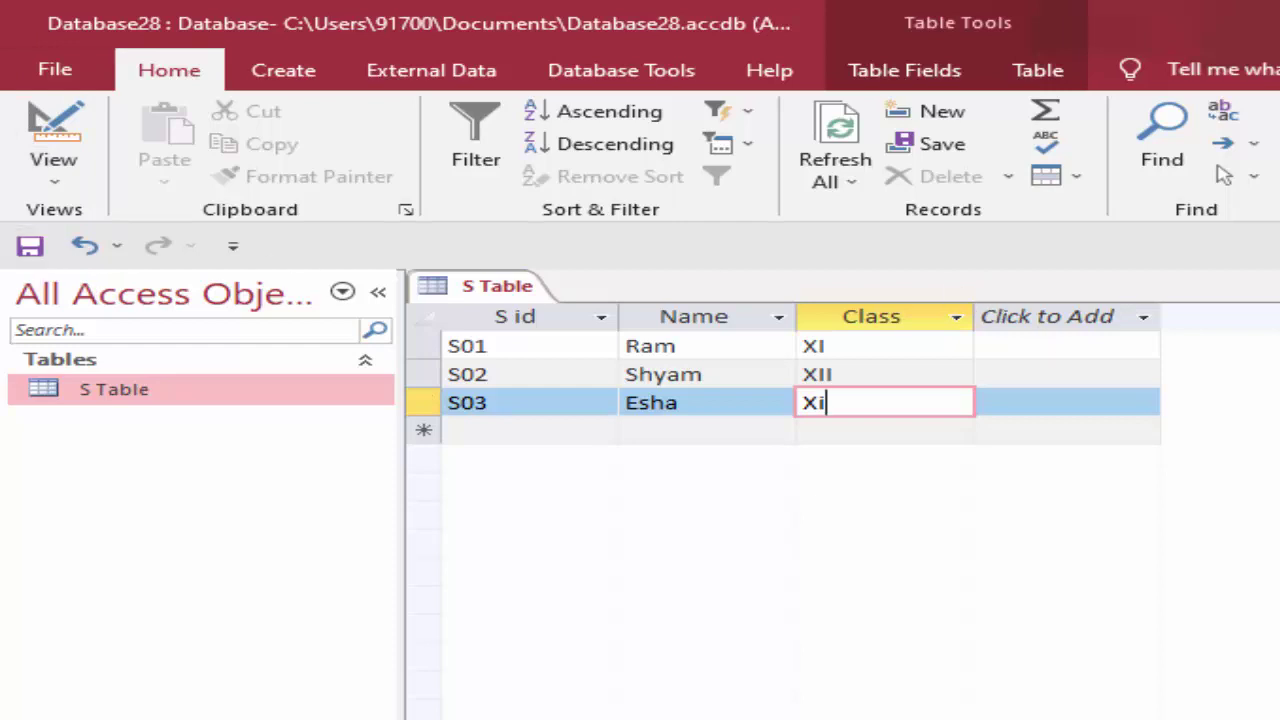
key("ctrl+w")
Step: Create a new blank table and enter 'F table' as its name in Save As
left_click(280, 72)
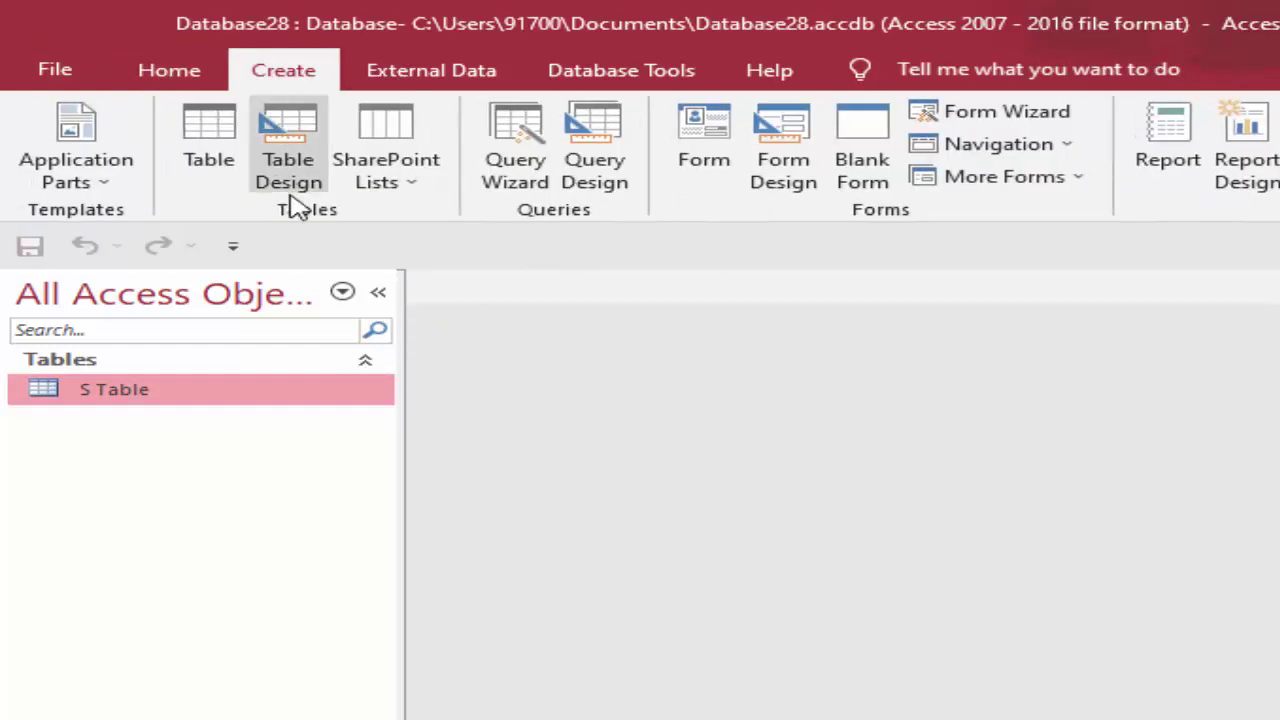
left_click(212, 145)
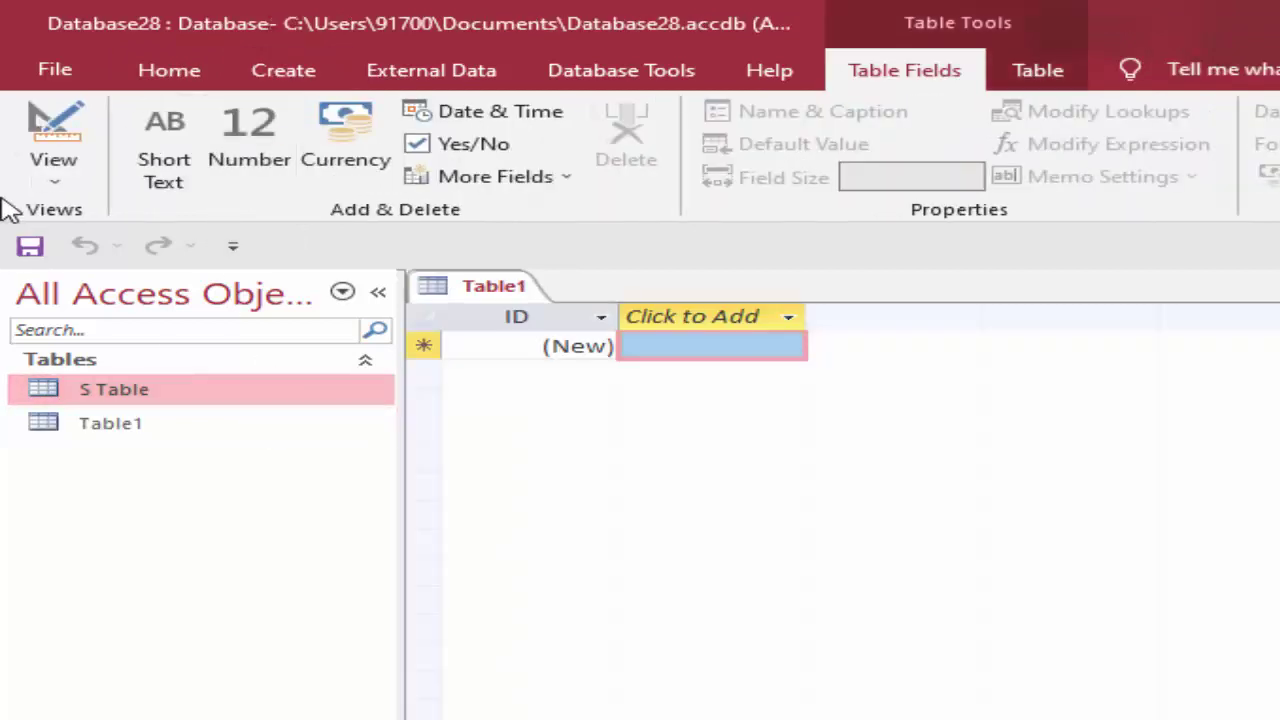
left_click(45, 128)
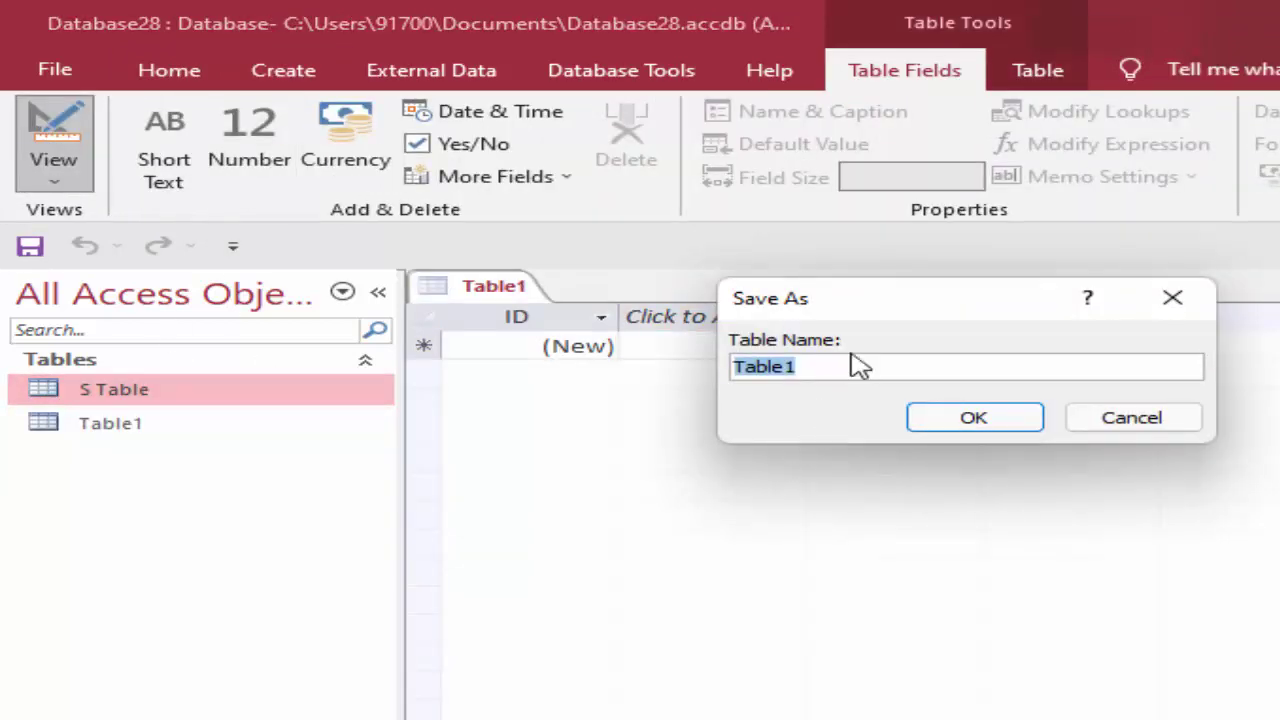
left_click(850, 370)
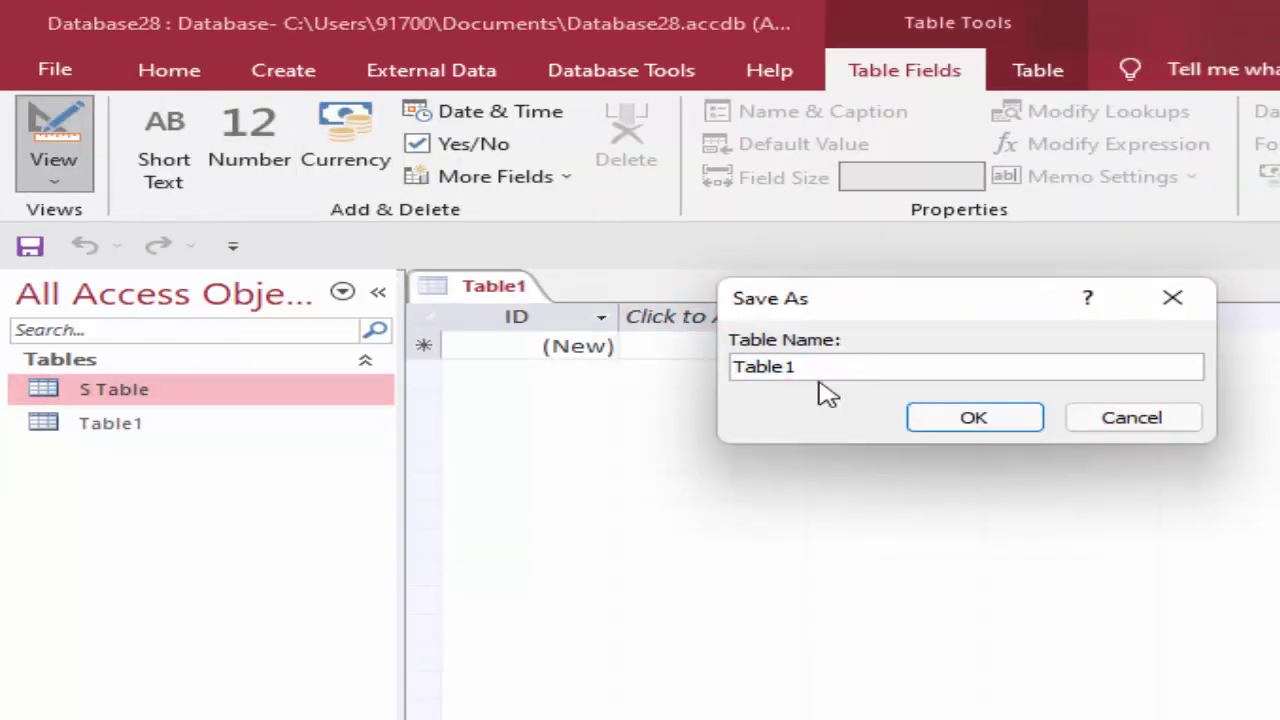
key("BackSpace")
key("BackSpace")
key("BackSpace")
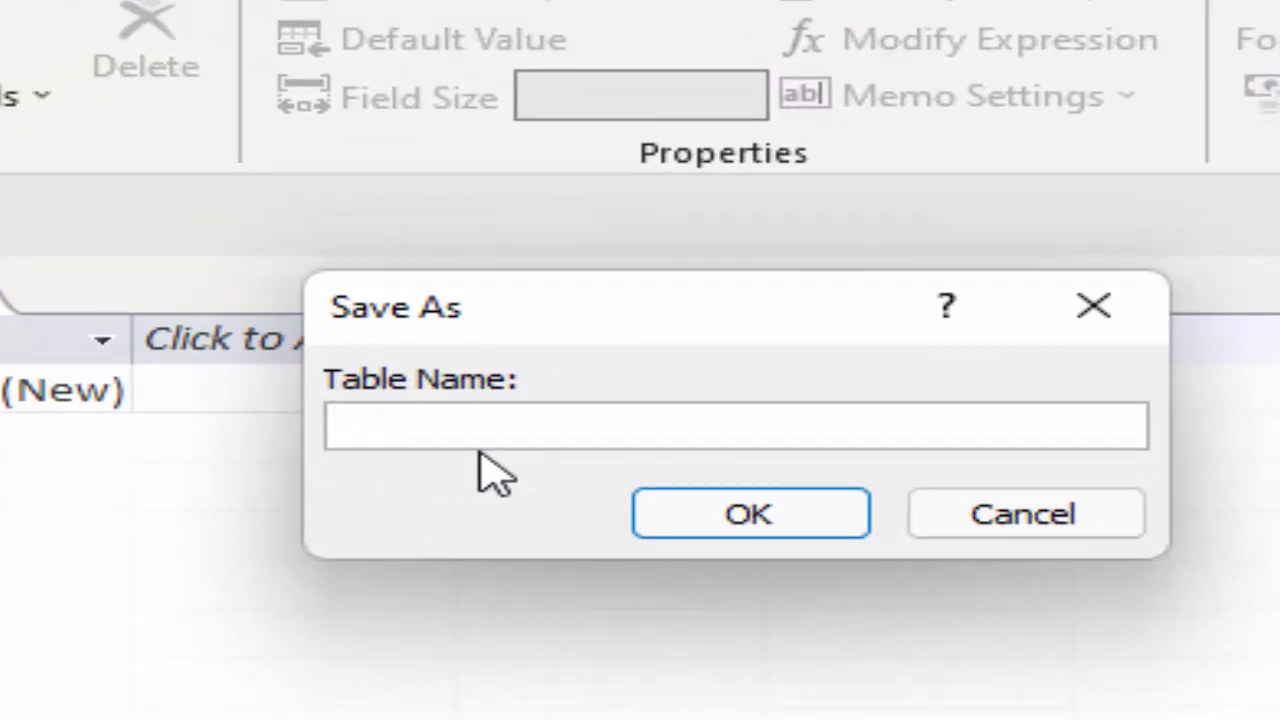
type("F ta")
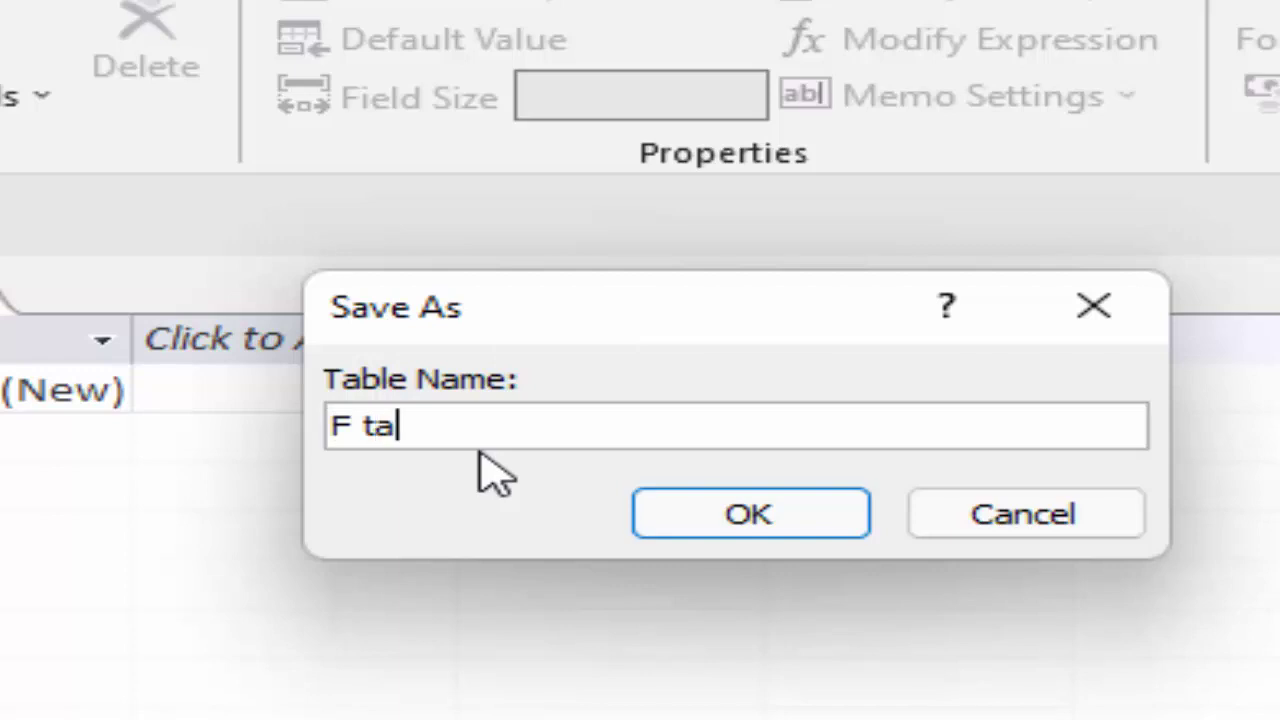
type("ble")
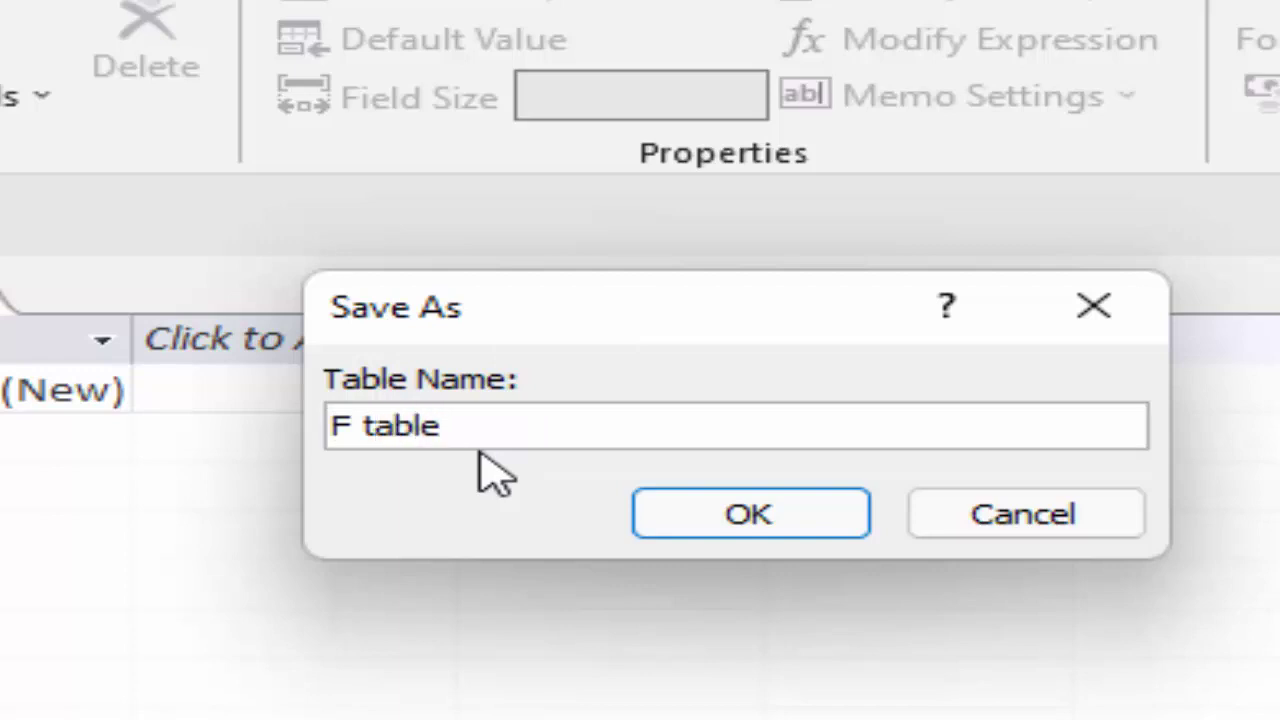
Step: Confirm the F table name and rename the ID field to 'F id' as Short Text
key("Return")
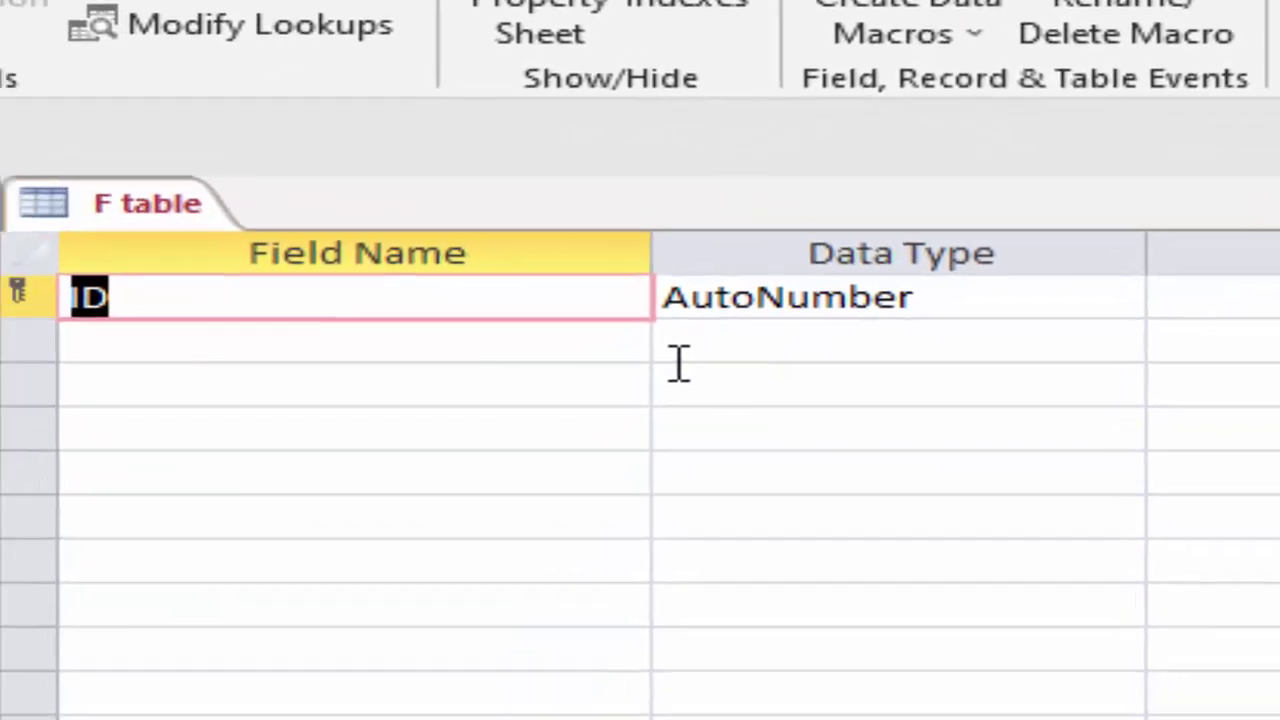
type("D")
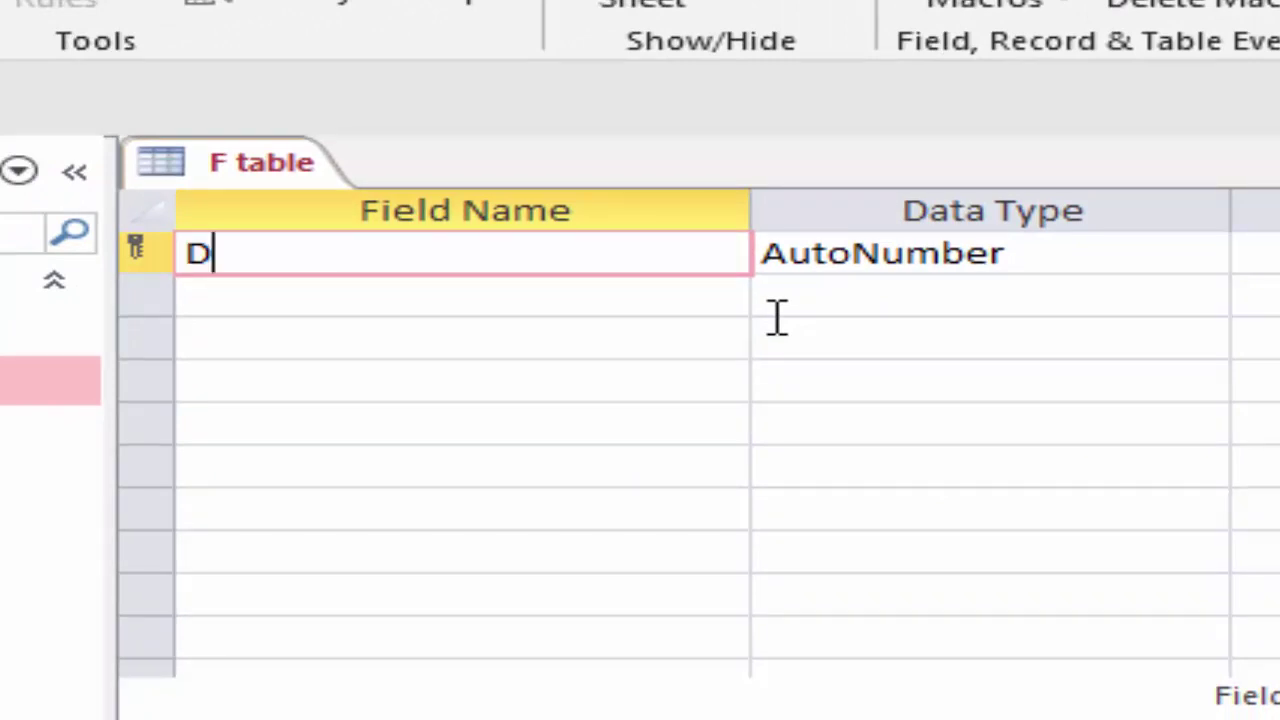
key("BackSpace")
type("F id")
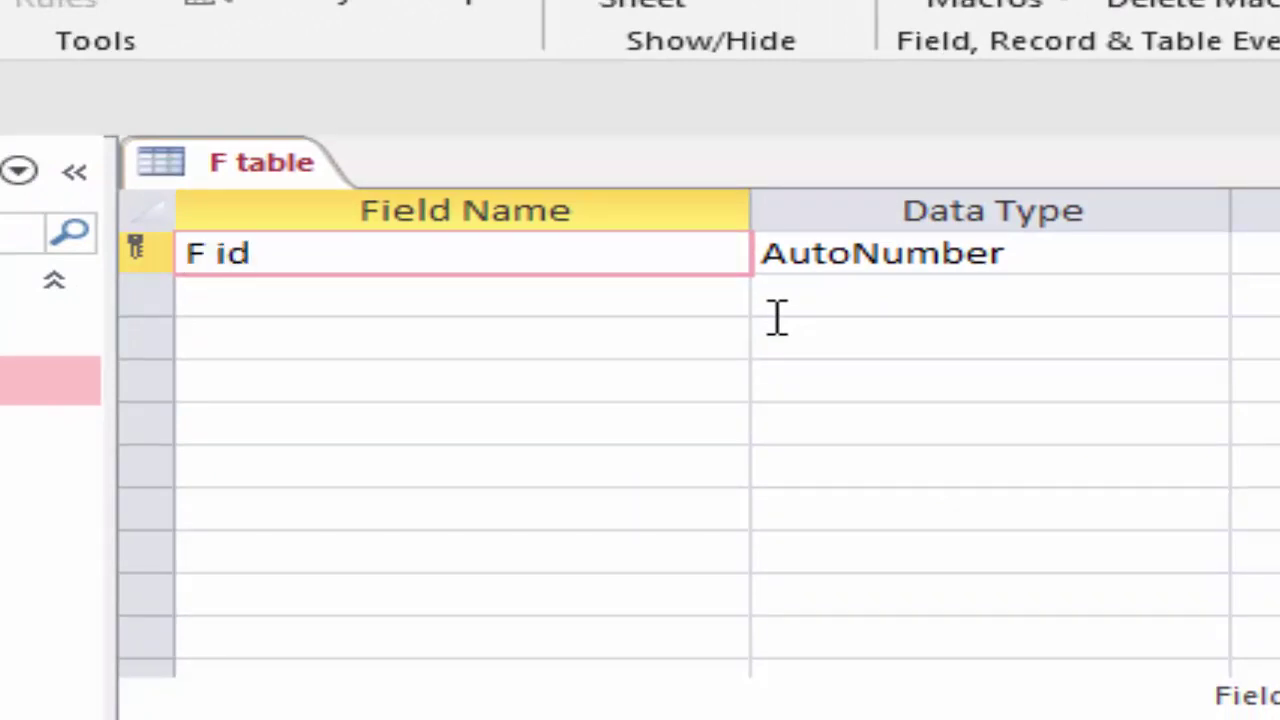
left_click(1200, 254)
left_click(1200, 254)
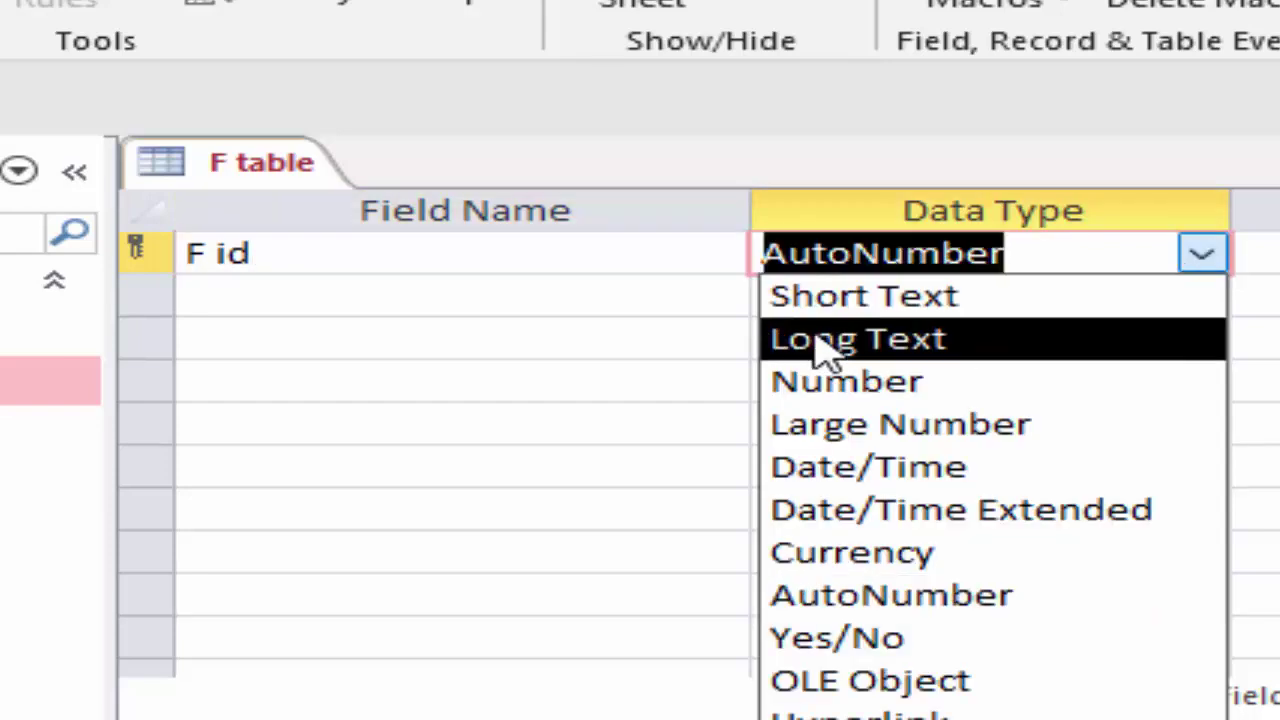
left_click(874, 305)
Step: Add a Short Text field named 'Father's name'
left_click(276, 300)
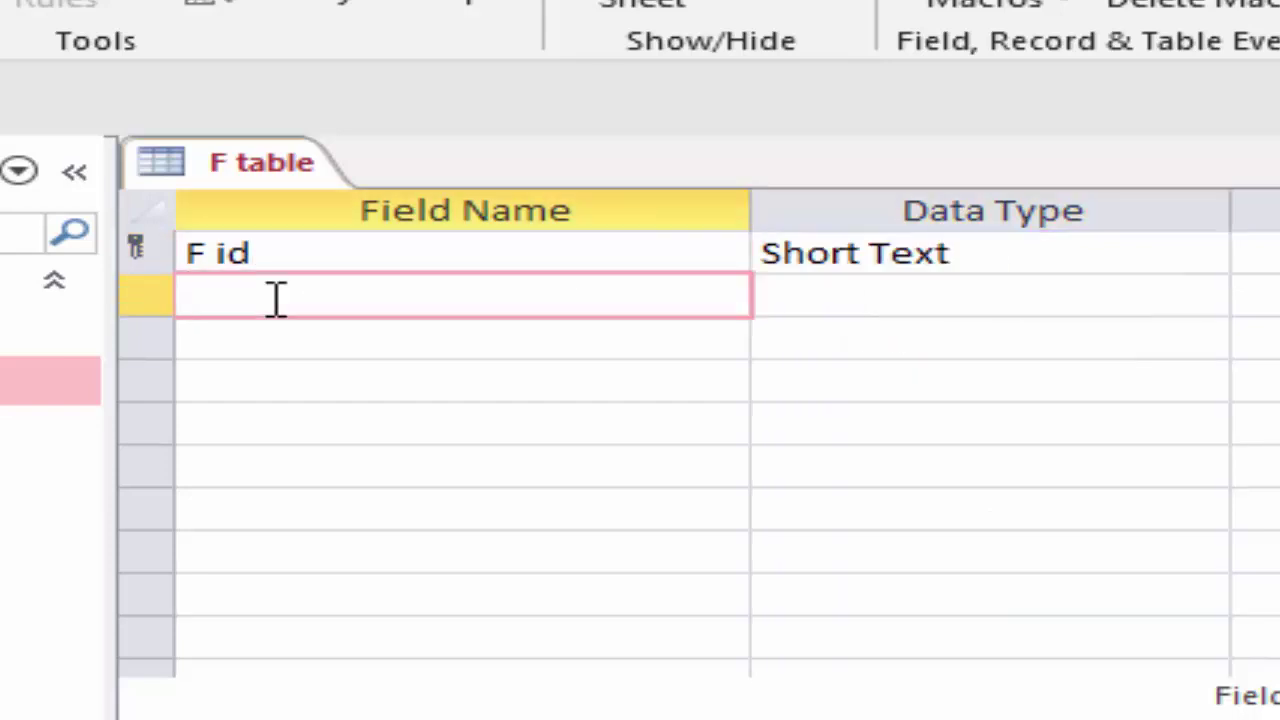
type("Fath")
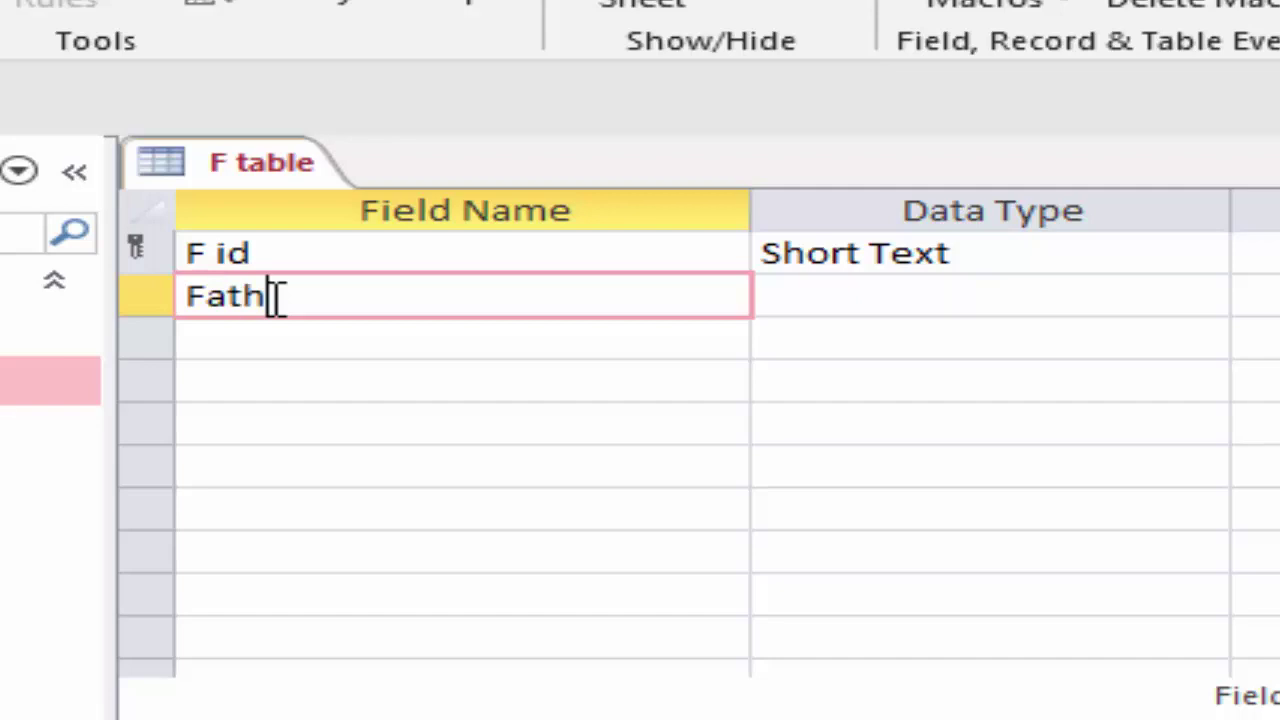
type("er's")
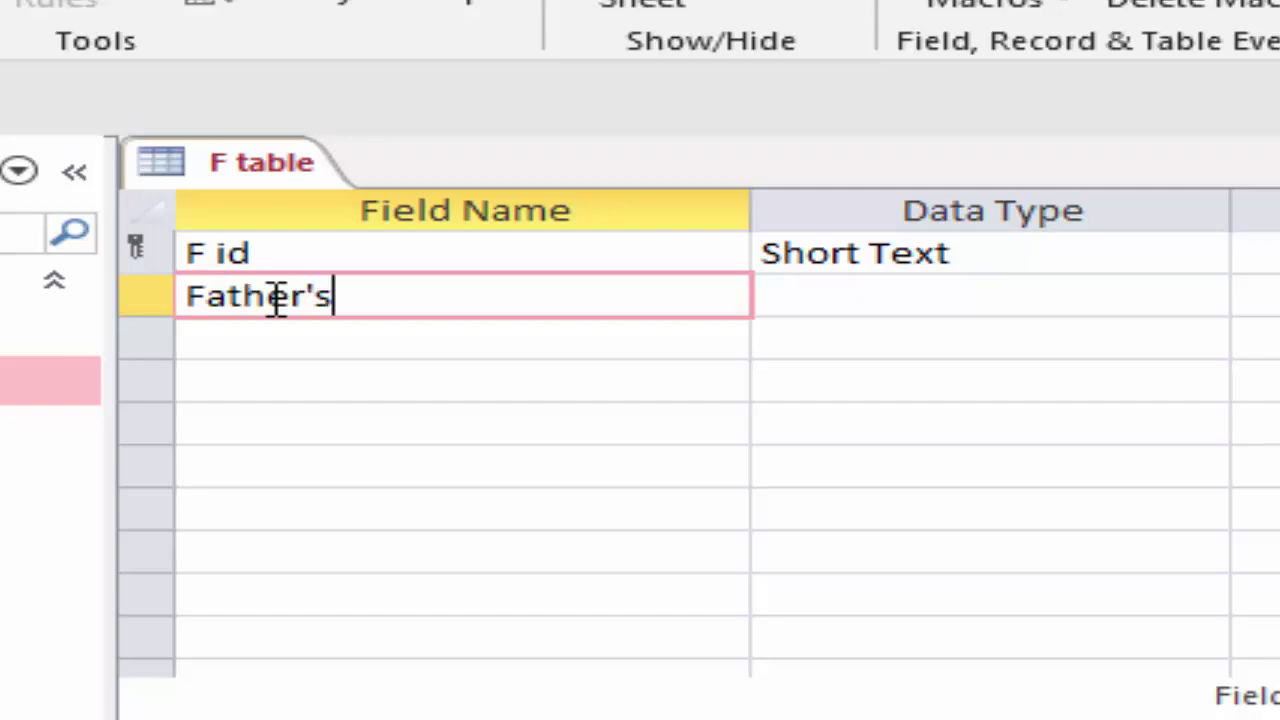
type(" name")
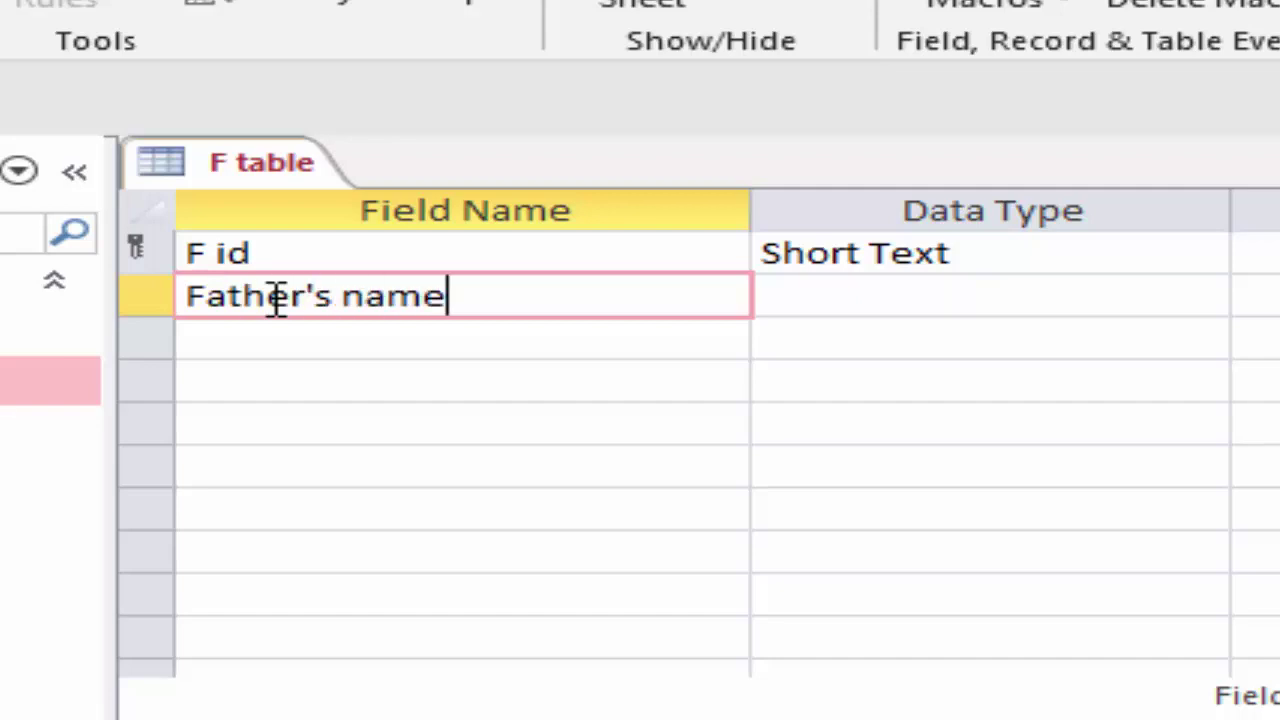
left_click(872, 296)
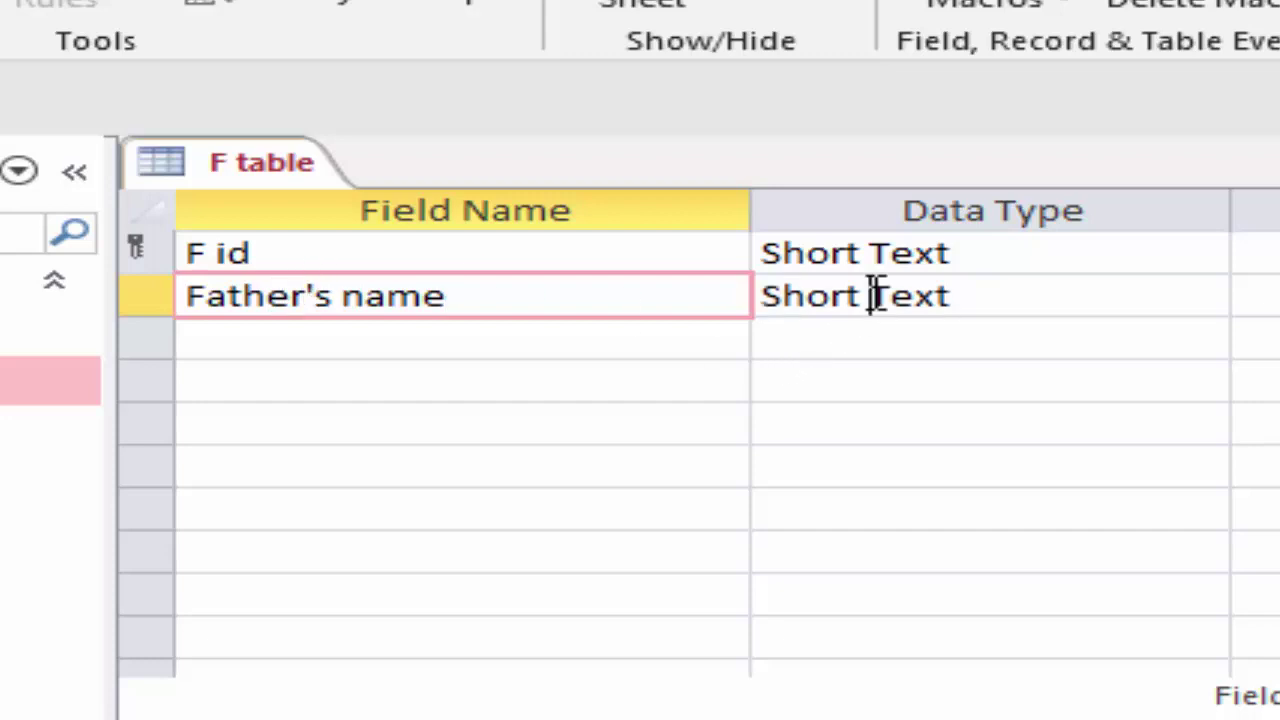
left_click(402, 333)
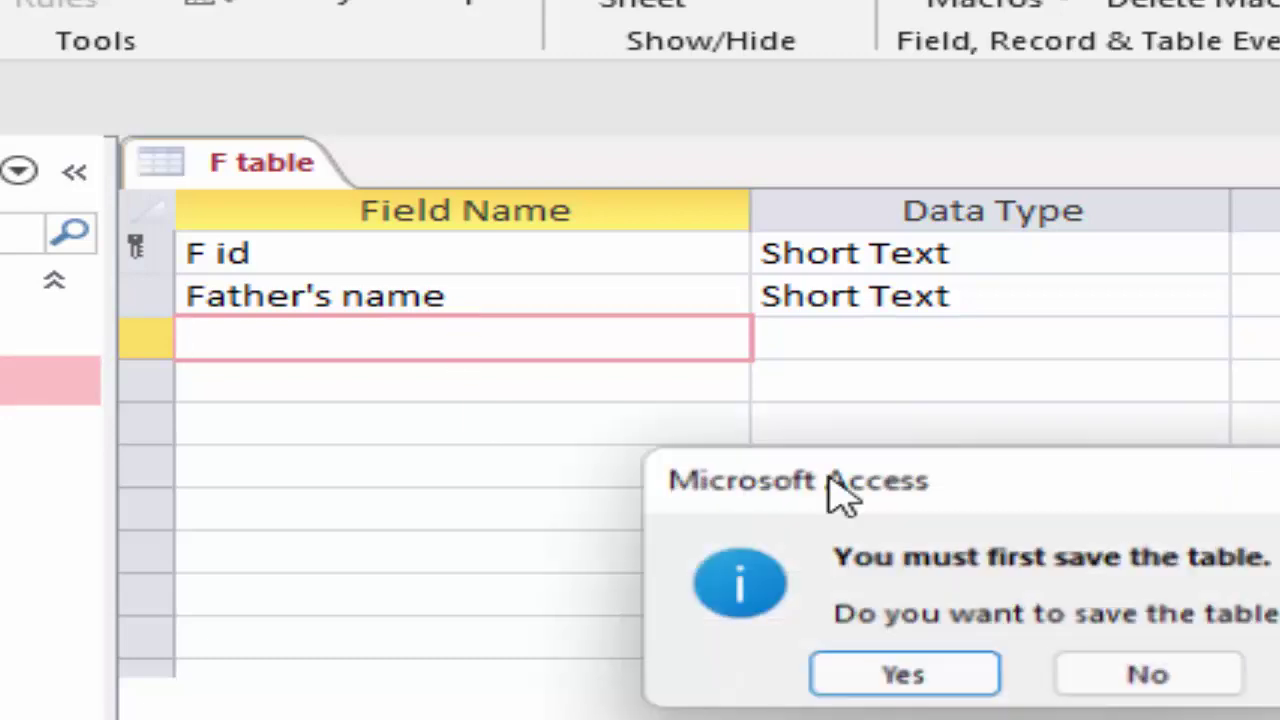
Step: Save F table and enter records F01, F02 and F03 with their fathers' names
left_click(960, 688)
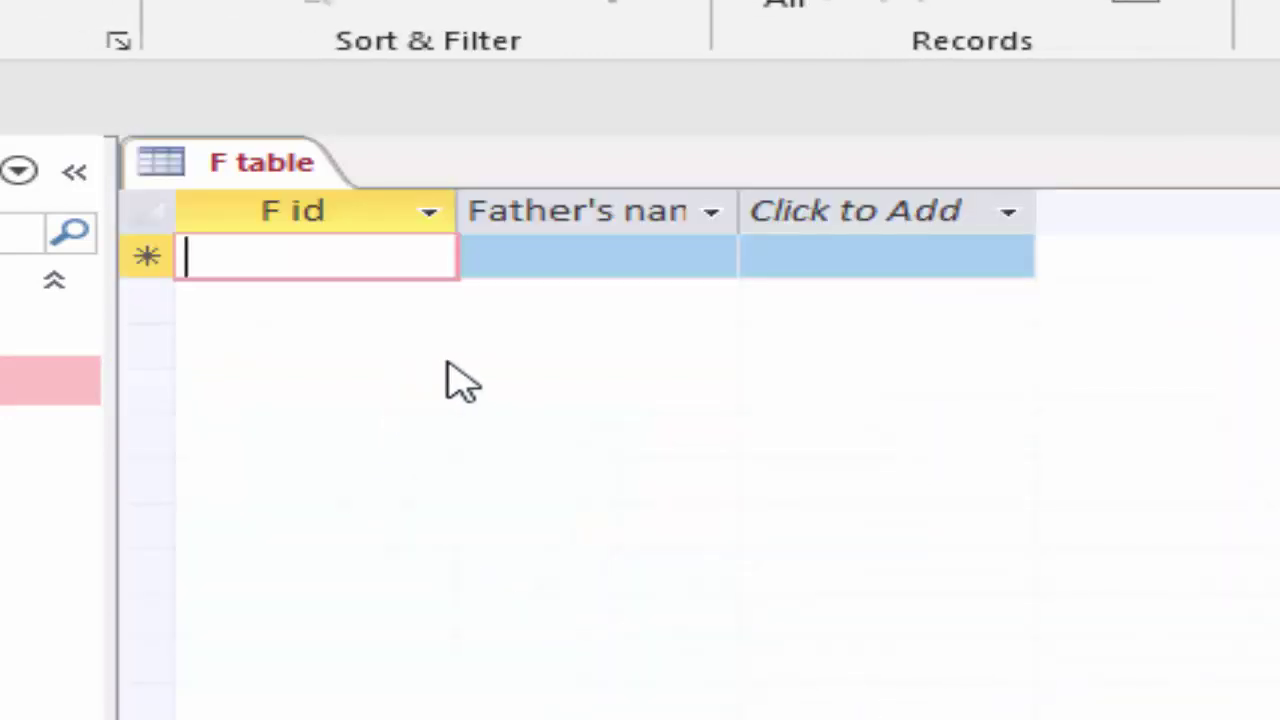
type("F0")
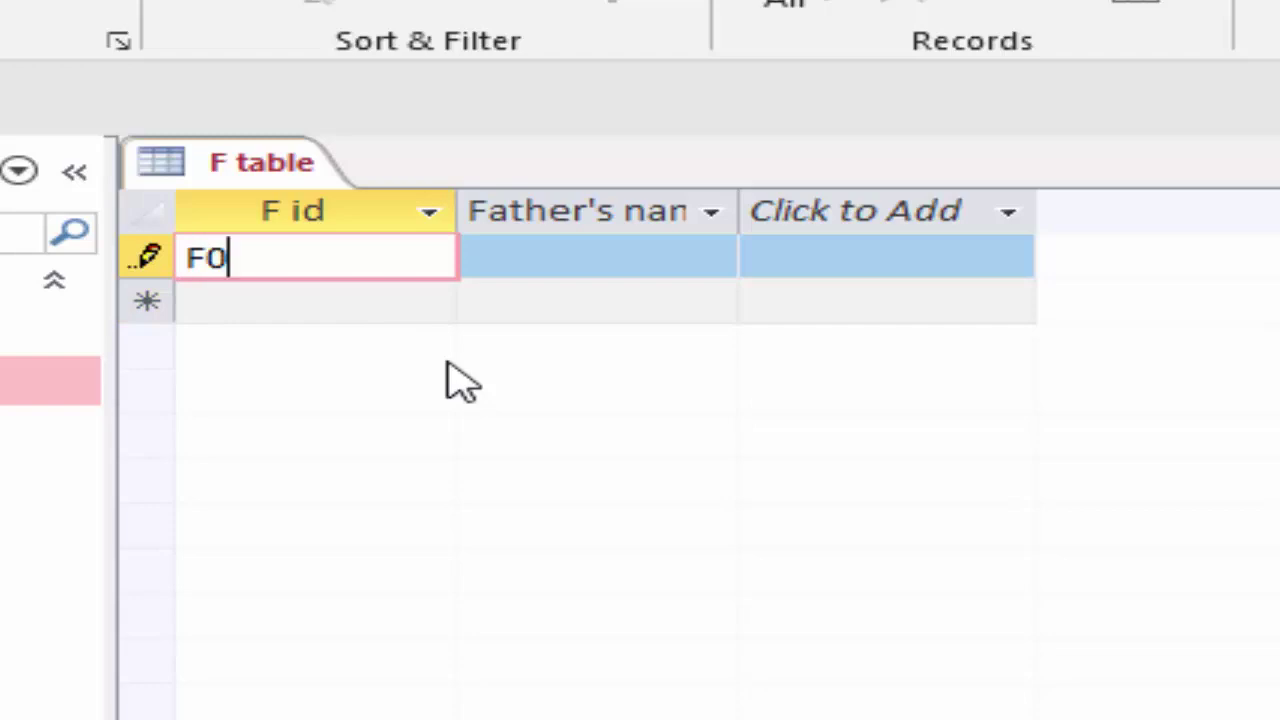
type("1")
key("Tab")
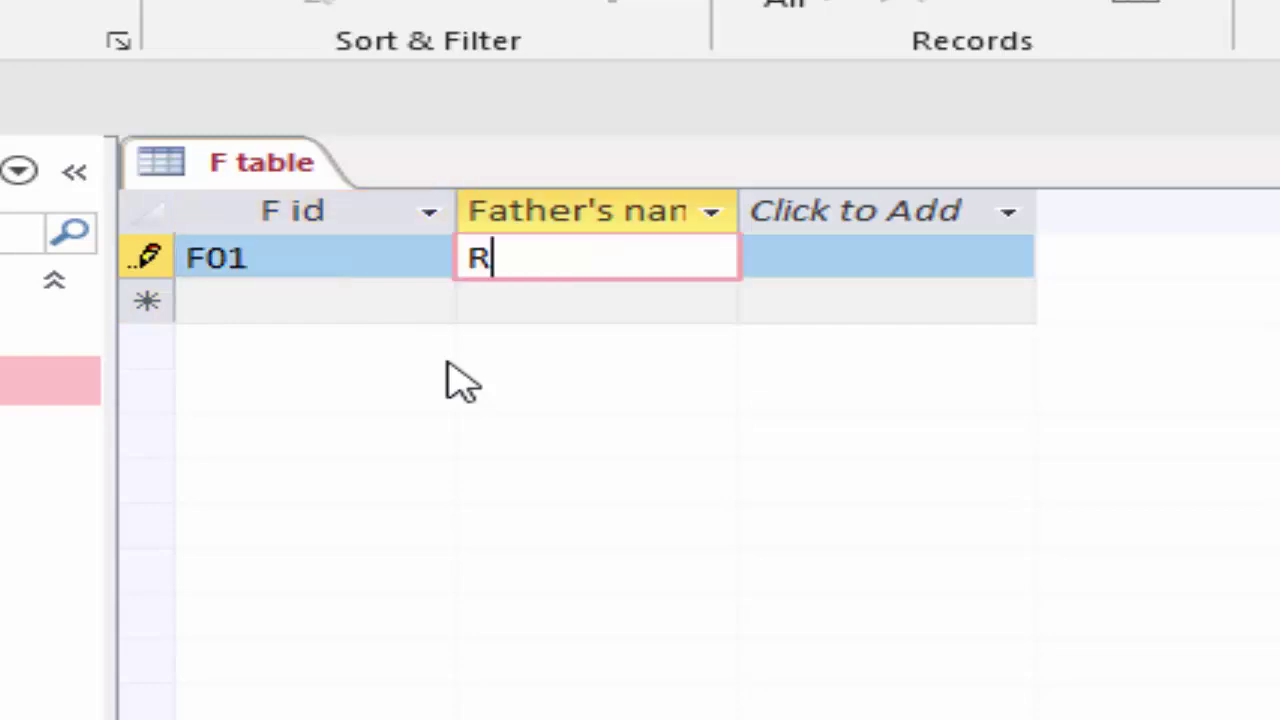
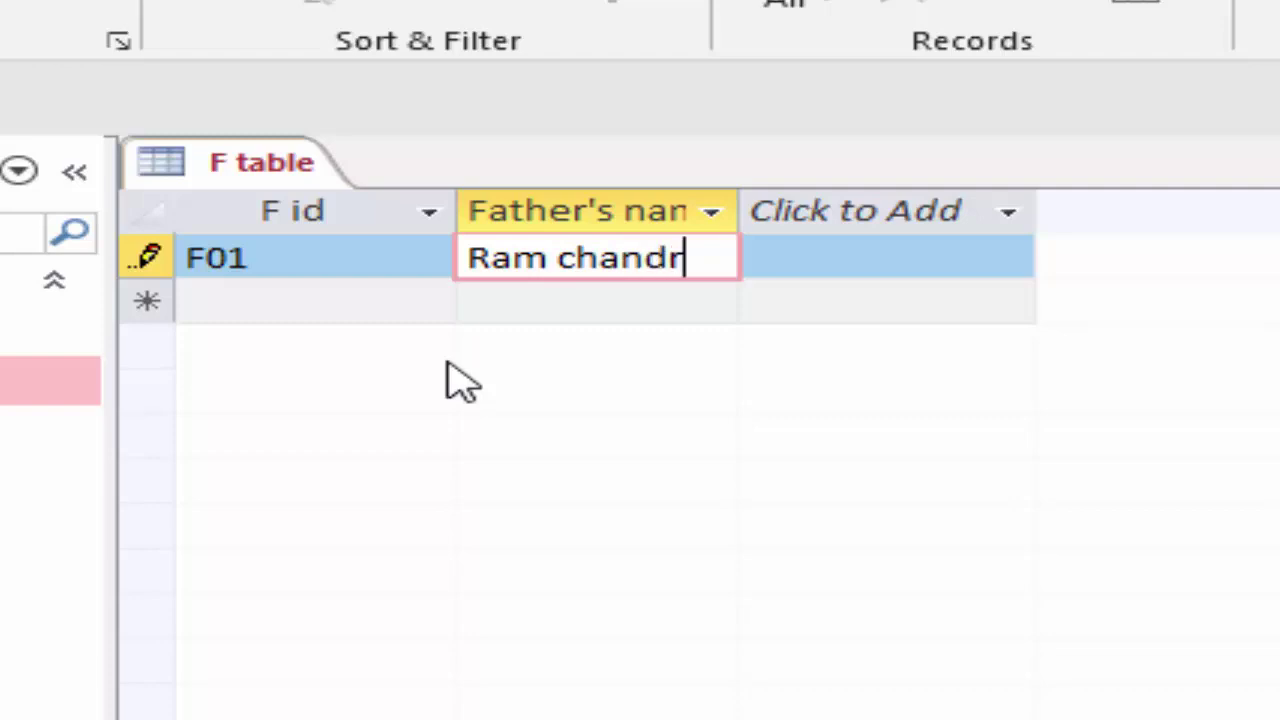
key("Tab")
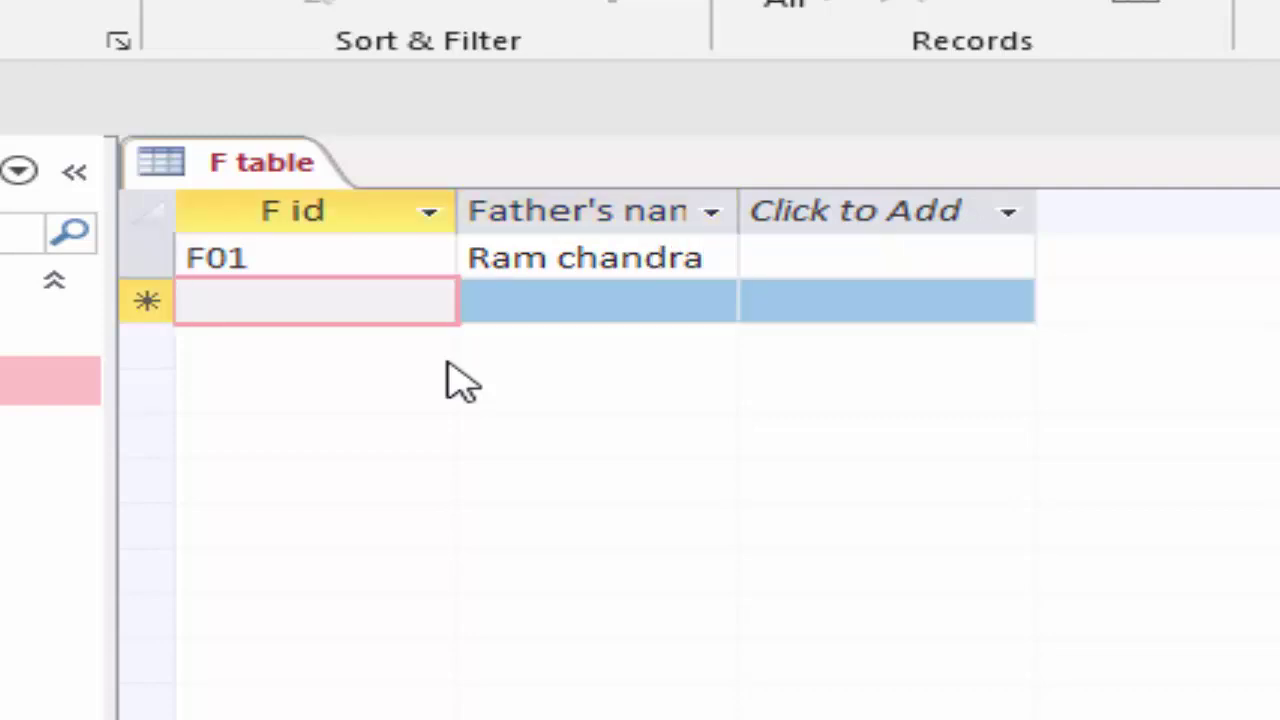
type("F02")
key("Tab")
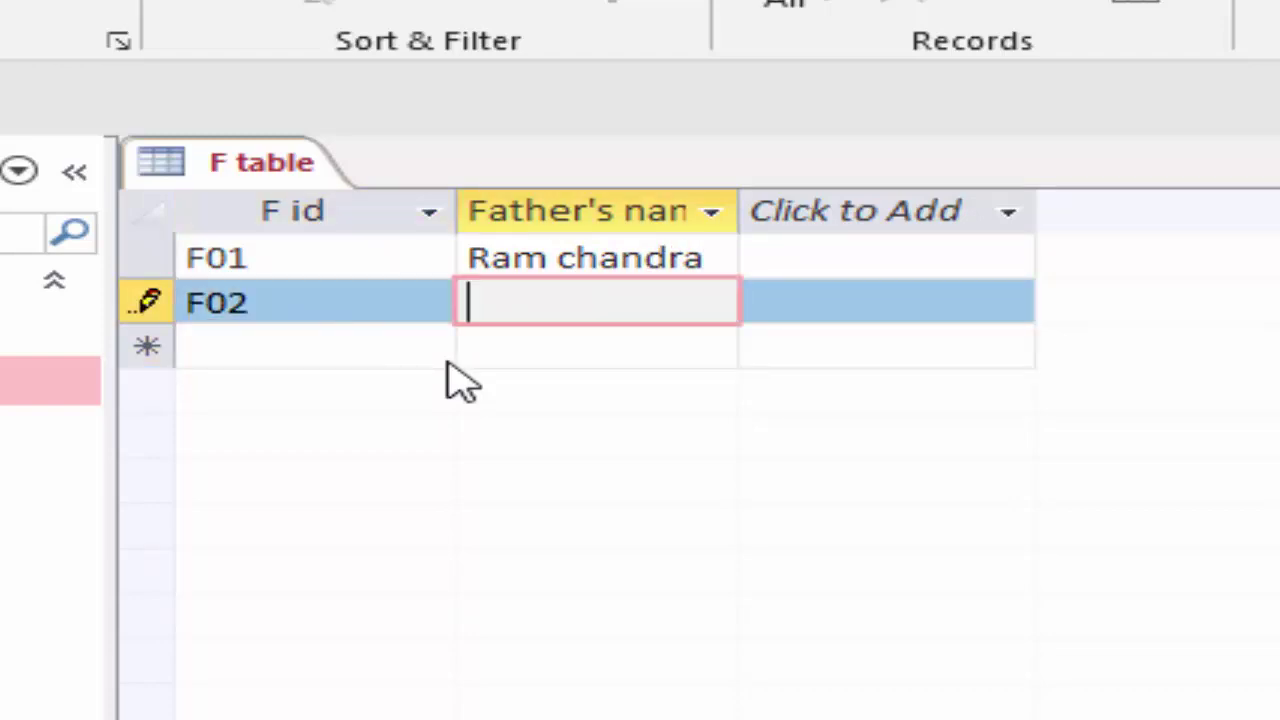
type("Ra")
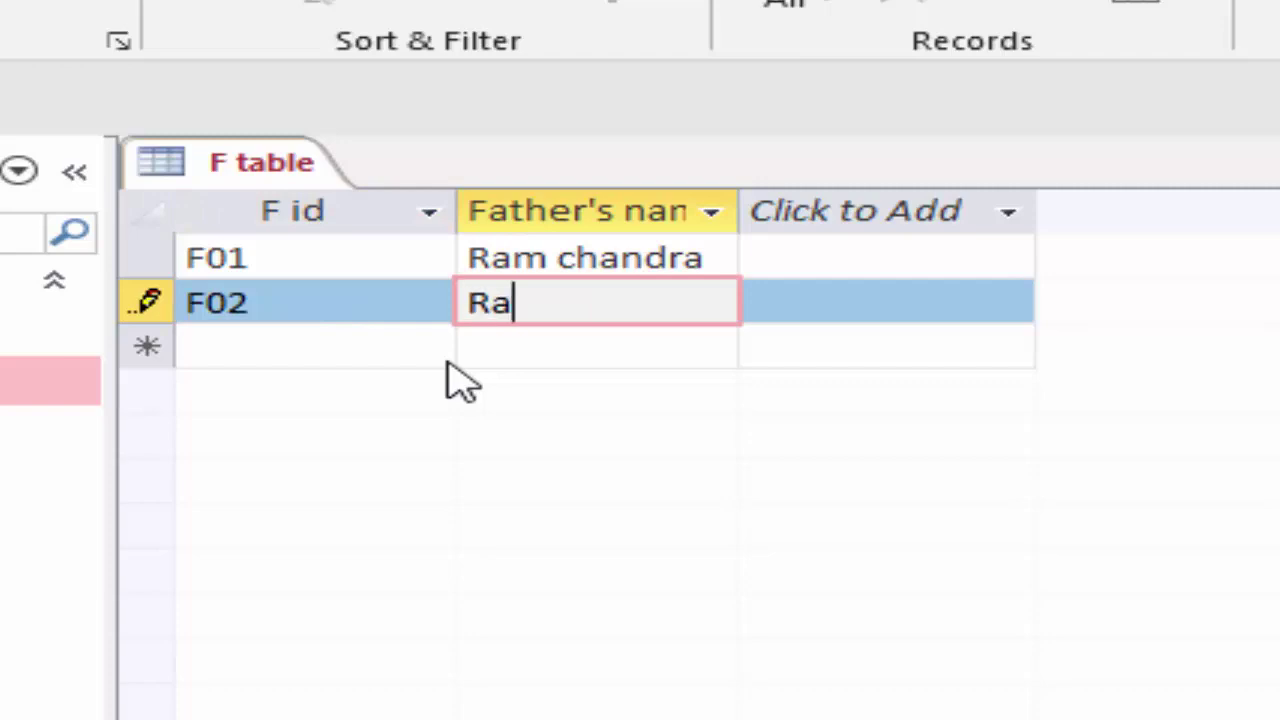
type("mesh")
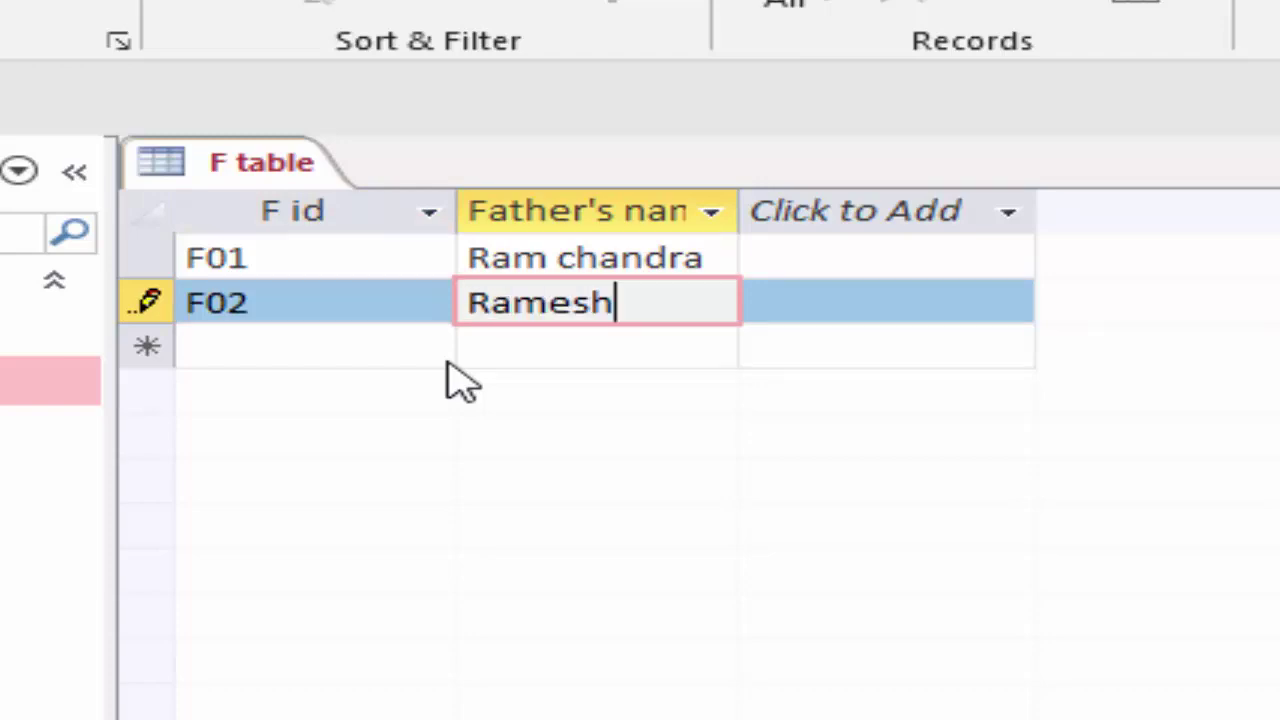
key("Tab")
type("F")
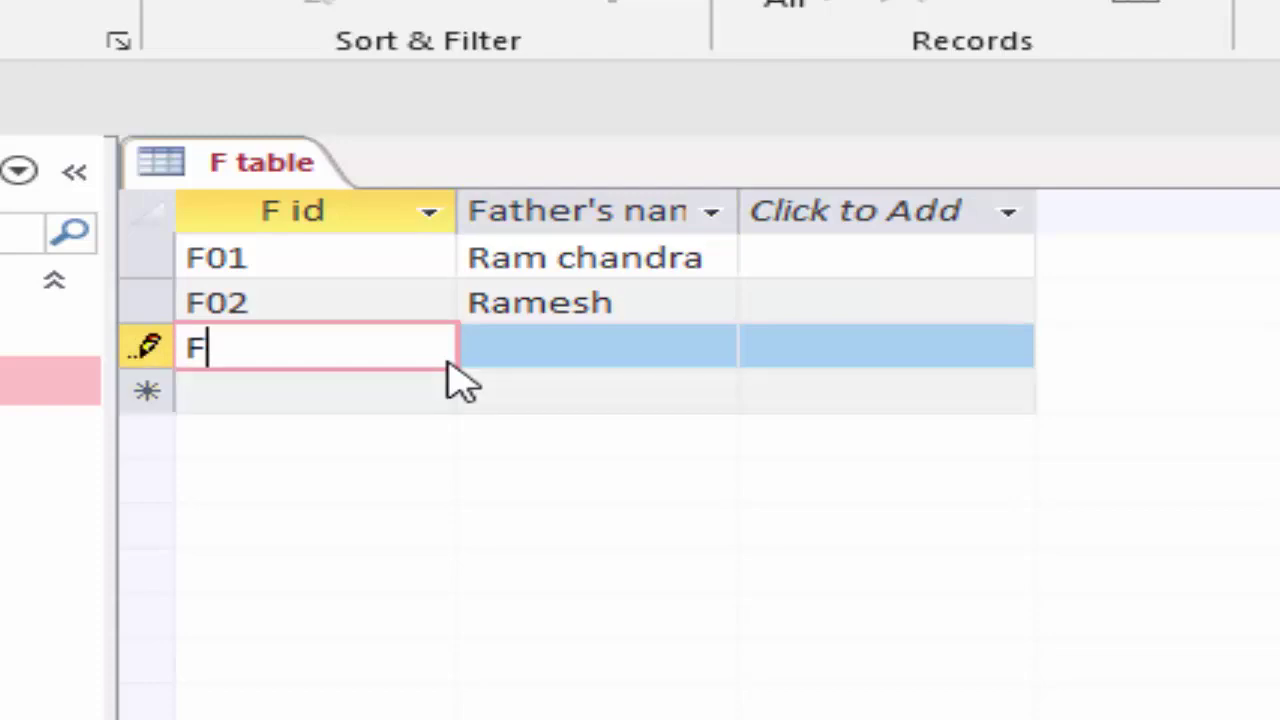
type("03")
key("Tab")
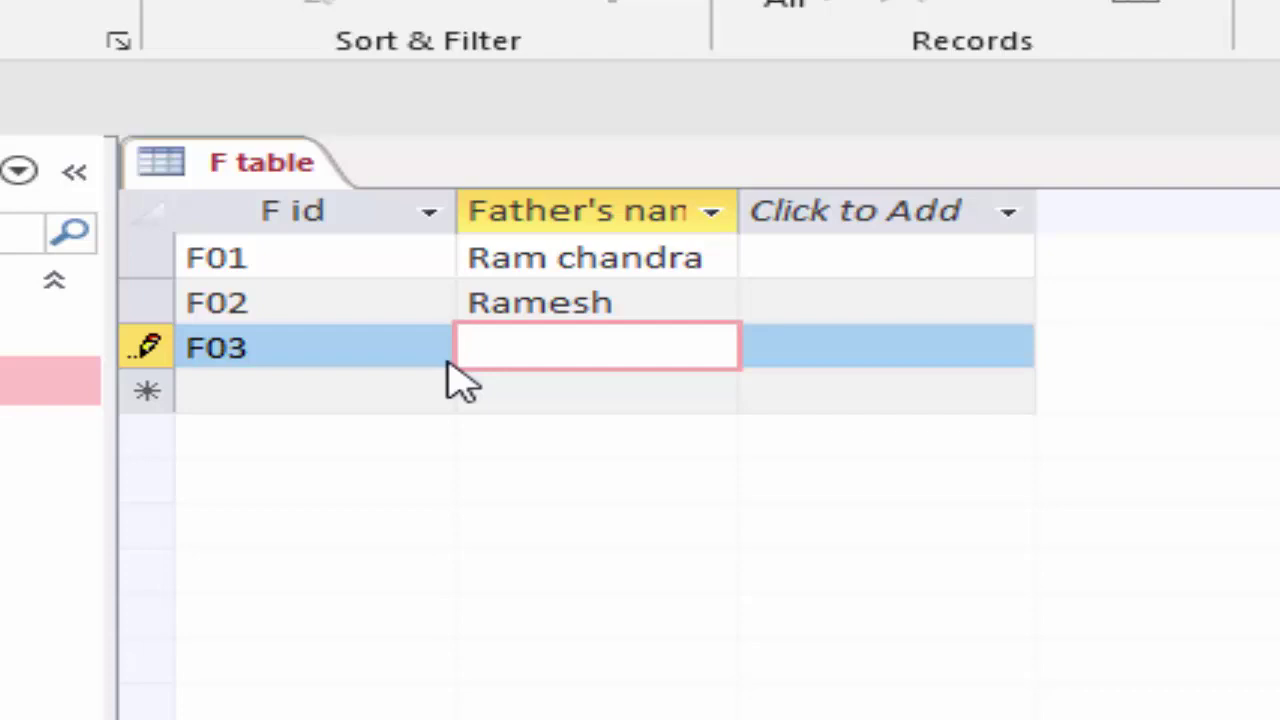
type("Hite")
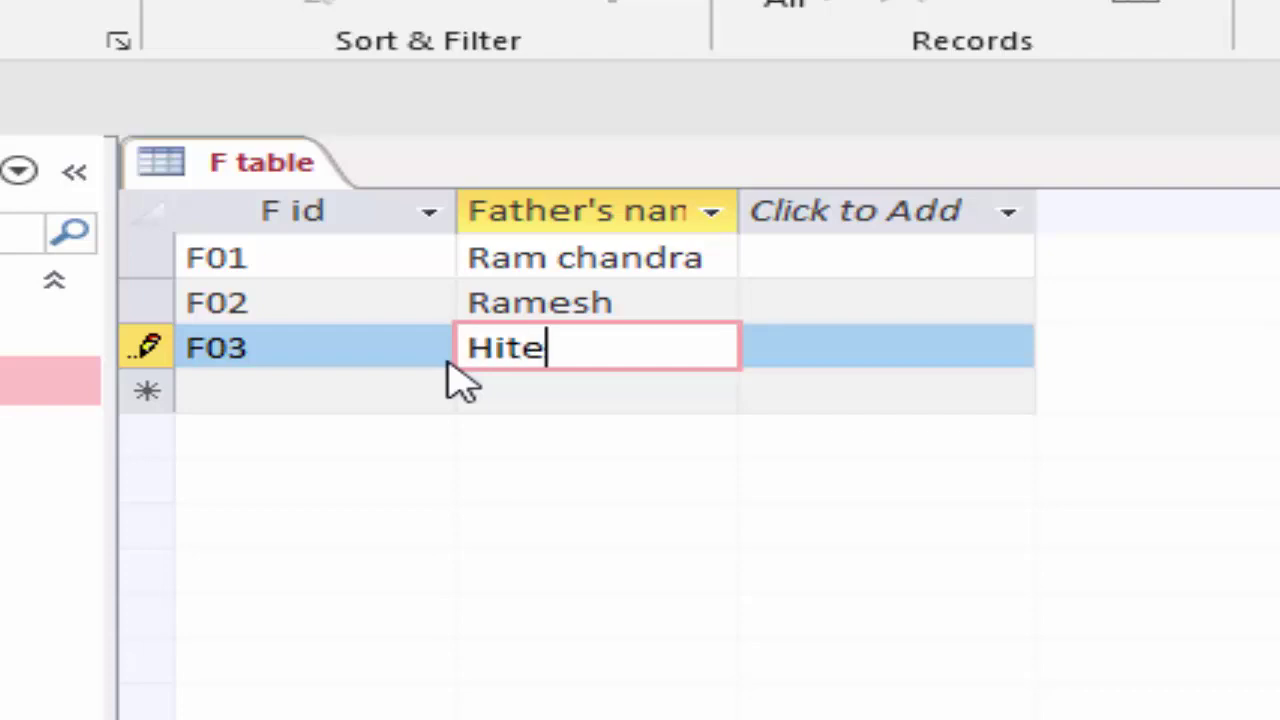
type("sh")
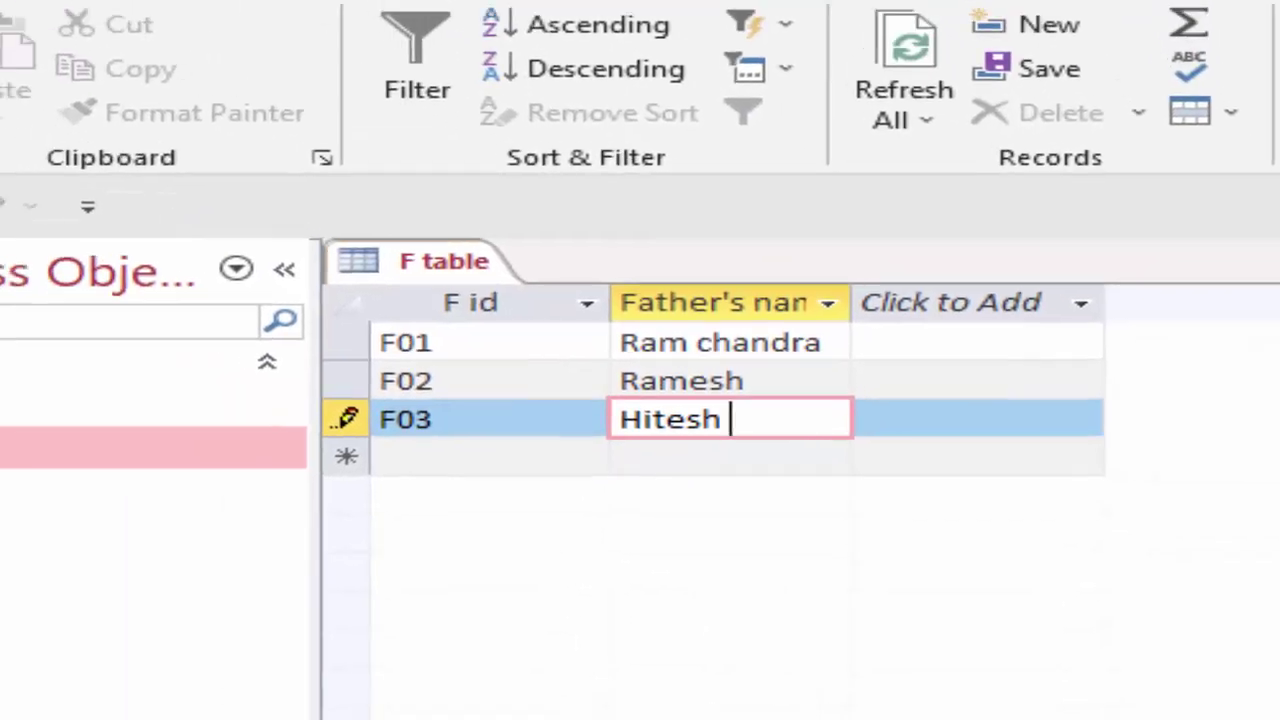
Step: Save the F table records and close the table
left_click(34, 290)
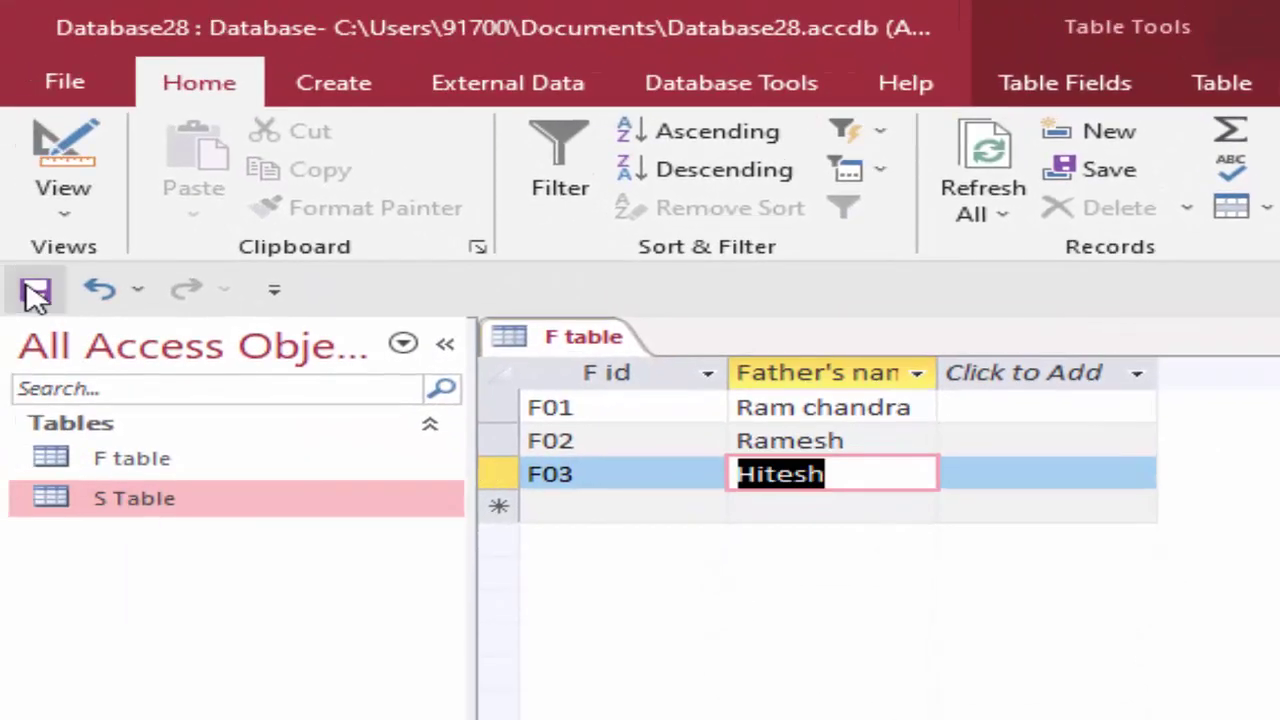
right_click(560, 338)
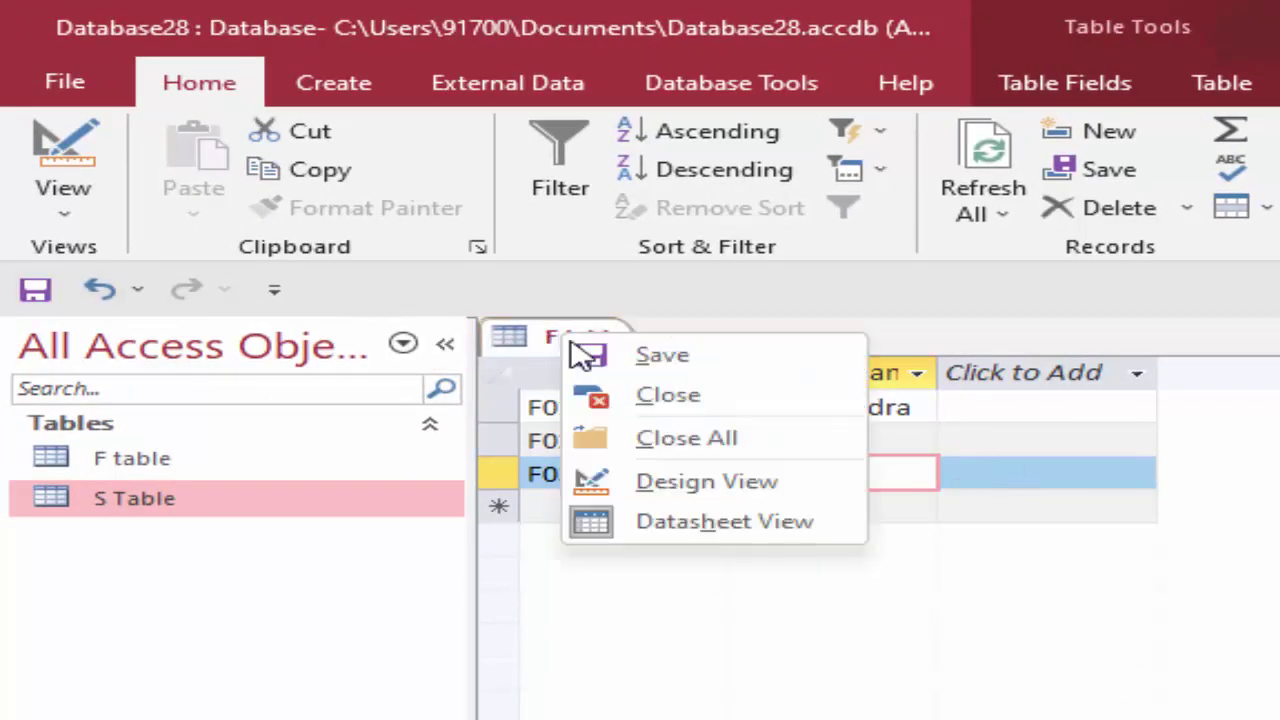
left_click(660, 398)
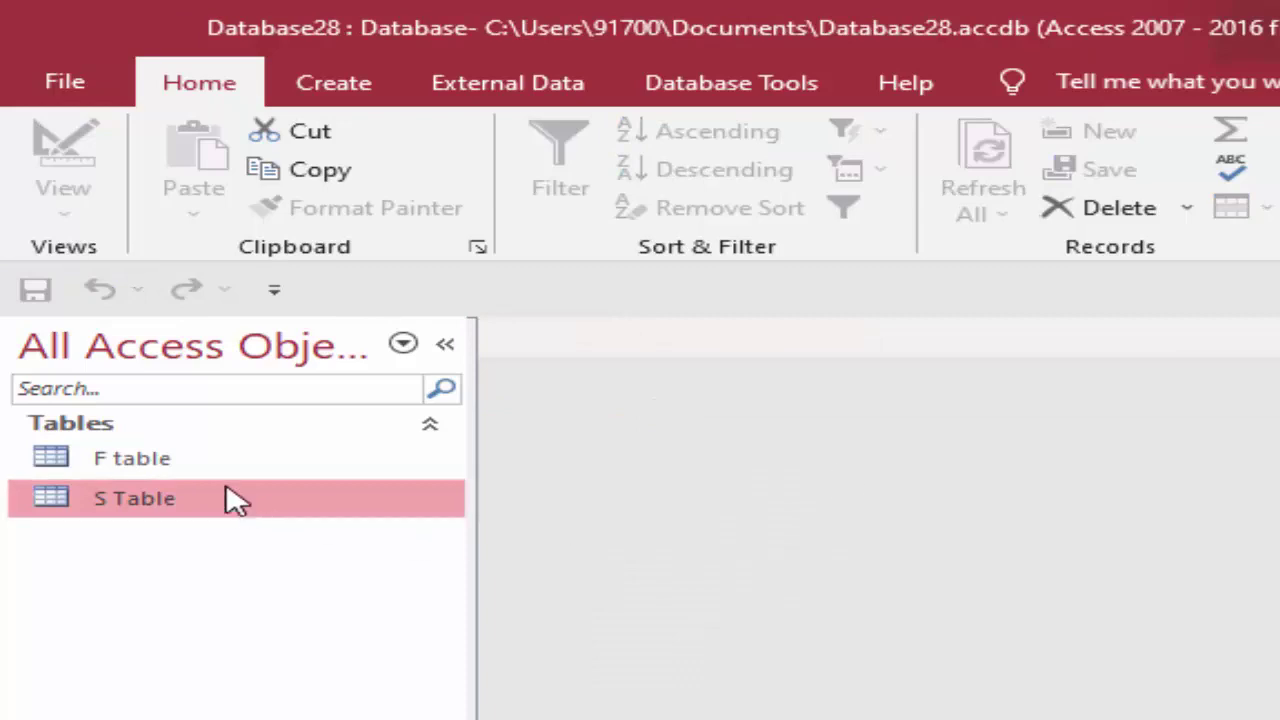
Step: Open S Table in Design View and reopen F table as a datasheet alongside it
double_click(178, 500)
left_click(298, 560)
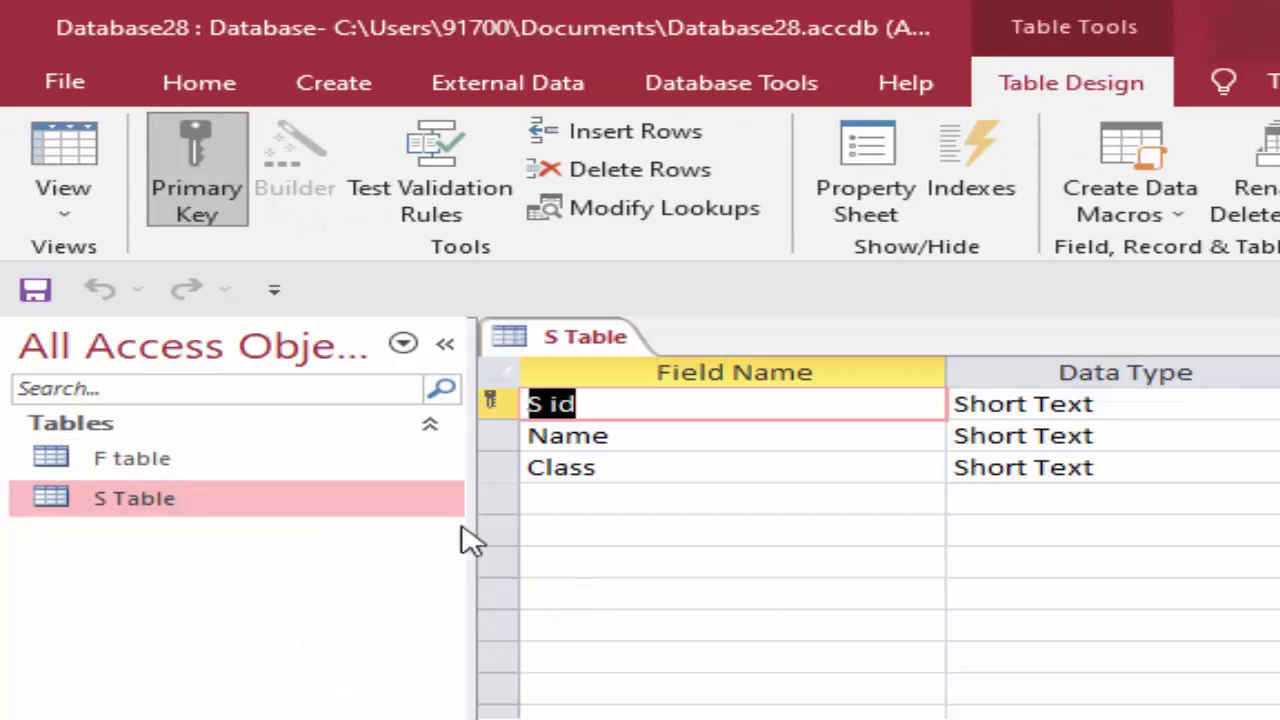
left_click(597, 411)
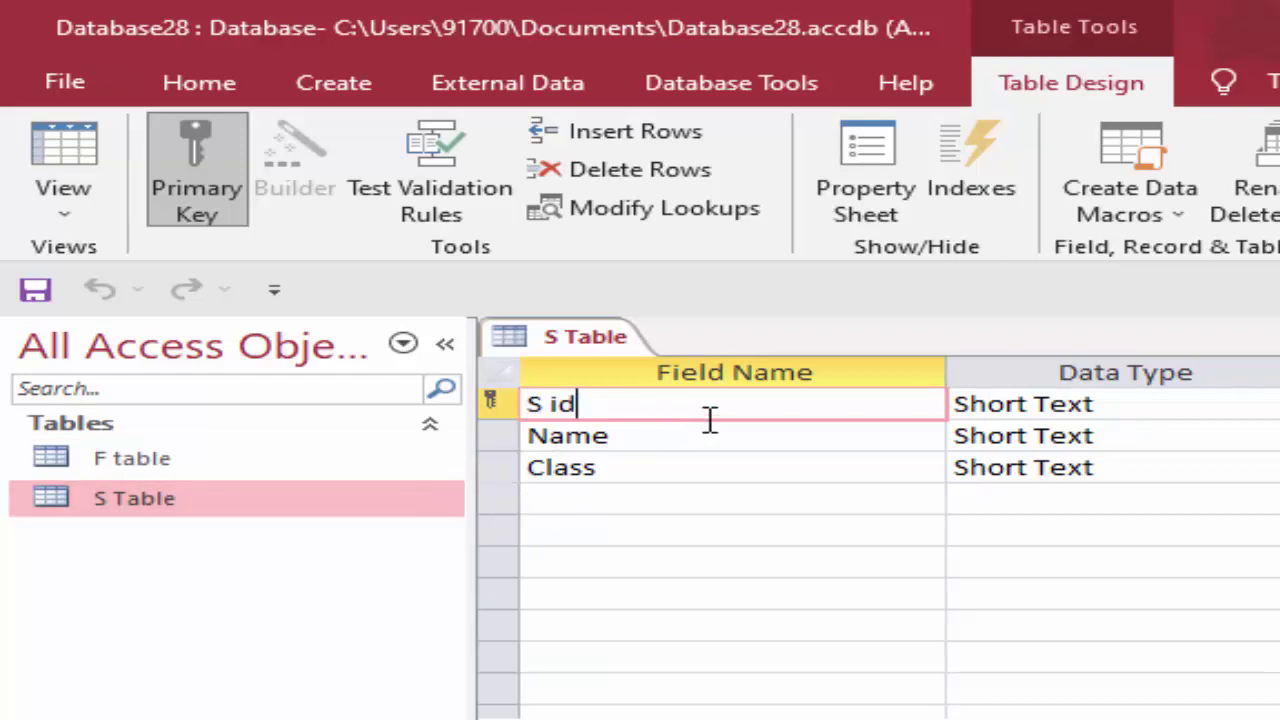
left_click(180, 478)
double_click(172, 466)
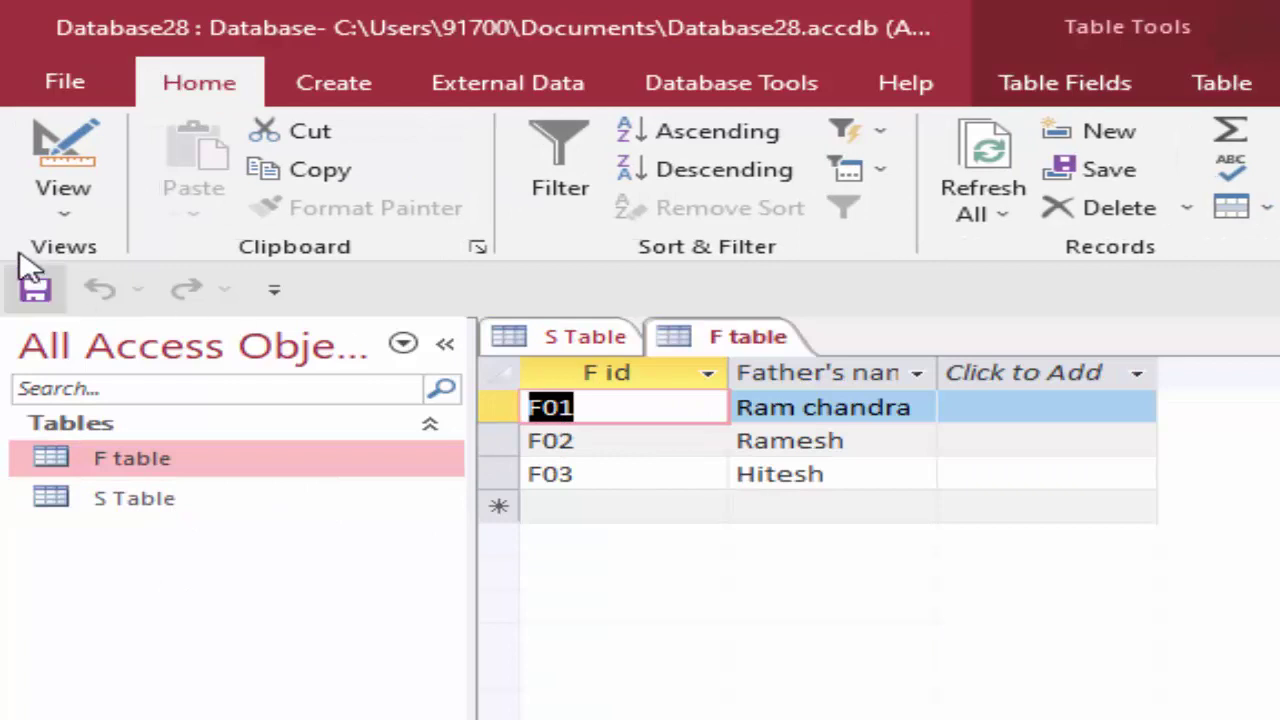
Step: Add a Short Text field named S id to F table and save the design
left_click(62, 212)
left_click(140, 343)
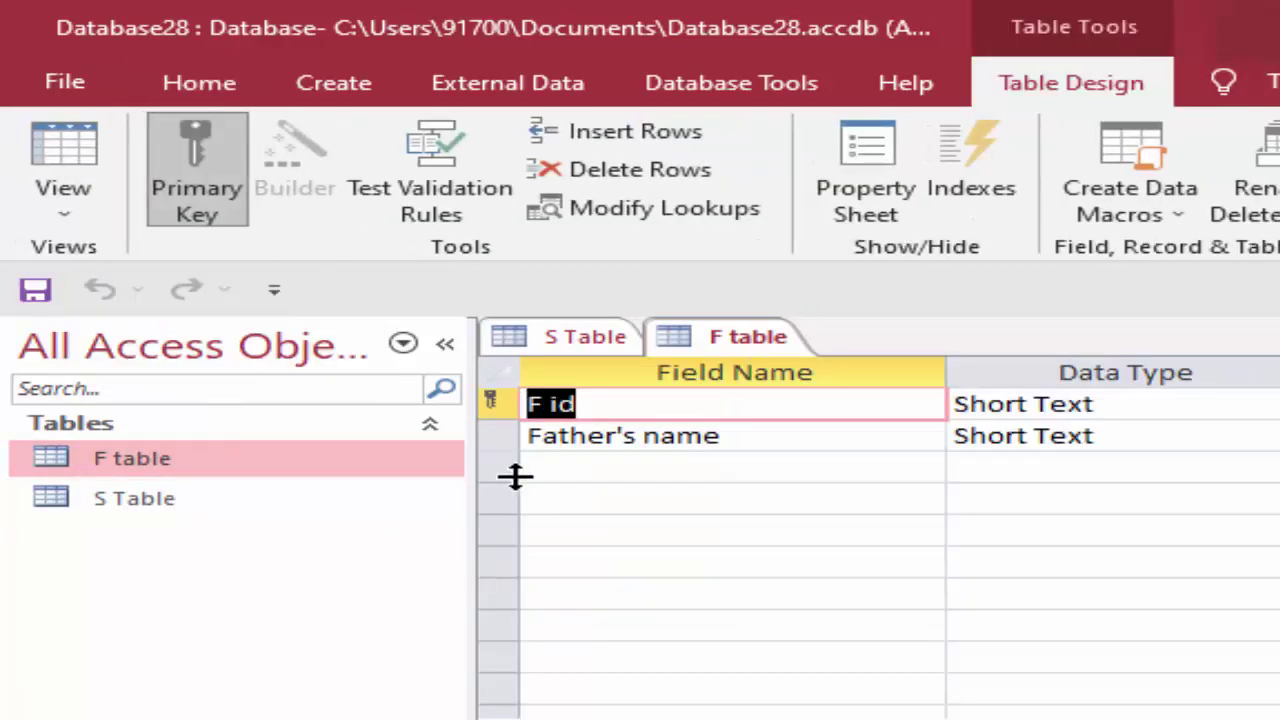
left_click(560, 467)
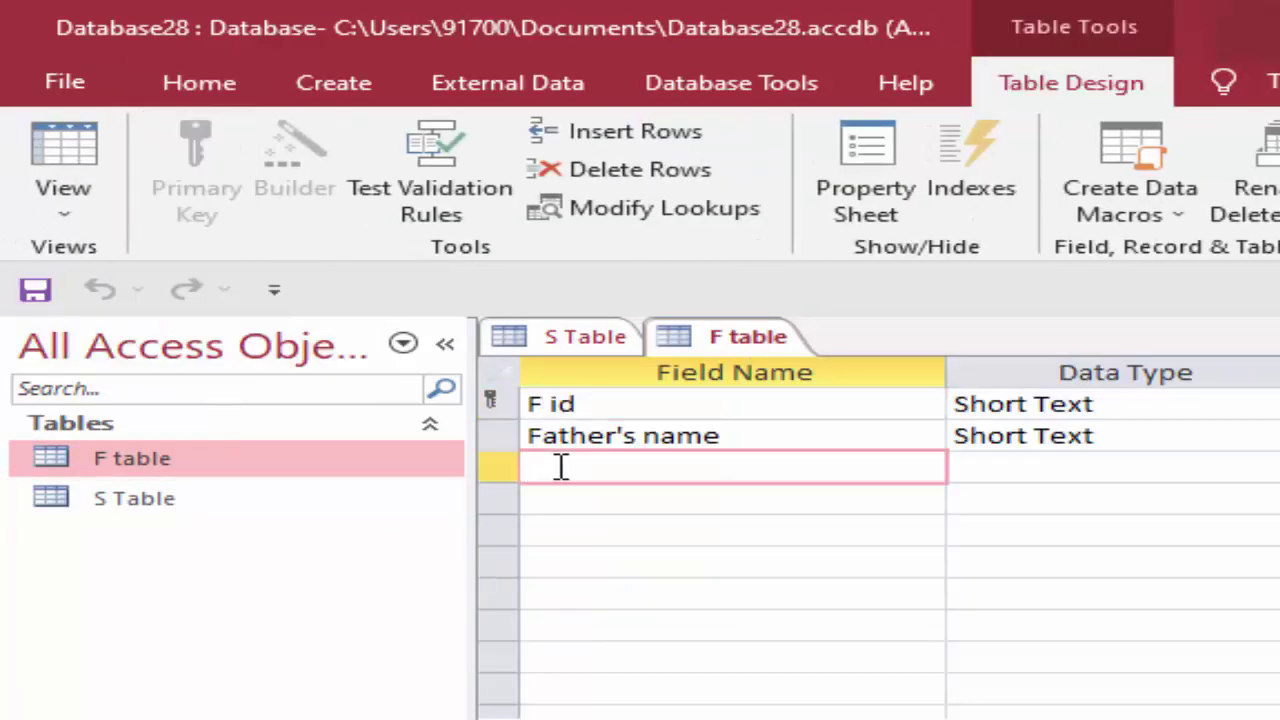
type("S id")
left_click(1063, 466)
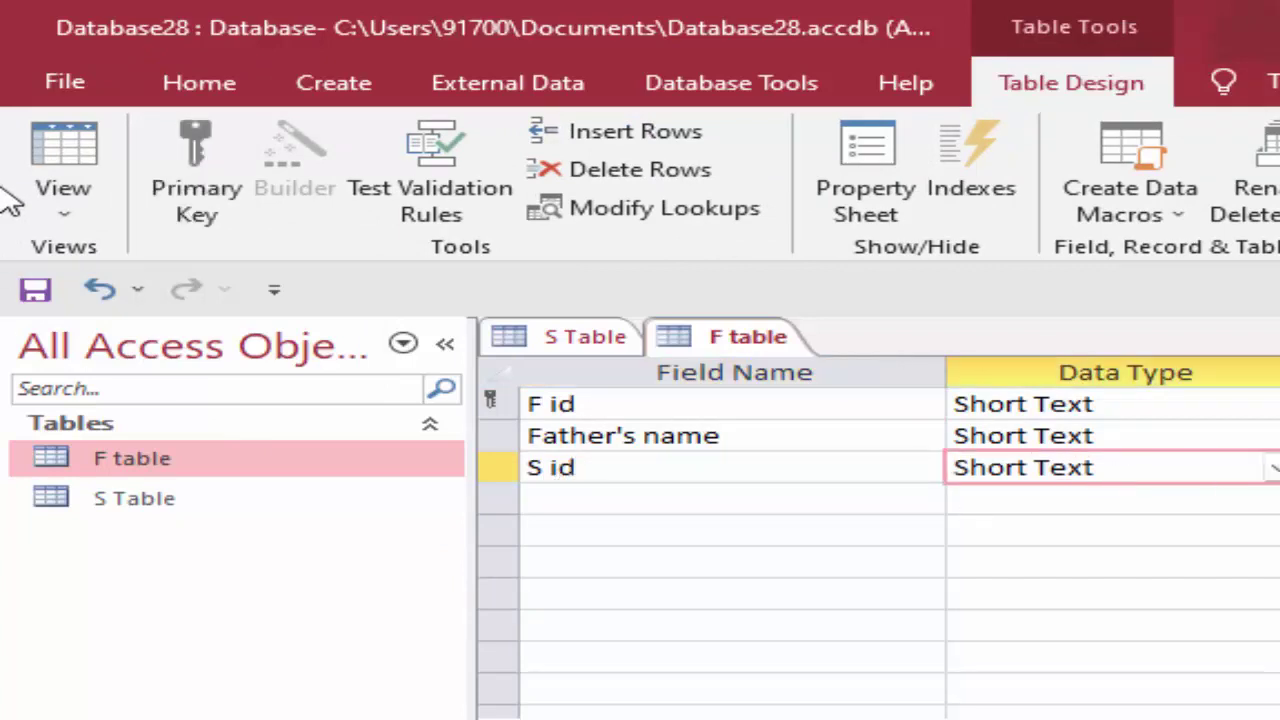
left_click(38, 160)
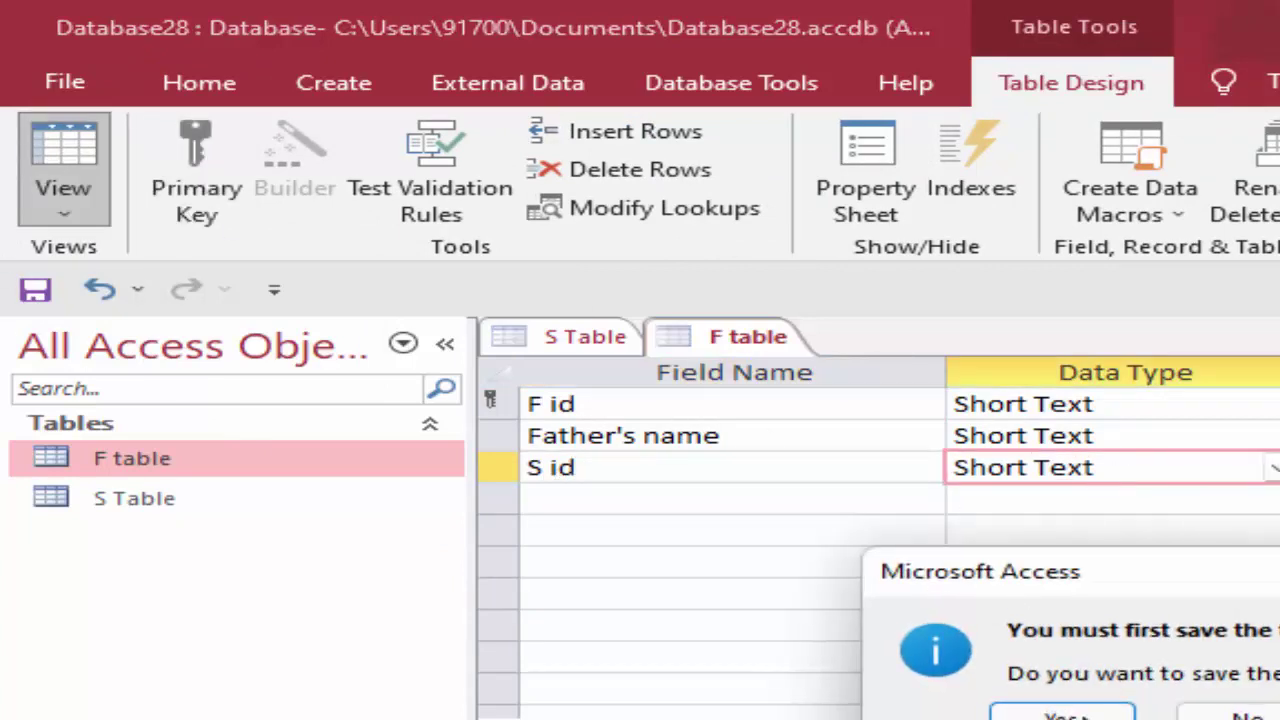
left_click(1062, 714)
Step: Fill the S id column with S01, S02 and S03 for records F01–F03
left_click(1054, 406)
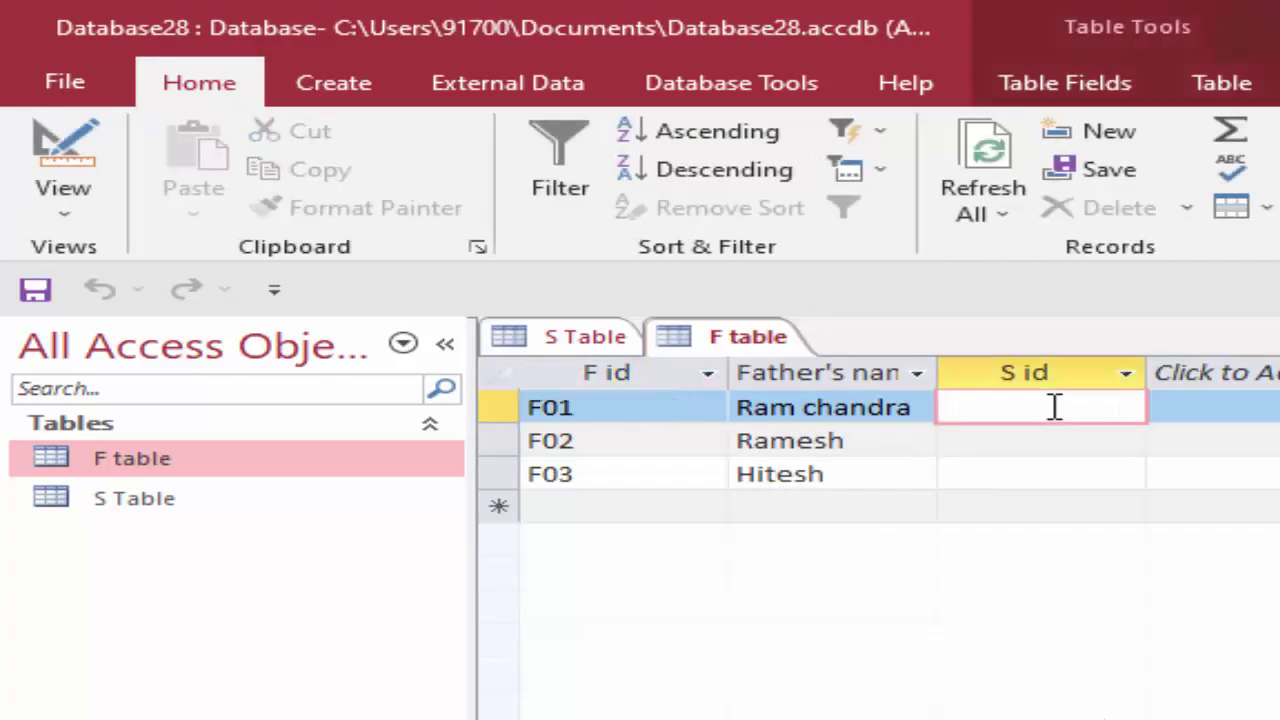
type("S01")
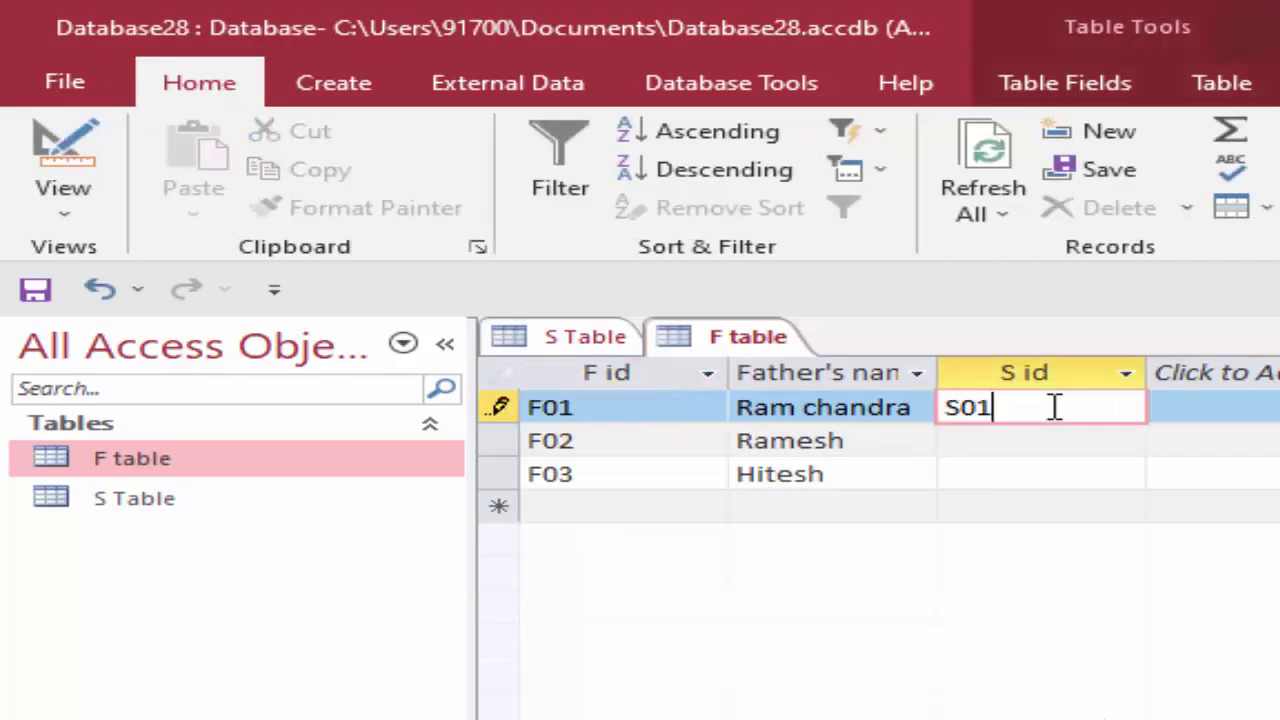
left_click(1020, 440)
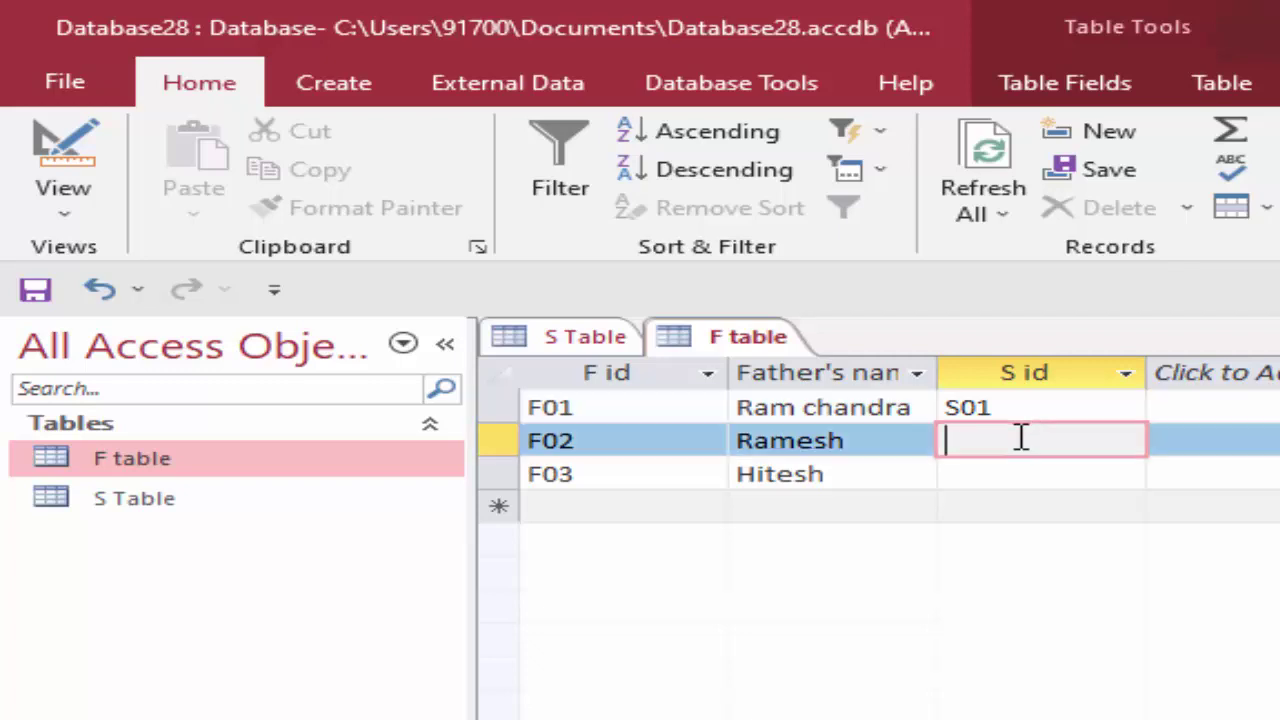
type("S9")
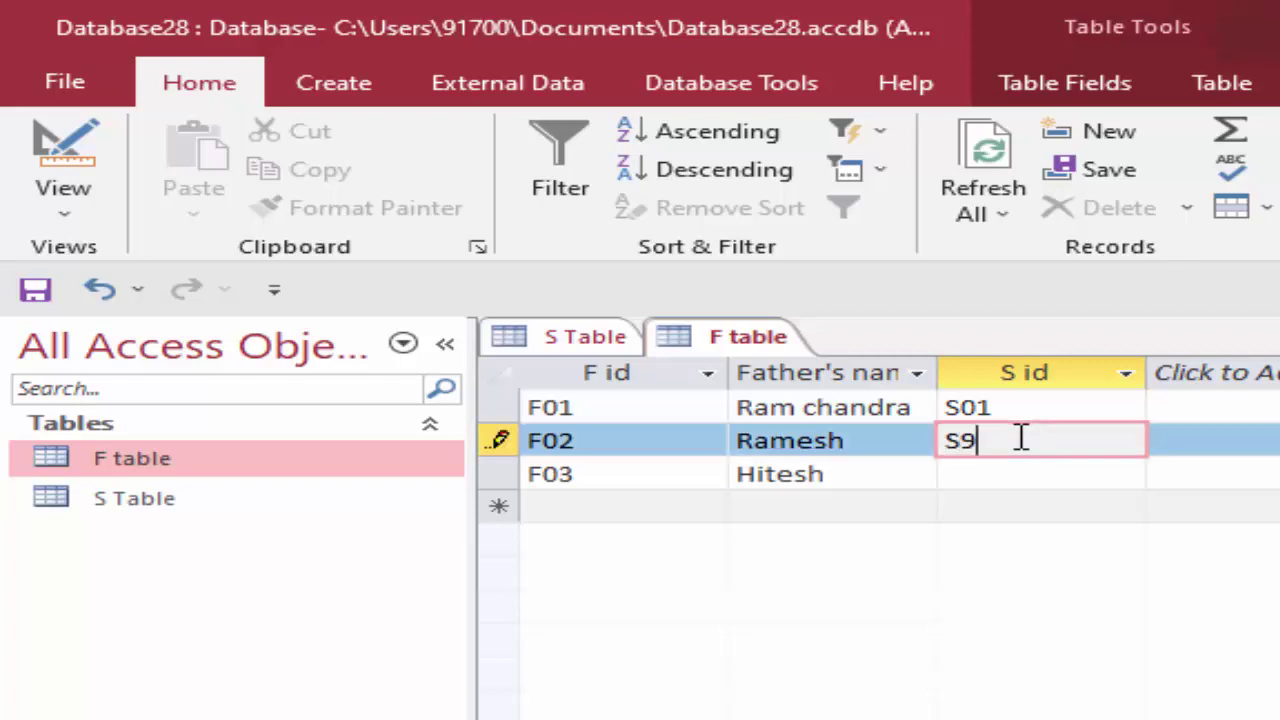
type("2")
key("BackSpace")
key("BackSpace")
type("02")
left_click(1021, 466)
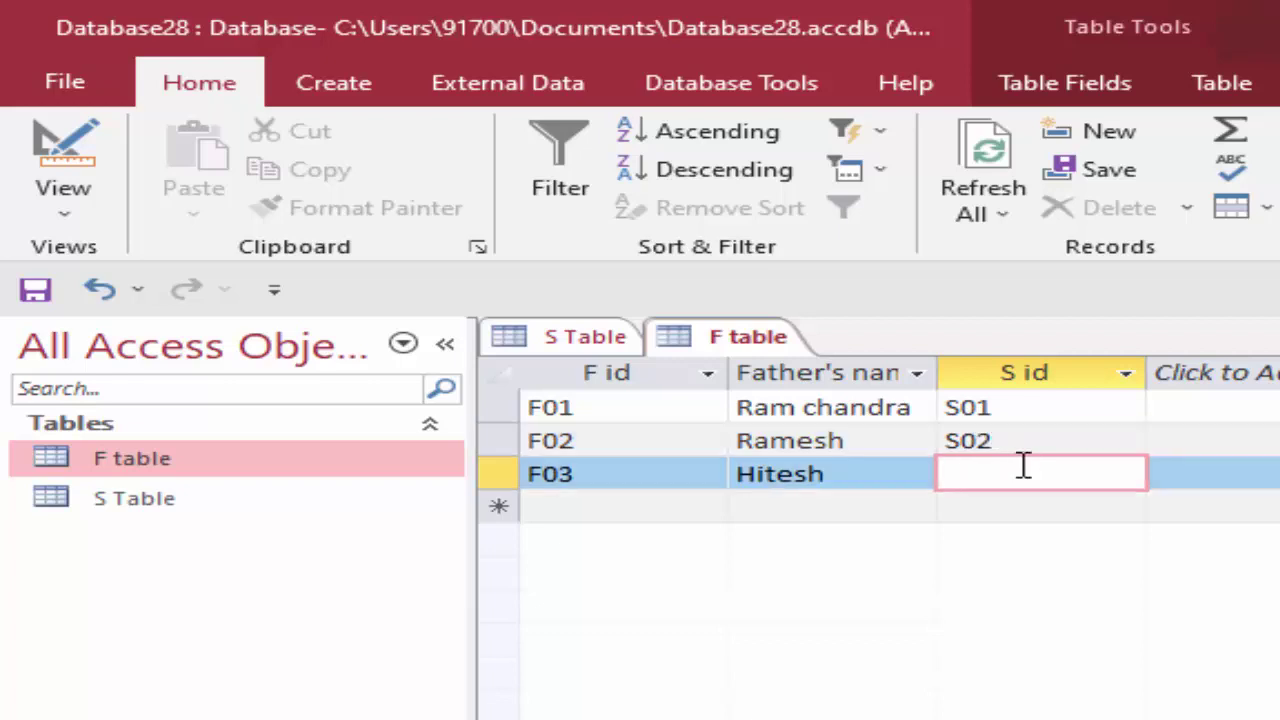
type("S0")
type("3")
key("Tab")
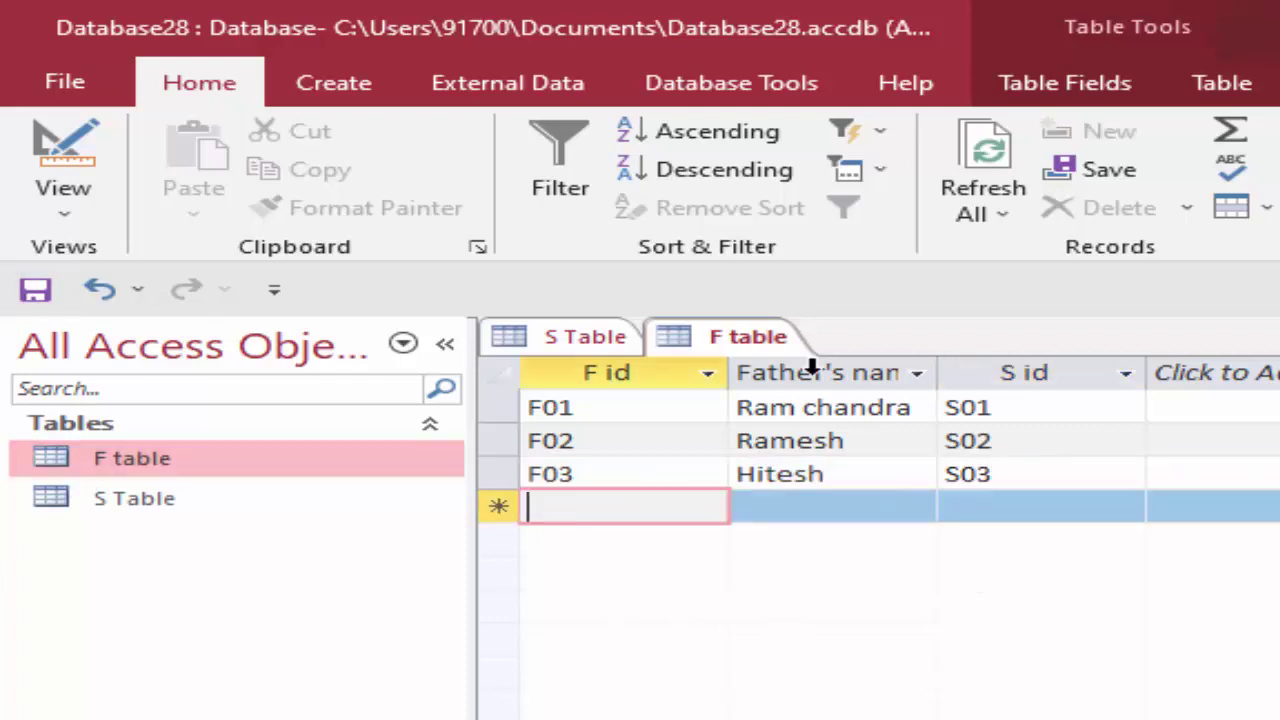
Step: Close the F table and S Table tabs
right_click(745, 343)
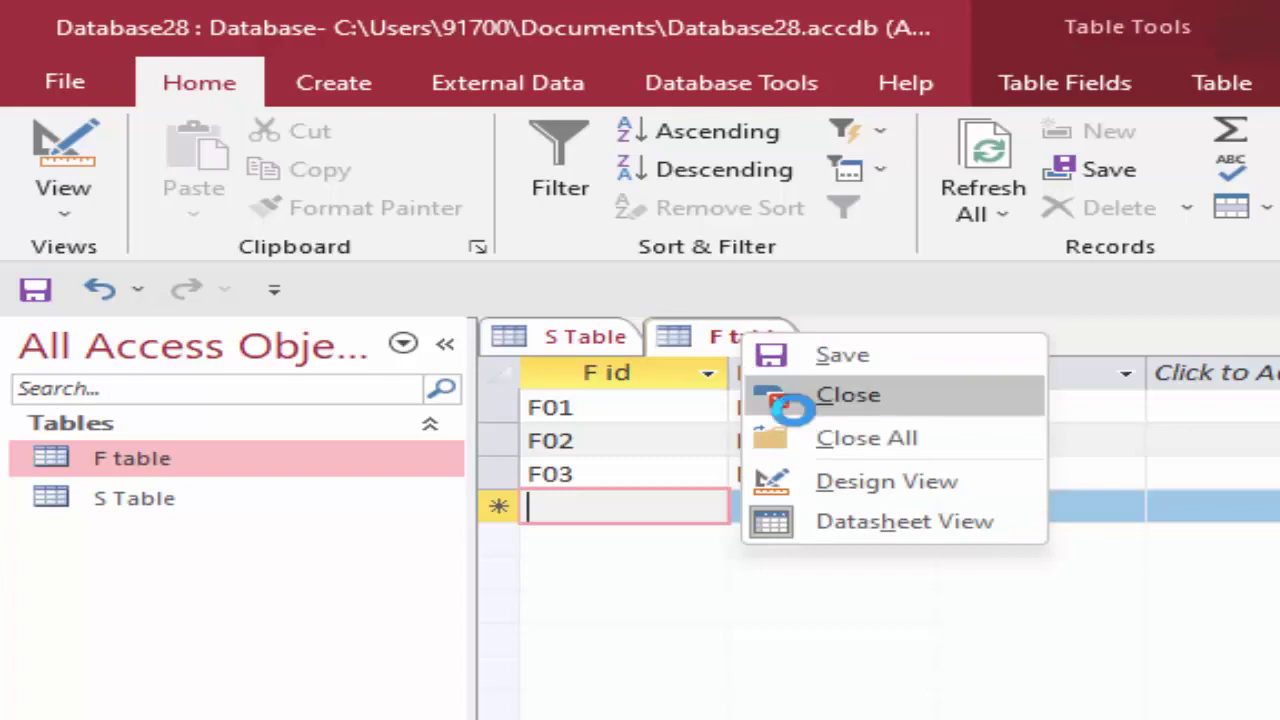
left_click(786, 398)
right_click(594, 338)
left_click(586, 349)
right_click(590, 345)
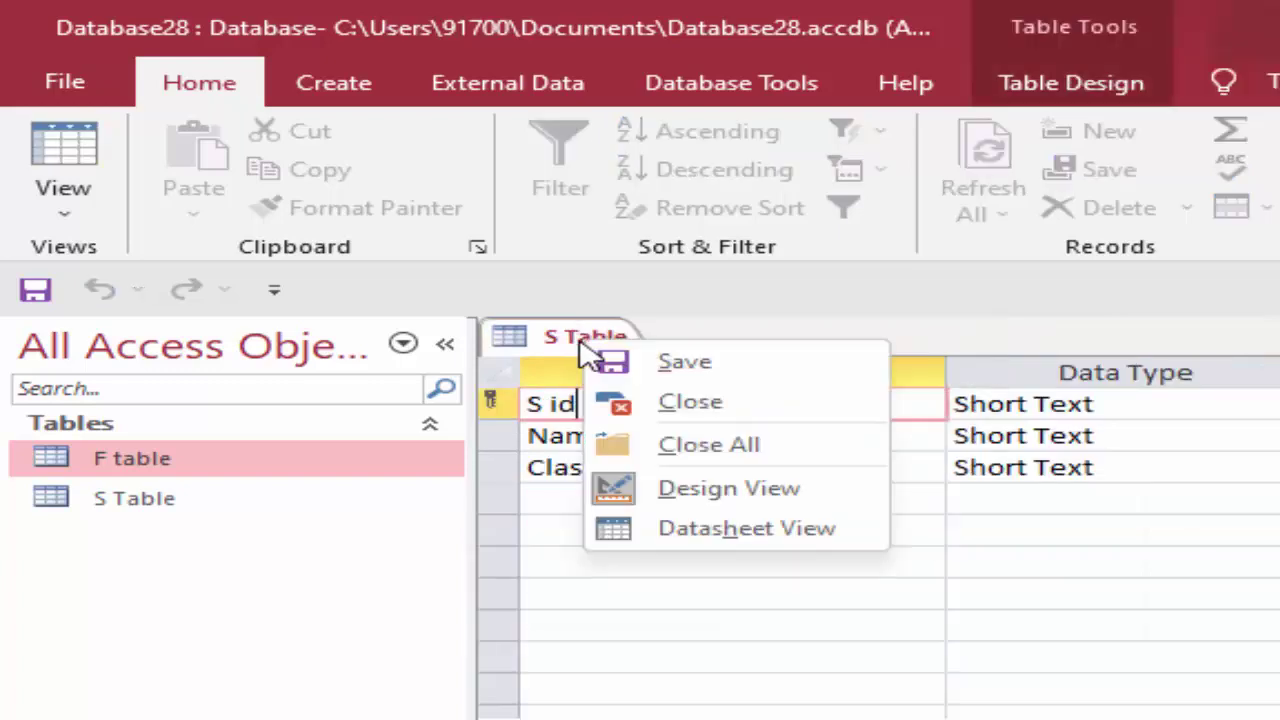
left_click(660, 362)
right_click(617, 347)
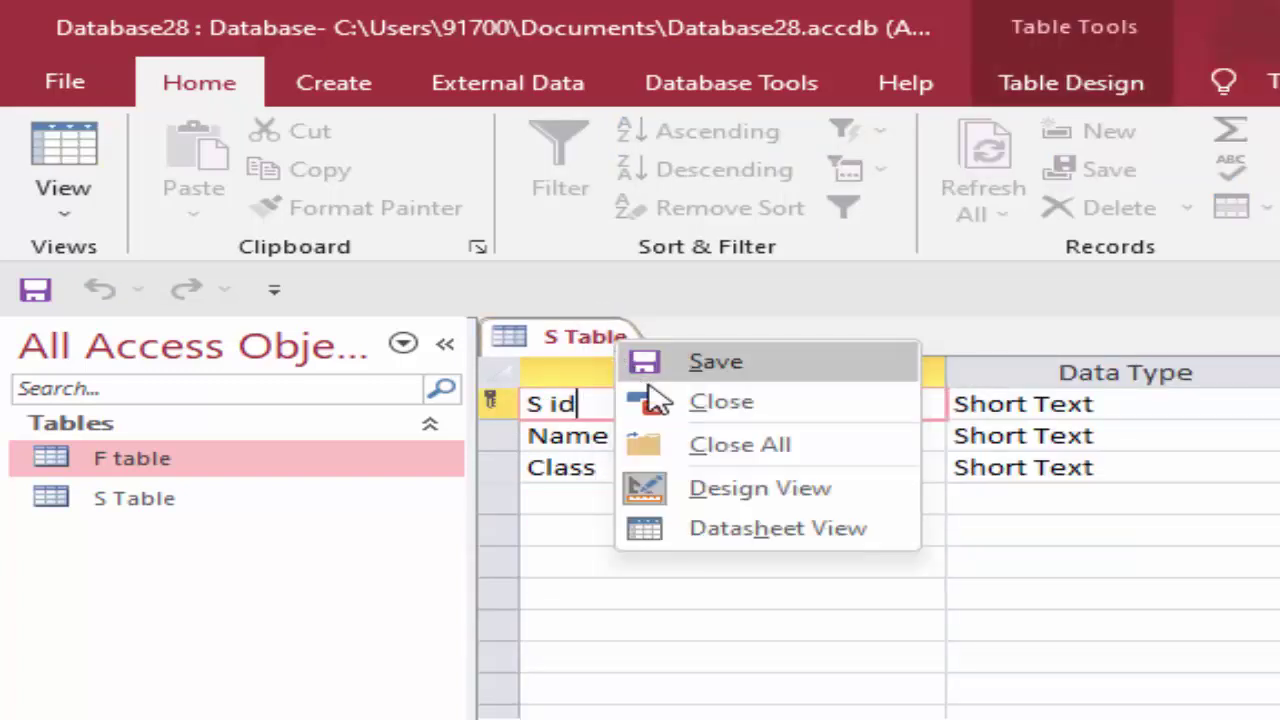
left_click(662, 400)
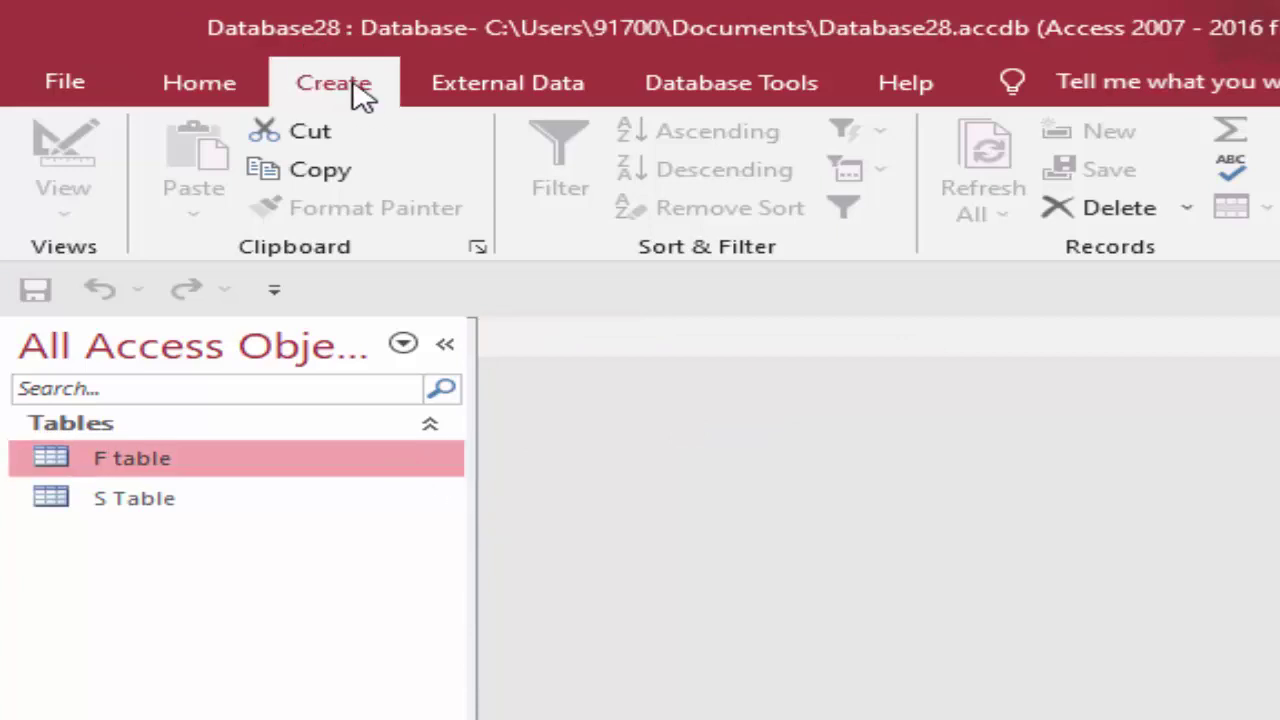
Step: Create a new blank table and save it as Mother's T in Design View
left_click(350, 87)
left_click(243, 157)
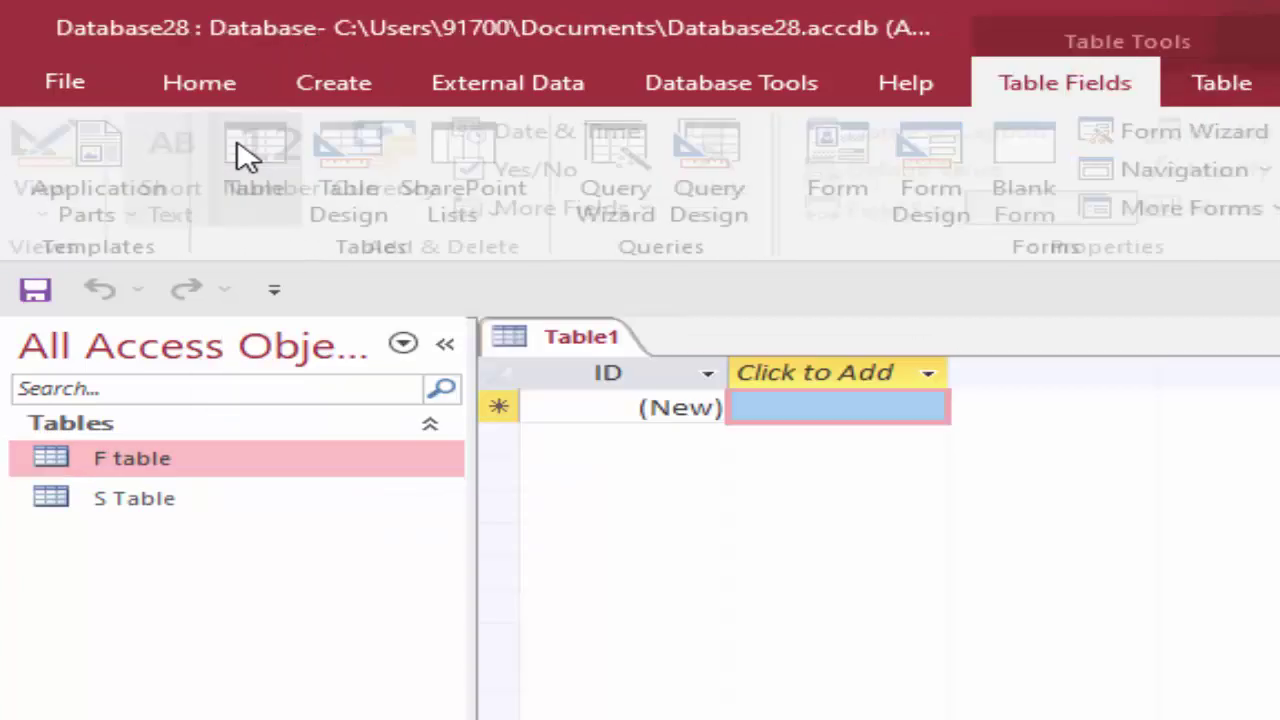
left_click(55, 160)
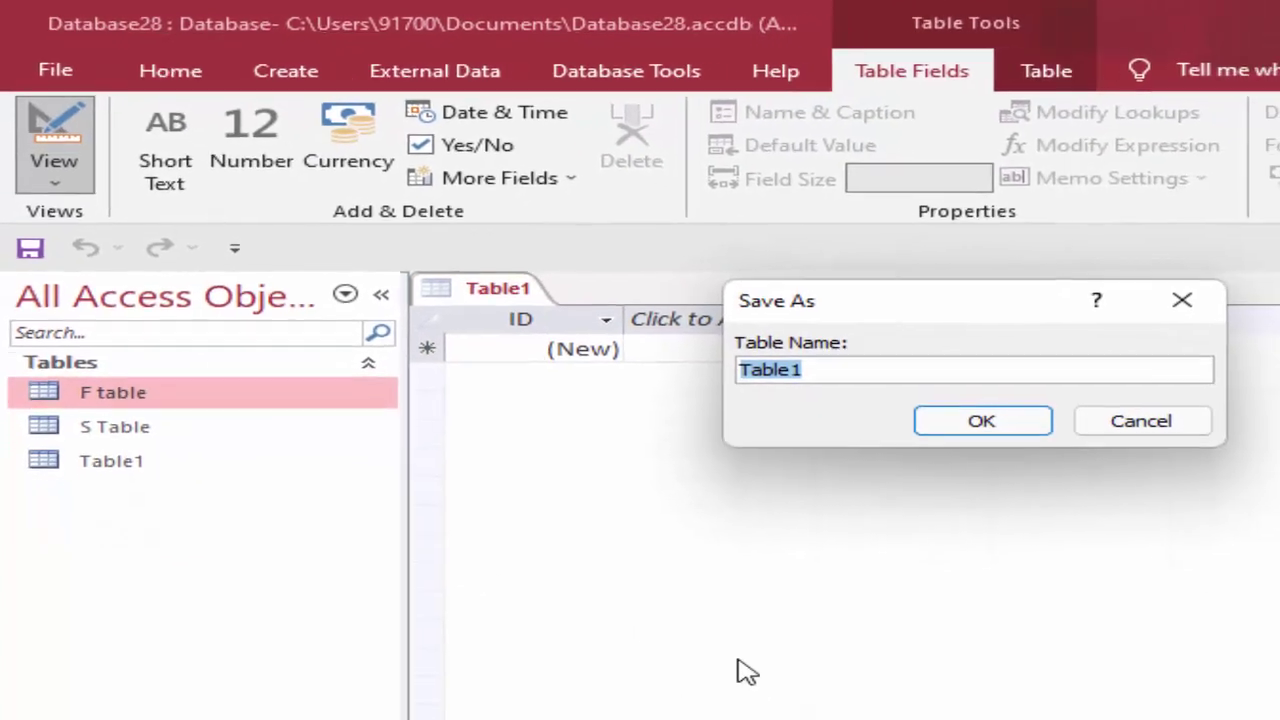
key("BackSpace")
type("Mo")
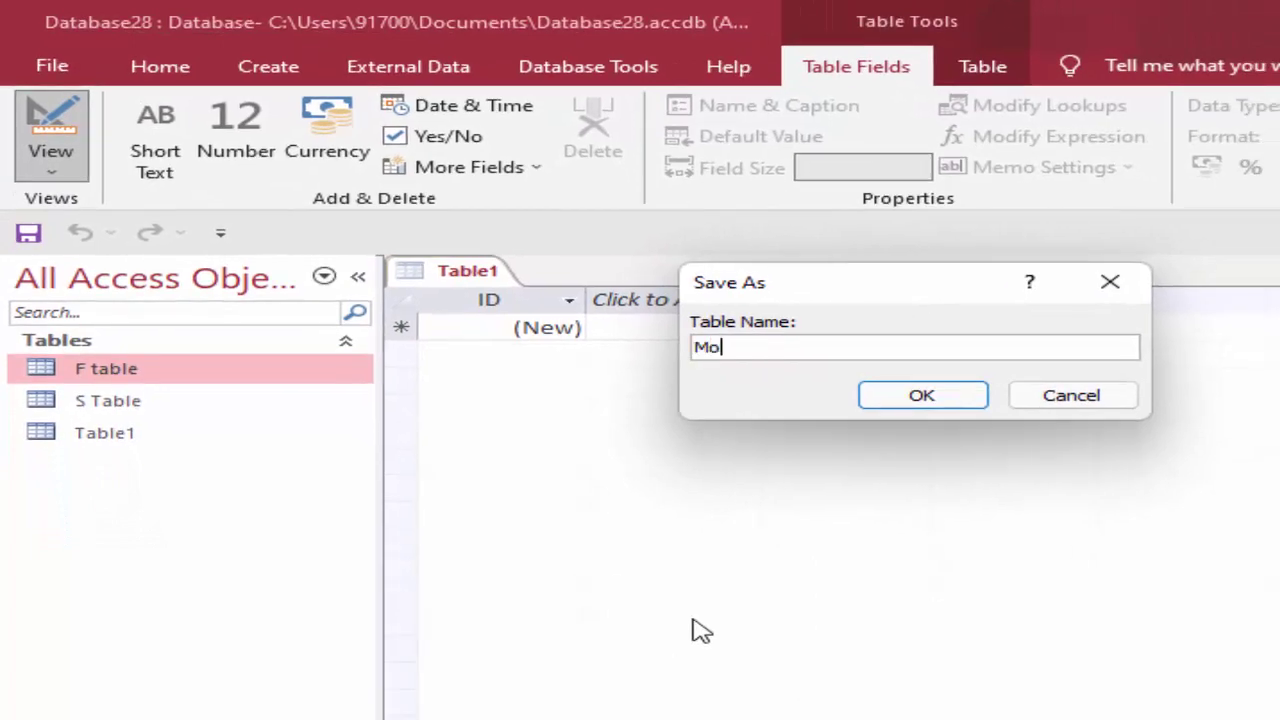
type("ther'")
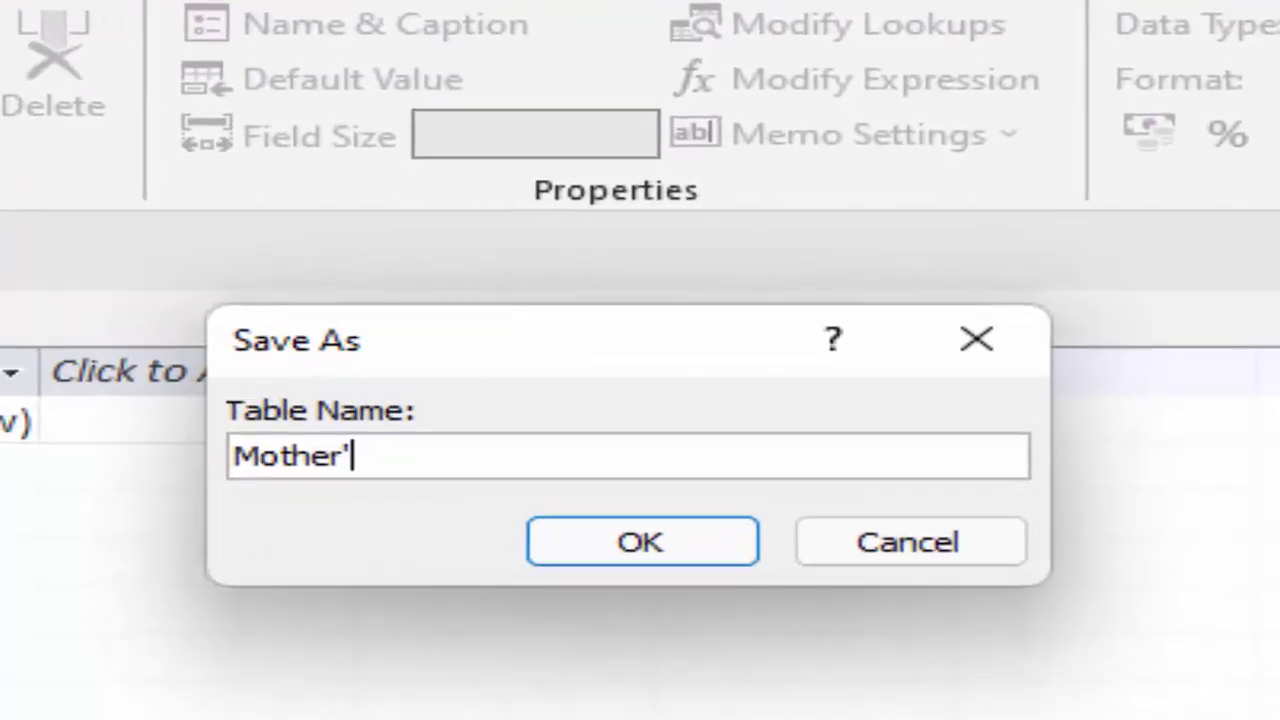
type("s")
type(" T")
key("Return")
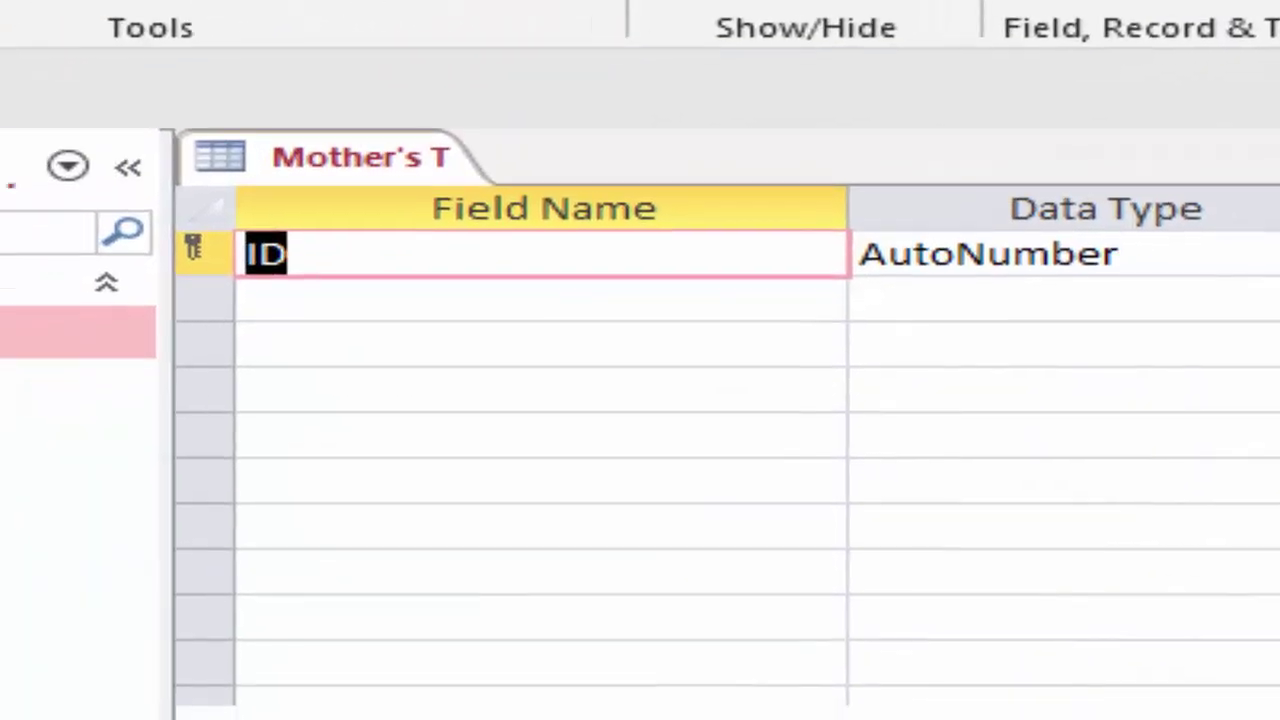
Step: Rename the ID key to M id as Short Text and add a Short Text Mother's Name field
key("Delete")
type("M ")
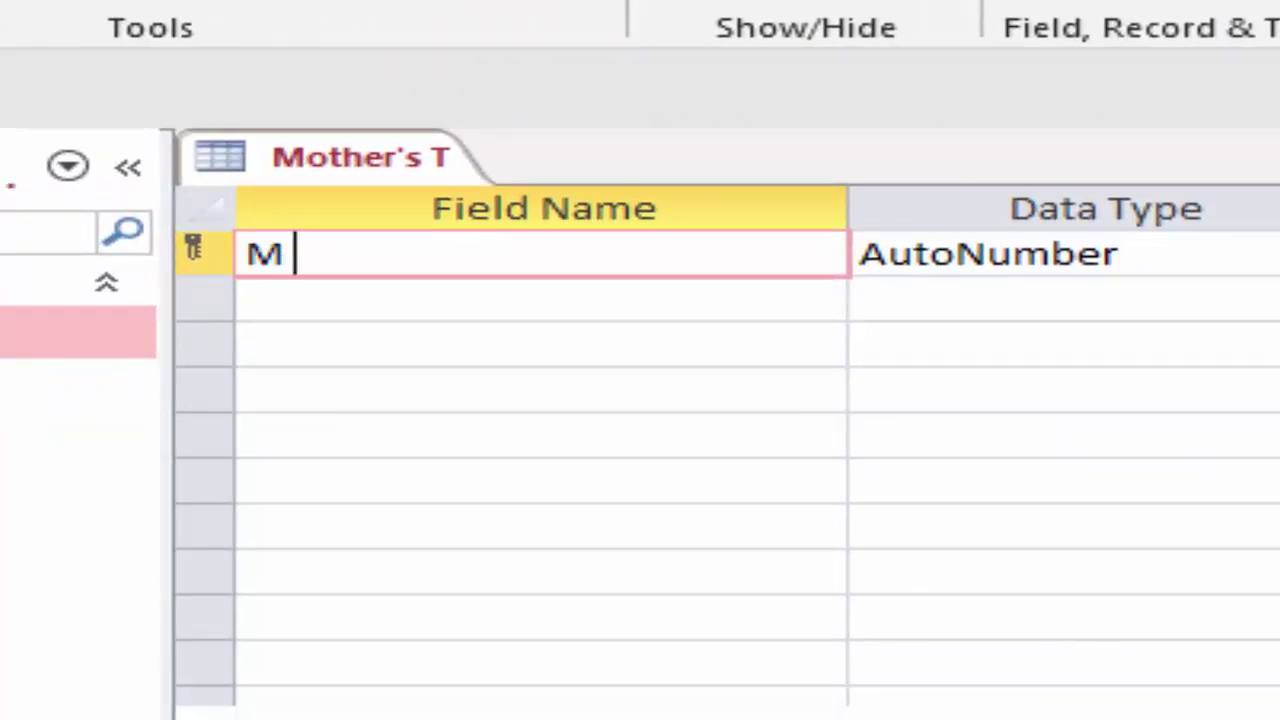
type("id")
key("Tab")
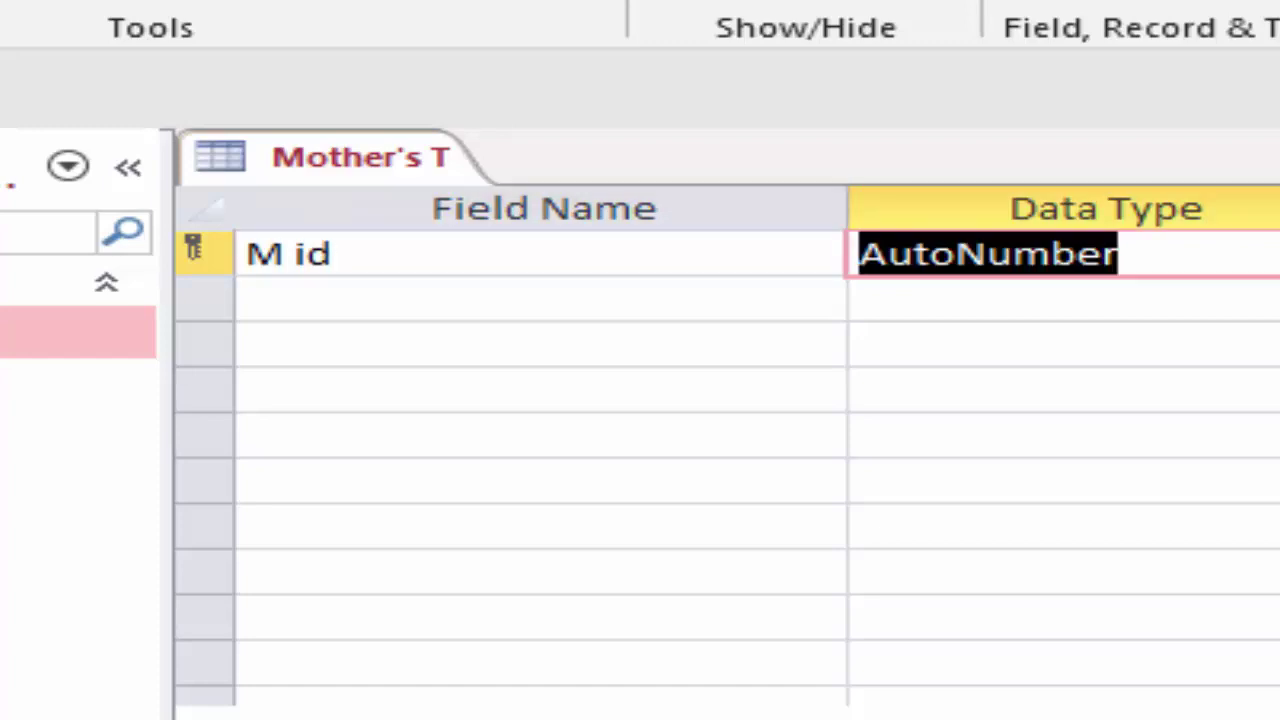
left_click(1270, 255)
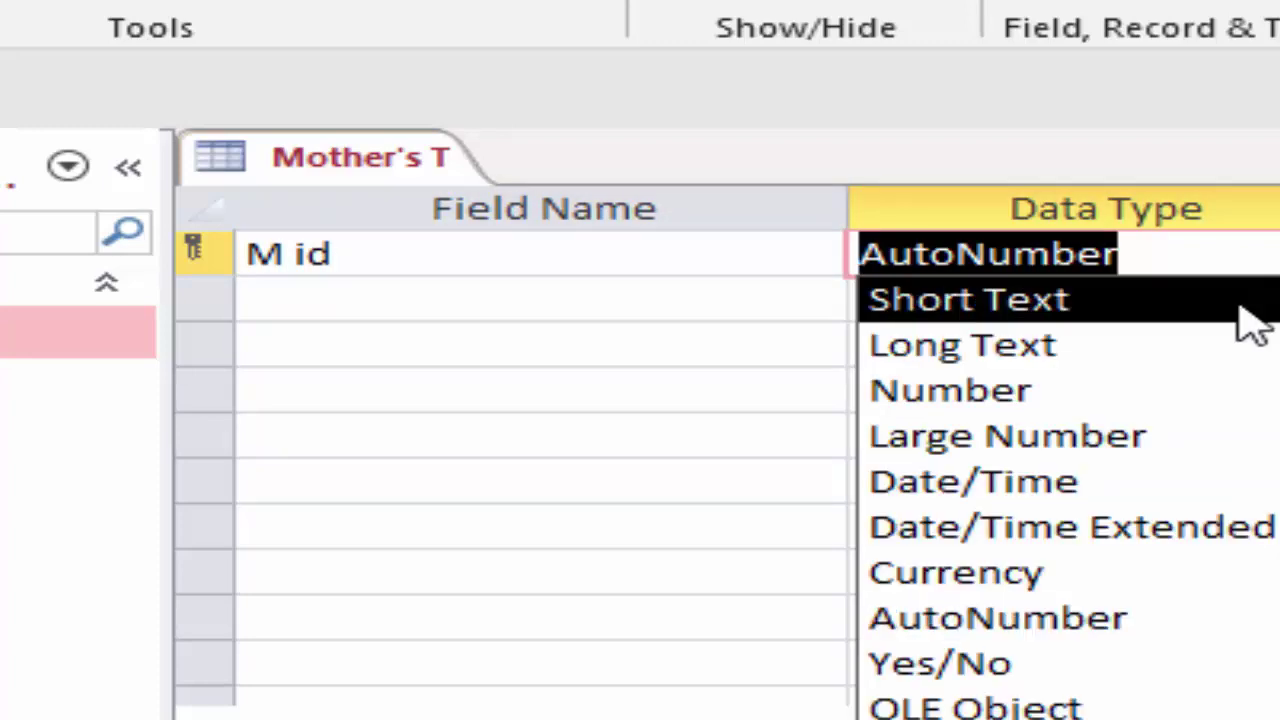
left_click(1240, 305)
left_click(413, 305)
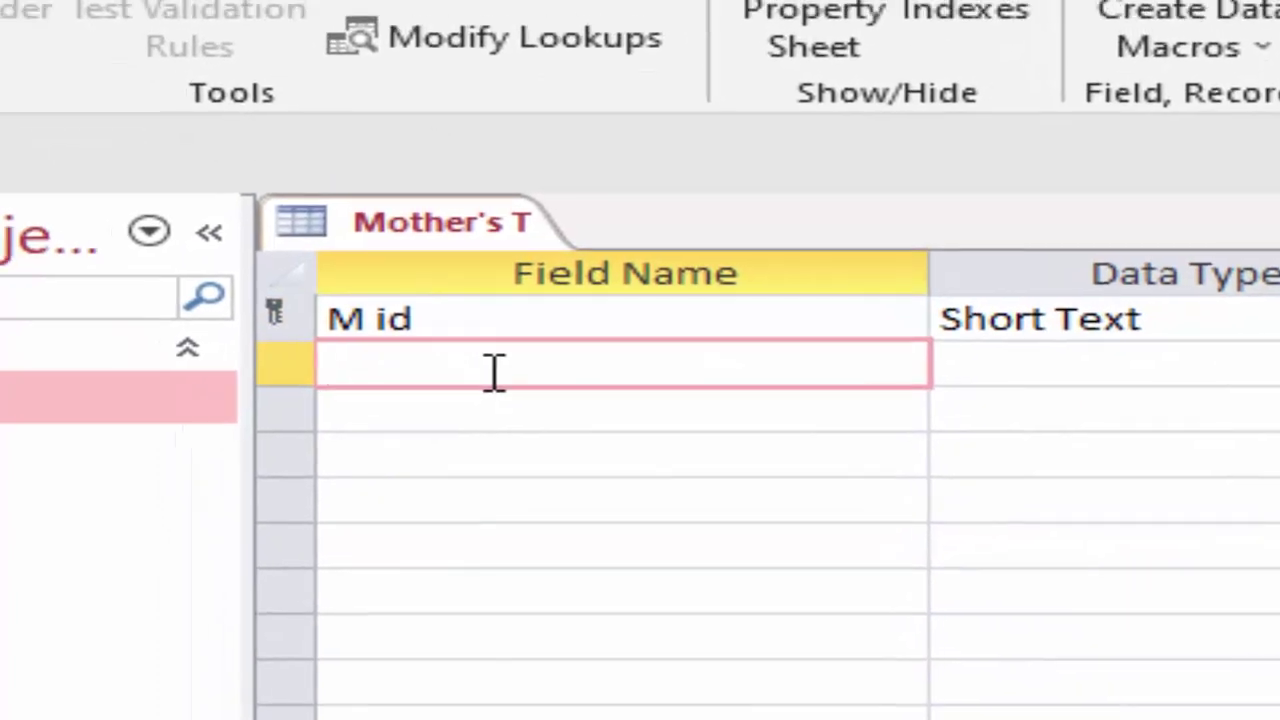
type("Mother")
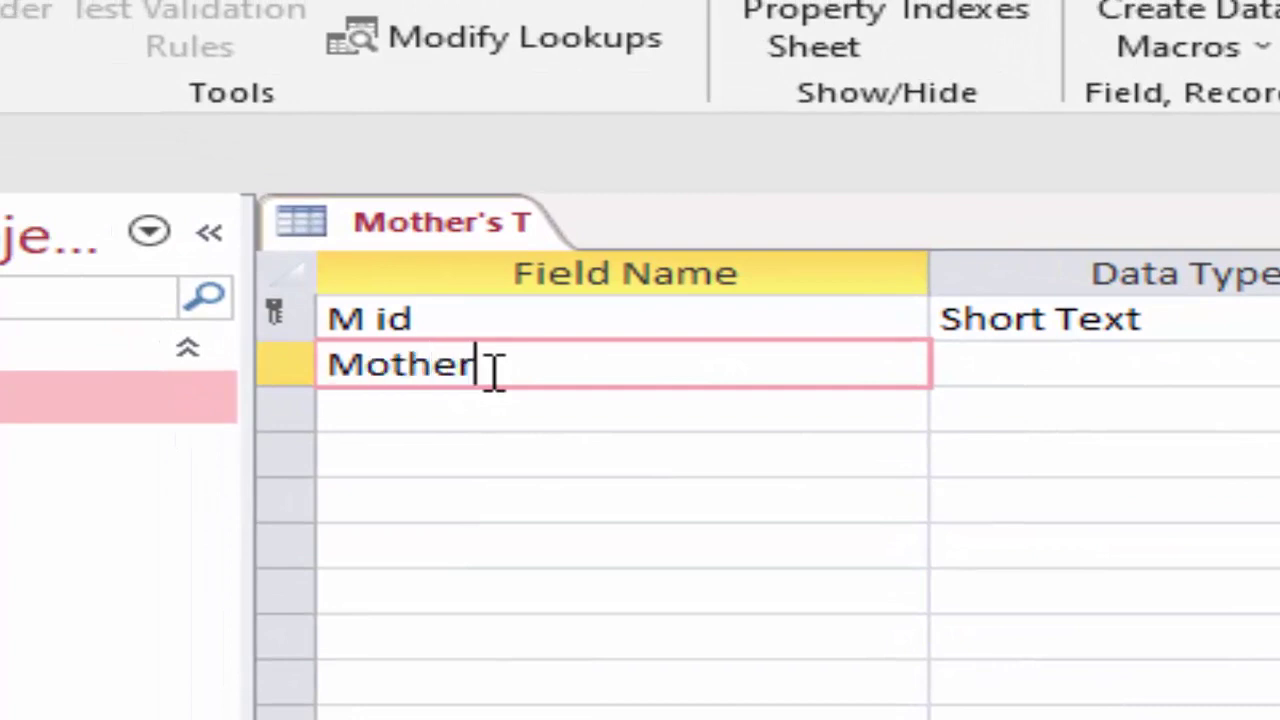
type("'s ")
type("Name")
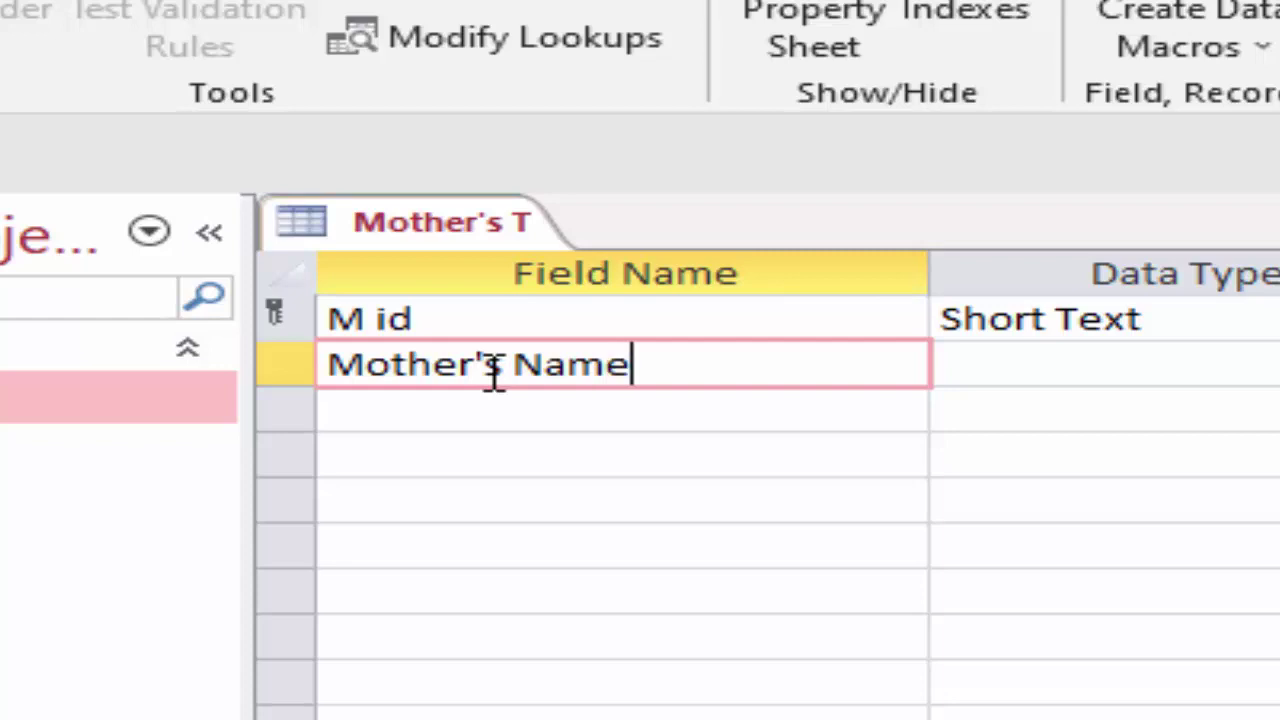
left_click(1266, 365)
left_click(58, 160)
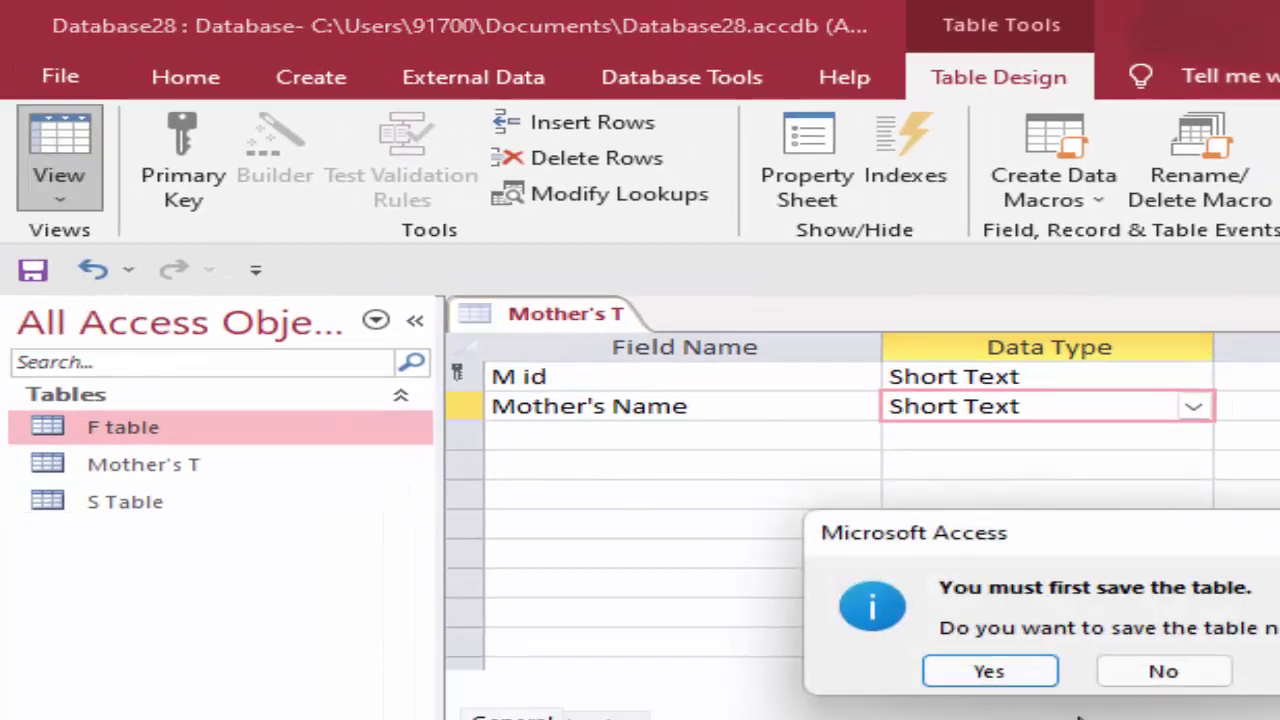
Step: Save Mother's T and enter records M01, M02 and M03 with the mothers' names
left_click(1045, 676)
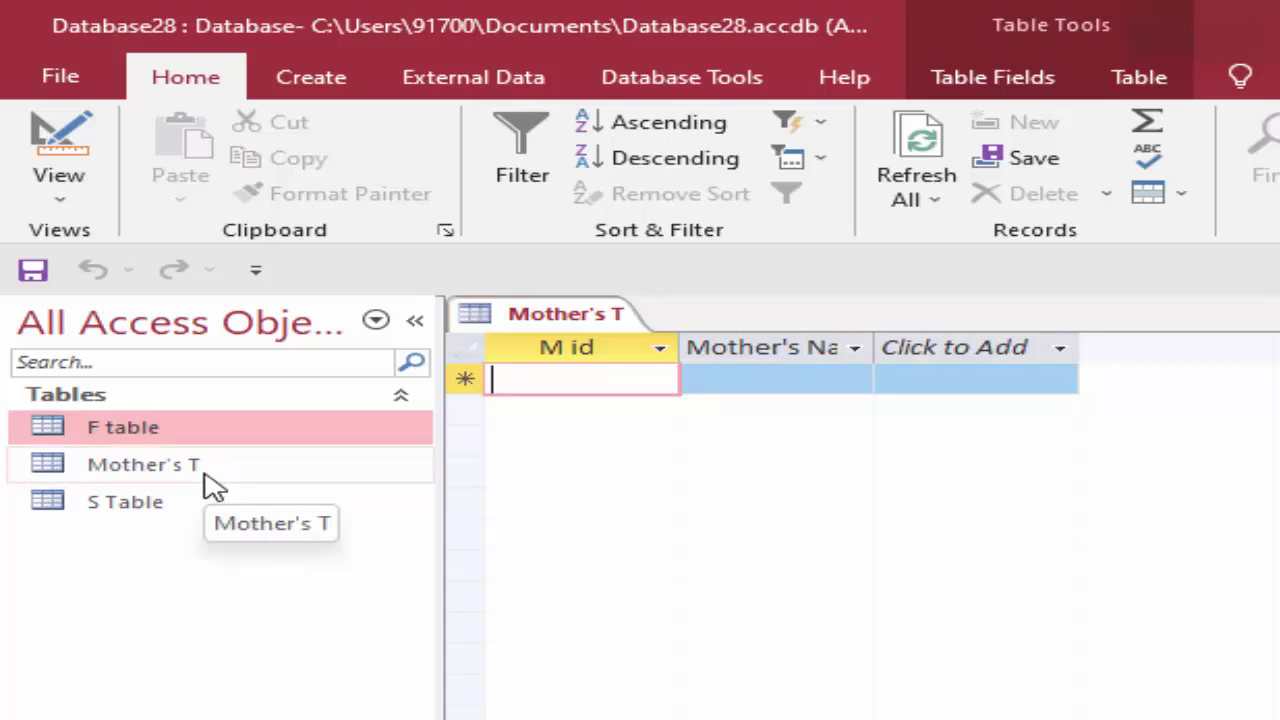
type("M0")
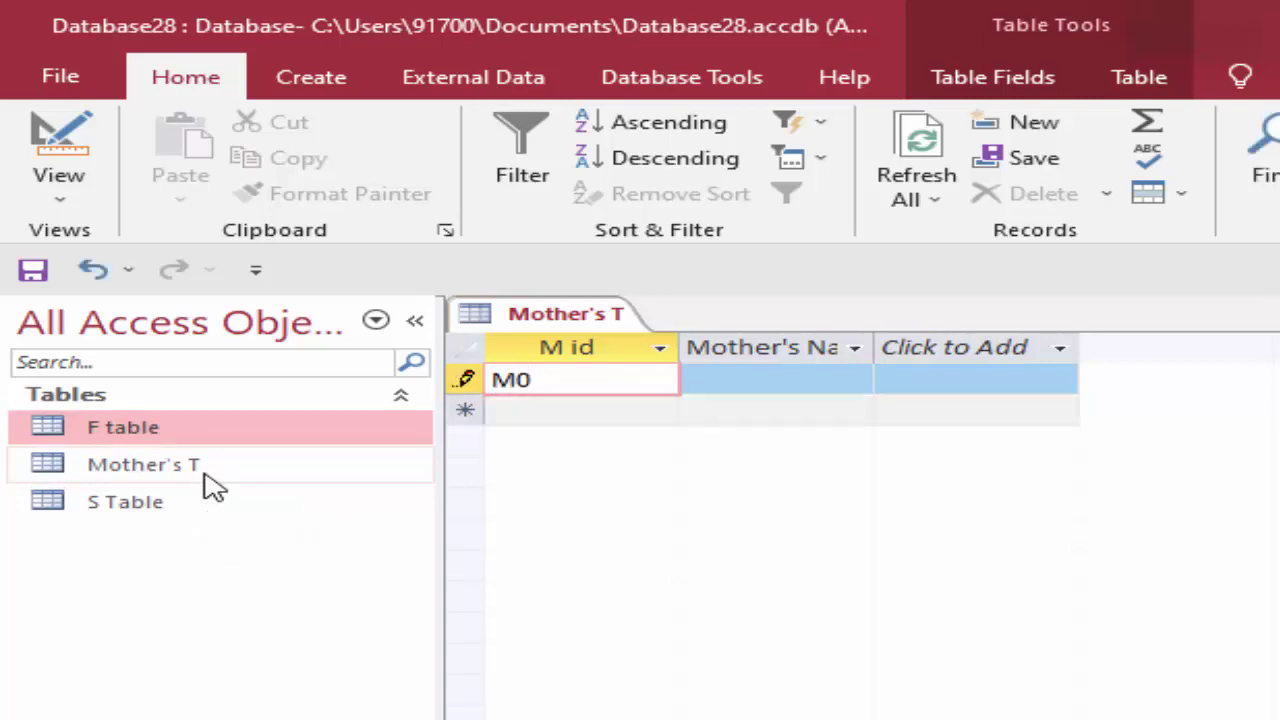
type("1")
key("Tab")
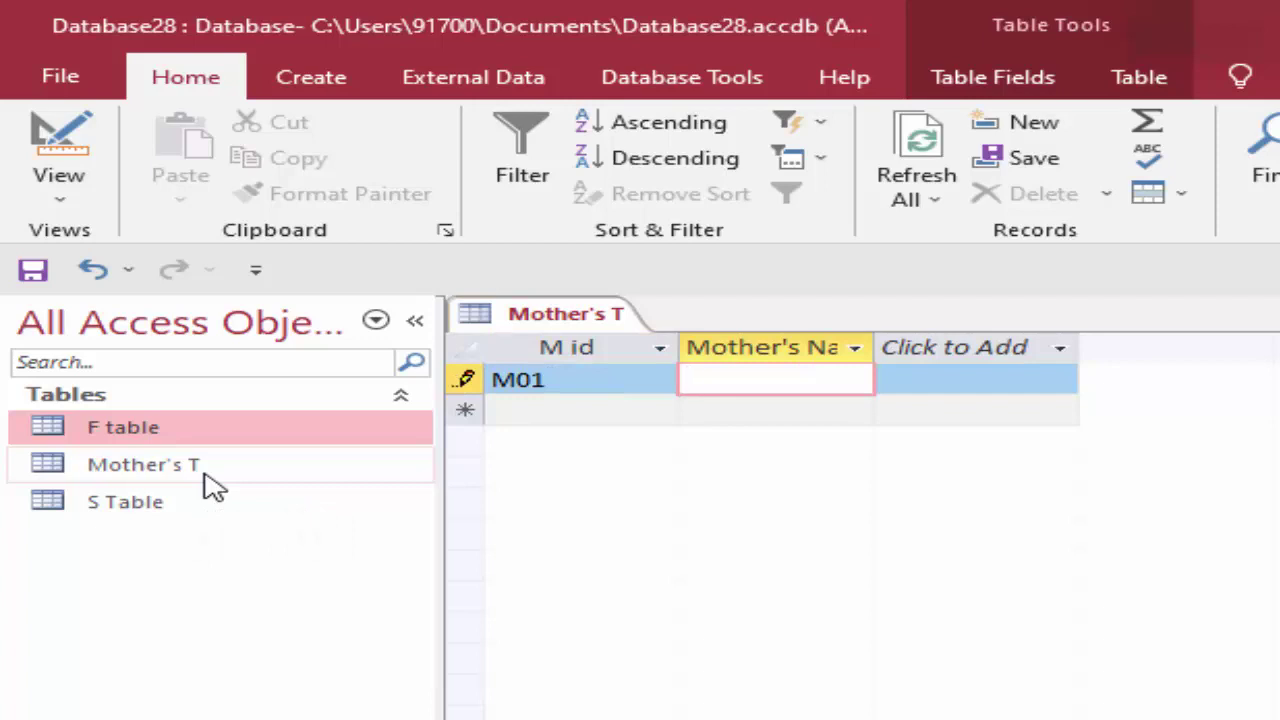
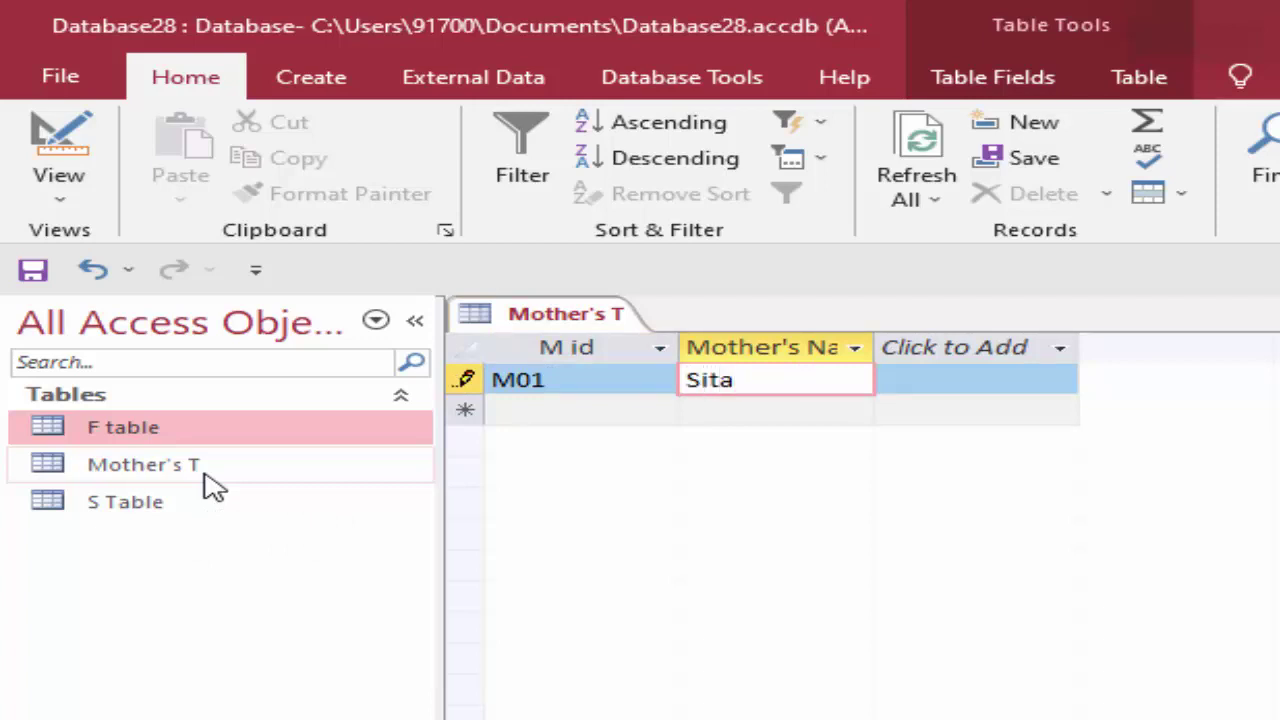
key("Tab")
type("M")
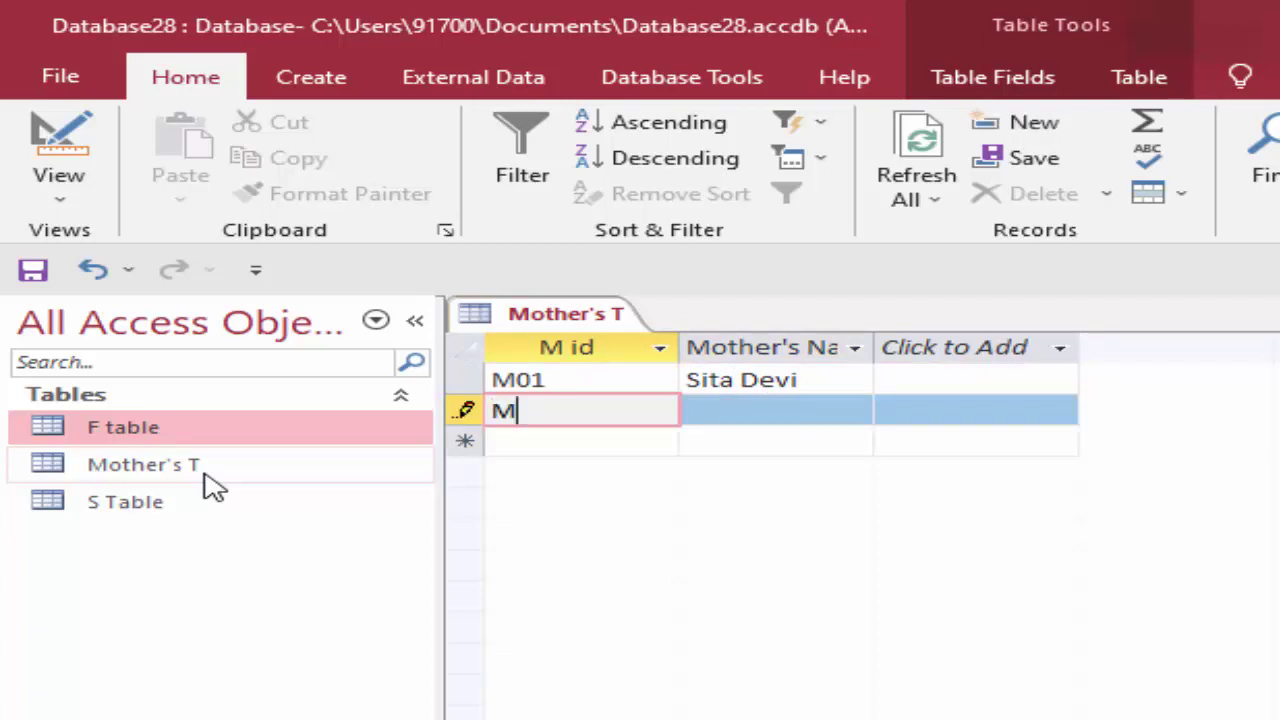
type("02")
key("Tab")
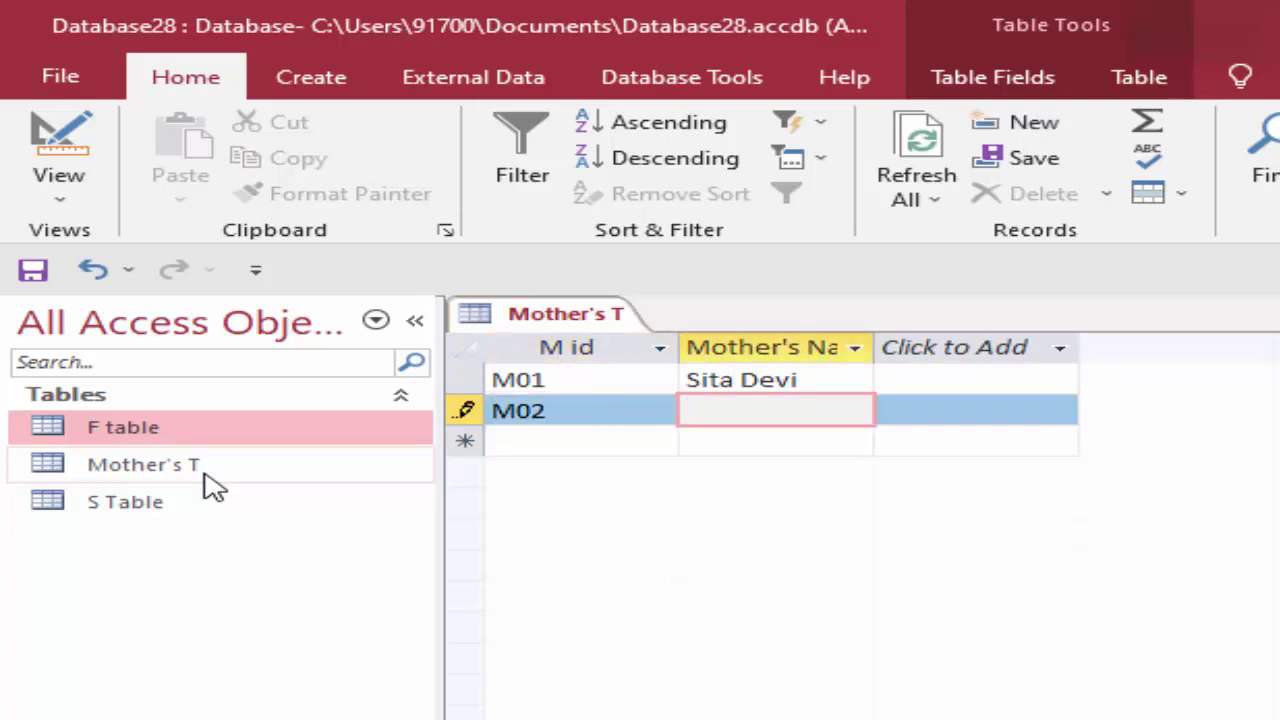
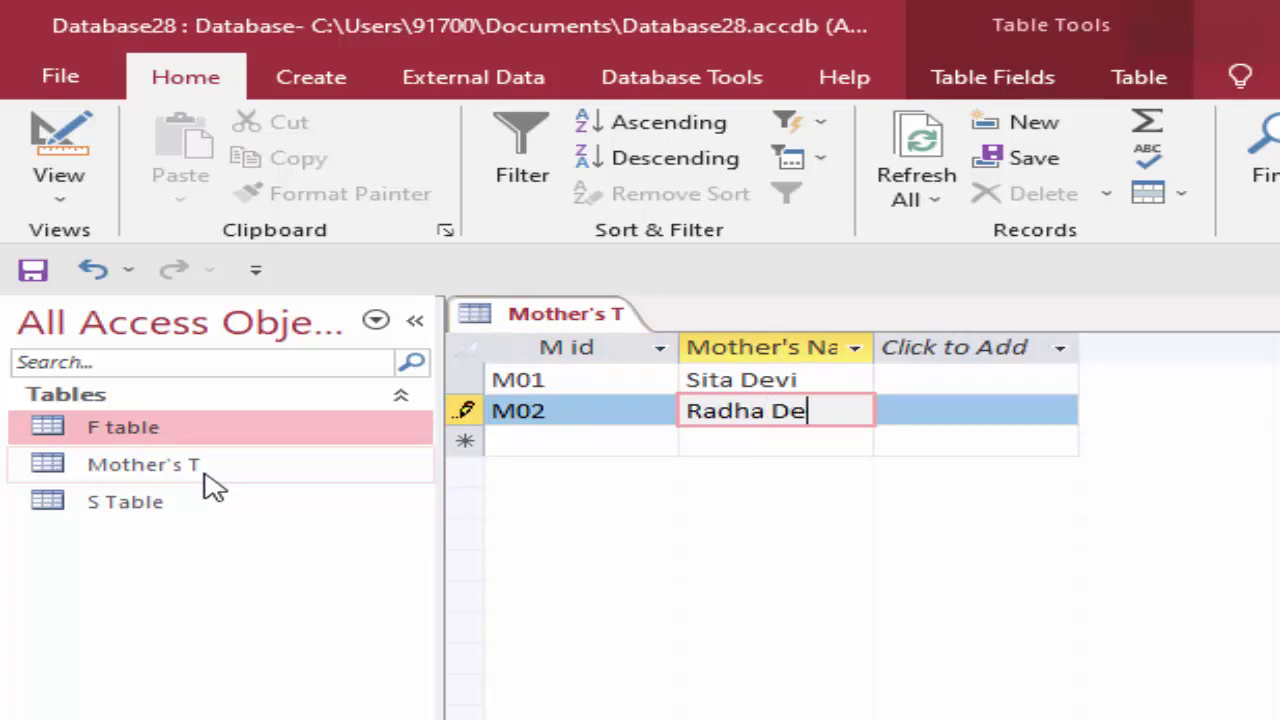
key("Tab")
type("M")
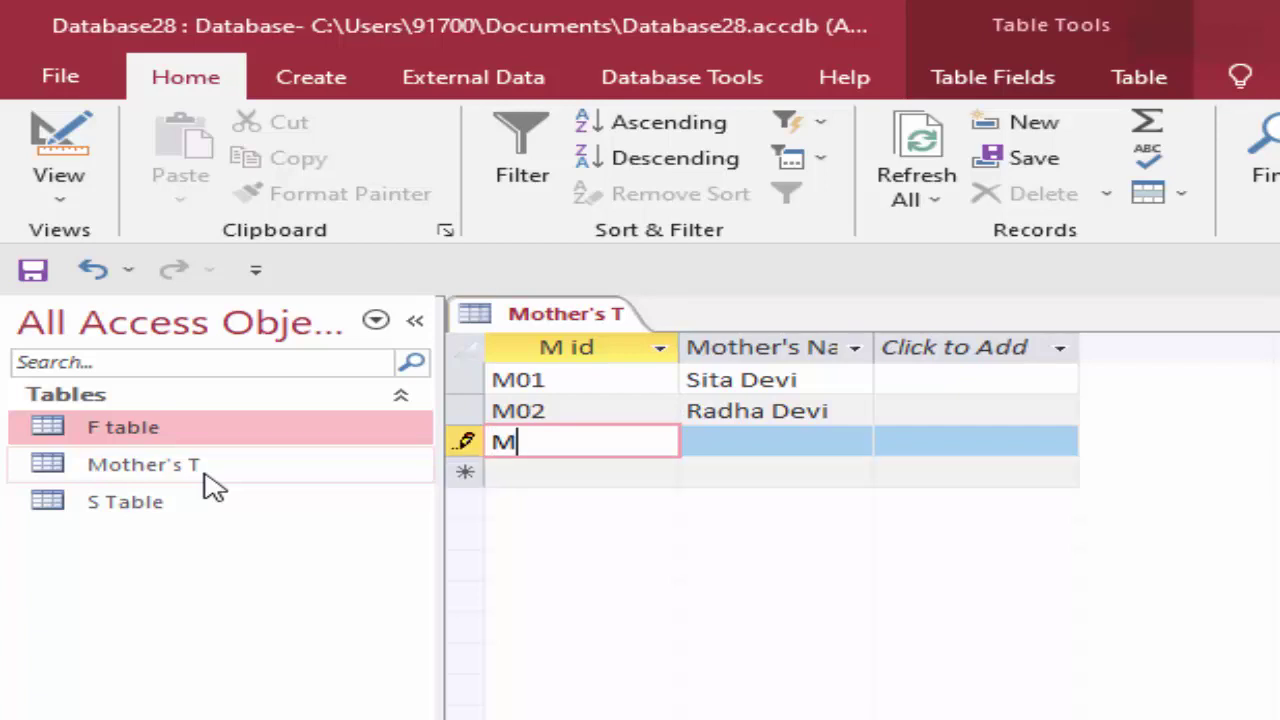
type("03")
key("Tab")
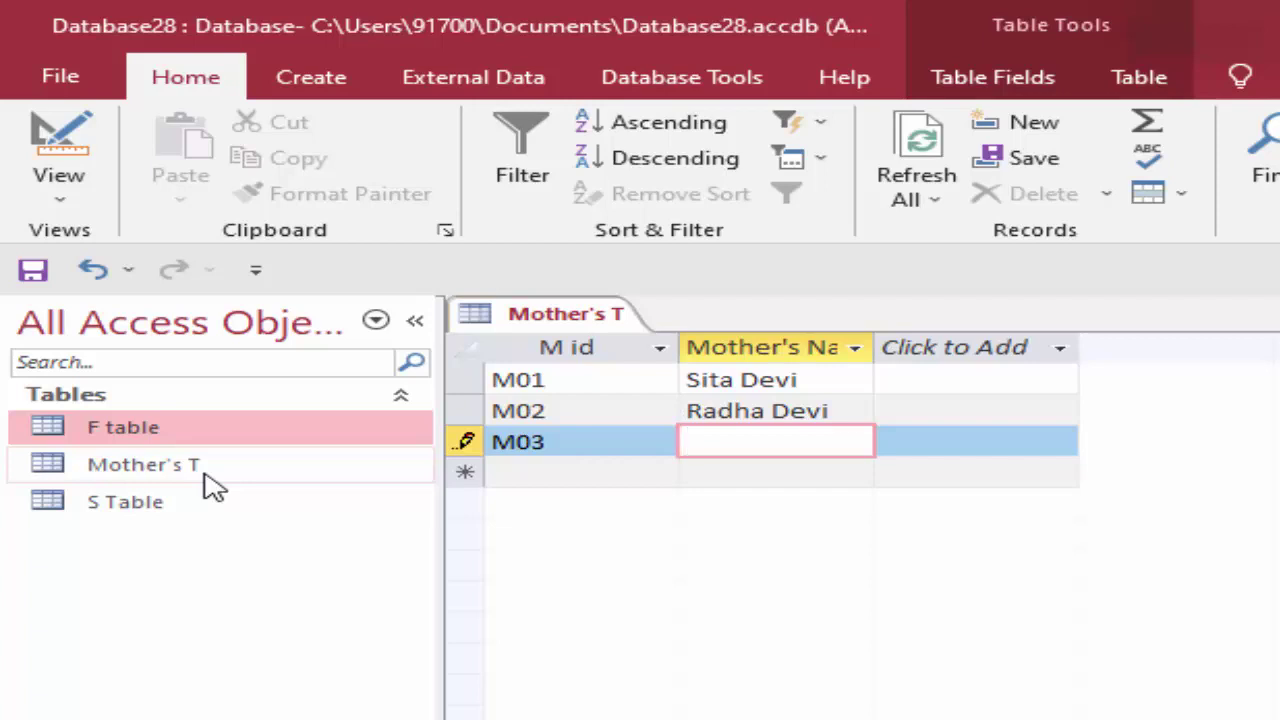
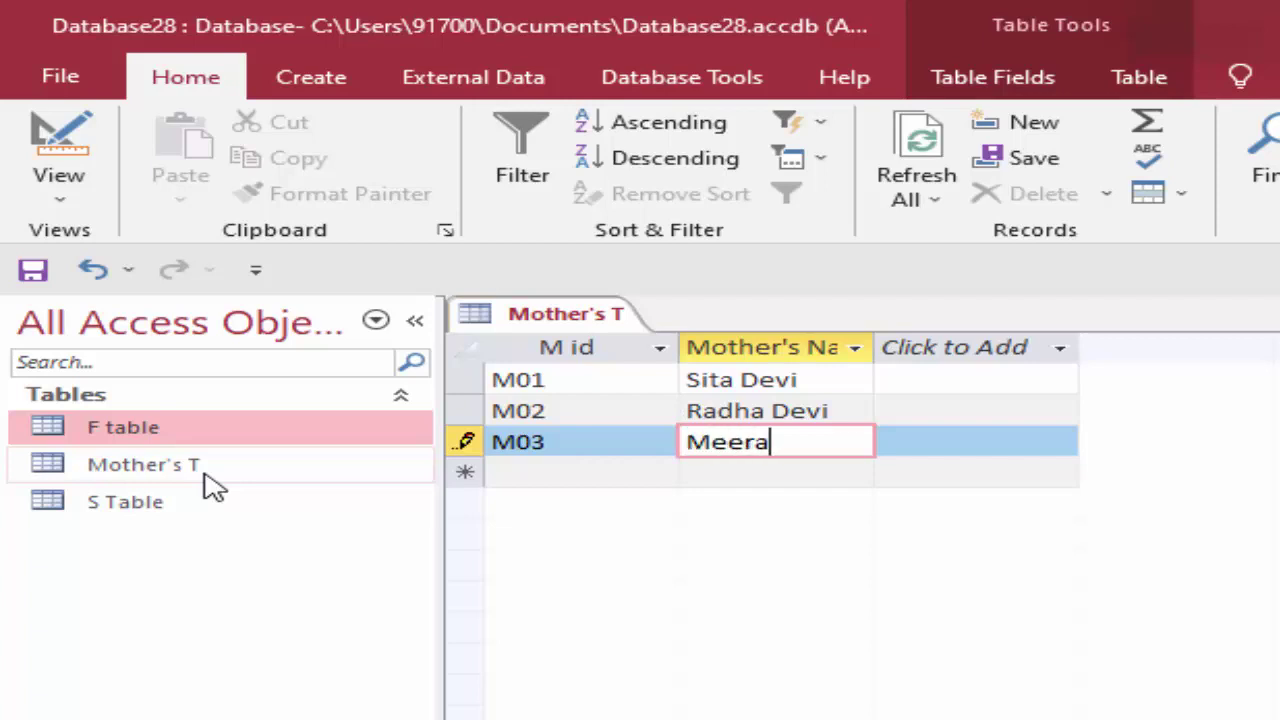
Step: Close the Mother's T table
right_click(518, 312)
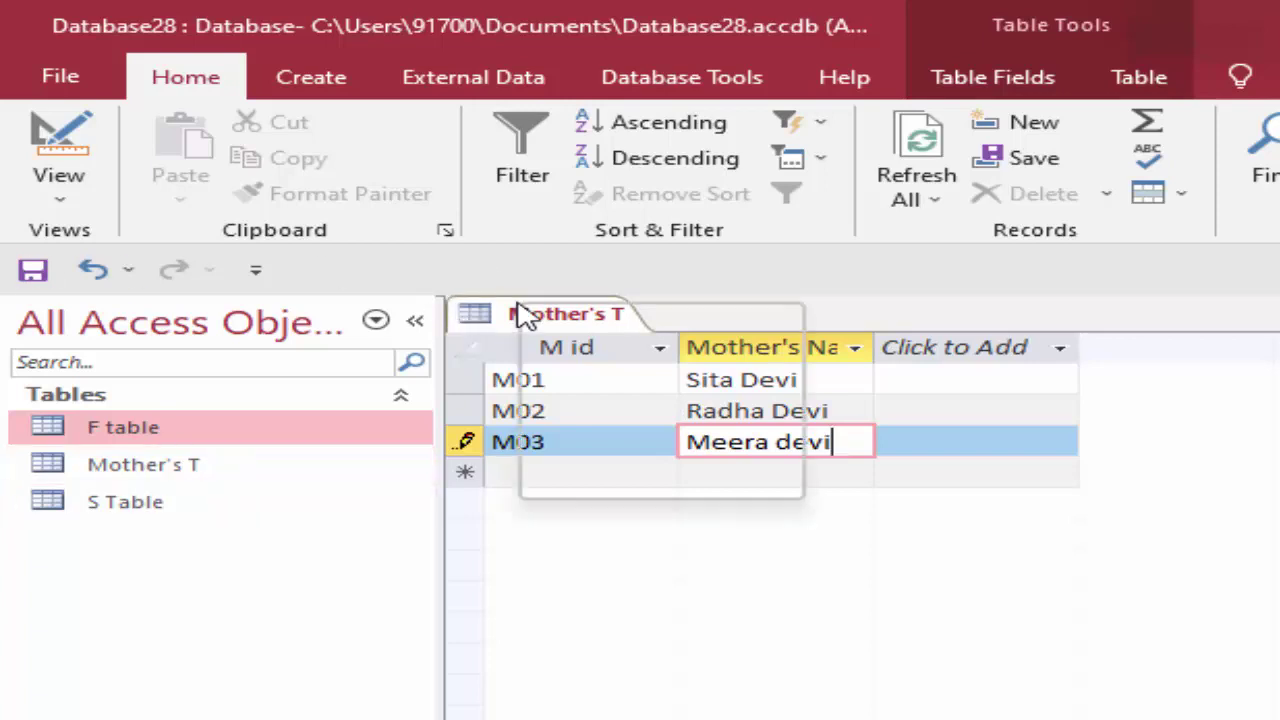
left_click(565, 325)
right_click(568, 316)
left_click(628, 378)
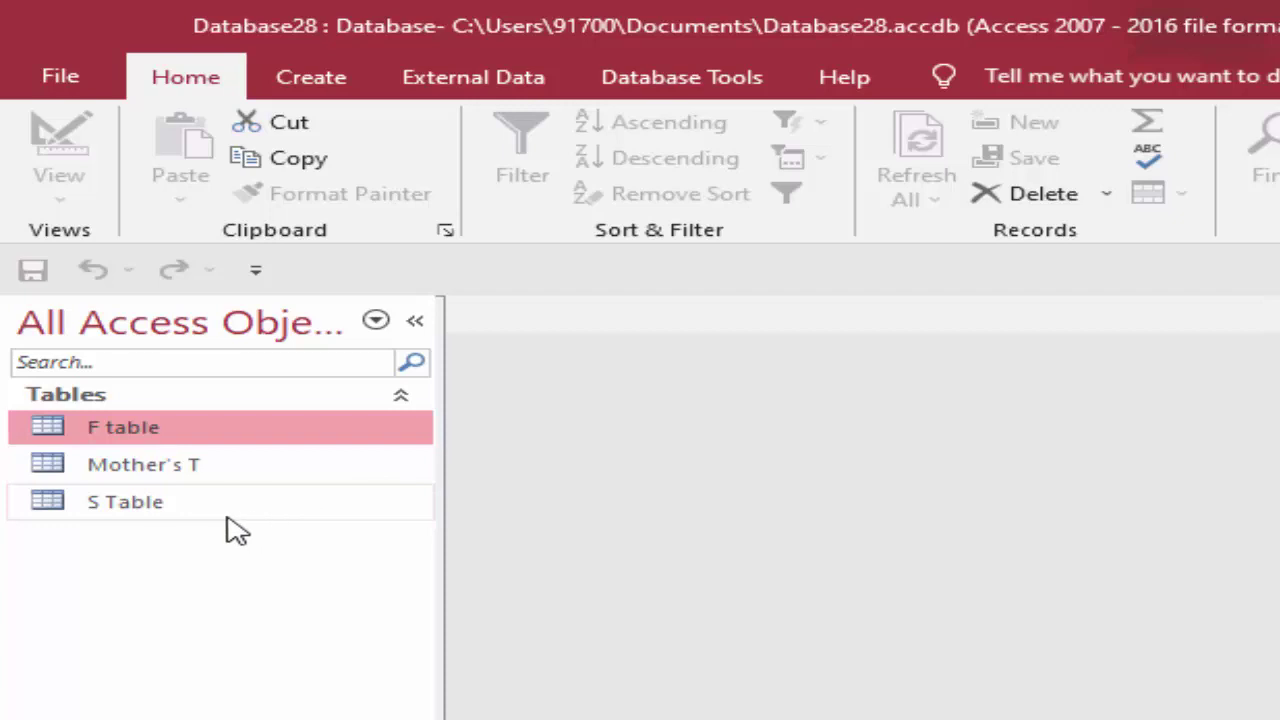
left_click(200, 471)
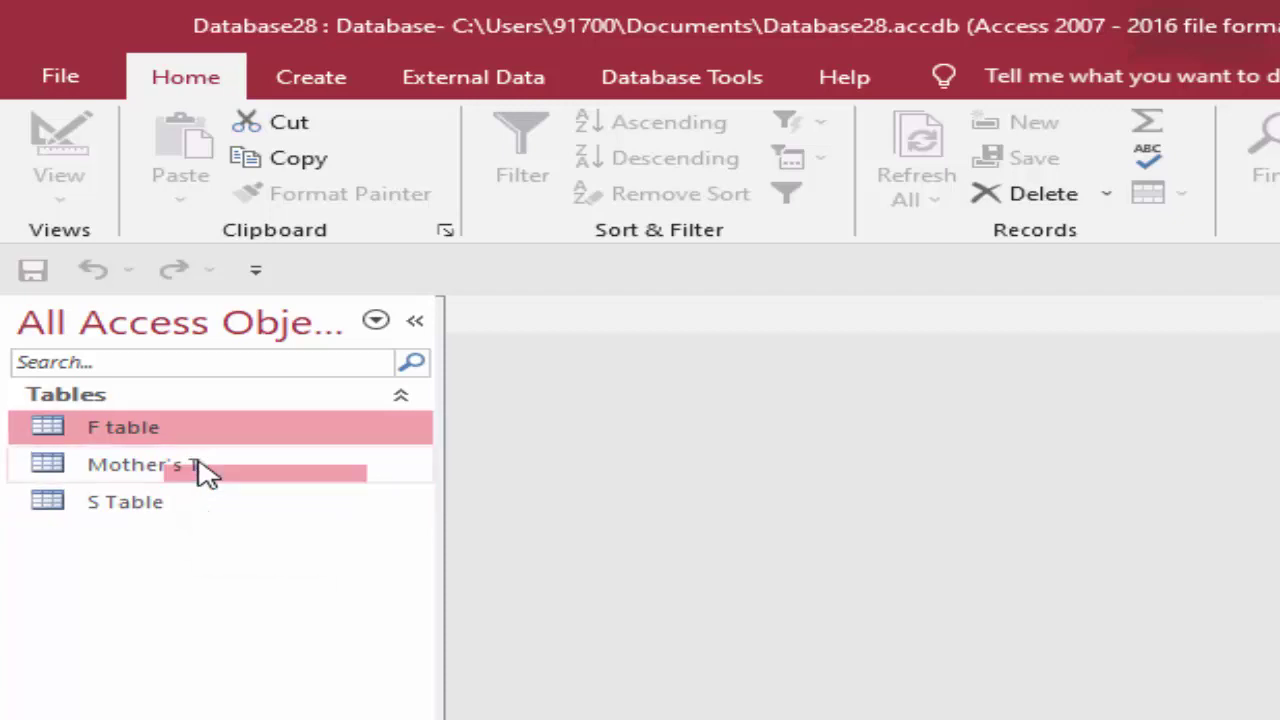
right_click(200, 471)
left_click(236, 518)
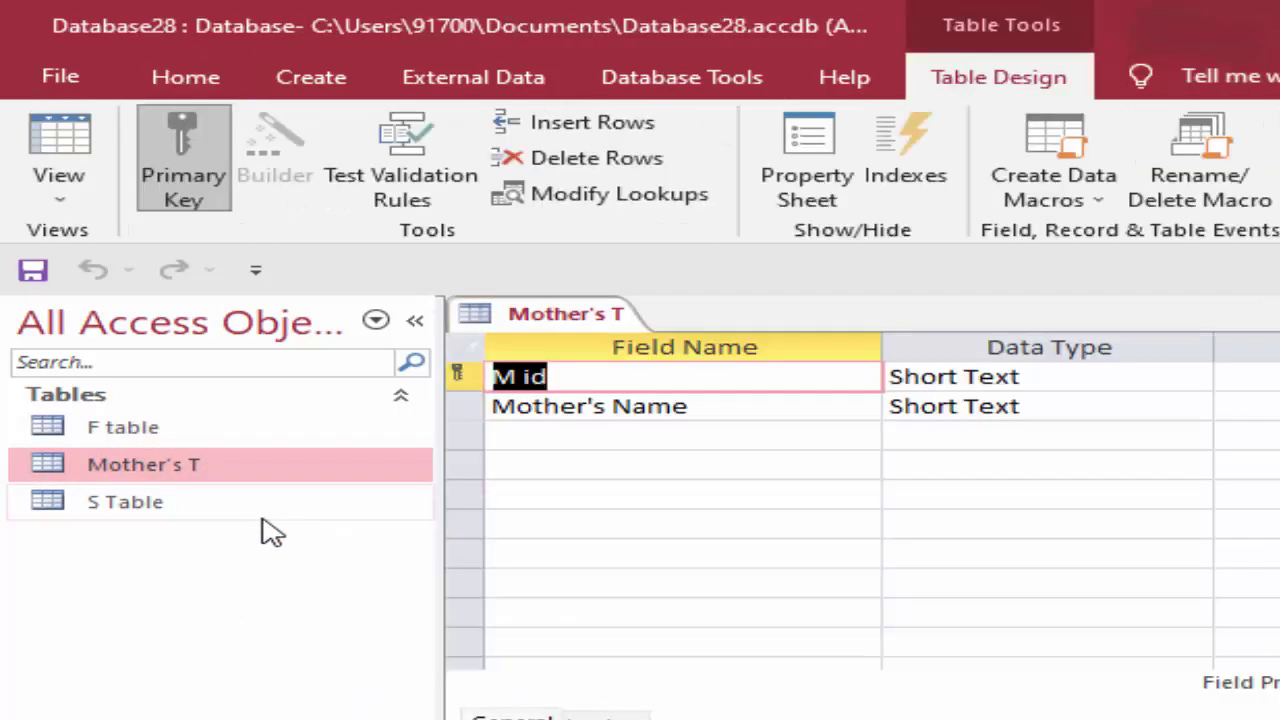
left_click(511, 432)
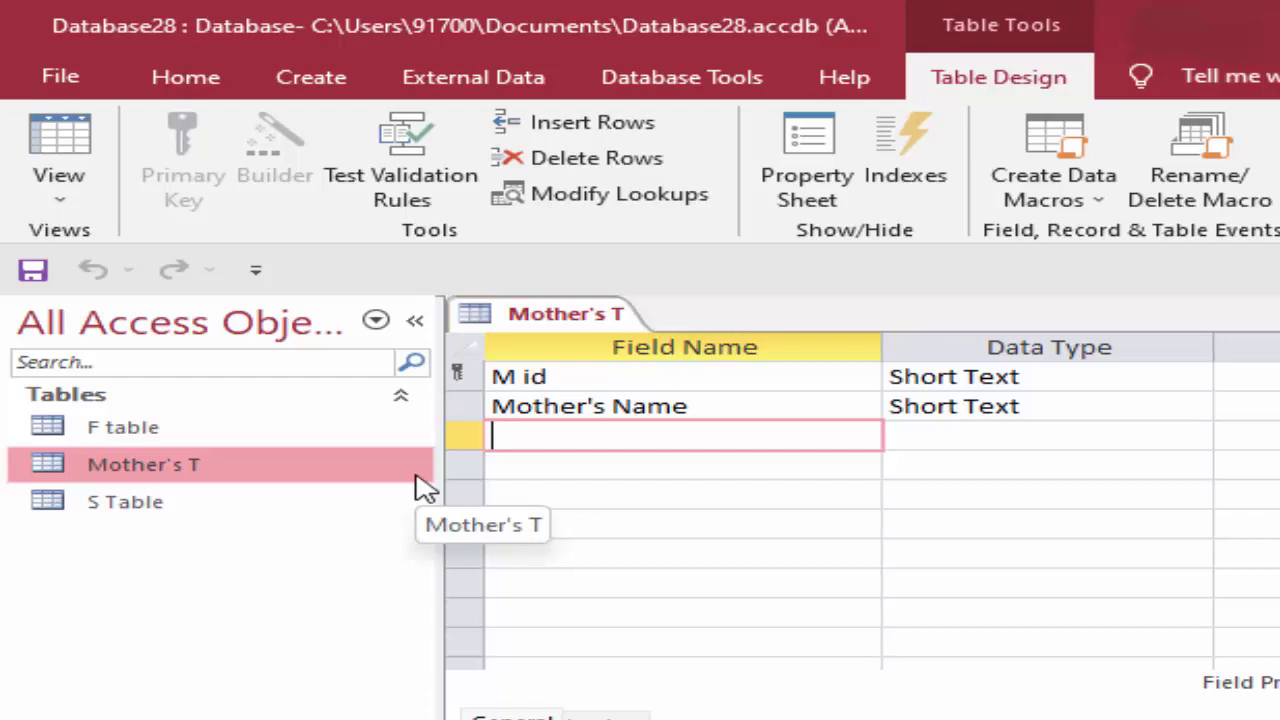
type("Dau")
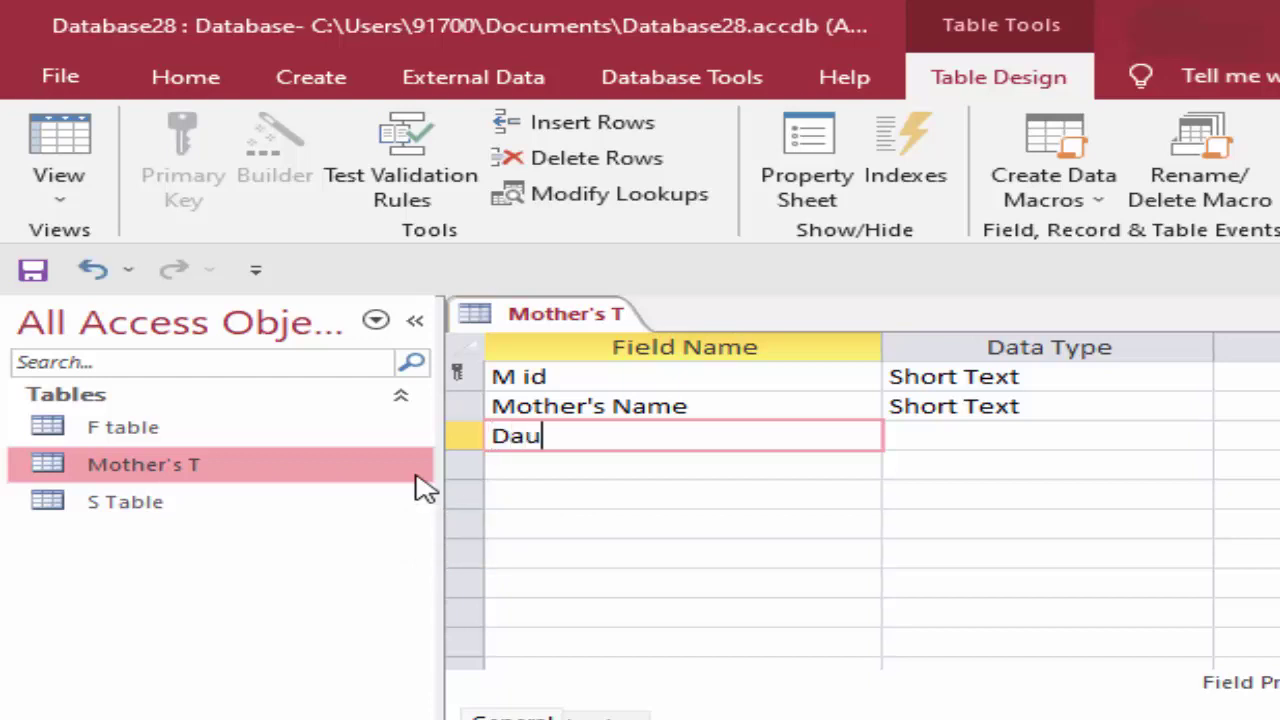
type("gher")
key("BackSpace")
key("BackSpace")
type("ter")
key("BackSpace")
key("BackSpace")
key("BackSpace")
key("BackSpace")
left_click(30, 268)
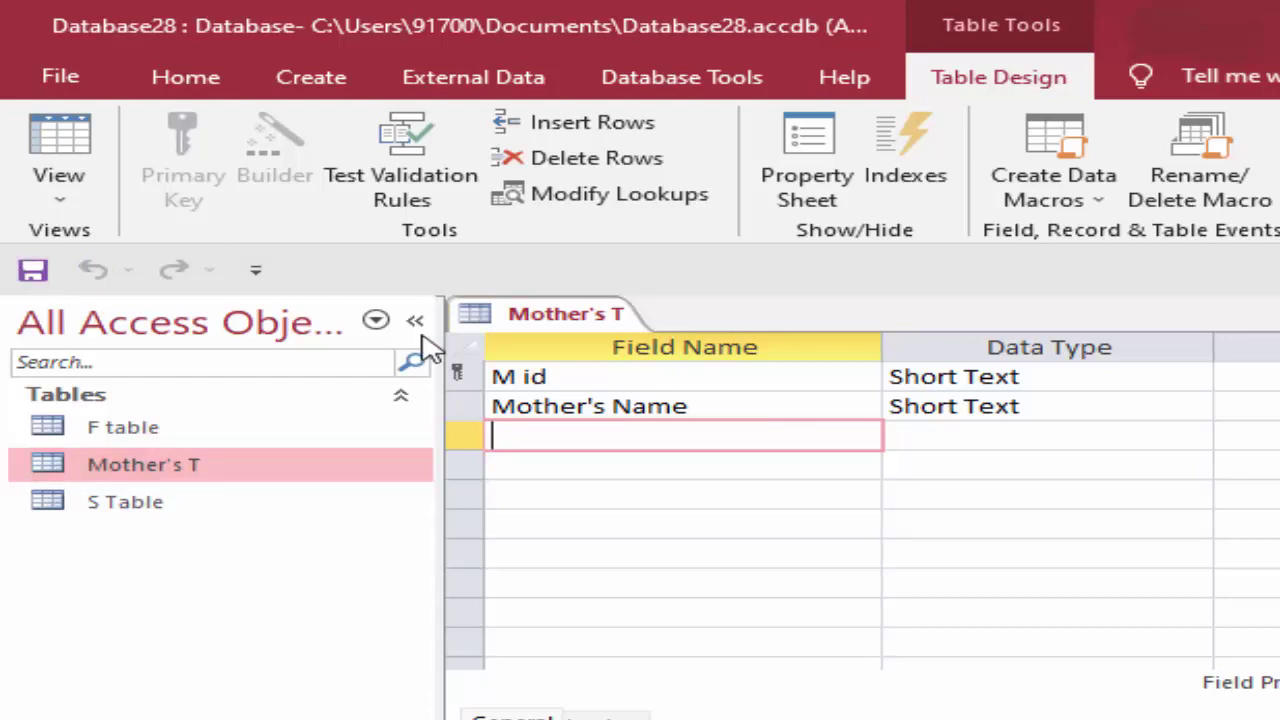
right_click(578, 312)
left_click(625, 322)
right_click(636, 325)
left_click(663, 374)
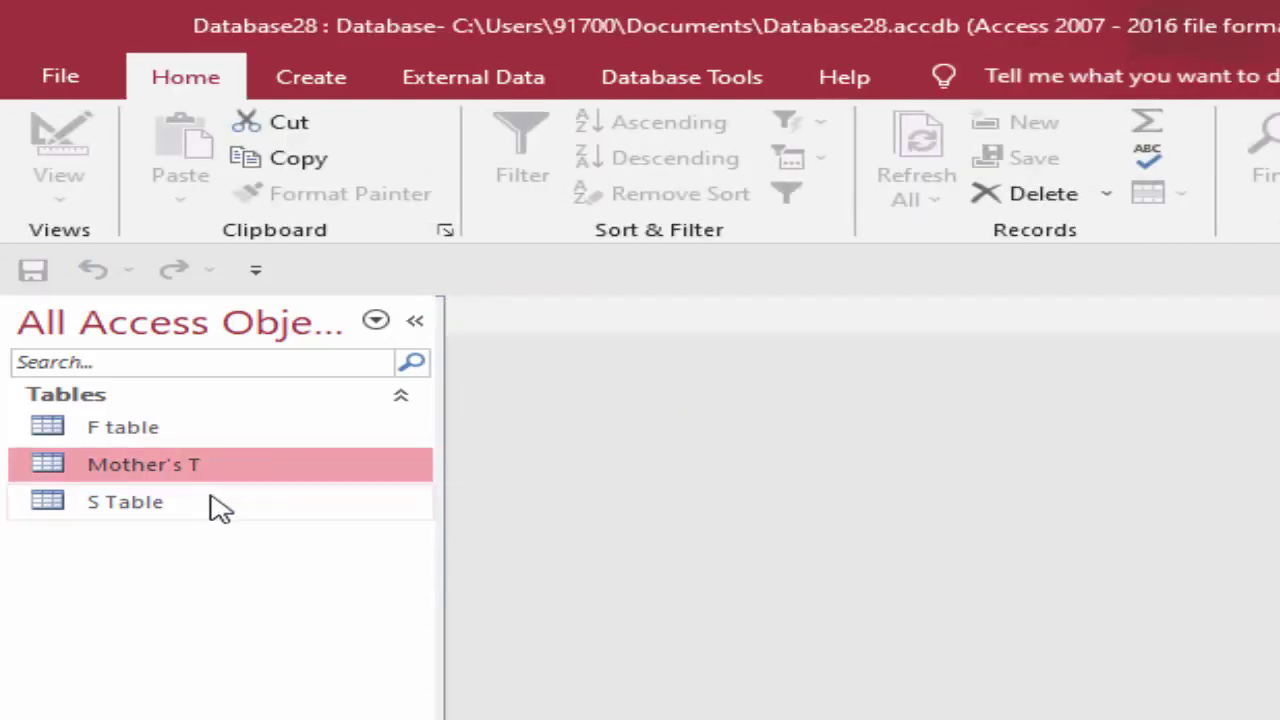
Step: Create a new blank table and save it as Daughter'sT in Design View
double_click(222, 466)
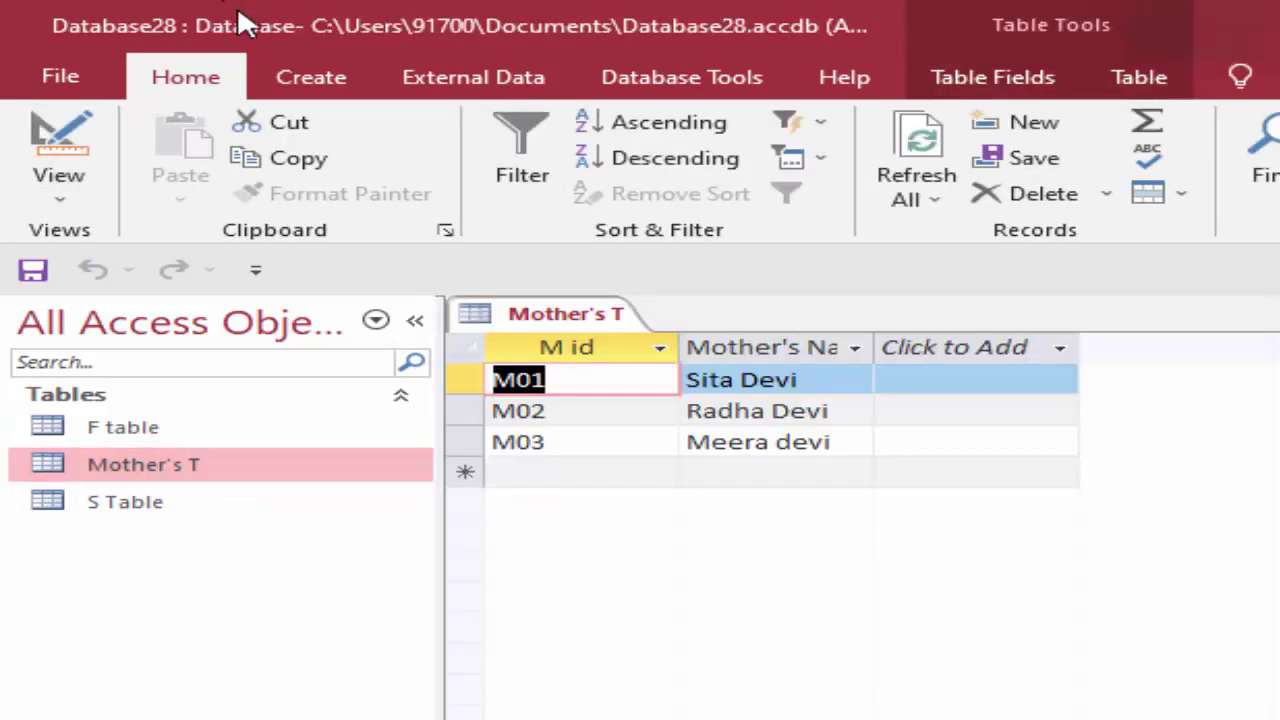
left_click(290, 78)
left_click(250, 150)
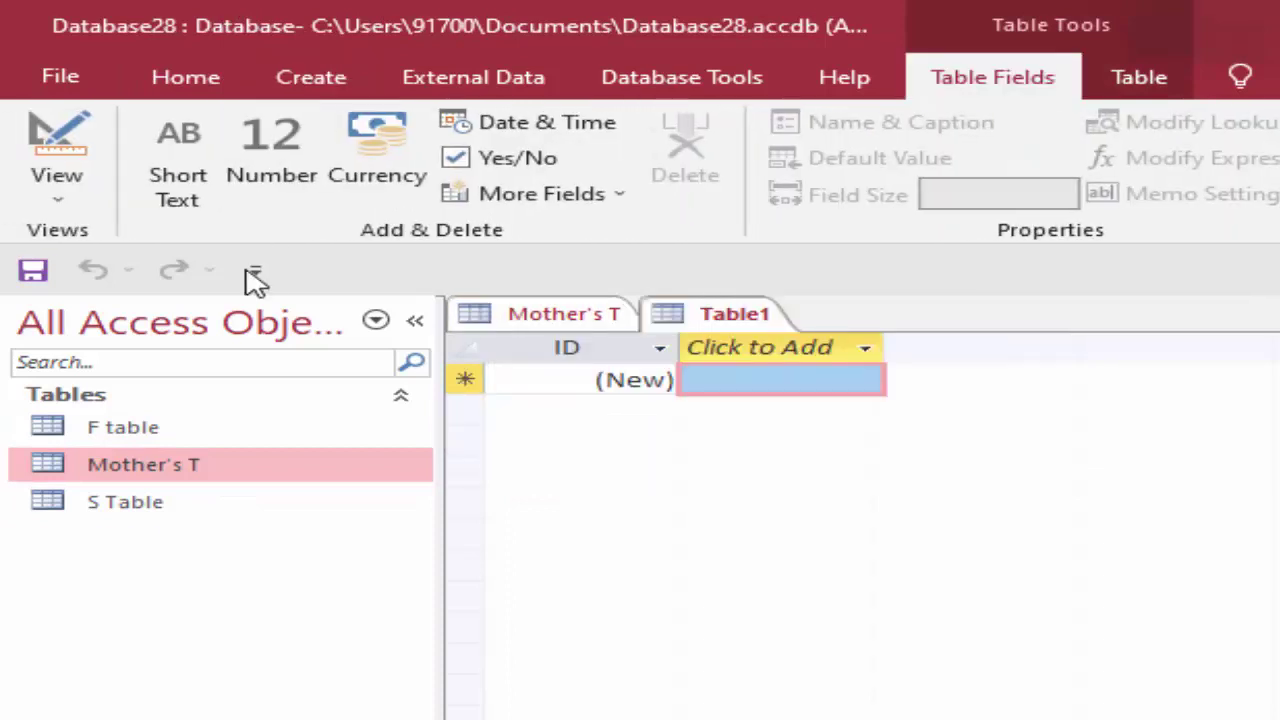
left_click(63, 160)
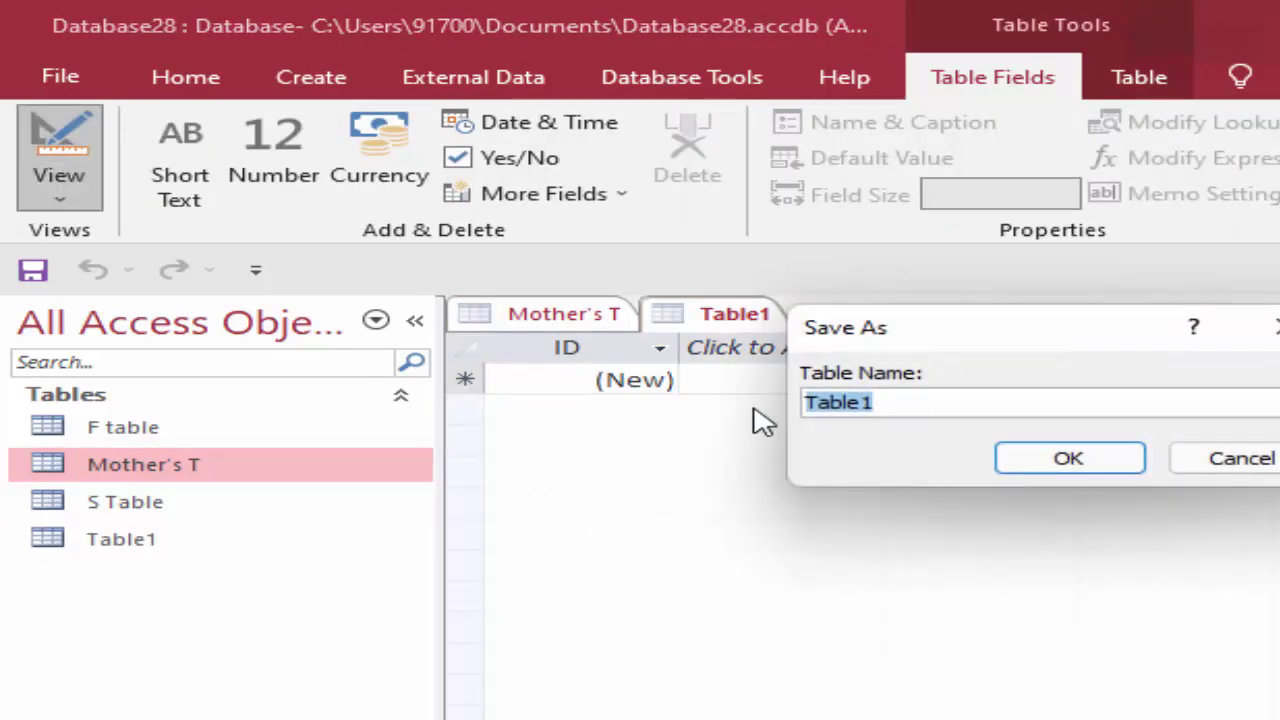
key("BackSpace")
type("Dau")
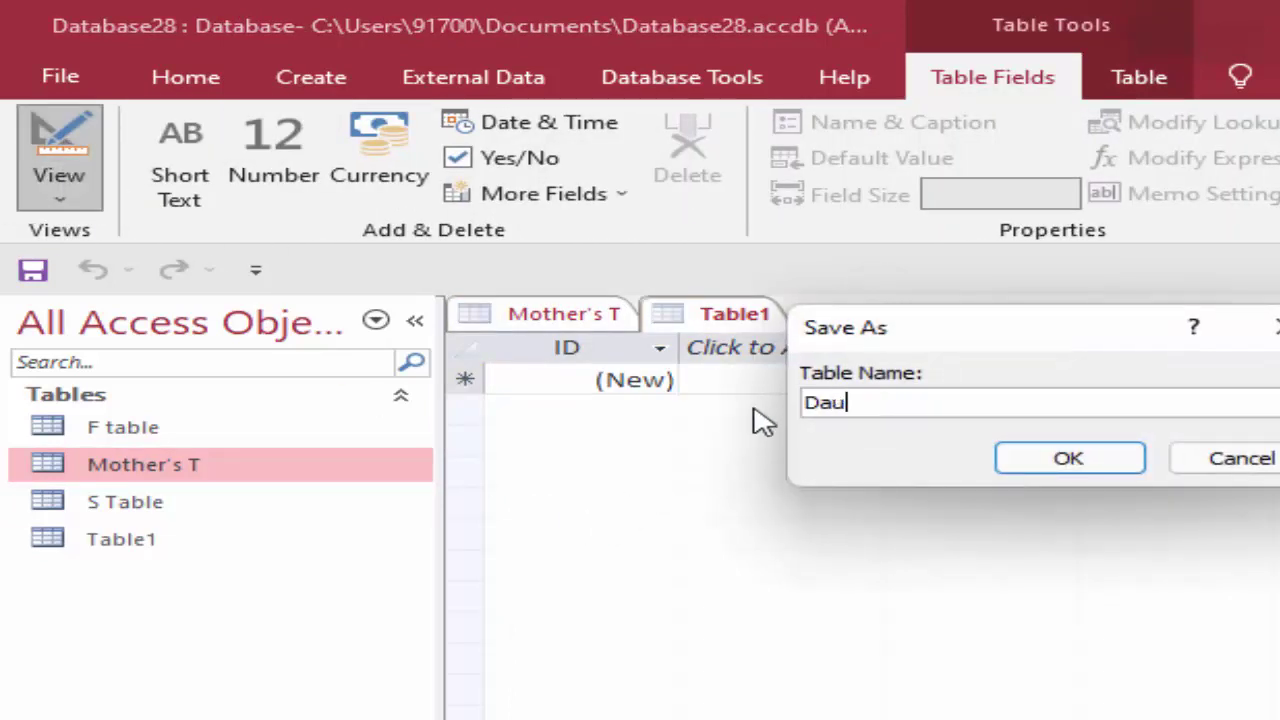
type("ghter'")
type("sT")
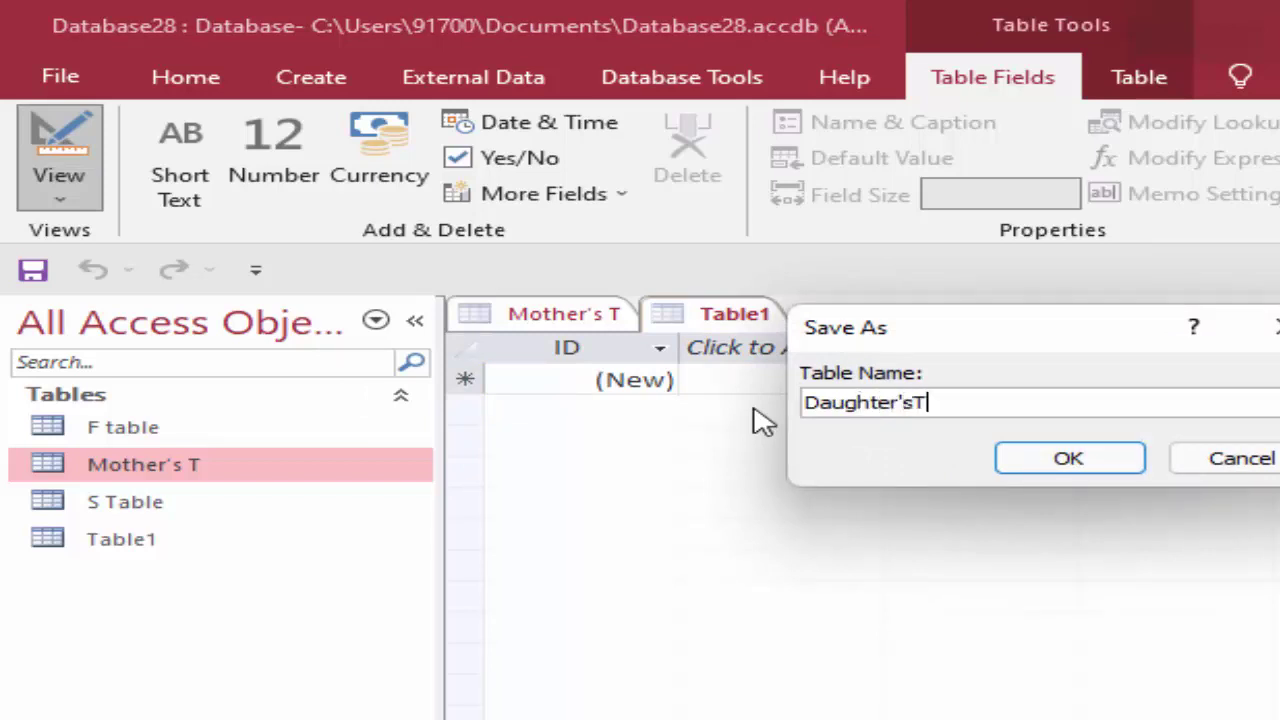
key("Return")
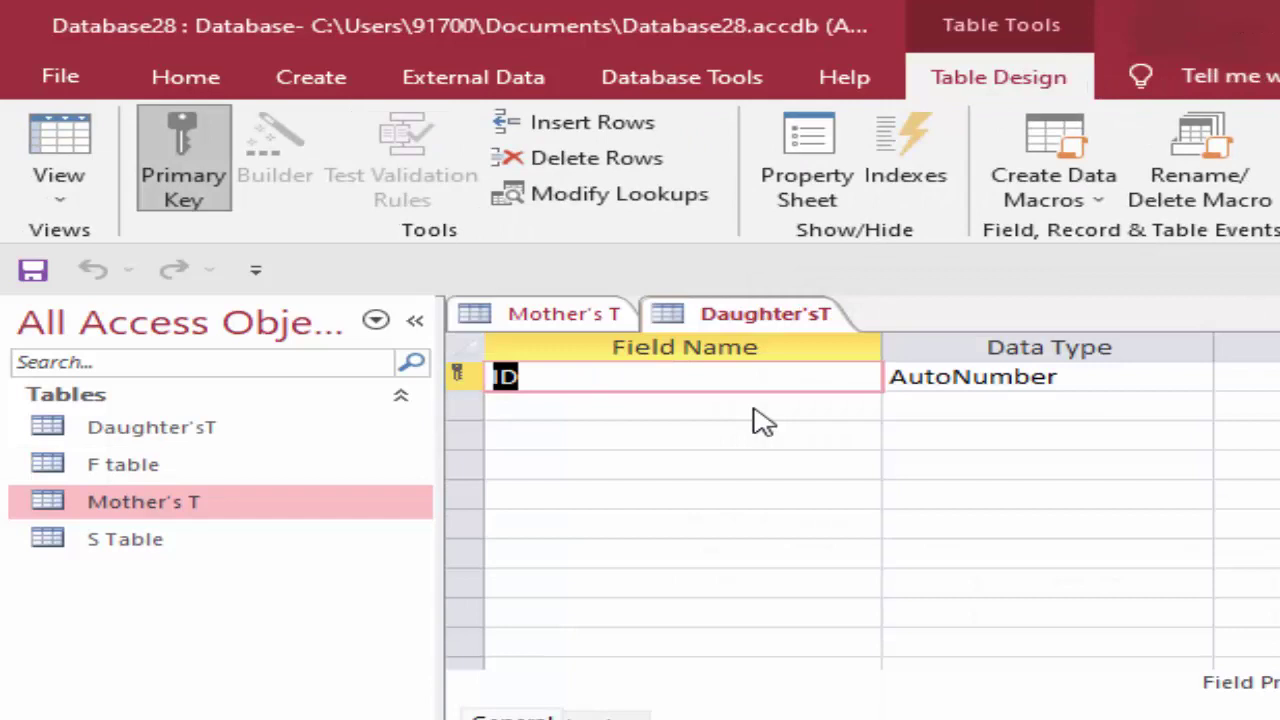
Step: Add Short Text fields Daughter's id as the key and Mother's id
key("BackSpace")
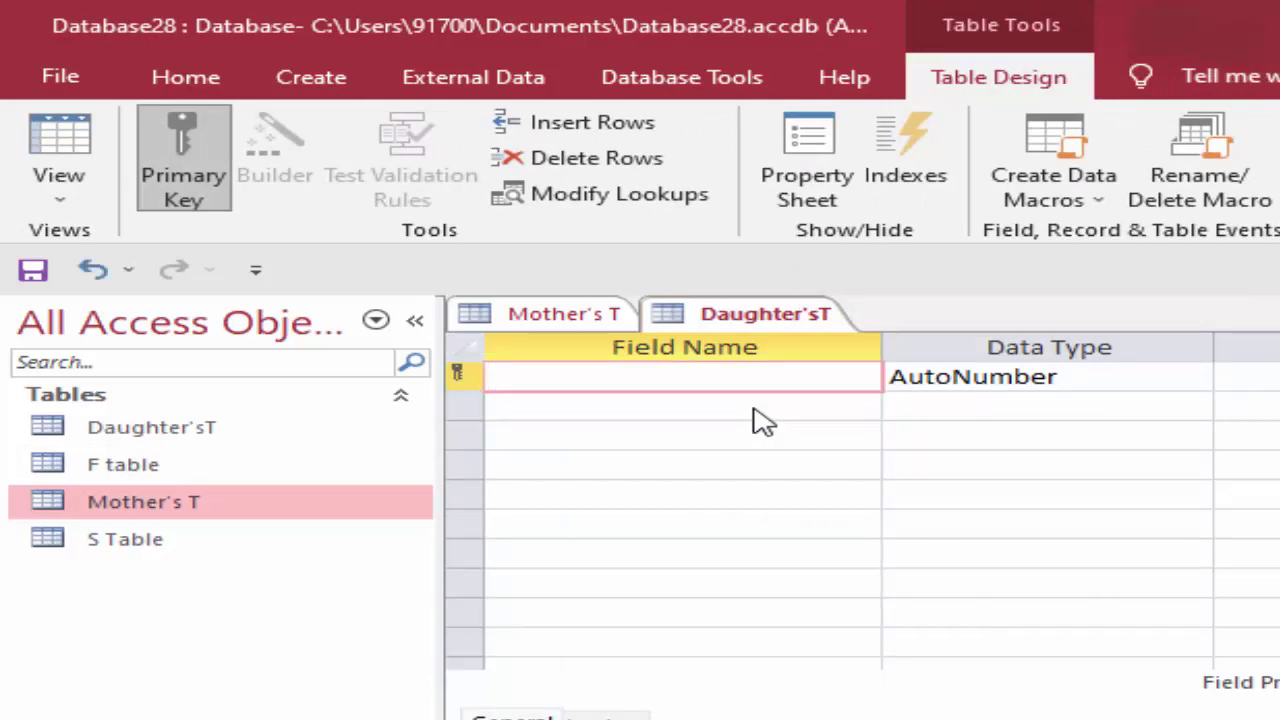
type("Daugh")
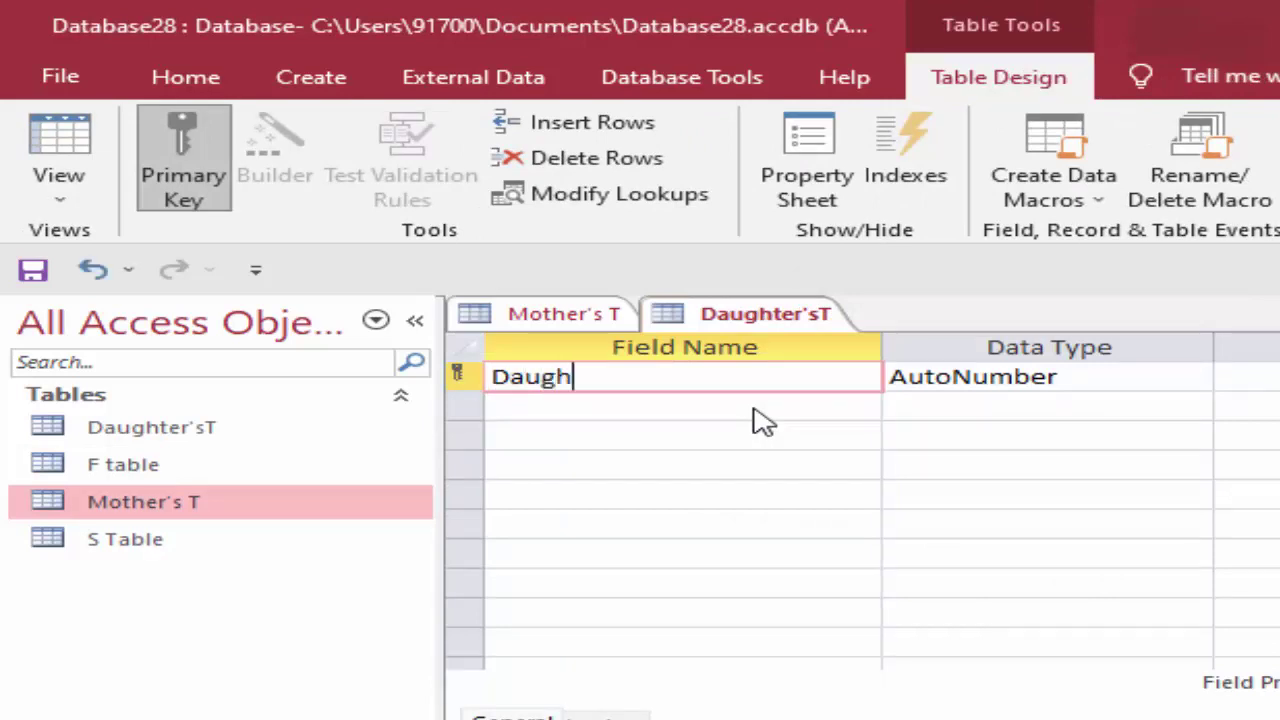
type("ter'")
type("s id")
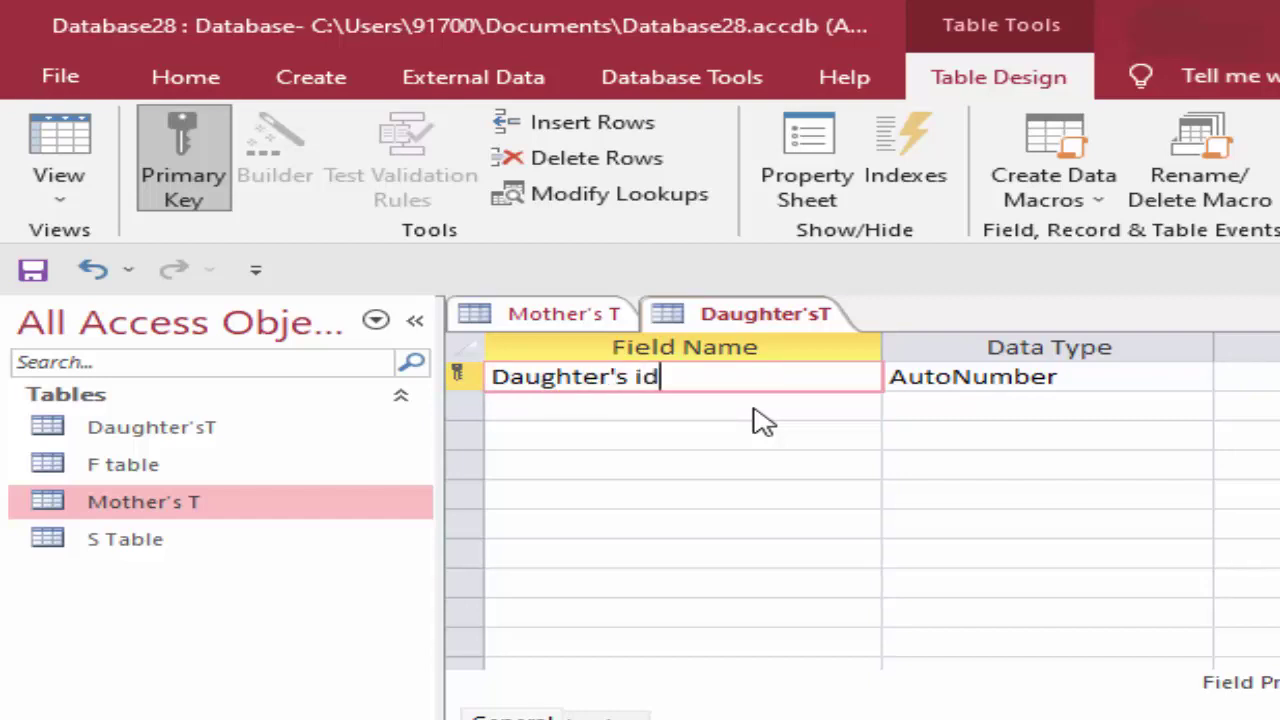
left_click(1077, 380)
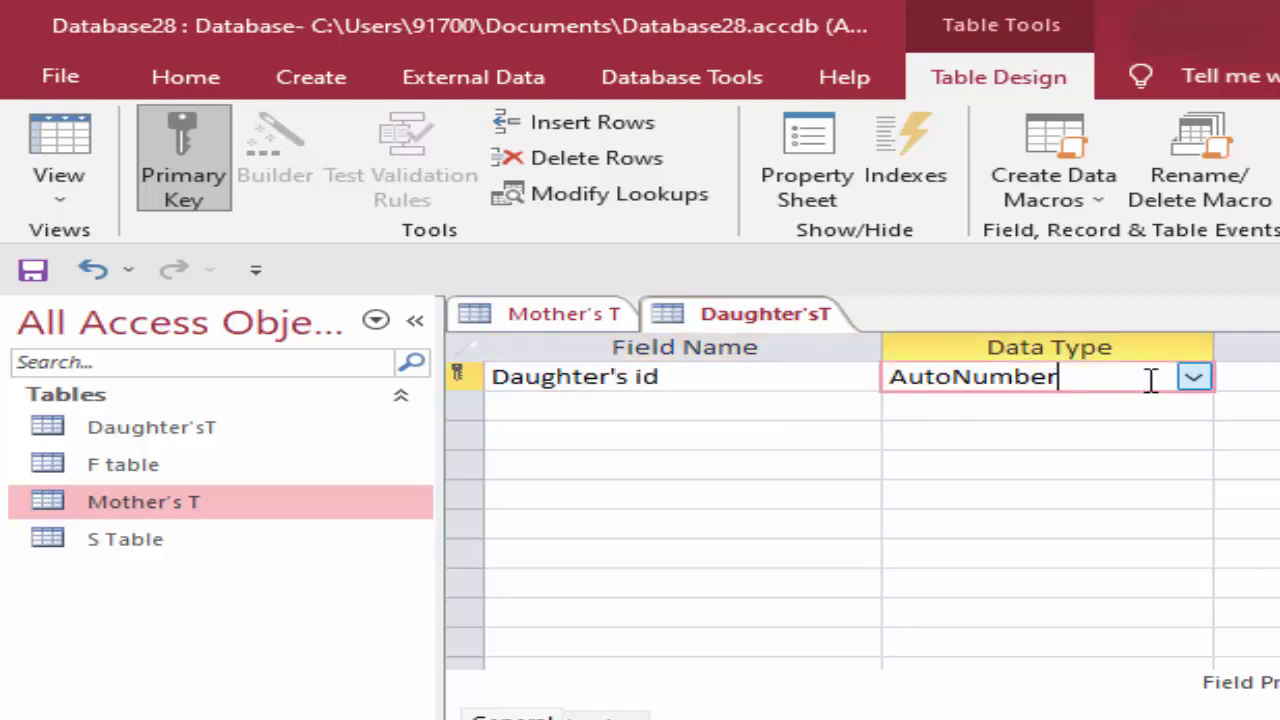
left_click(1193, 378)
left_click(1160, 406)
left_click(606, 402)
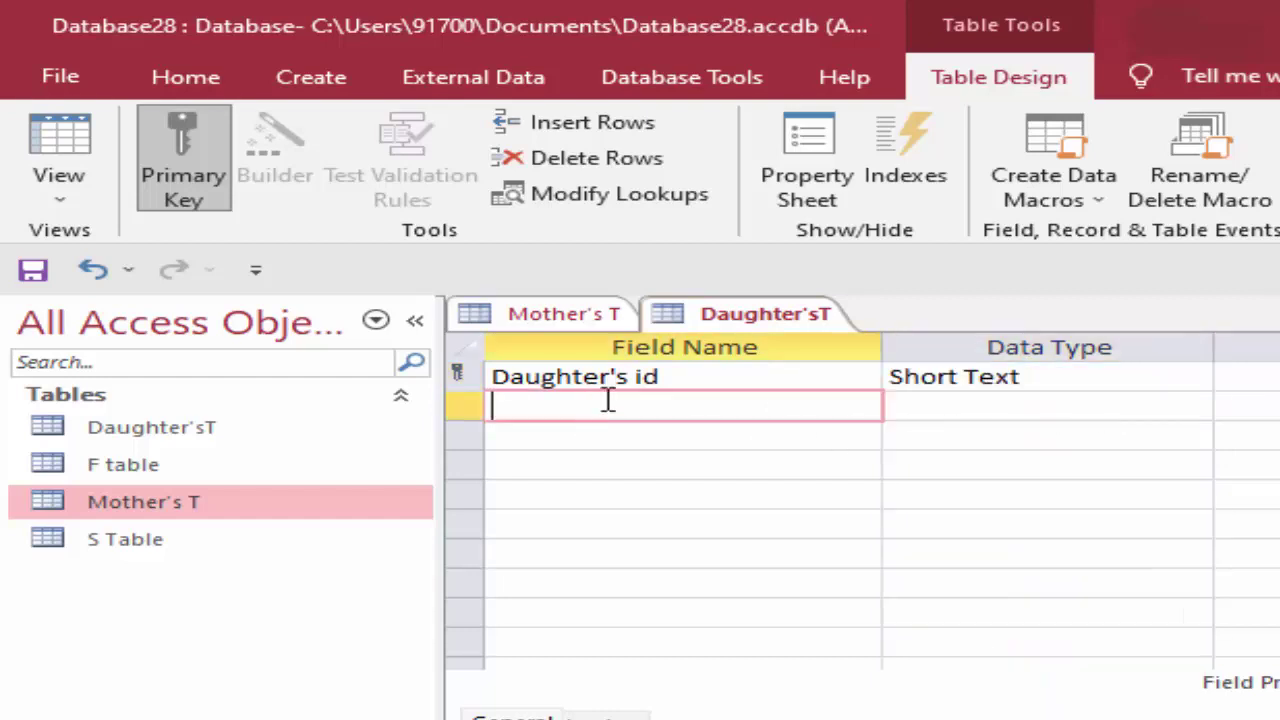
type("Moth")
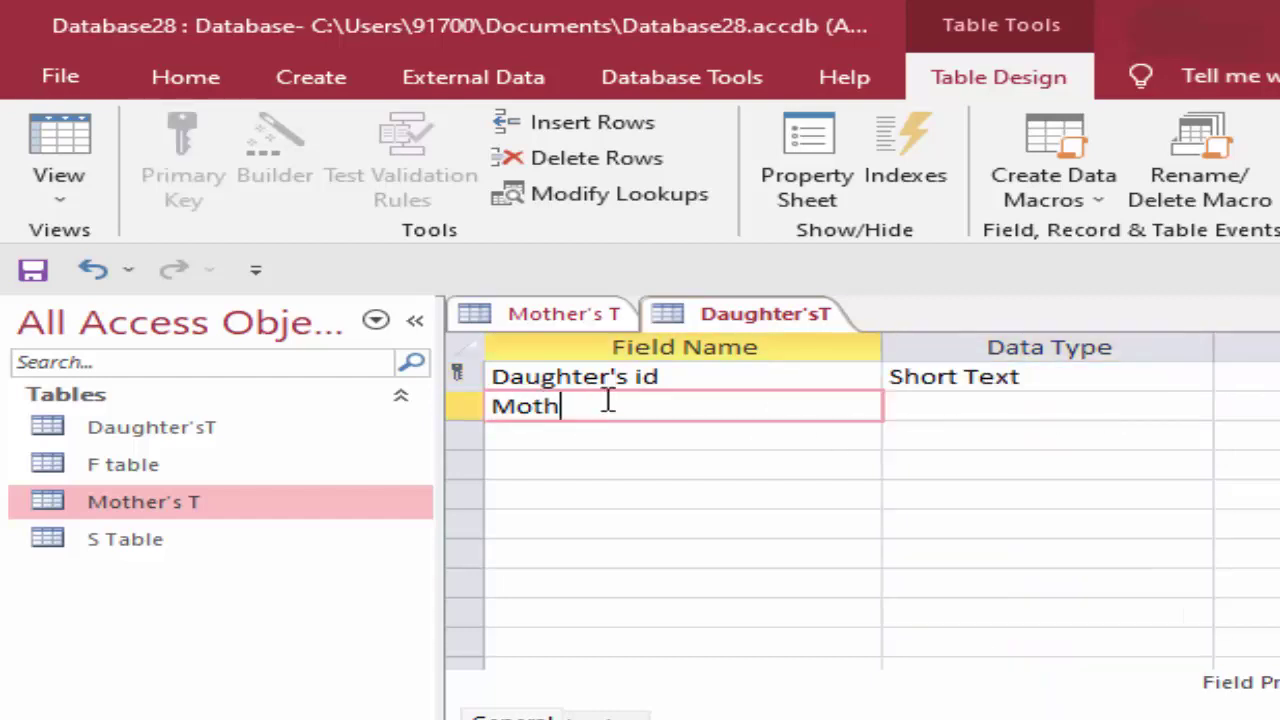
type("er's")
type(" id")
left_click(951, 406)
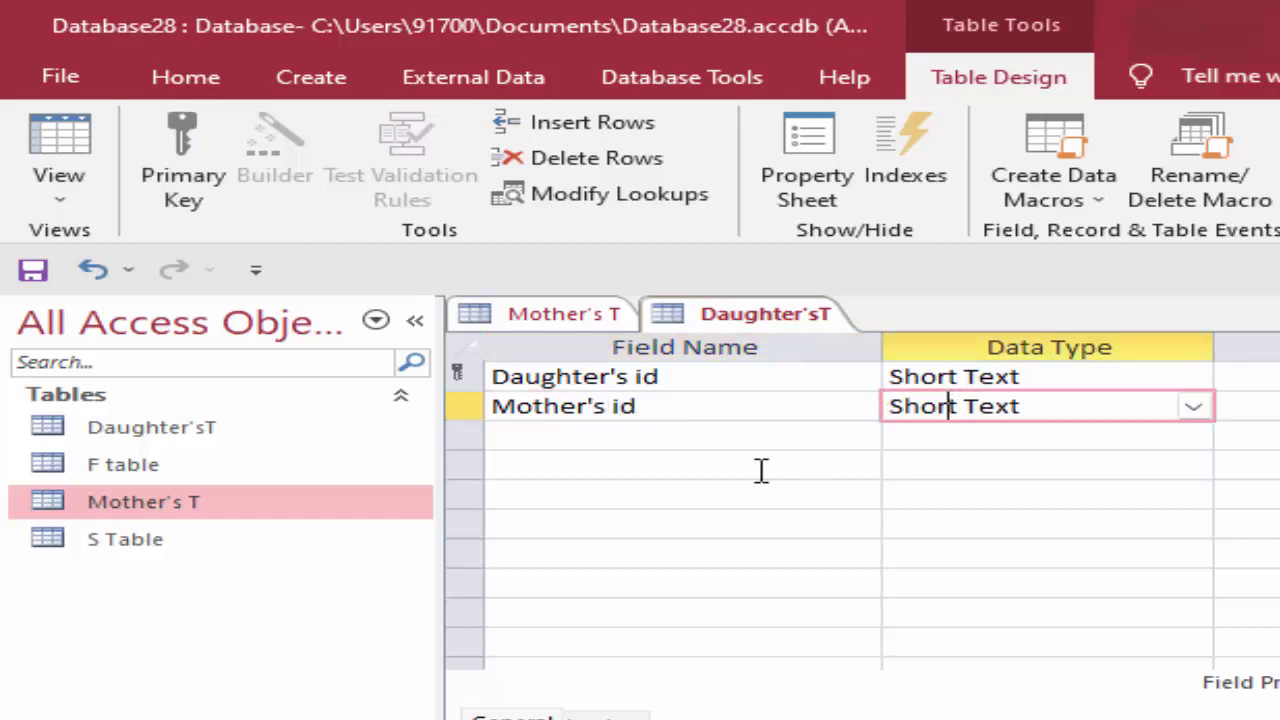
Step: Add a Short Text Daughter's name field and save the table for data entry
left_click(554, 442)
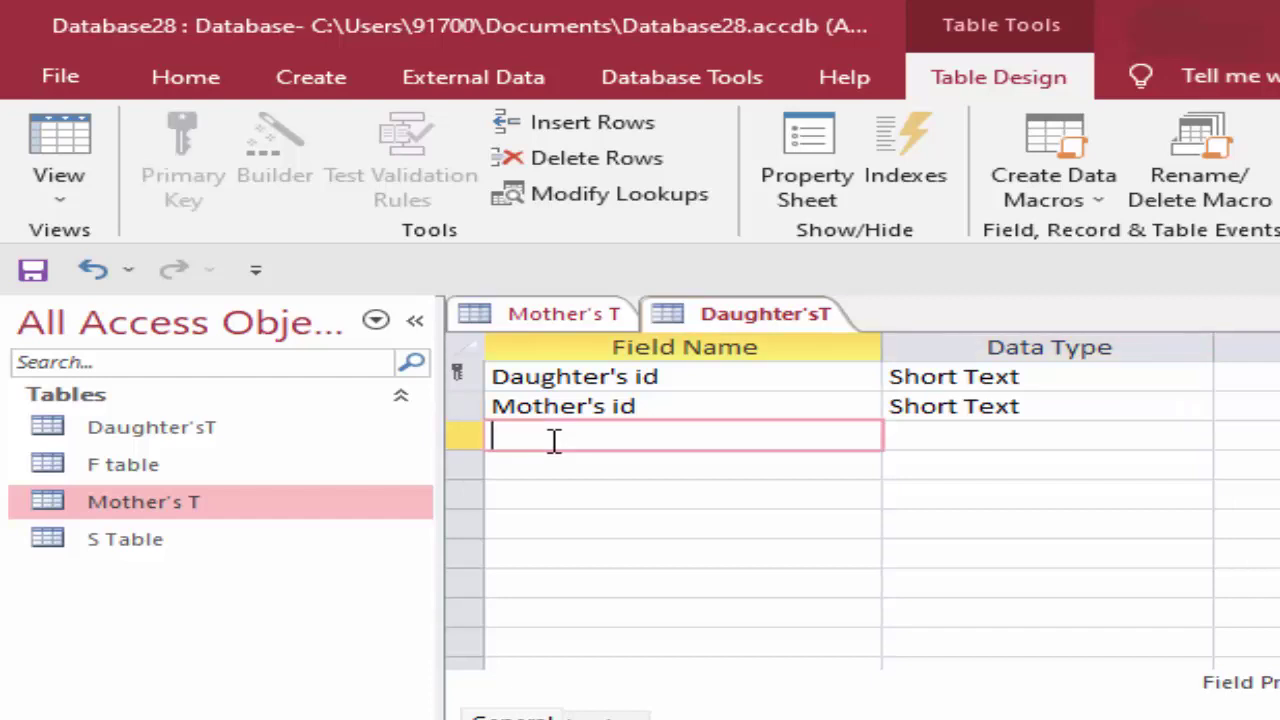
type("Dau")
type("ghter'")
type("s na")
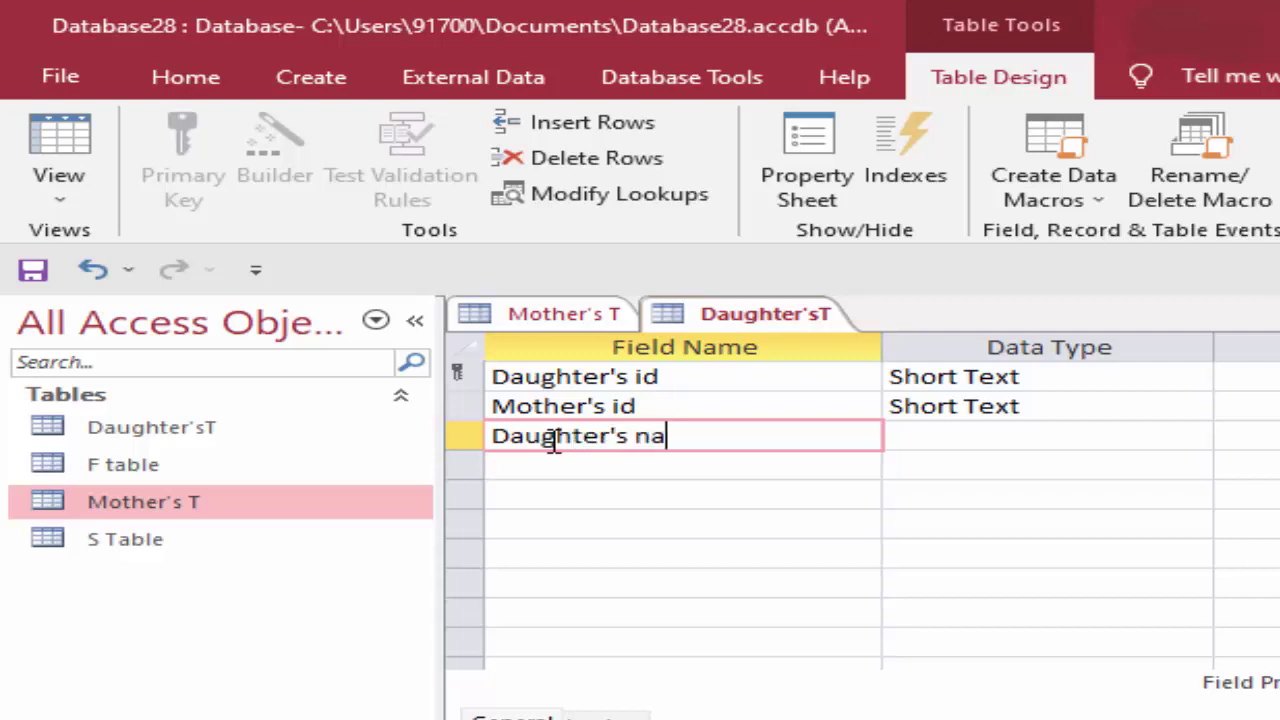
type("me")
left_click(952, 435)
left_click(952, 435)
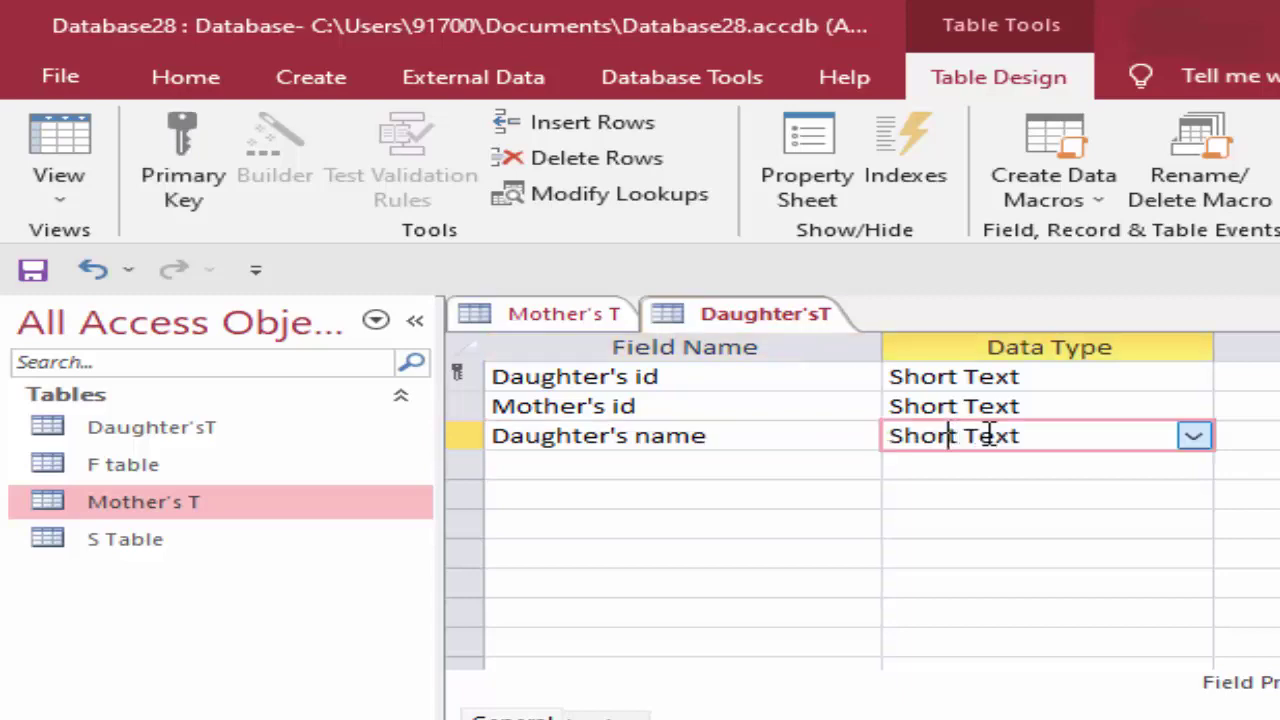
left_click(55, 140)
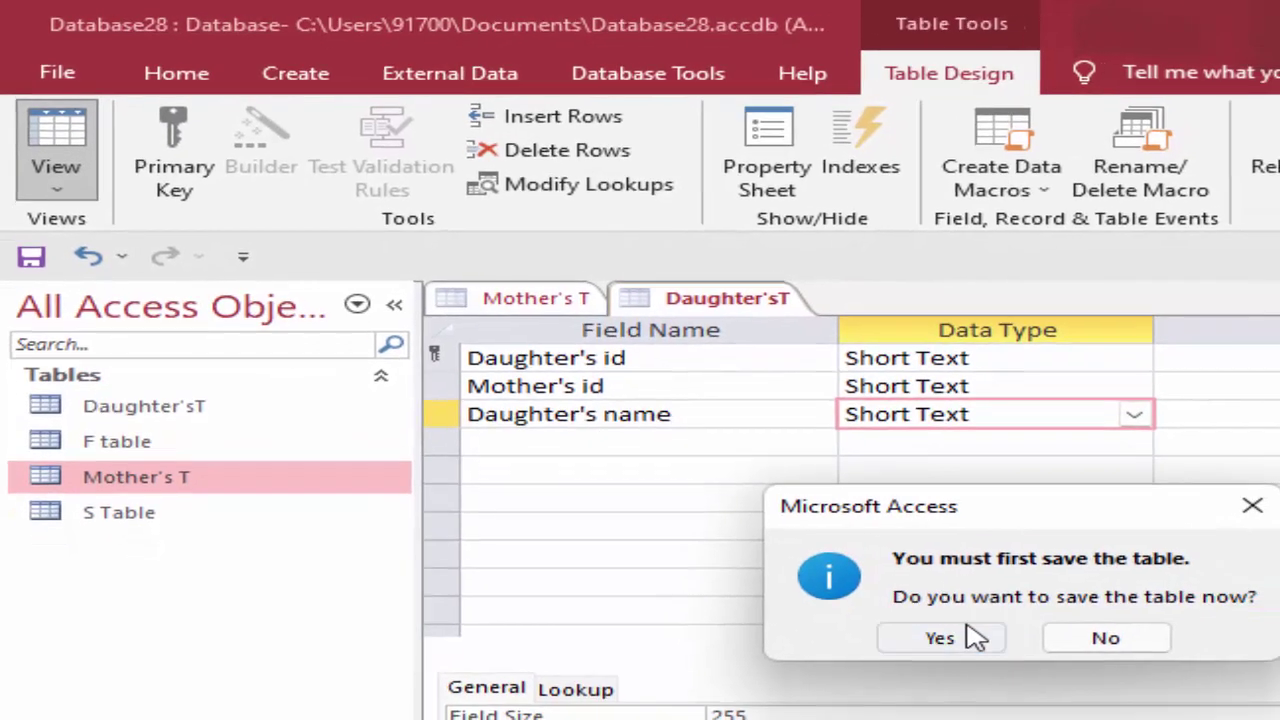
left_click(975, 638)
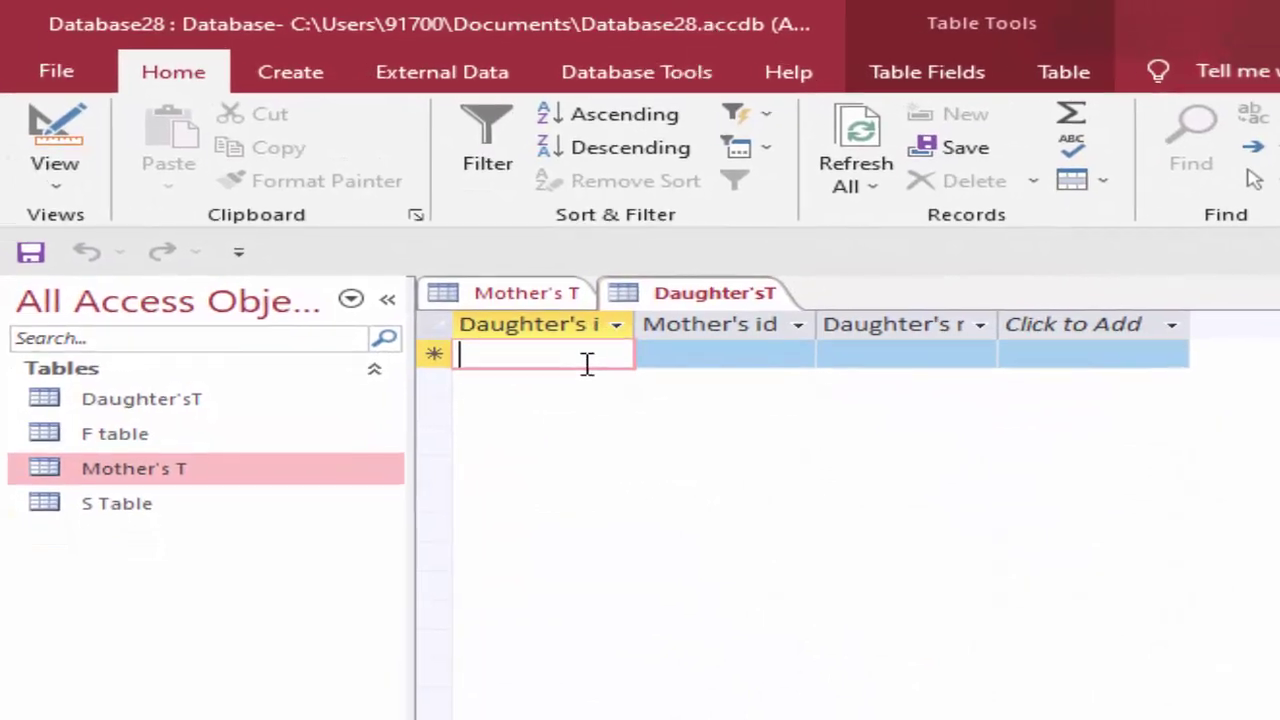
Step: Enter records D01/M01, D02/M02 and D03/M03 with the daughters' names
type("D01")
key("Tab")
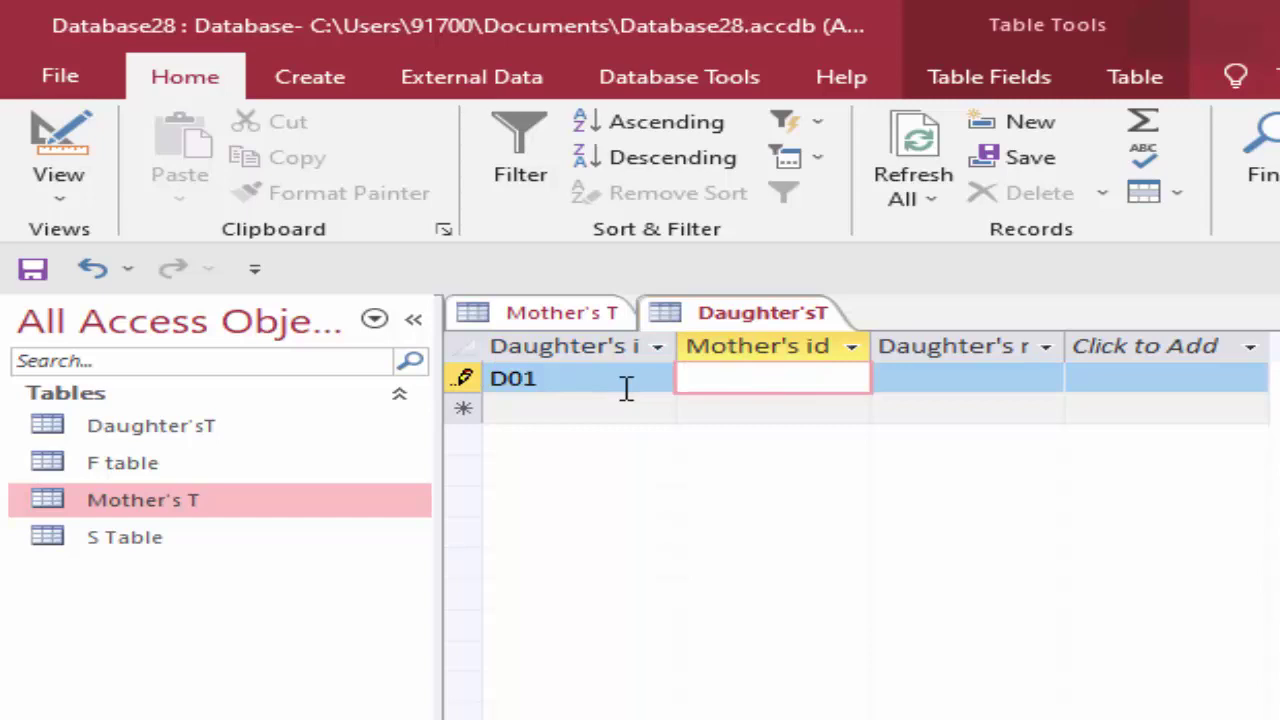
type("Mo")
key("BackSpace")
type("0")
type("1")
key("Tab")
type("Riya")
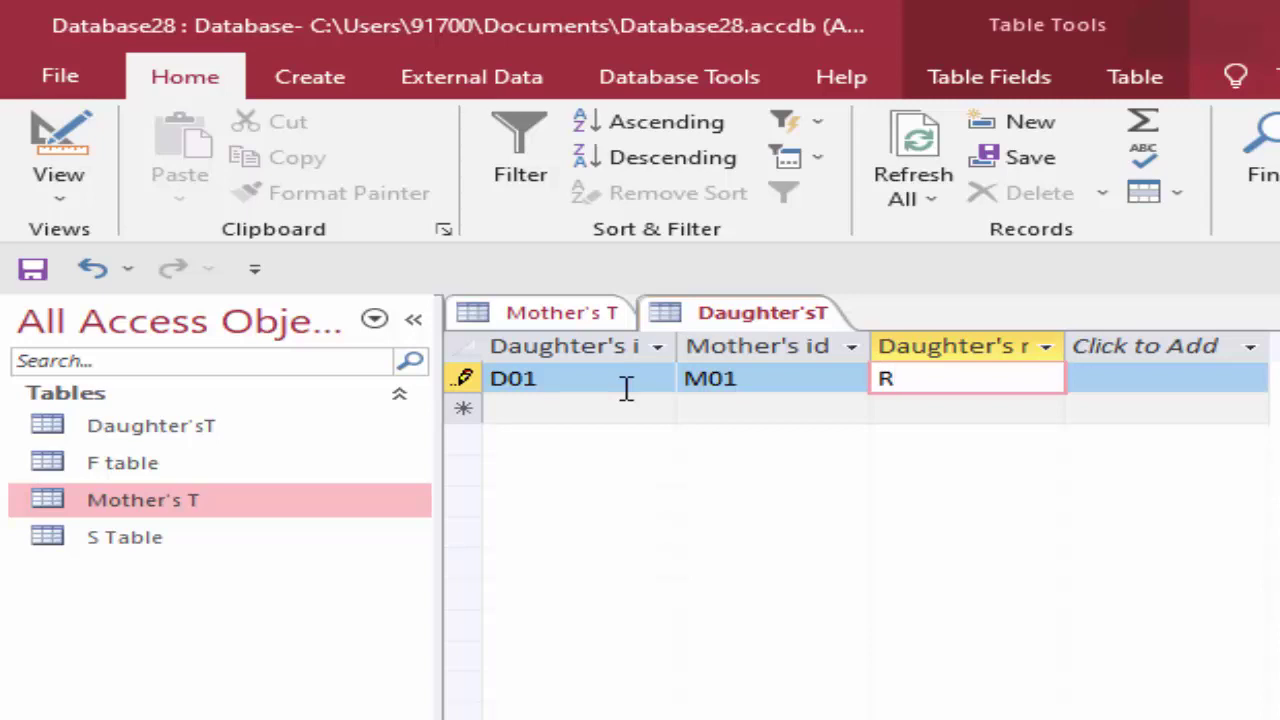
key("Tab")
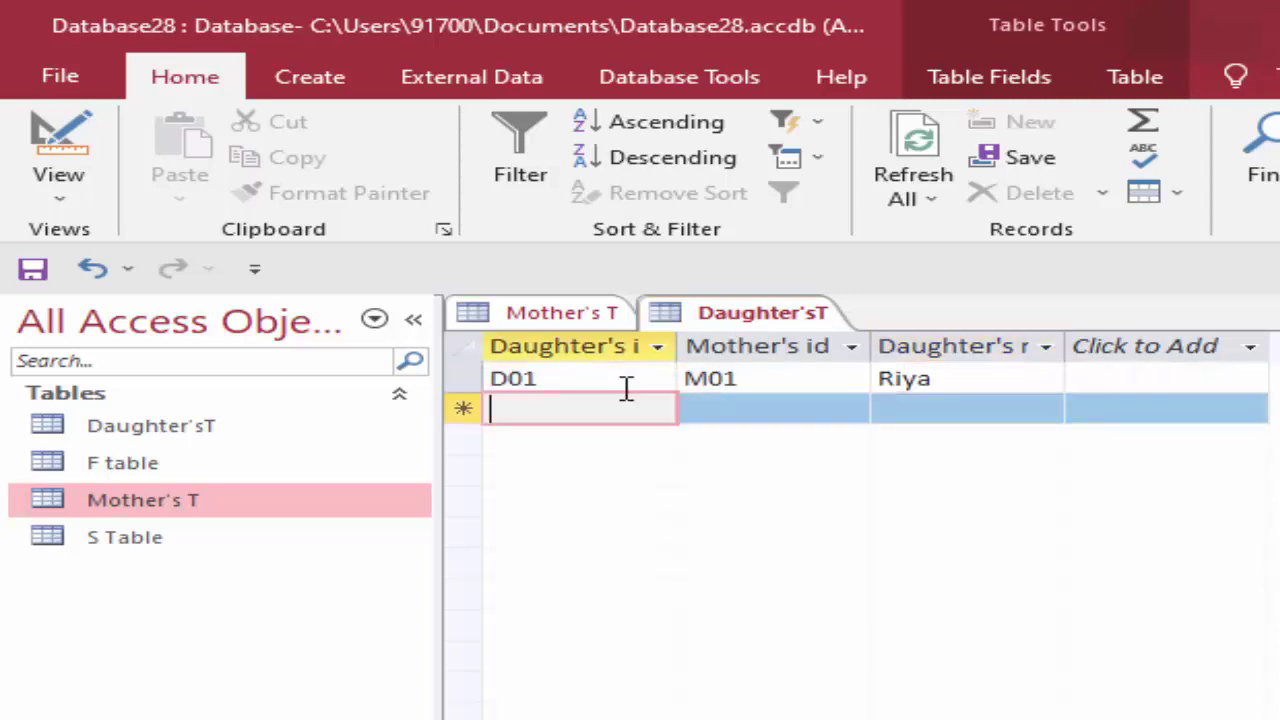
type("D02")
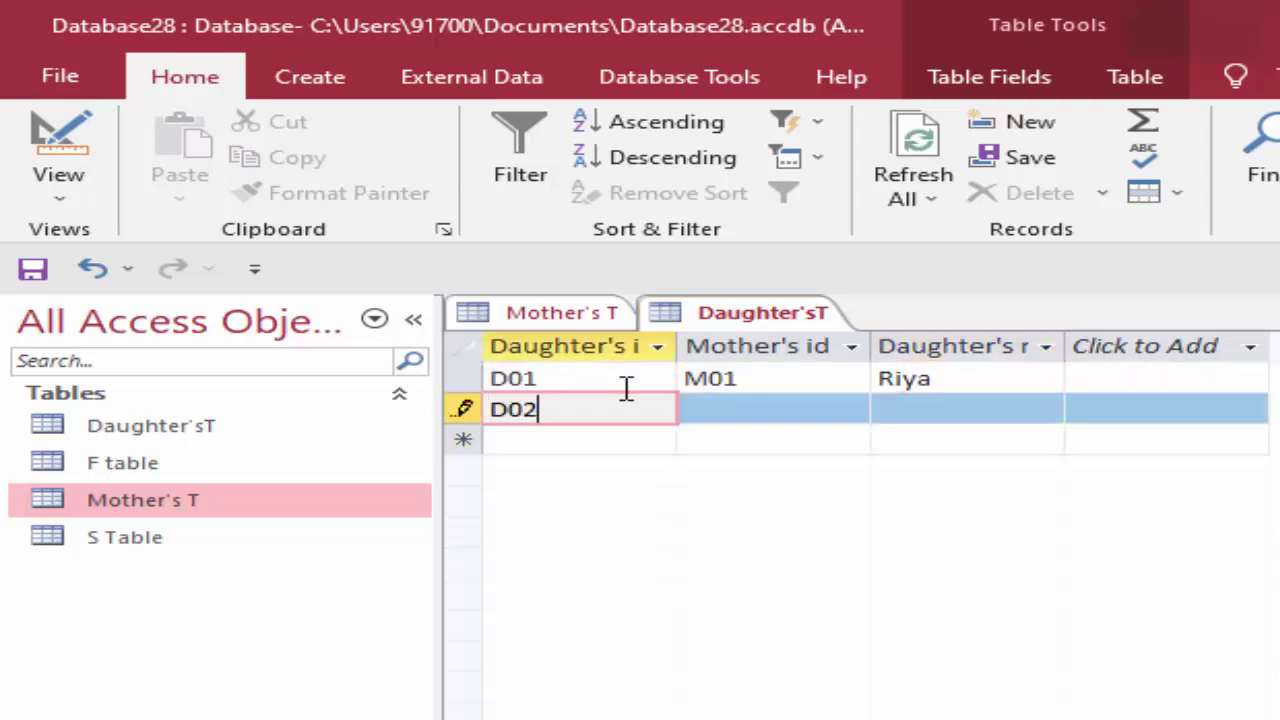
key("Tab")
type("M02")
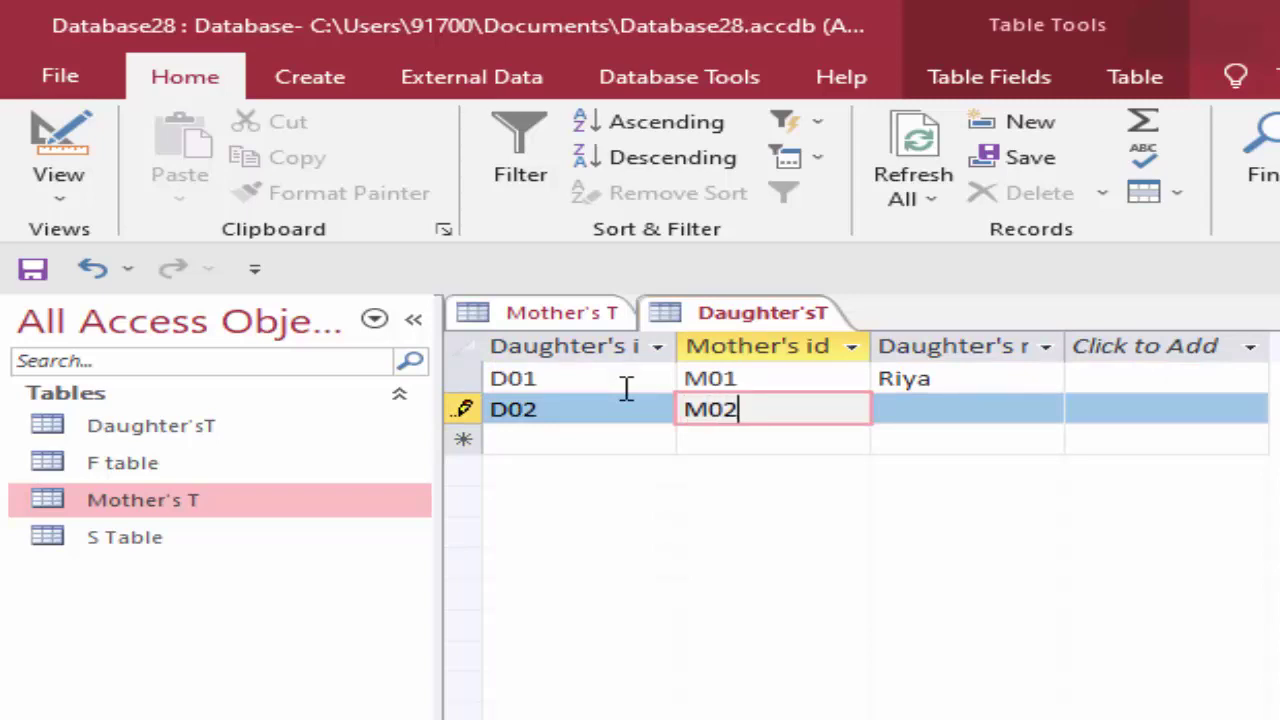
key("Tab")
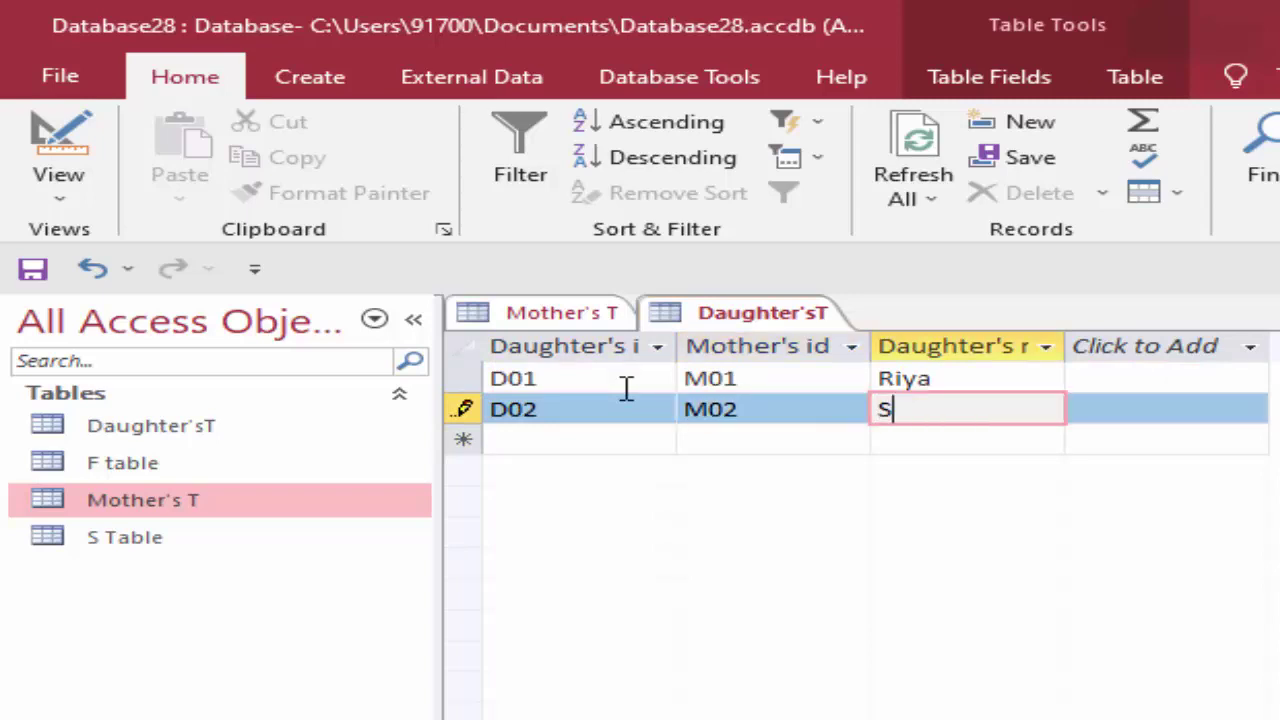
key("Tab")
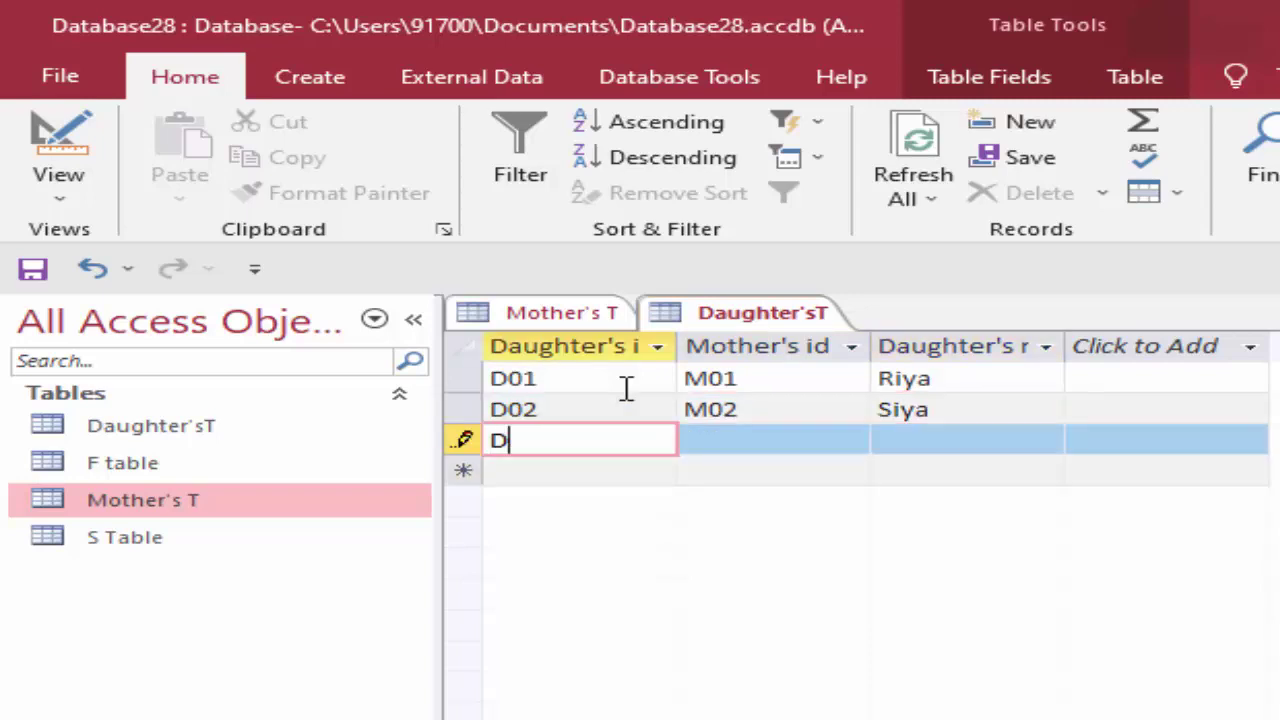
key("Tab")
type("M03")
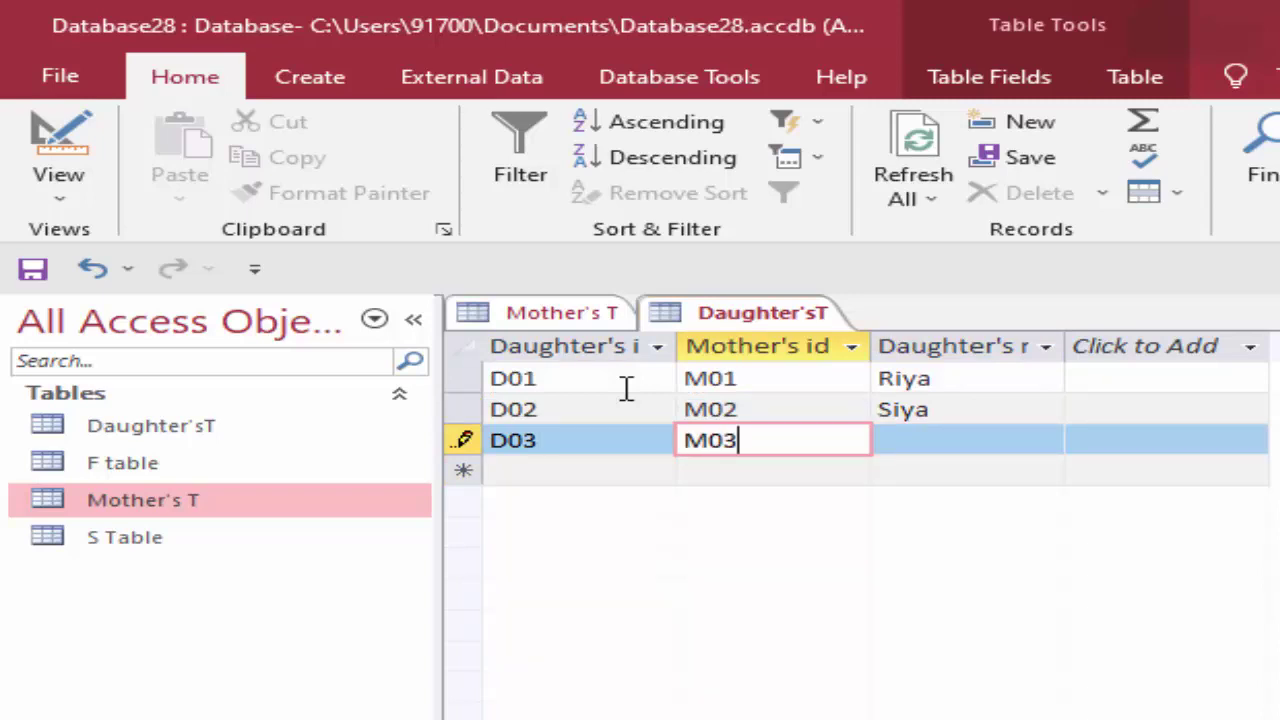
key("Tab")
type("Jiya")
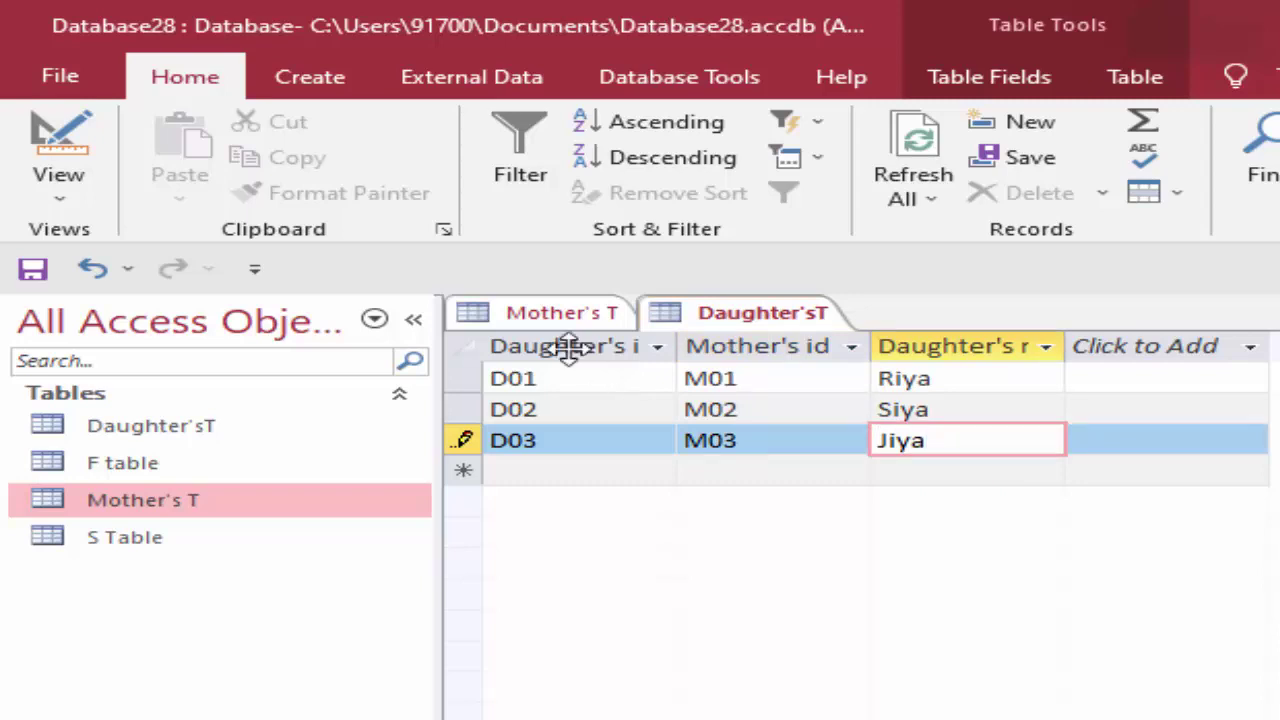
Step: Save the Daughter'sT records and close both Mother's T and Daughter'sT
right_click(721, 323)
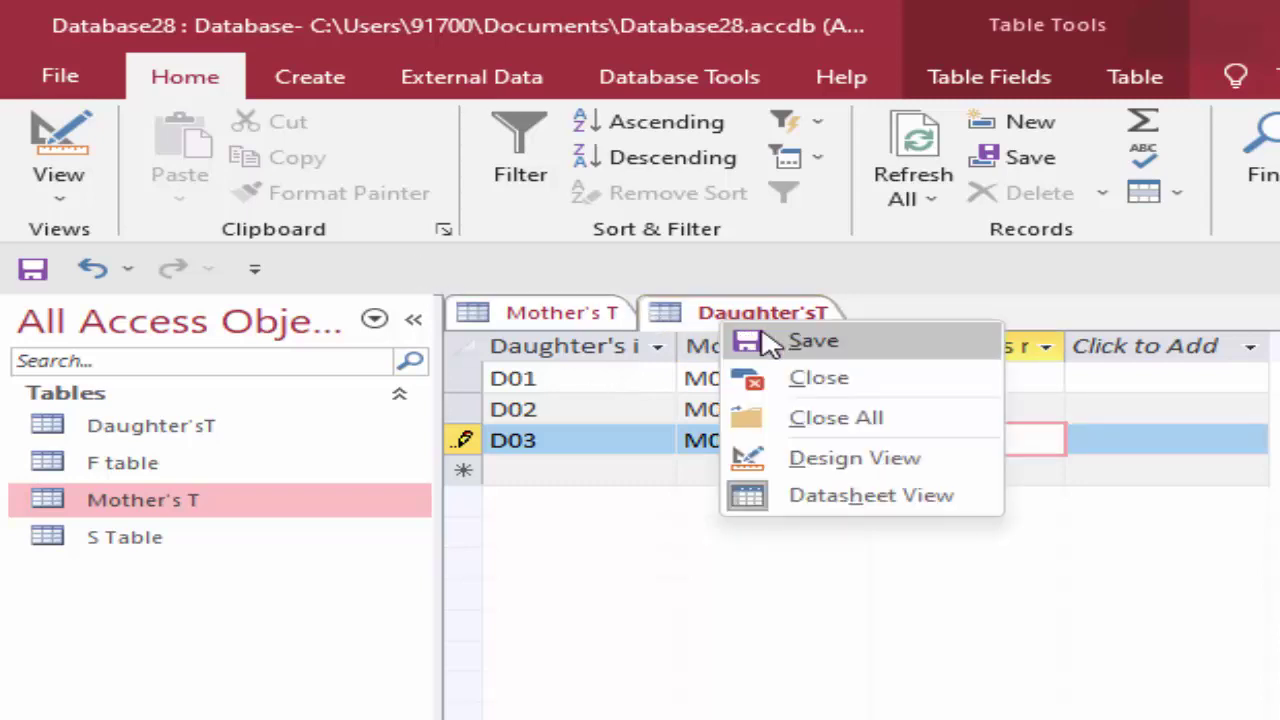
left_click(766, 343)
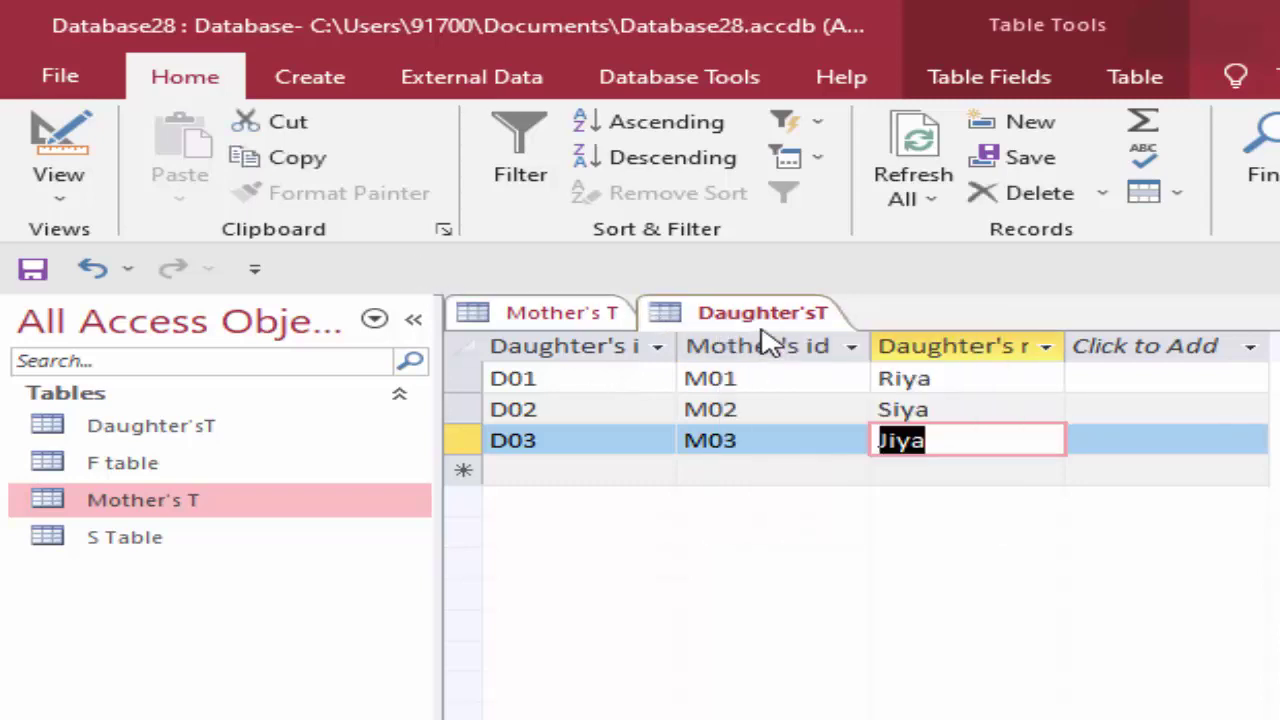
right_click(588, 305)
left_click(629, 328)
right_click(540, 315)
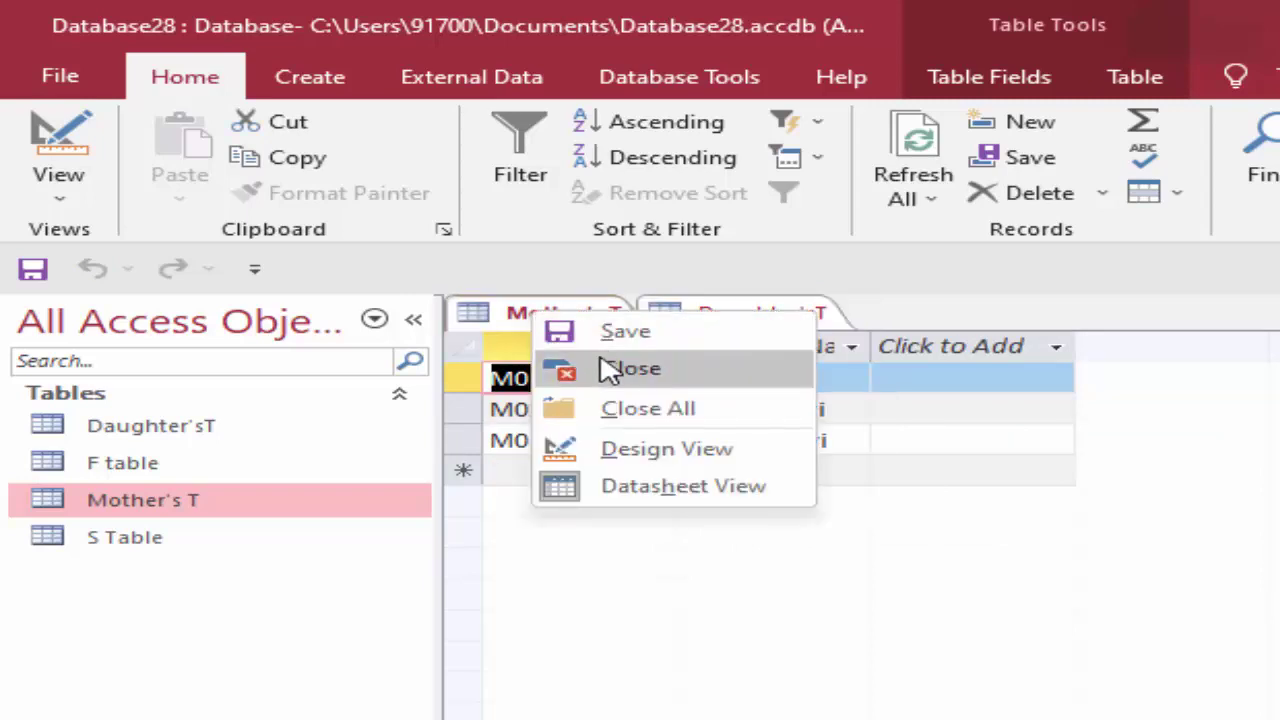
left_click(570, 368)
right_click(533, 318)
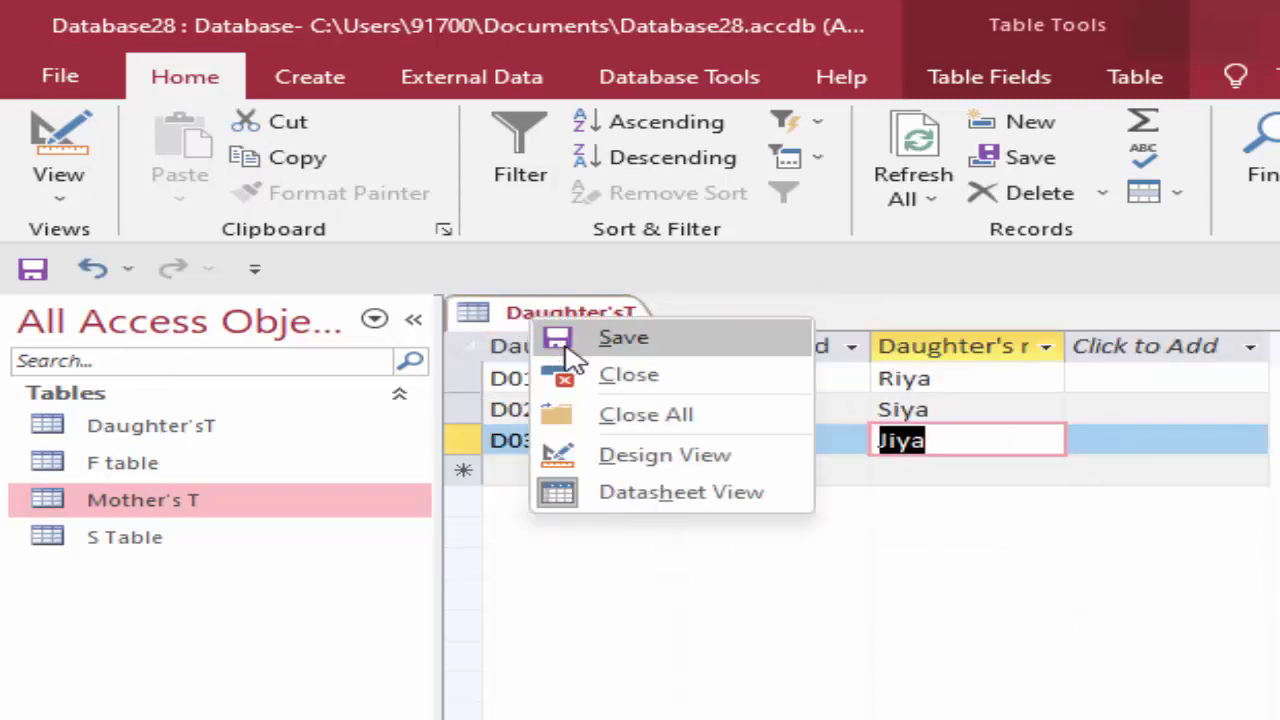
left_click(560, 373)
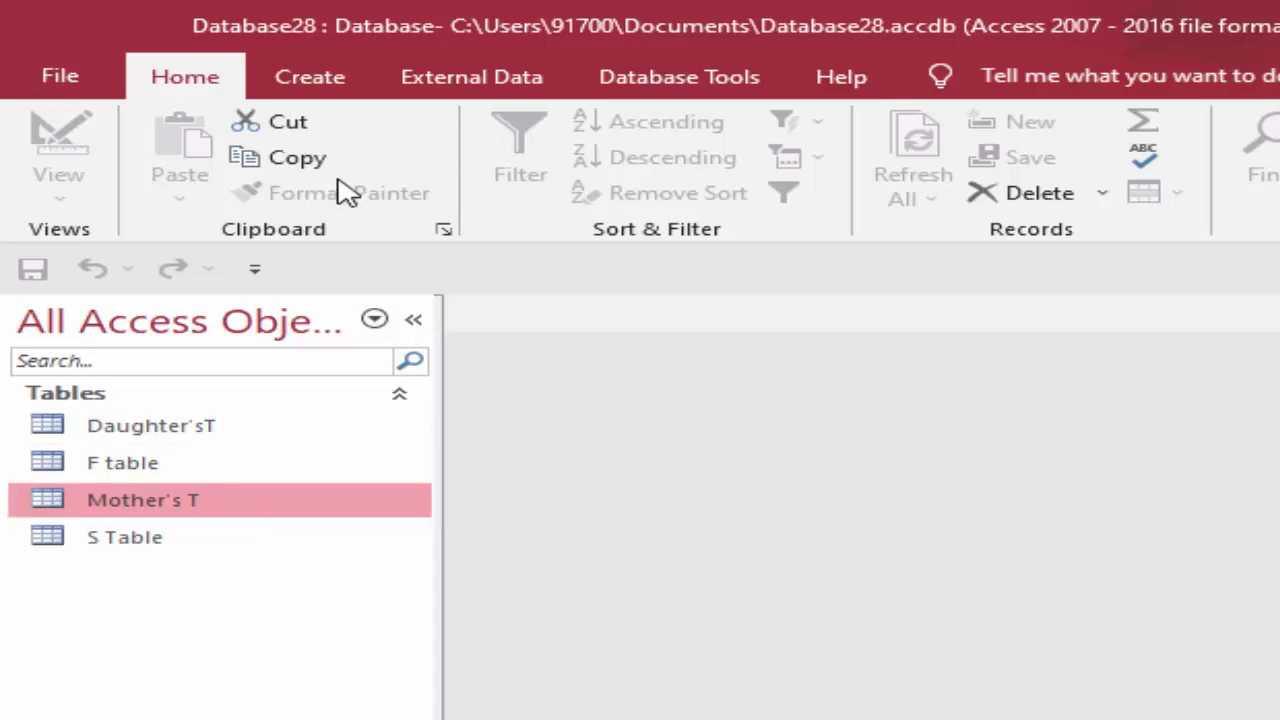
Step: Open Relationships and add S Table, Mother's T, F table and Daughter'sT to the layout
left_click(665, 78)
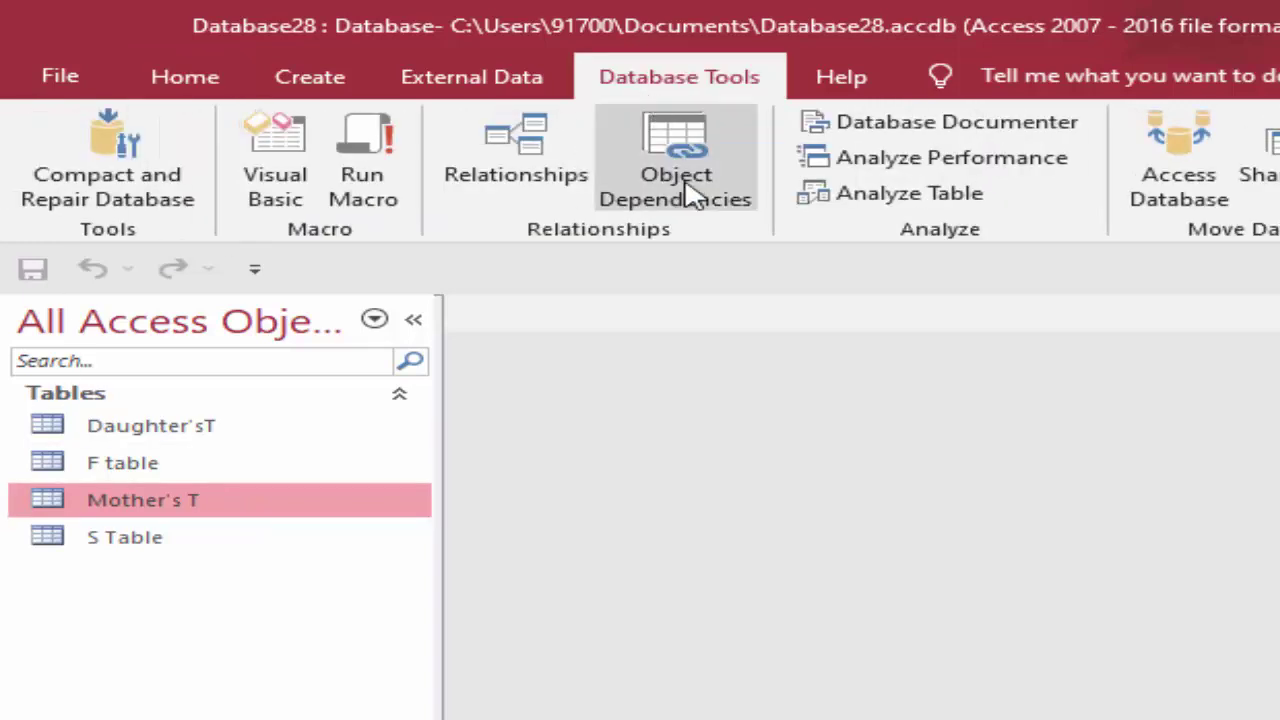
left_click(533, 160)
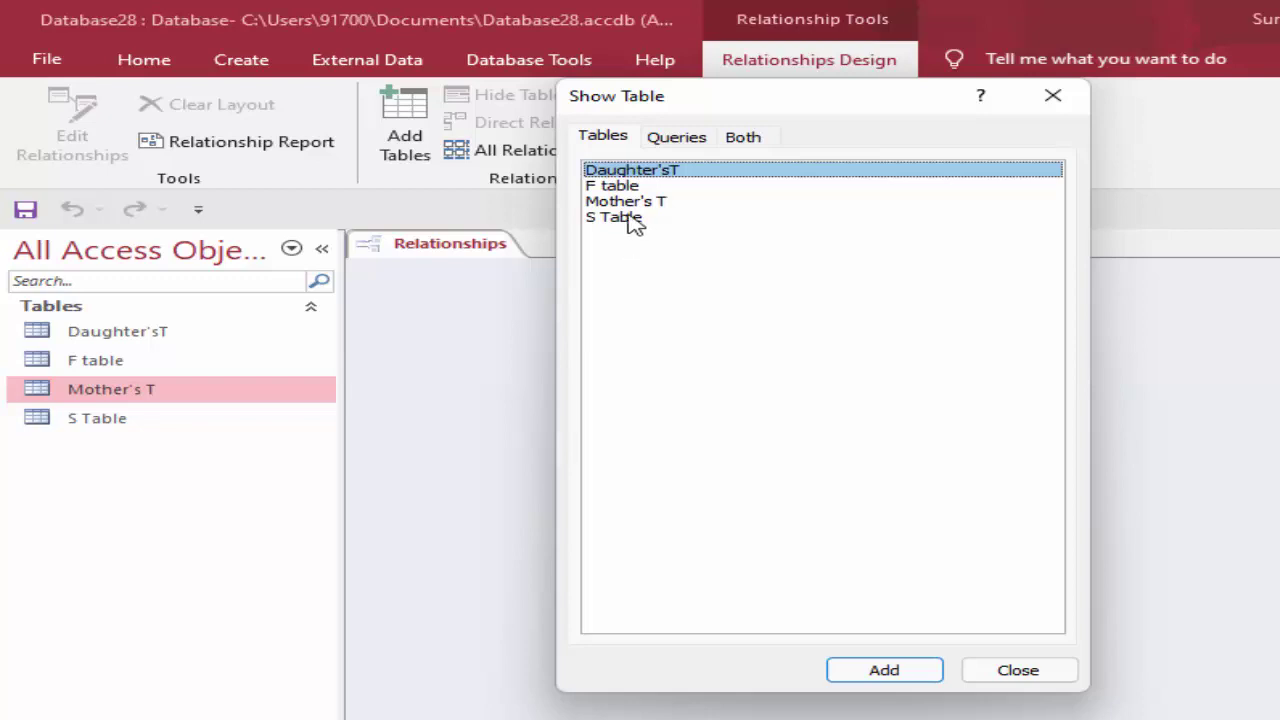
left_click(633, 218)
left_click(857, 672)
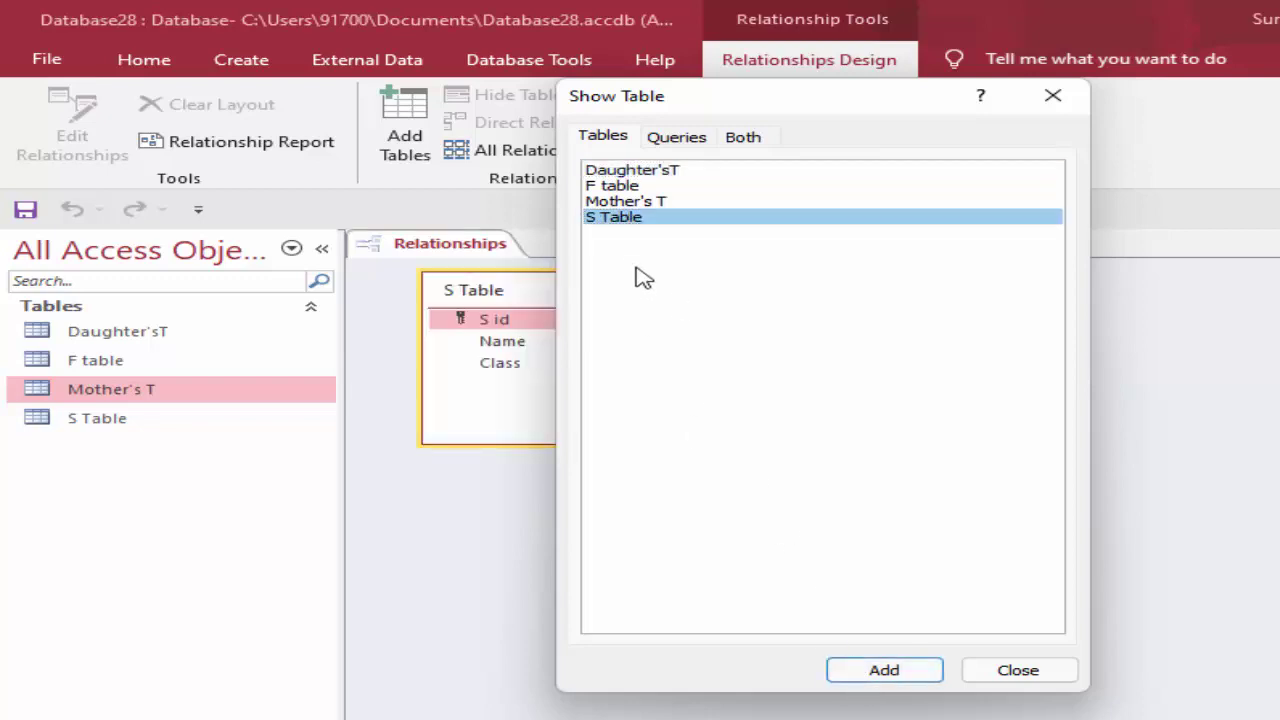
left_click(638, 203)
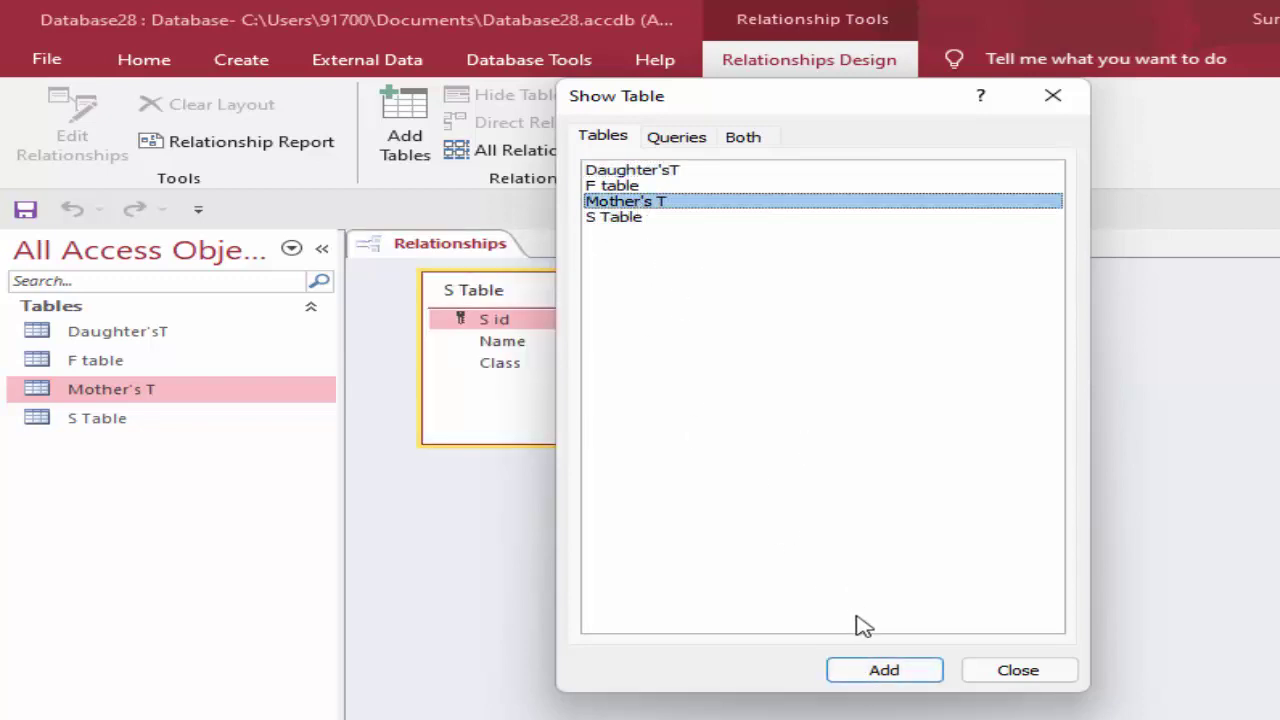
left_click(886, 672)
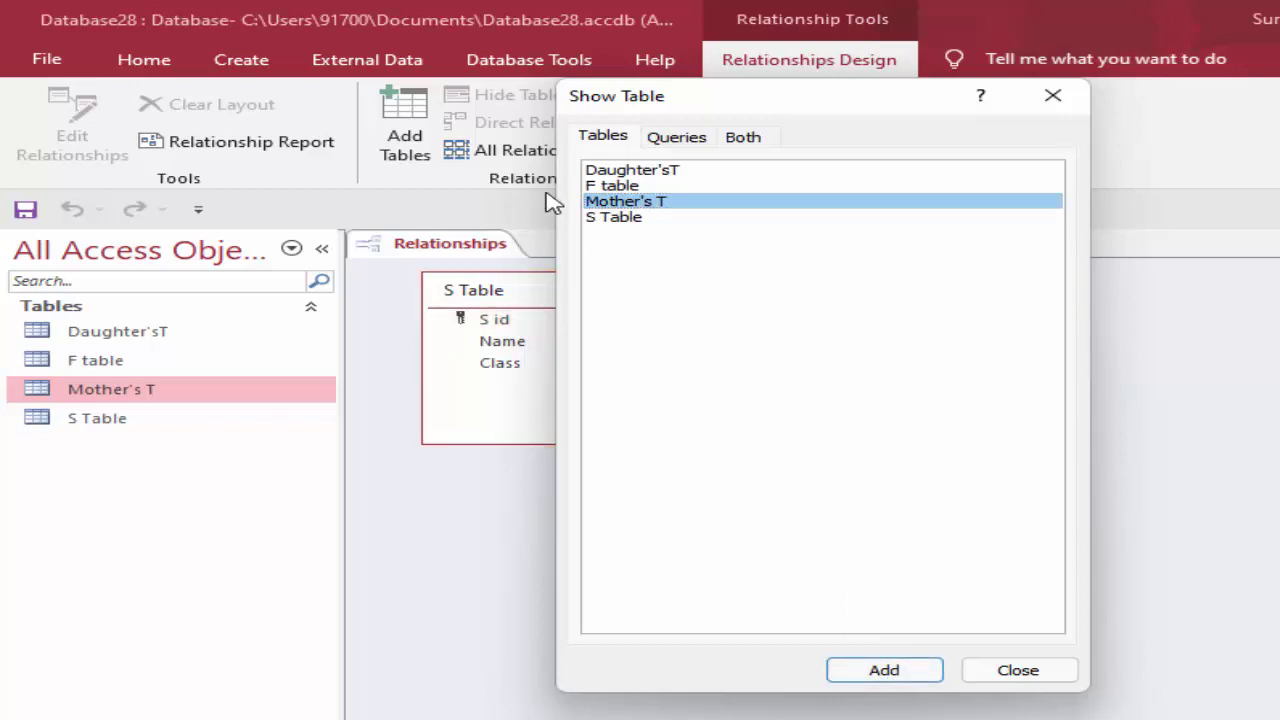
left_click(627, 187)
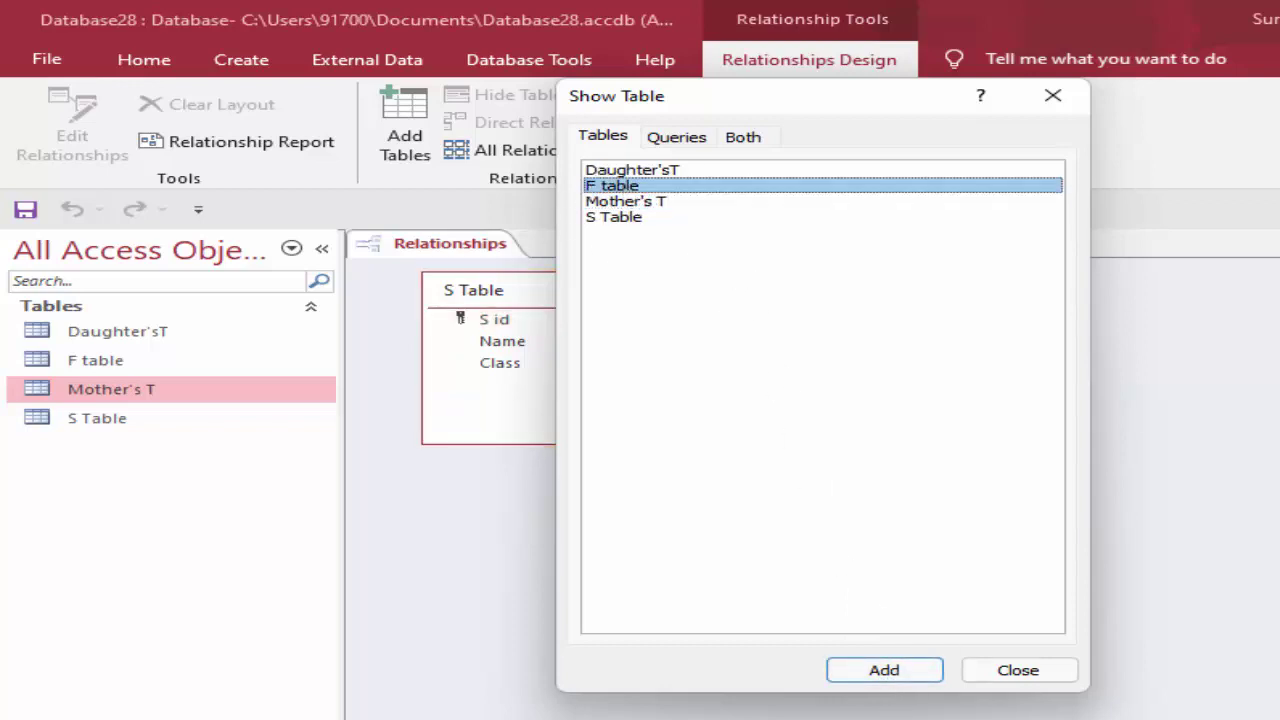
left_click(886, 677)
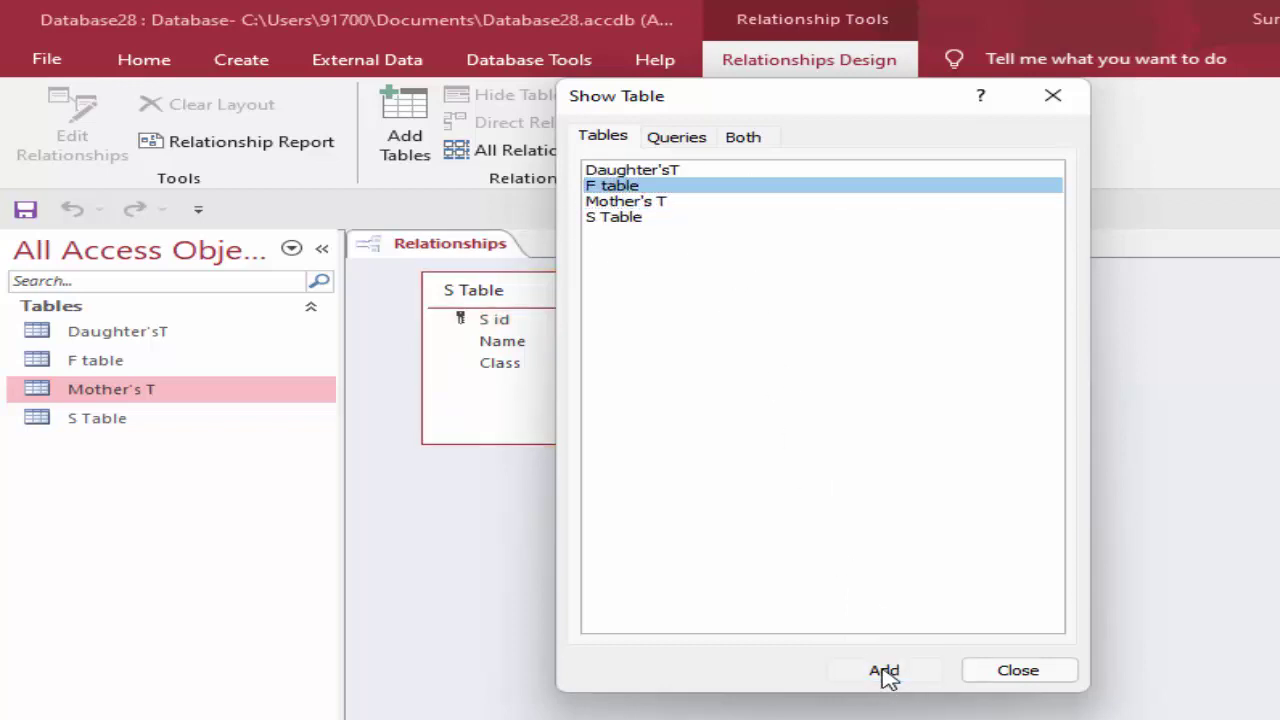
left_click(622, 172)
left_click(898, 668)
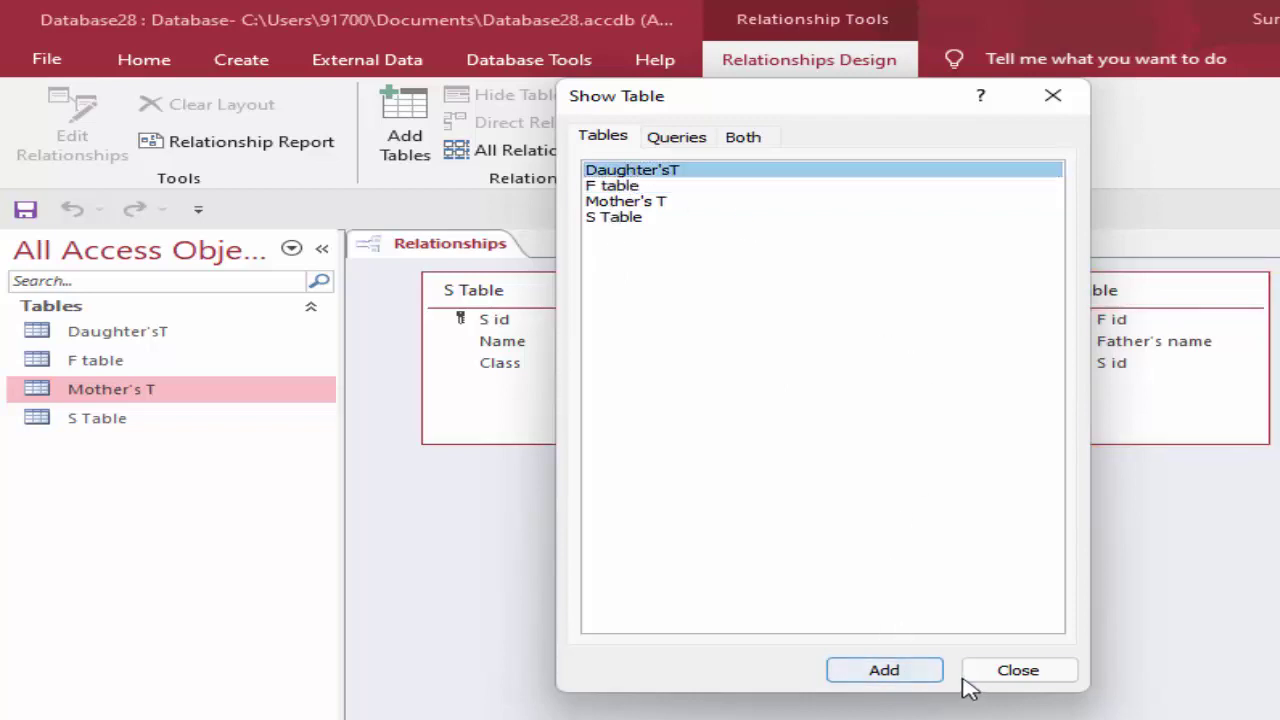
left_click(968, 682)
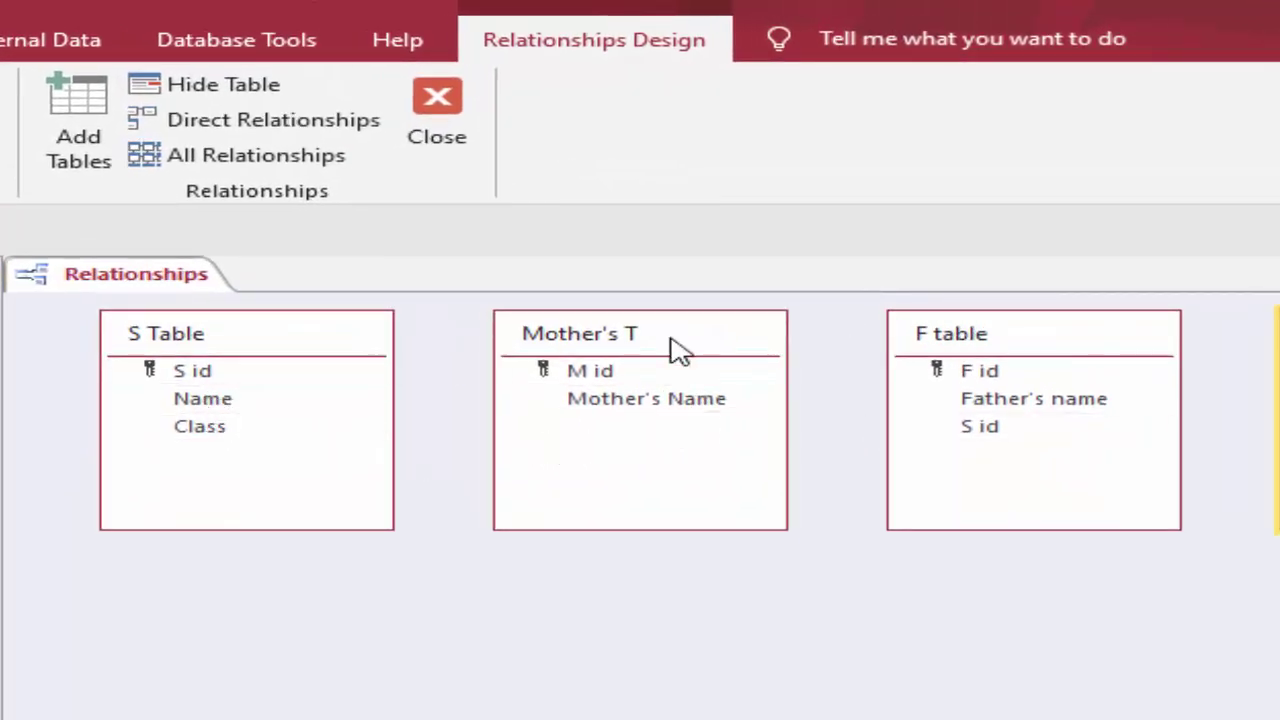
Step: Order the tables S Table, F table, Mother's T and link S id from S Table to F table
left_click_drag(670, 340, 1075, 719)
left_click_drag(1090, 352, 705, 375)
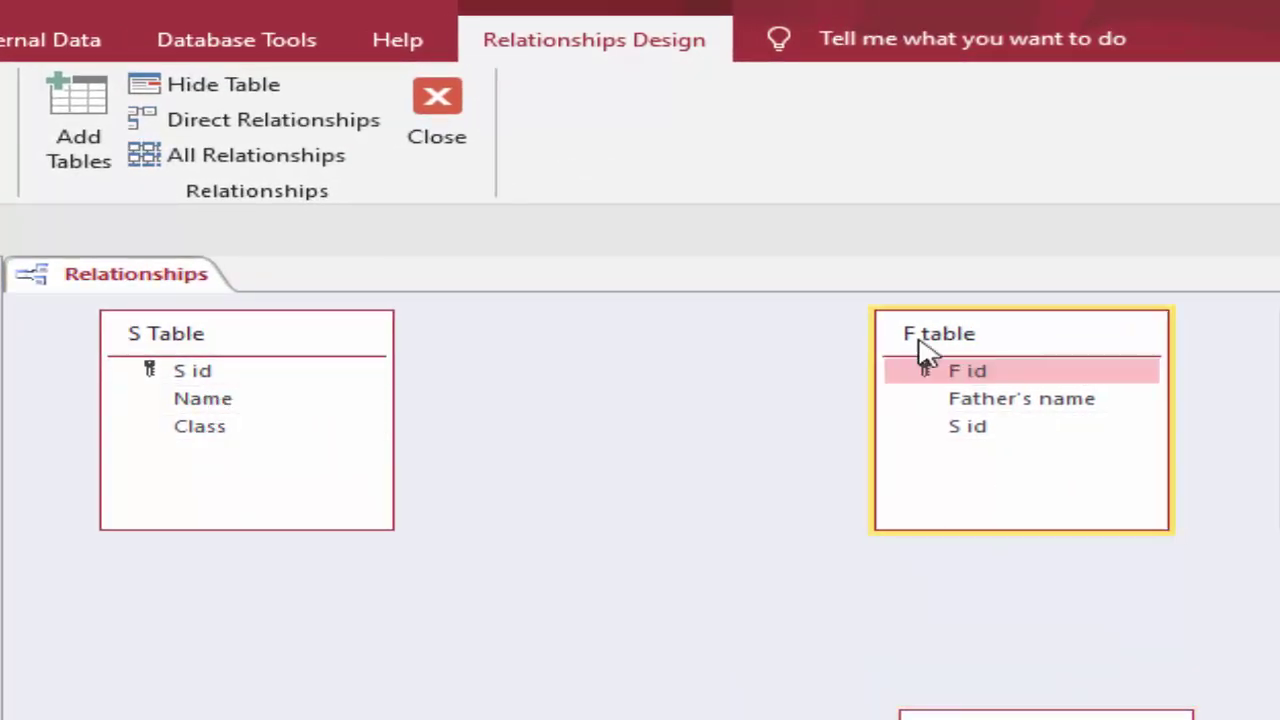
left_click_drag(1086, 716, 1057, 350)
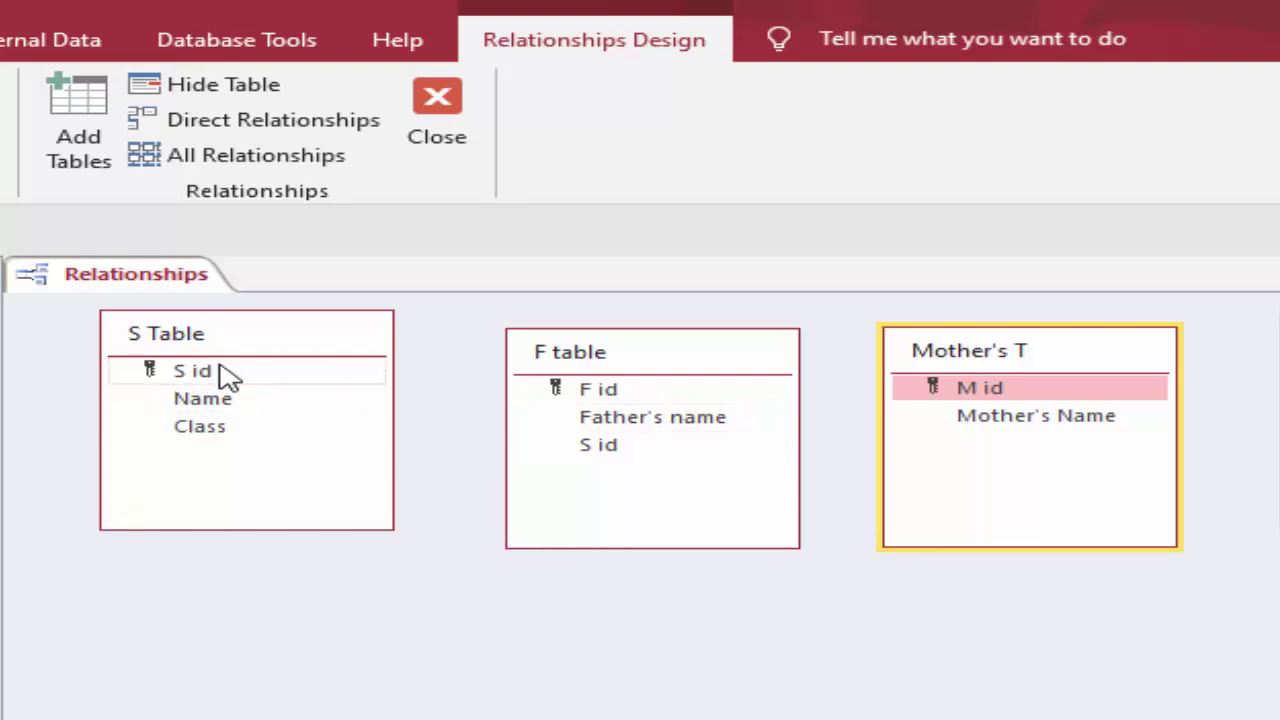
mouse_move(222, 374)
left_mouse_down()
mouse_move(377, 371)
mouse_move(603, 458)
left_mouse_up()
Step: Create the S Table–F table one-to-many link on S id with referential integrity and both cascade options
left_click(382, 432)
left_click(394, 466)
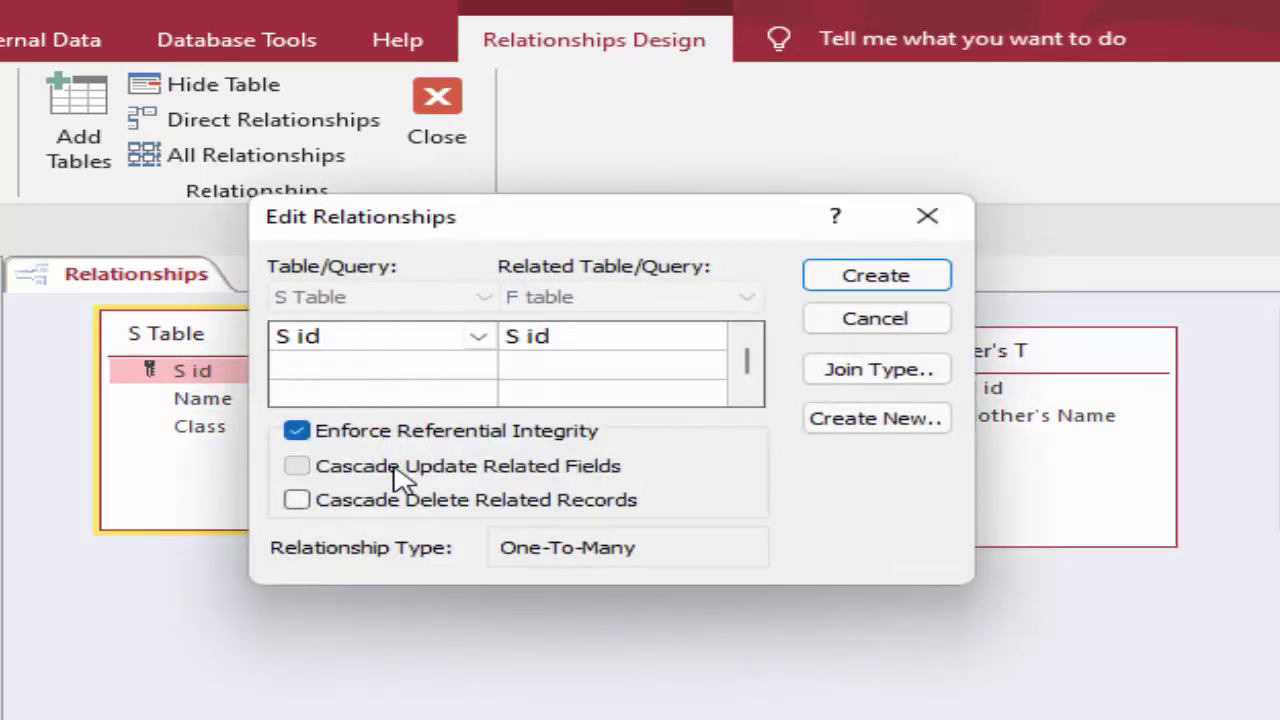
left_click(405, 502)
left_click(914, 275)
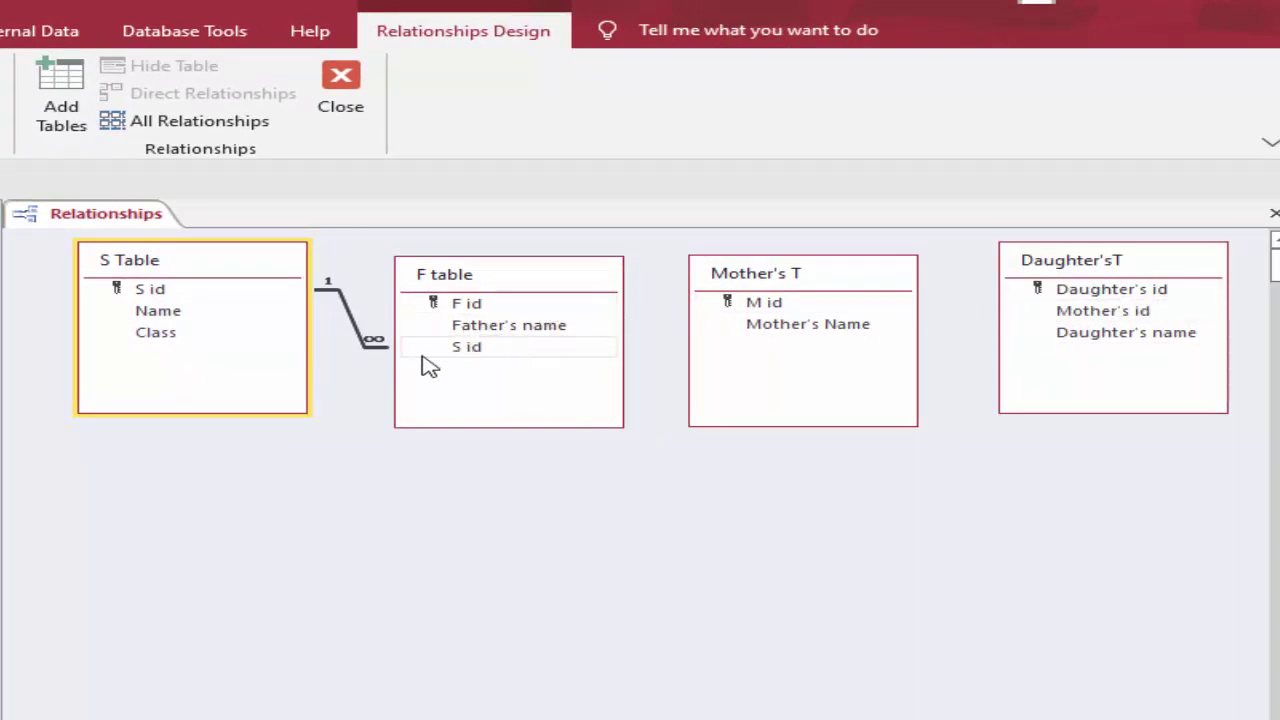
Step: Delete the S Table–F table relationship and confirm the removal
right_click(350, 322)
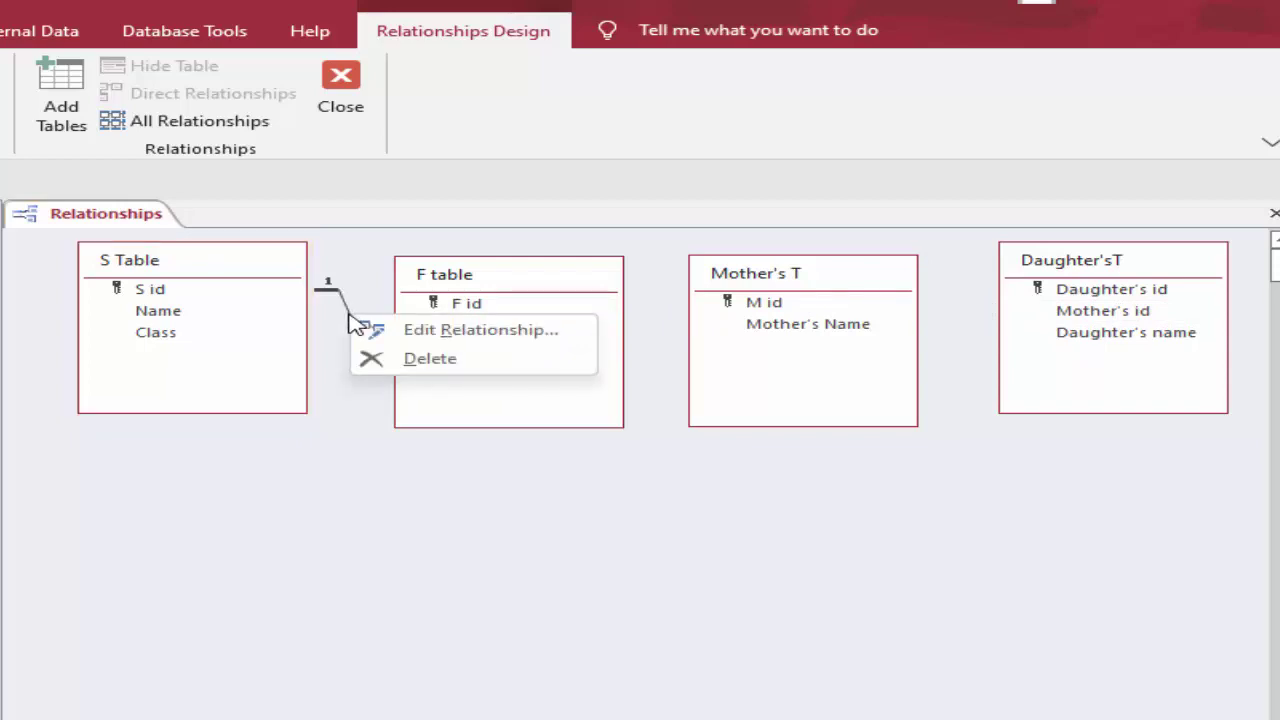
left_click(396, 364)
left_click(448, 499)
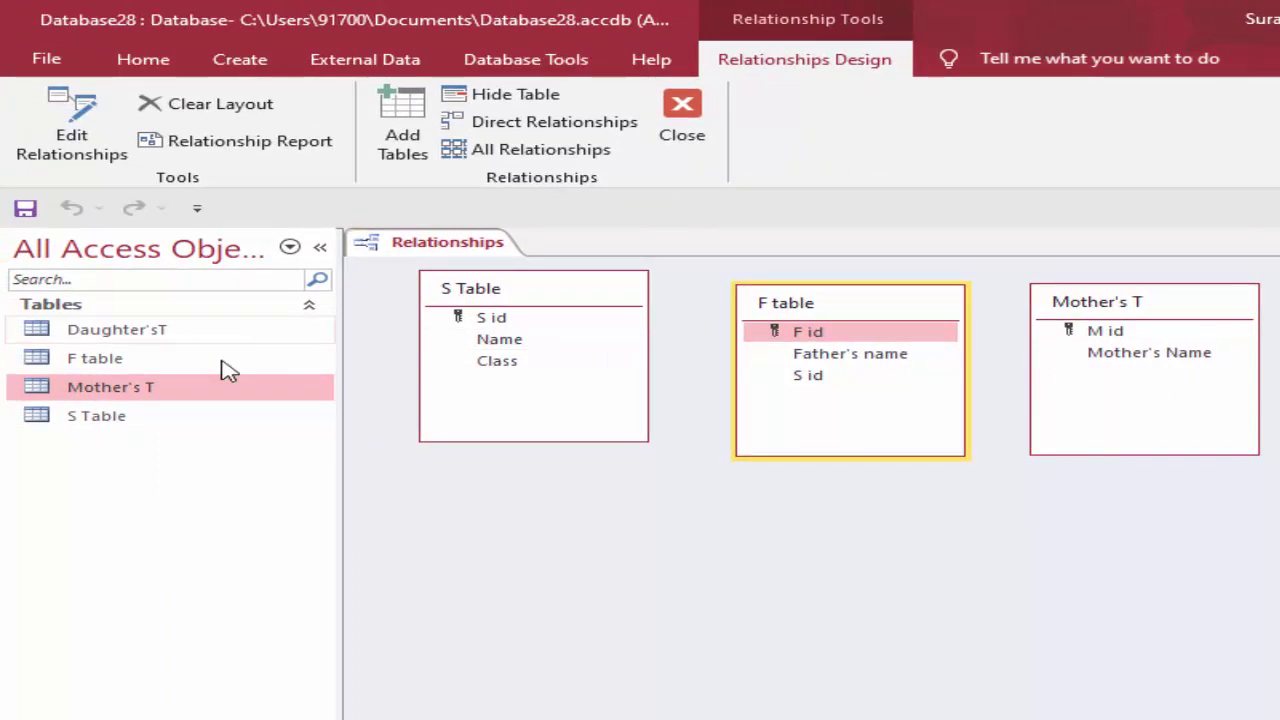
Step: Open Mother's T in Design View and start a new field below Mother's Name
left_click_drag(155, 395, 172, 398)
left_click(238, 430)
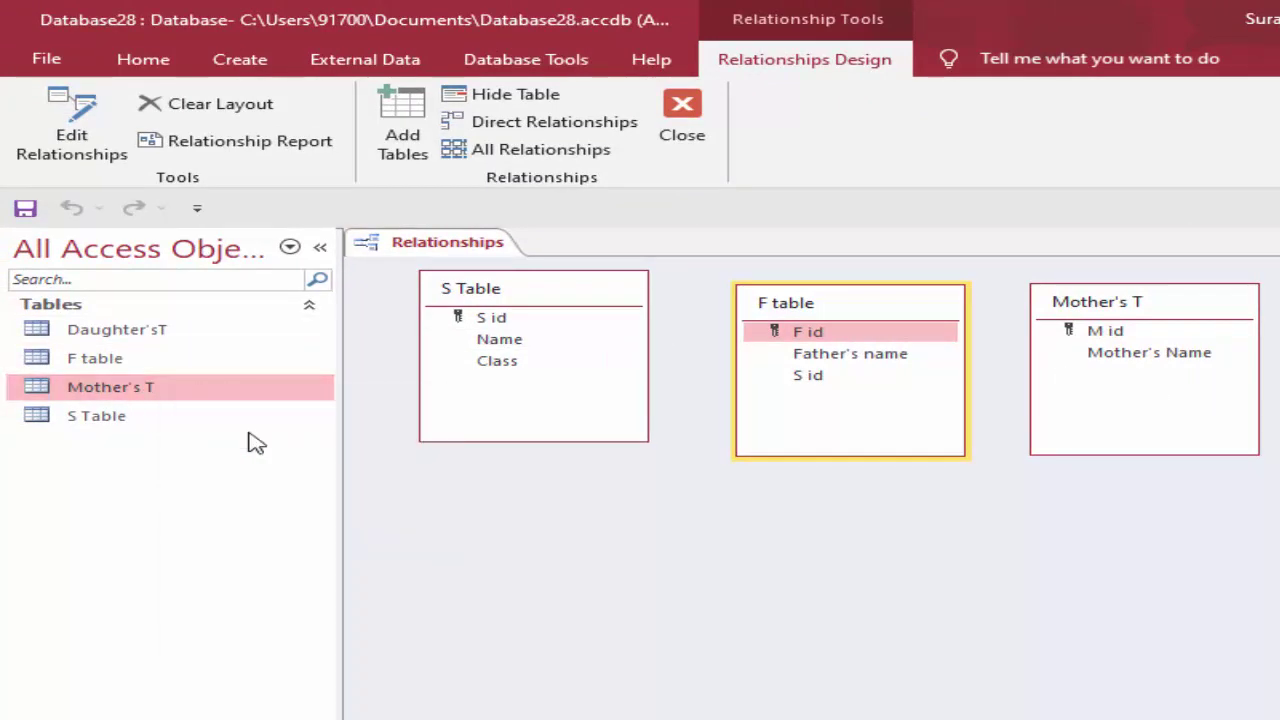
left_click(430, 338)
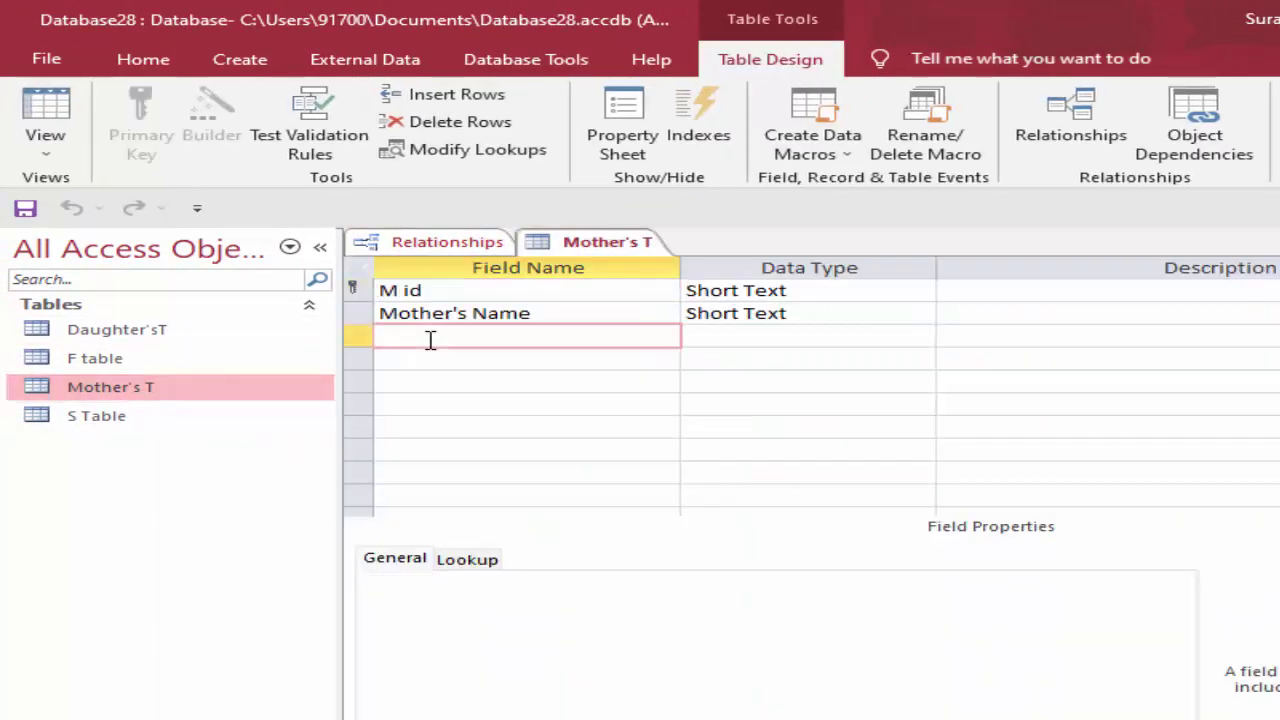
Step: Add a Short Text Father's id field to Mother's T, save it, and switch to Datasheet View
type("Father")
type("'s id")
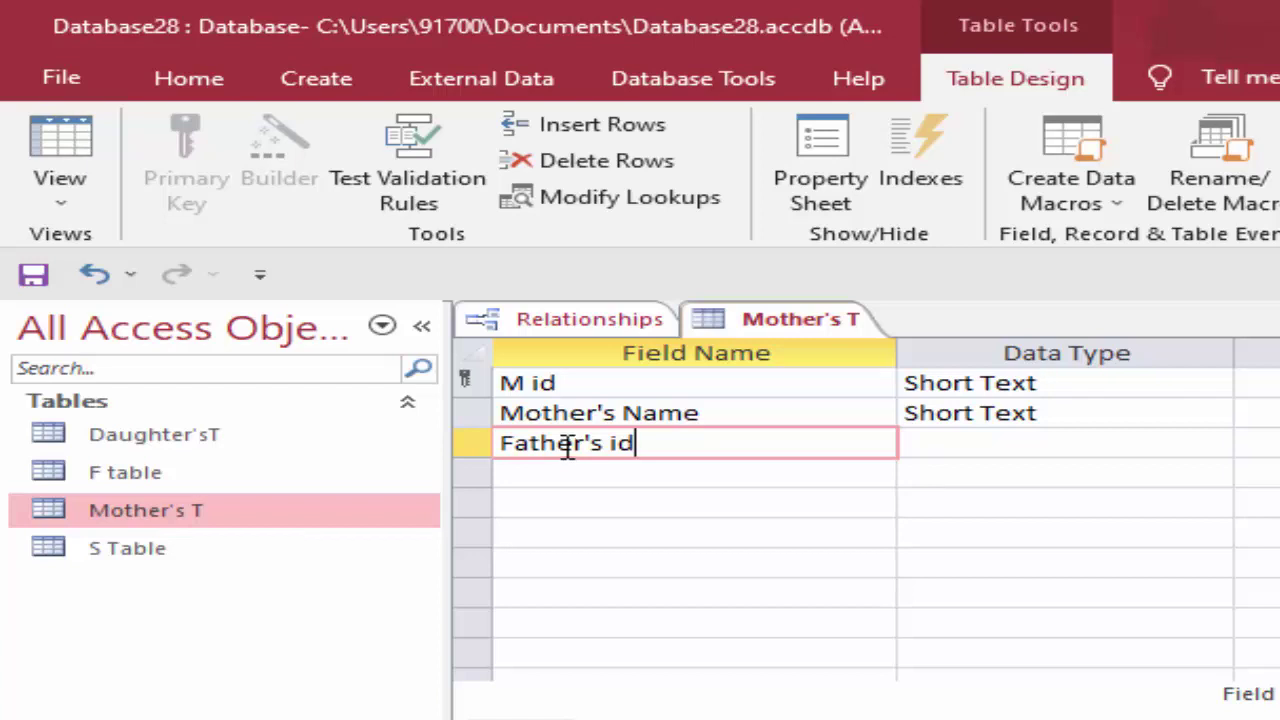
left_click(1062, 445)
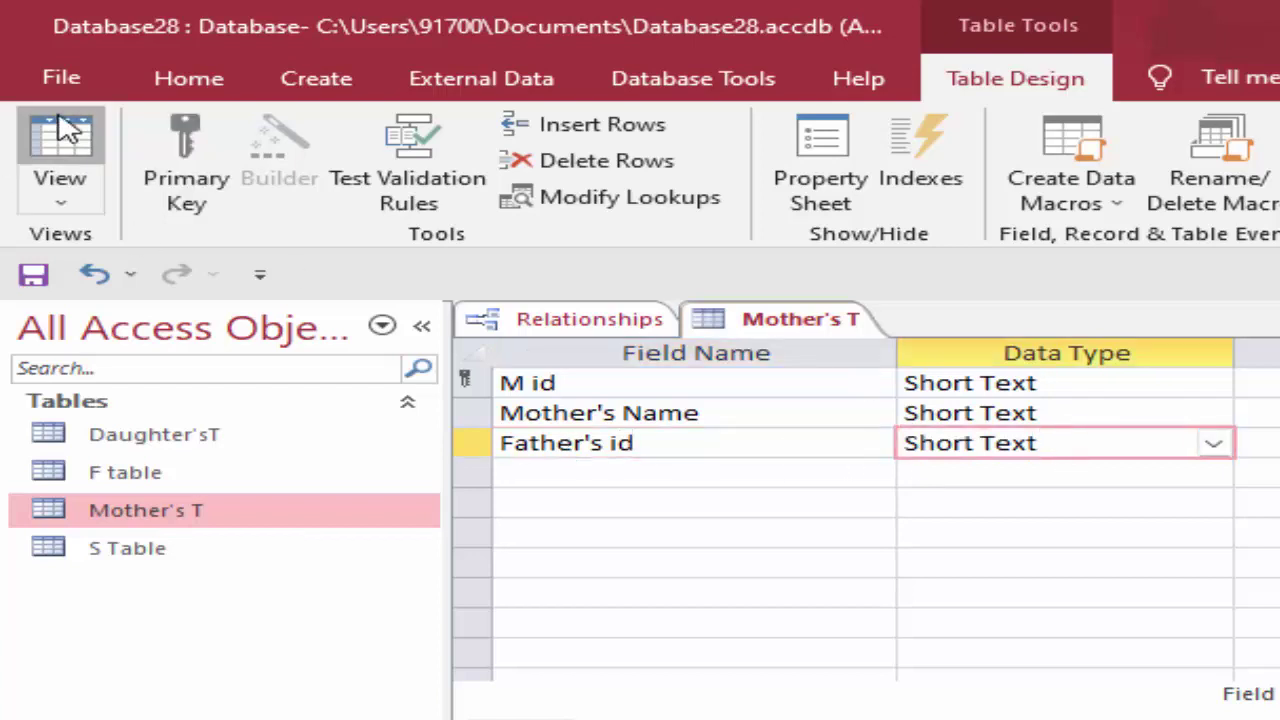
left_click(60, 160)
left_click(1005, 683)
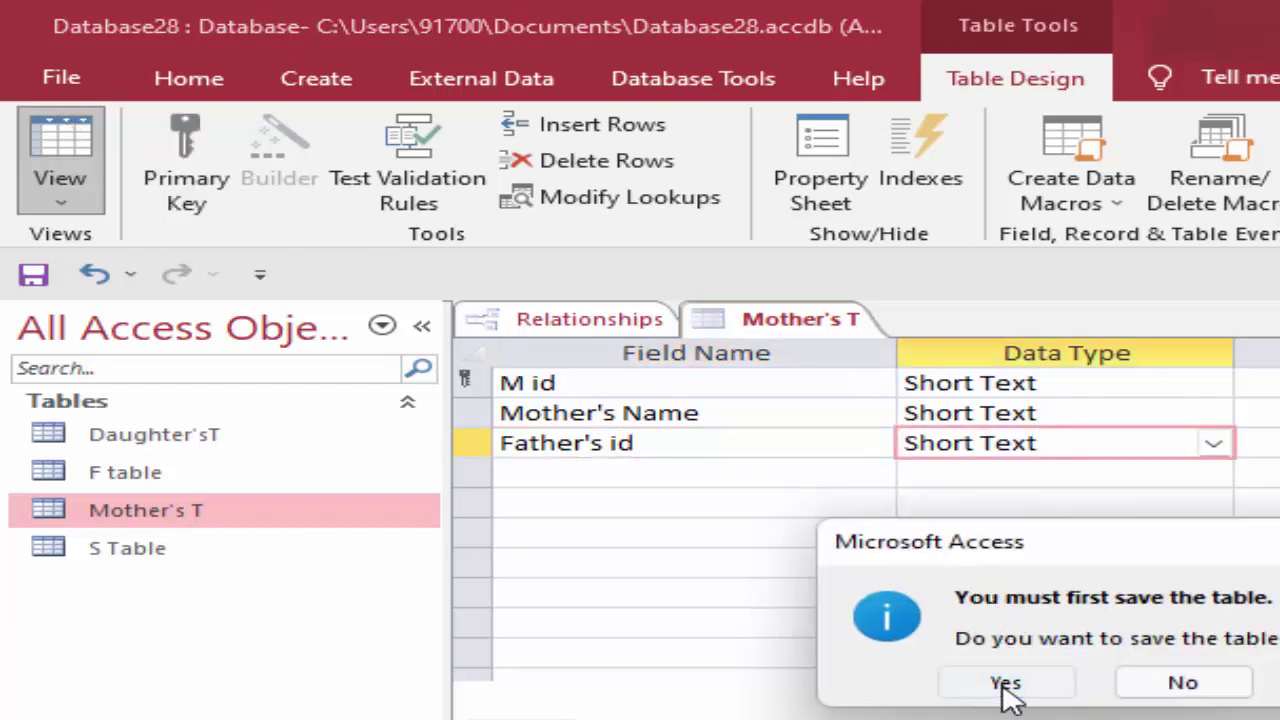
left_click(960, 390)
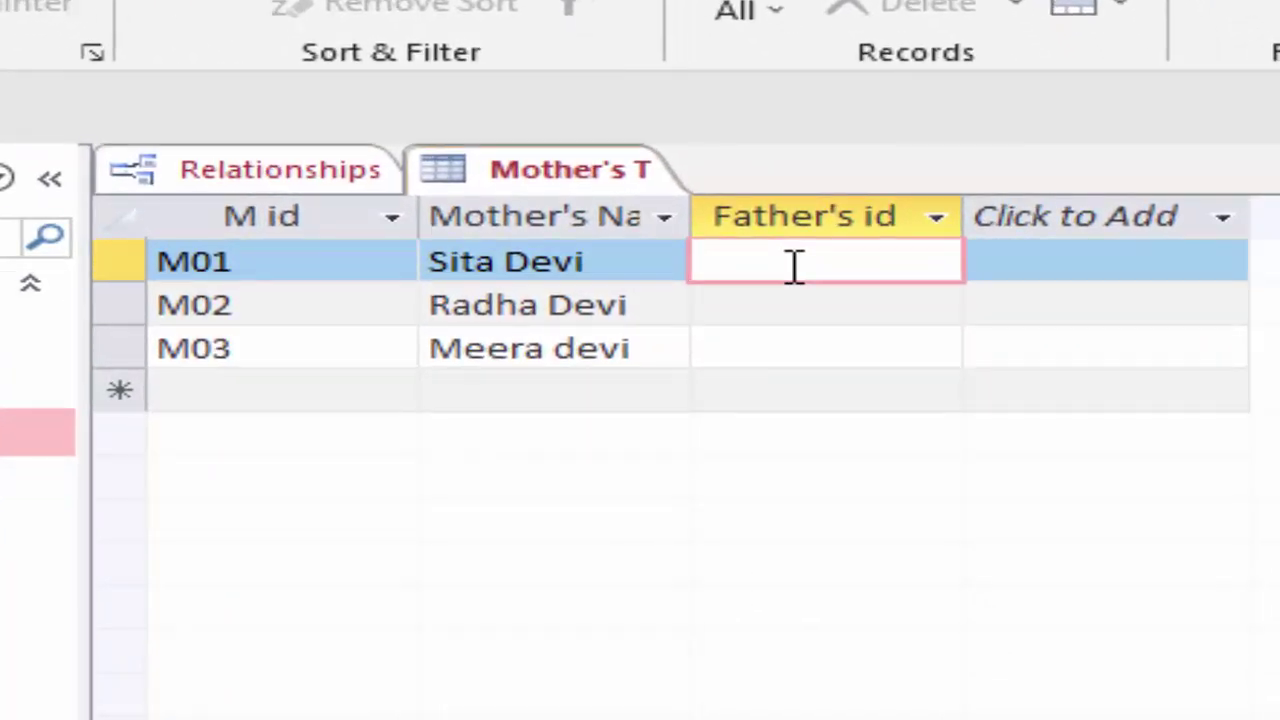
Step: Enter Father's id values F01, F02 and F03 for records M01, M02 and M03
type("F01")
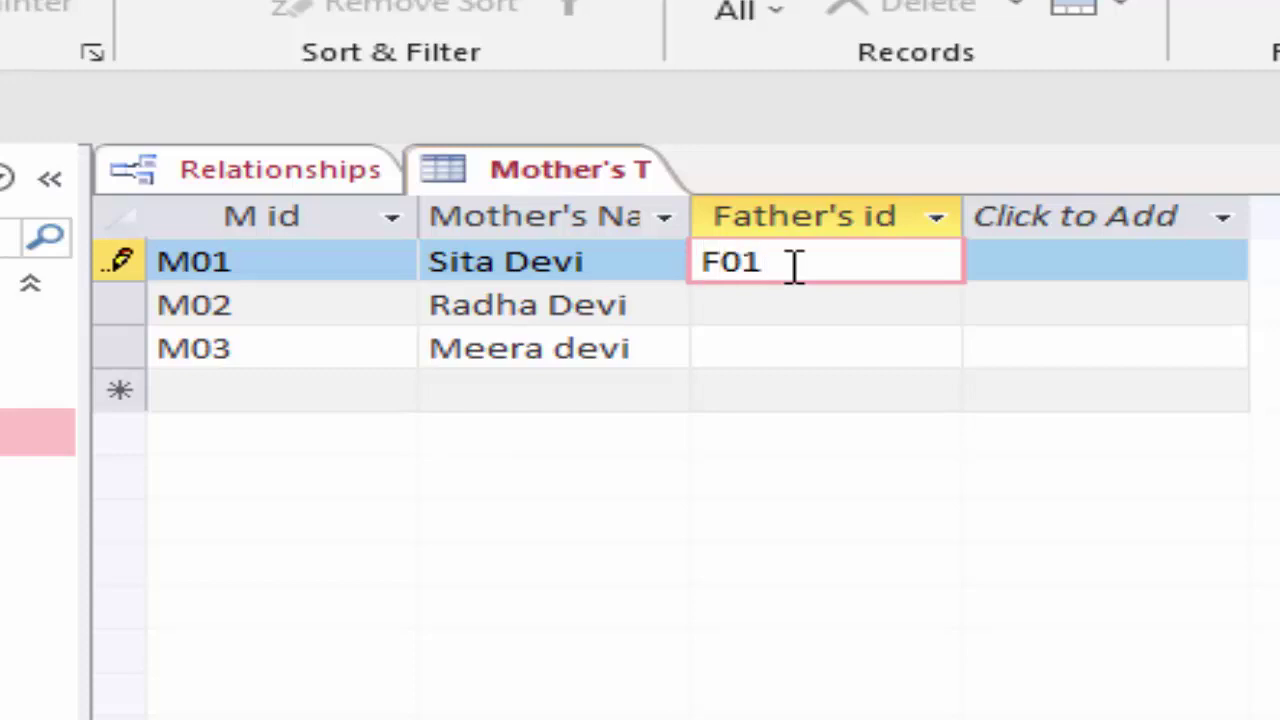
key("Tab")
left_click(791, 313)
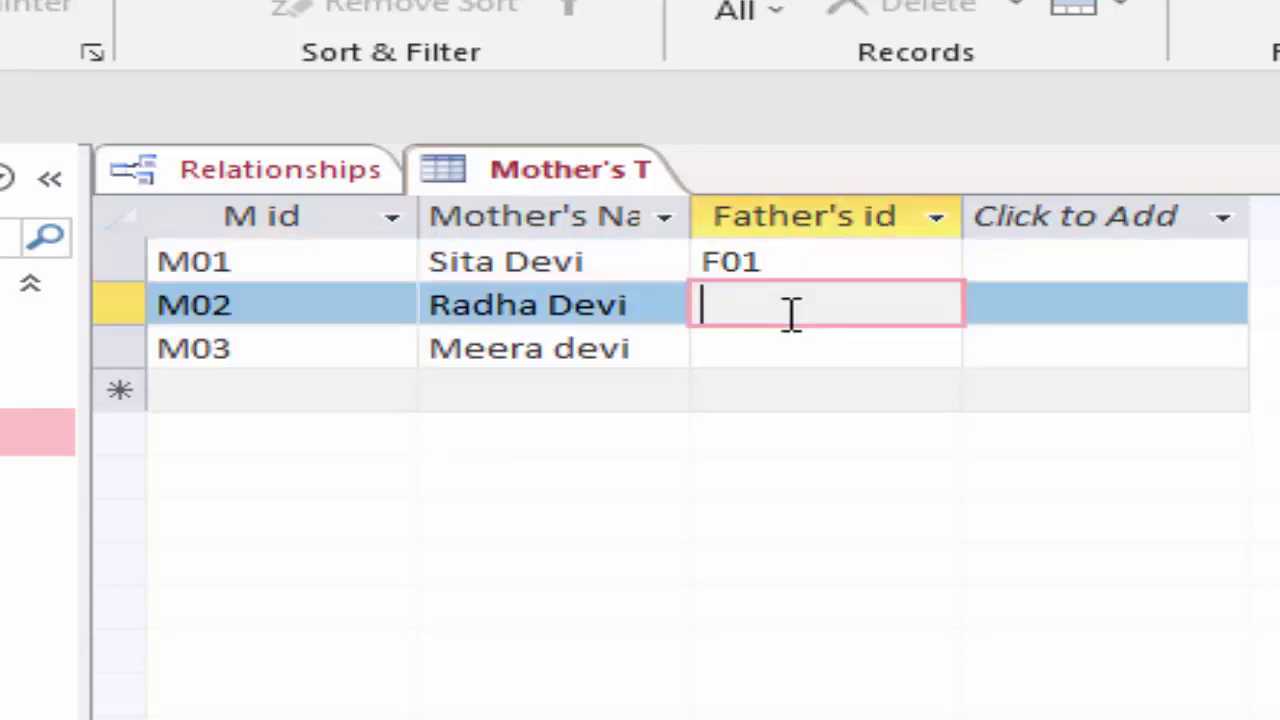
type("F02")
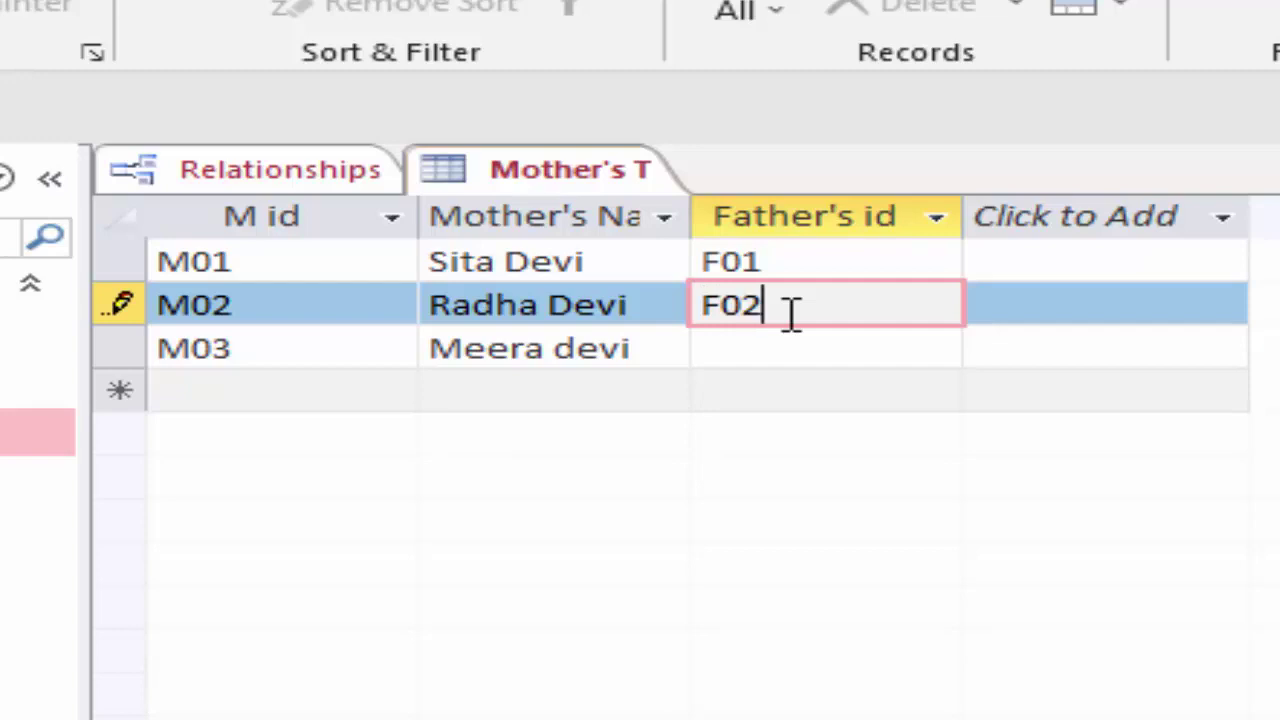
left_click(787, 336)
type("F0")
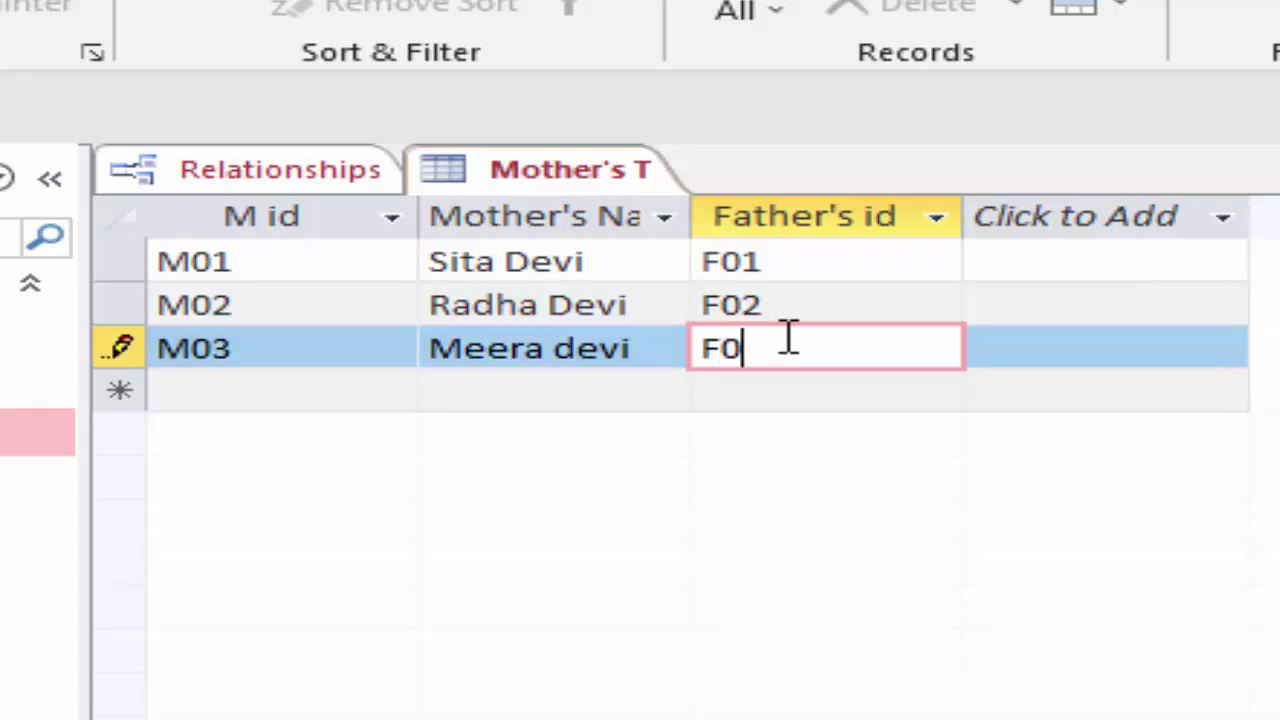
type("3")
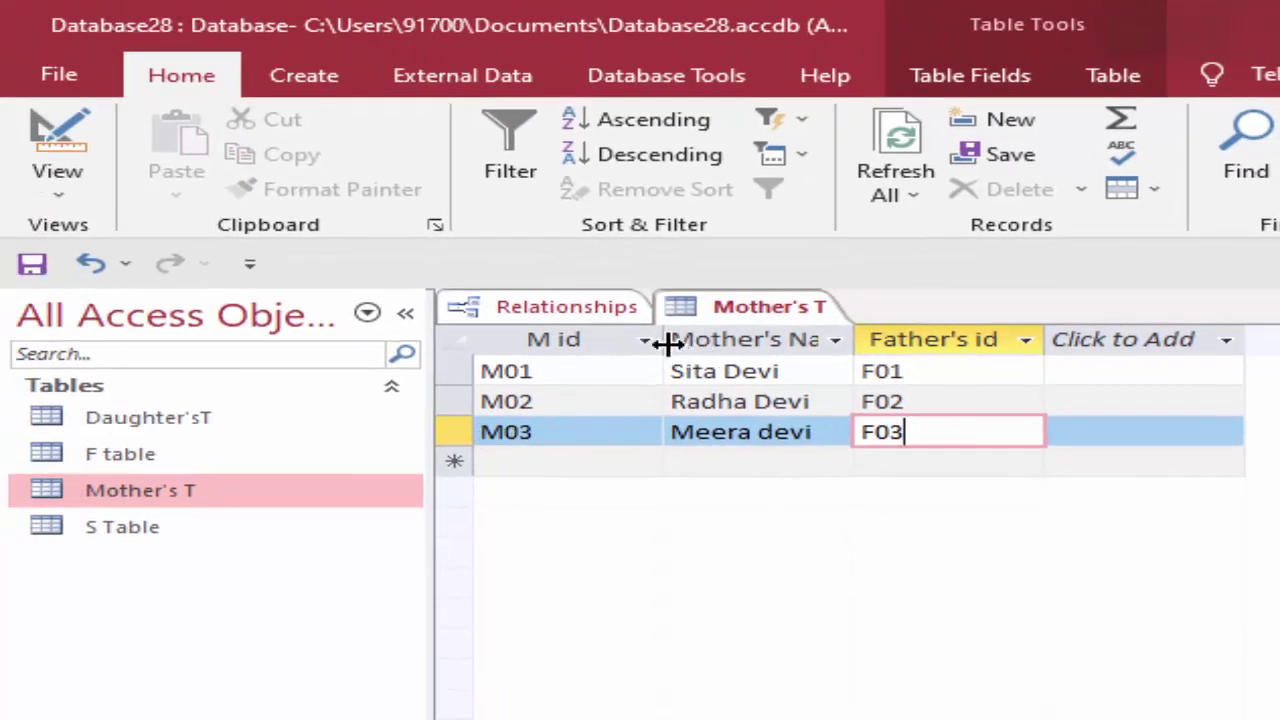
left_click(610, 317)
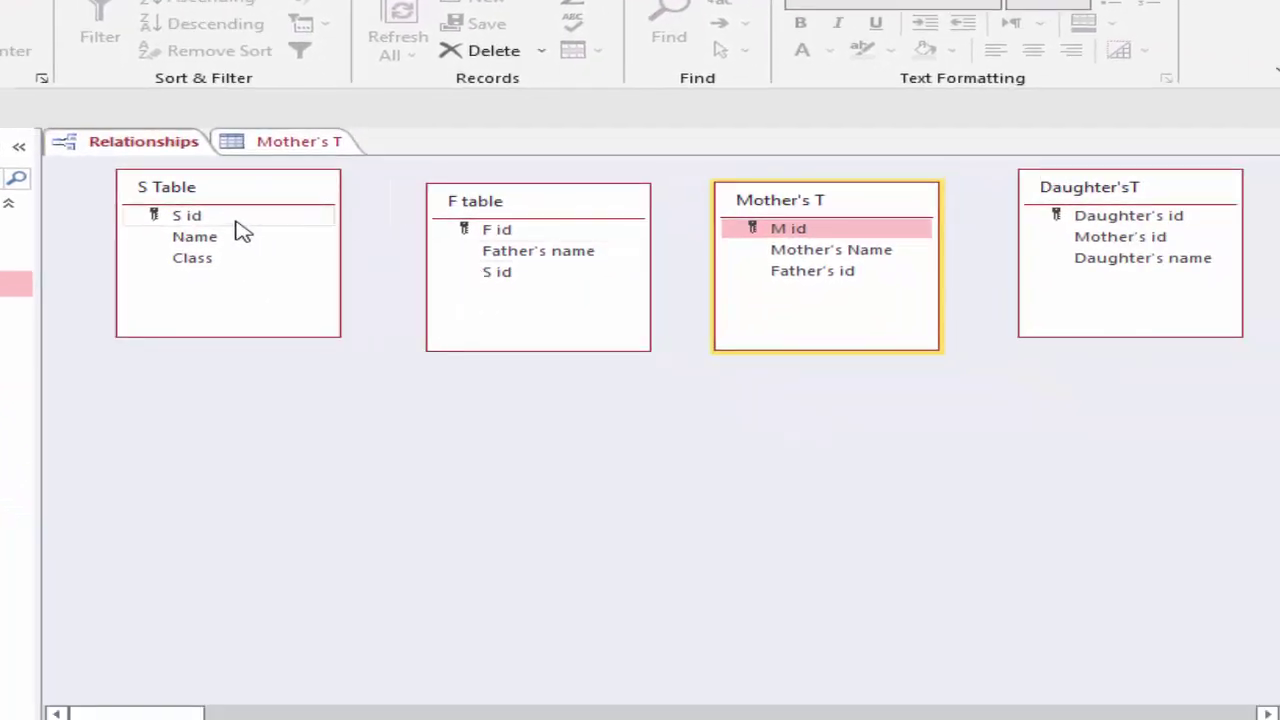
Step: Relate S Table's S id to F table one-to-many with referential integrity and both cascades
left_click_drag(225, 217, 482, 276)
left_click(318, 262)
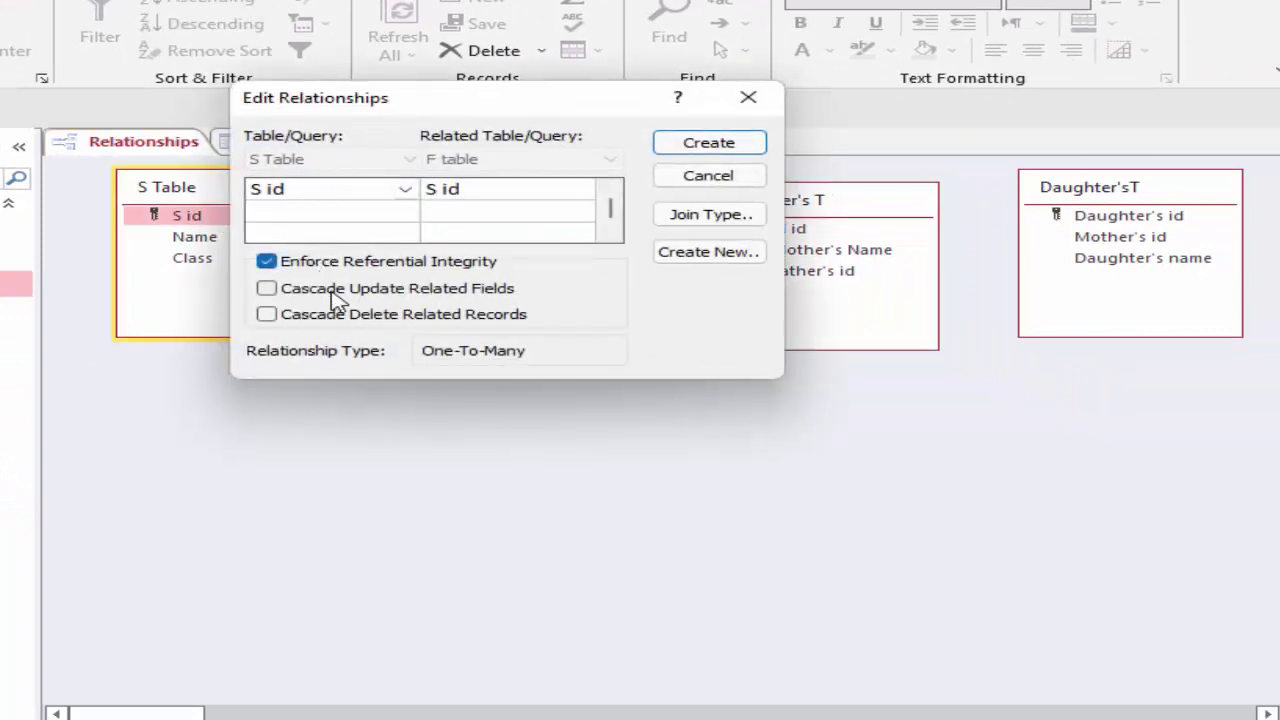
left_click(334, 288)
left_click(354, 314)
left_click(734, 150)
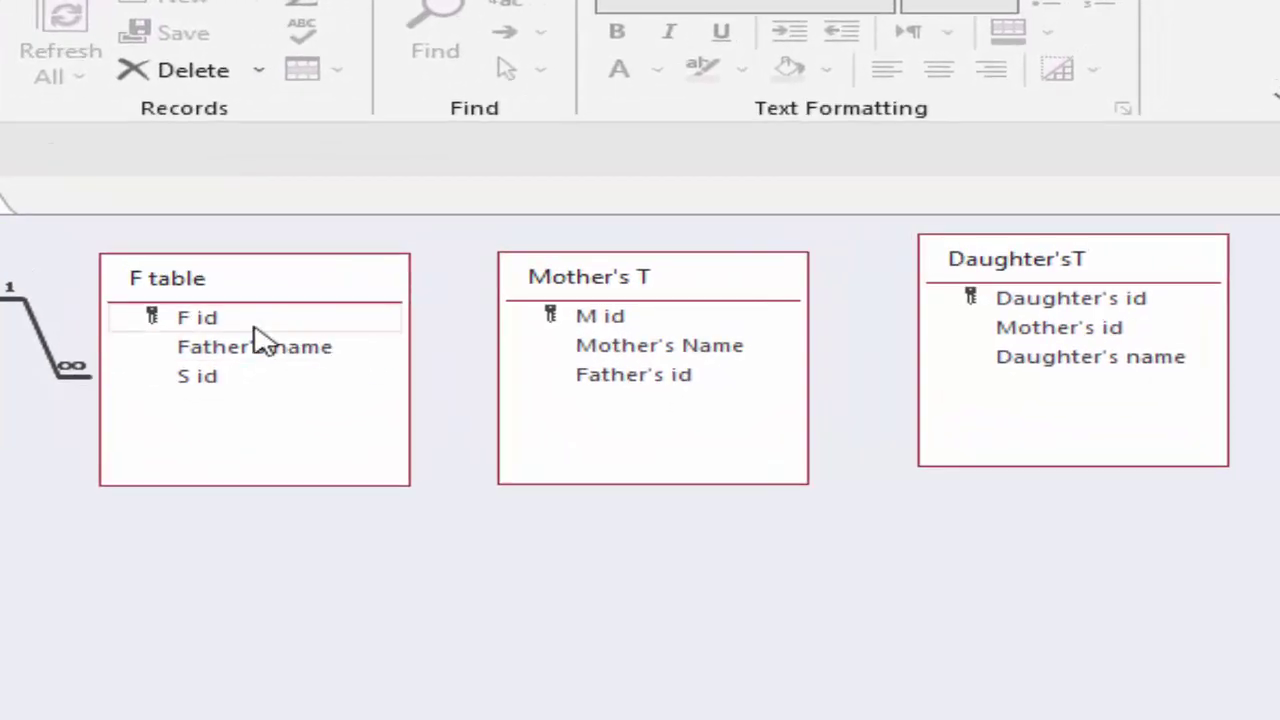
Step: Try relating F id to Mother's T's Father's id with referential integrity and both cascades
mouse_move(237, 322)
left_mouse_down()
mouse_move(410, 320)
mouse_move(617, 378)
left_mouse_up()
left_click(256, 318)
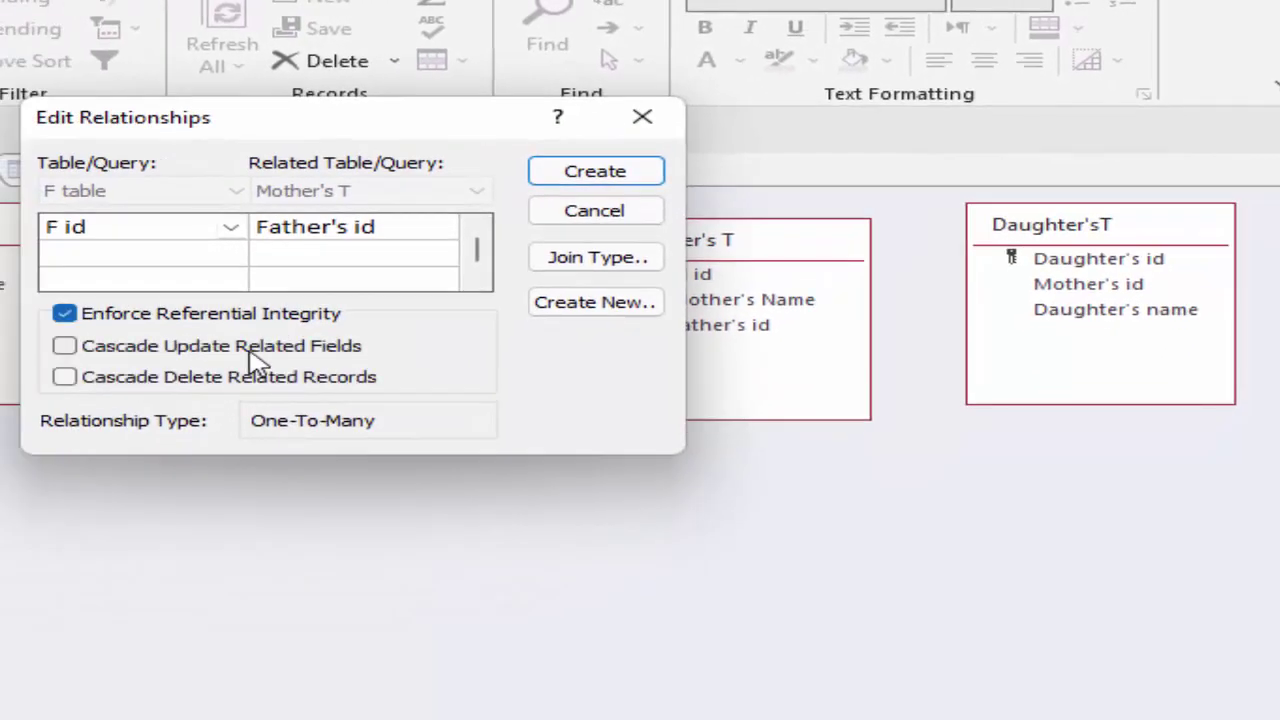
left_click(244, 349)
left_click(256, 381)
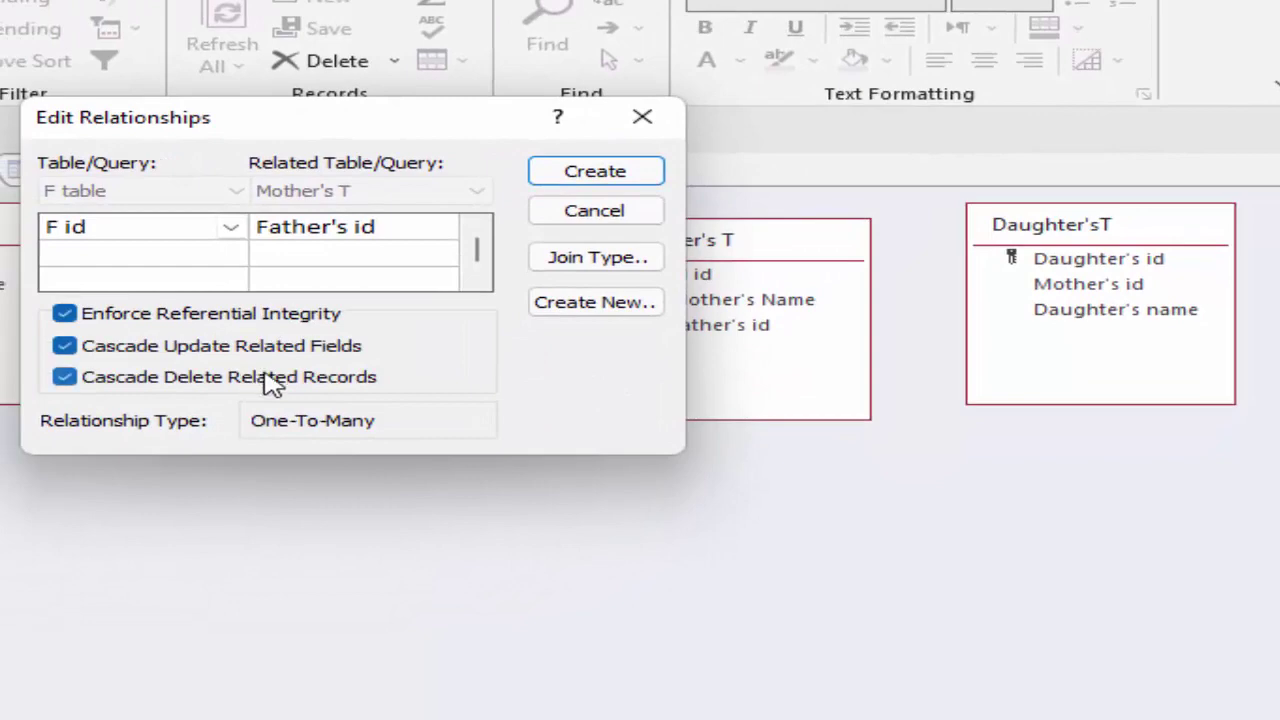
left_click(584, 172)
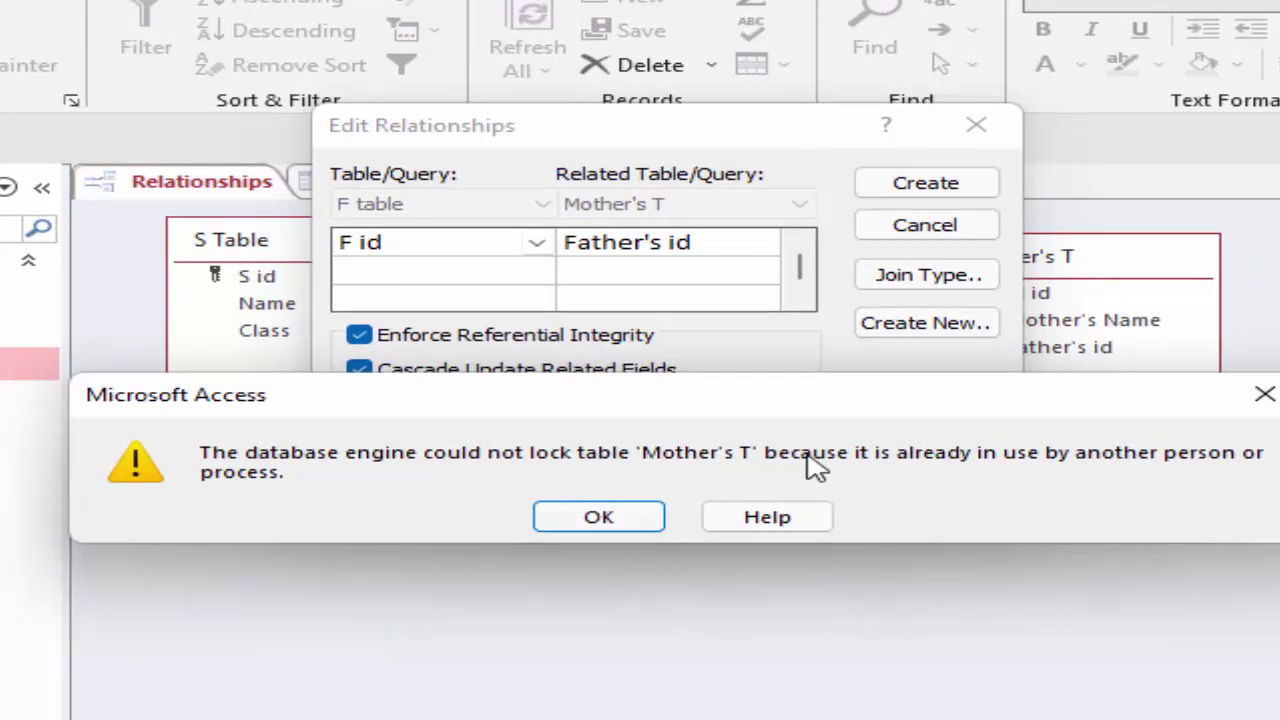
Step: Dismiss the table-lock error and cancel the pending F table–Mother's T relationship
left_click(1265, 394)
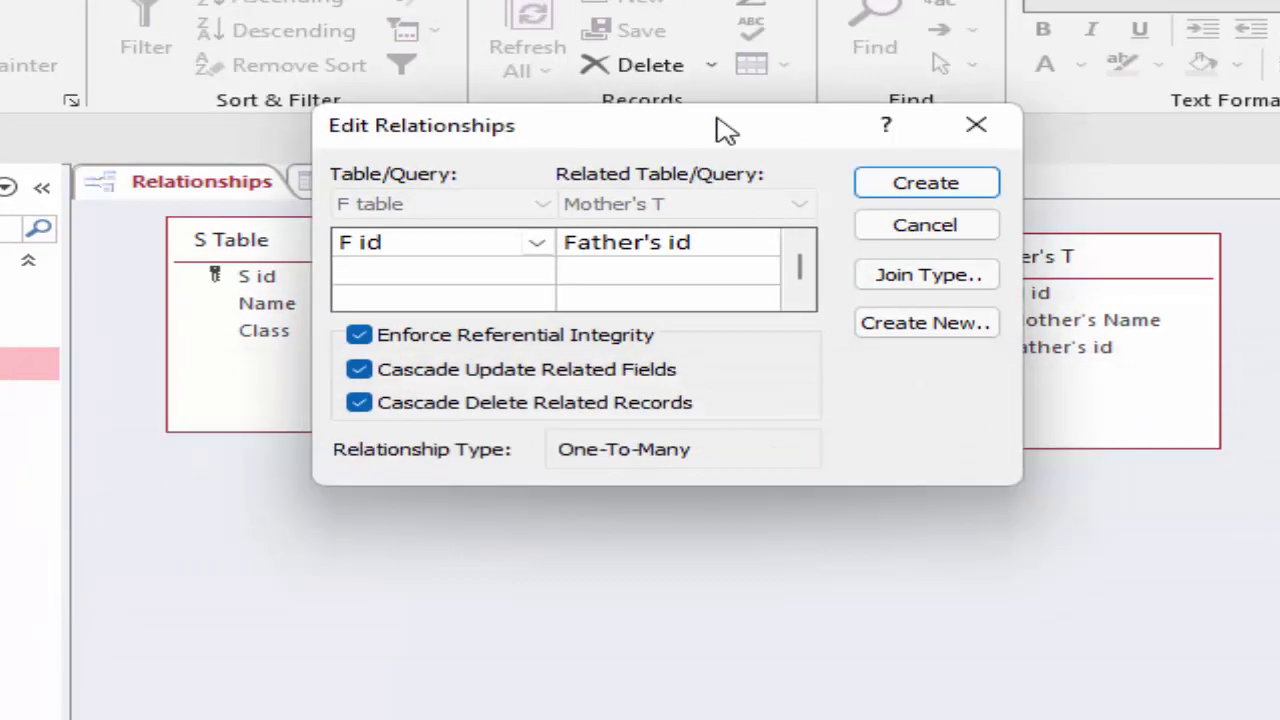
left_click_drag(723, 129, 721, 448)
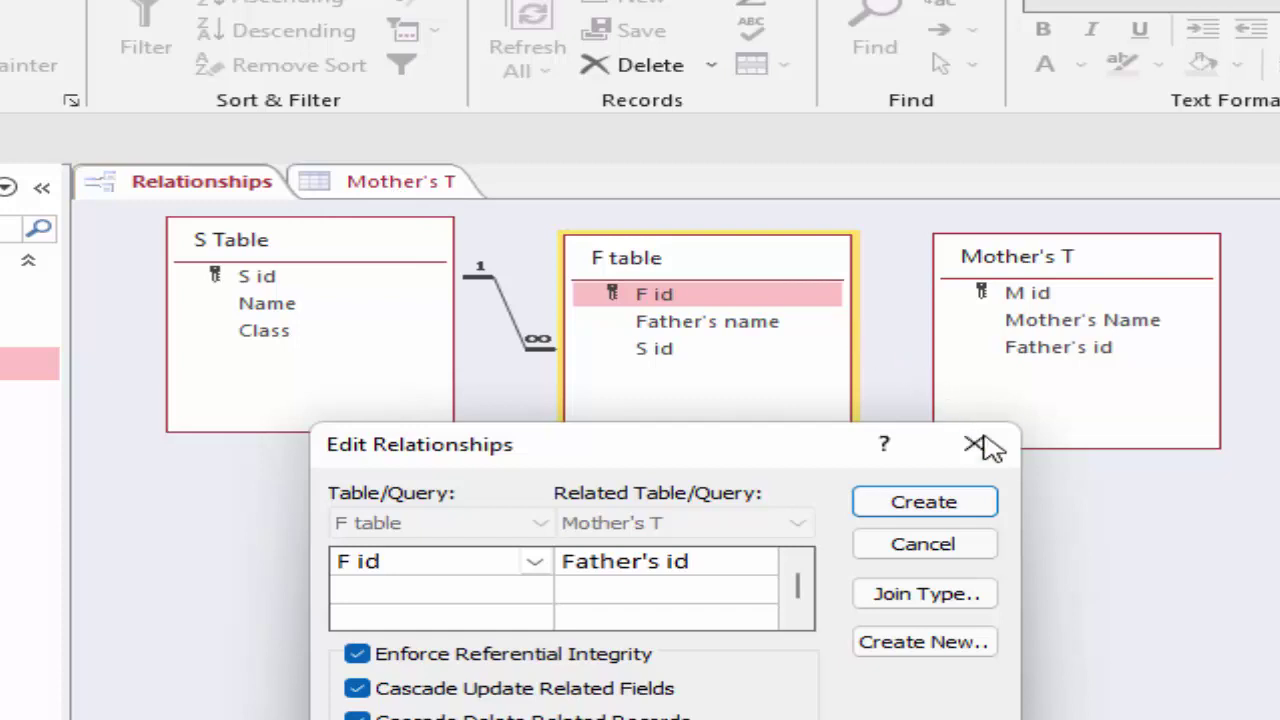
left_click(976, 443)
Step: Close the Mother's T datasheet tab
right_click(375, 181)
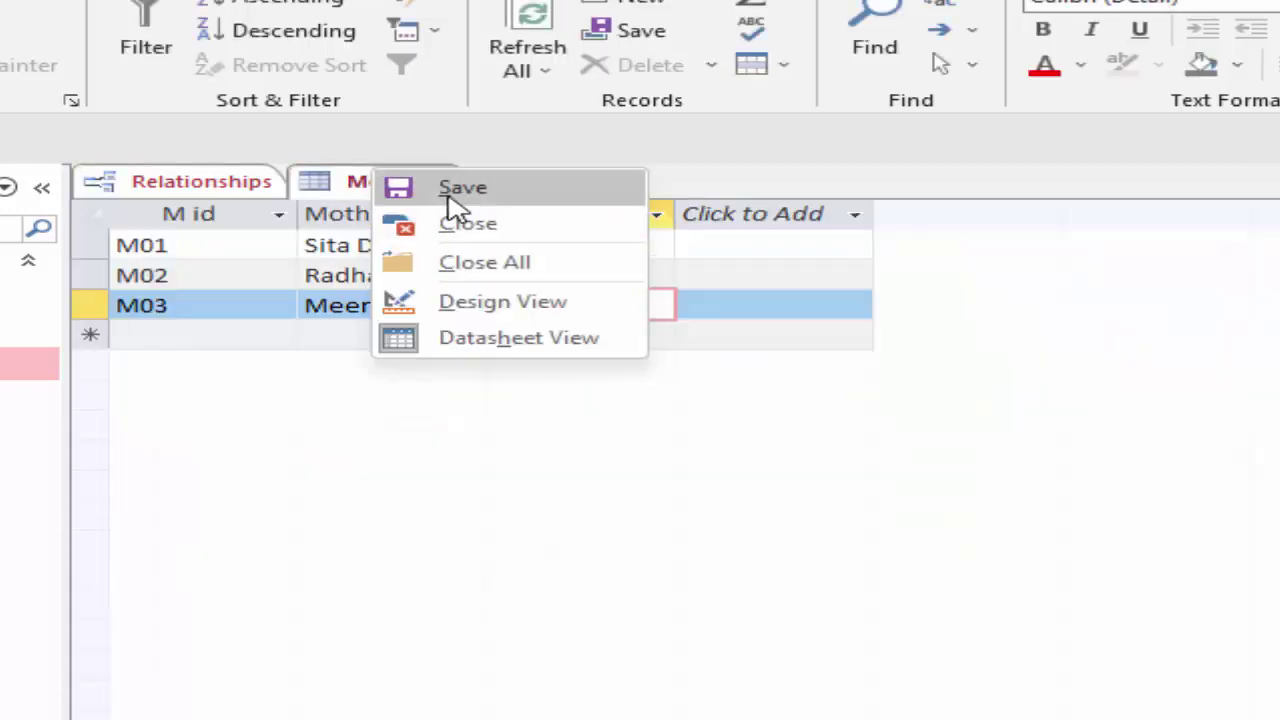
left_click(366, 180)
right_click(368, 180)
left_click(463, 231)
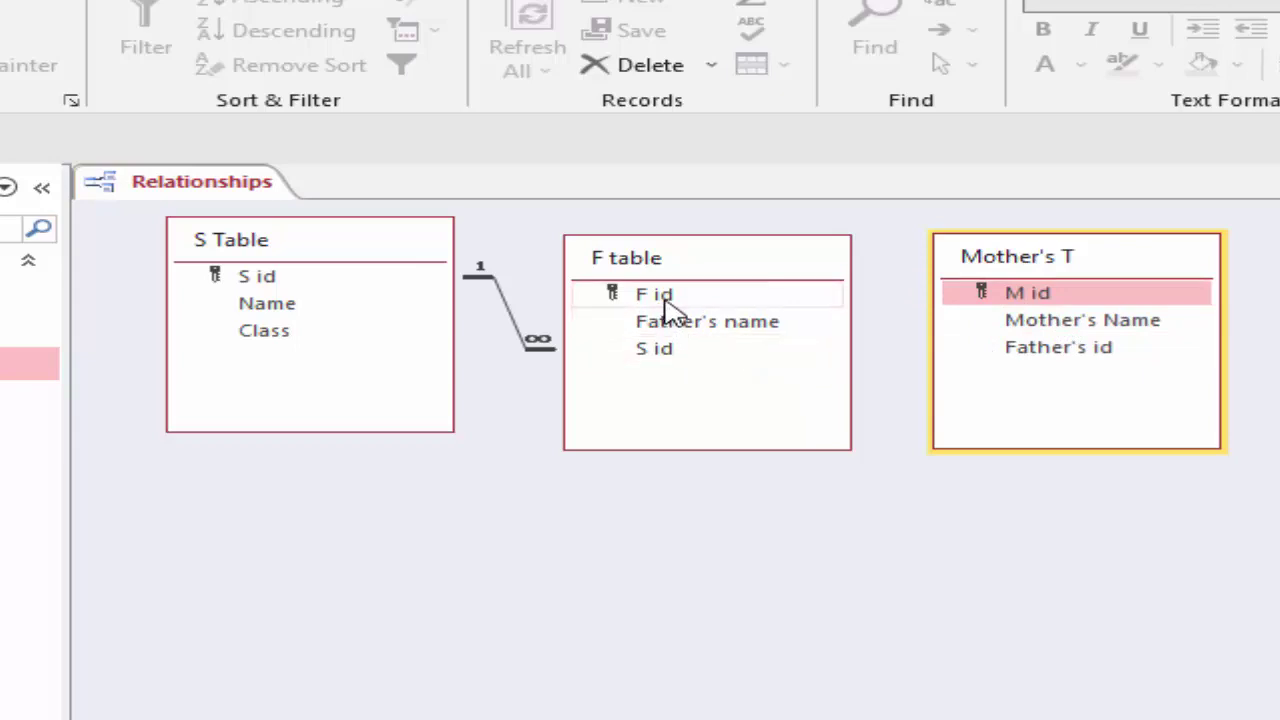
Step: Link F table's F id to Mother's T's Father's id one-to-many with integrity and both cascades
left_click_drag(688, 306, 1062, 362)
left_click_drag(1065, 365, 1058, 350)
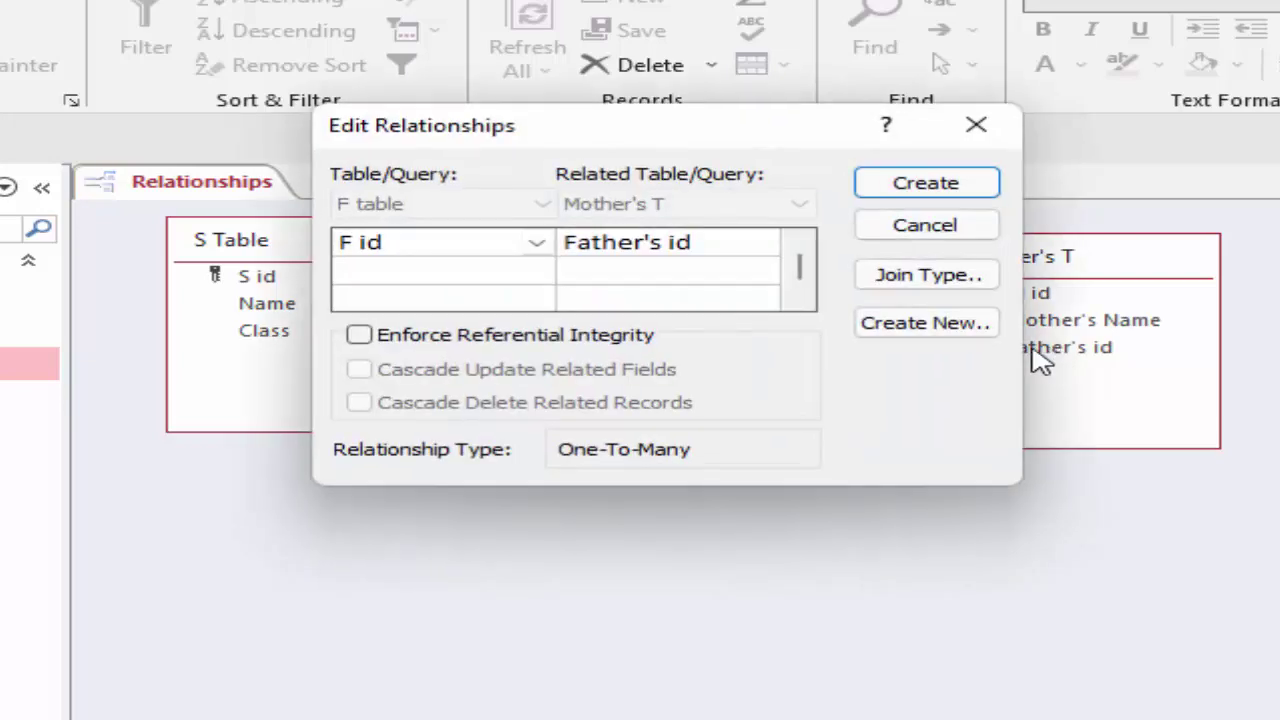
left_click(563, 337)
left_click(563, 369)
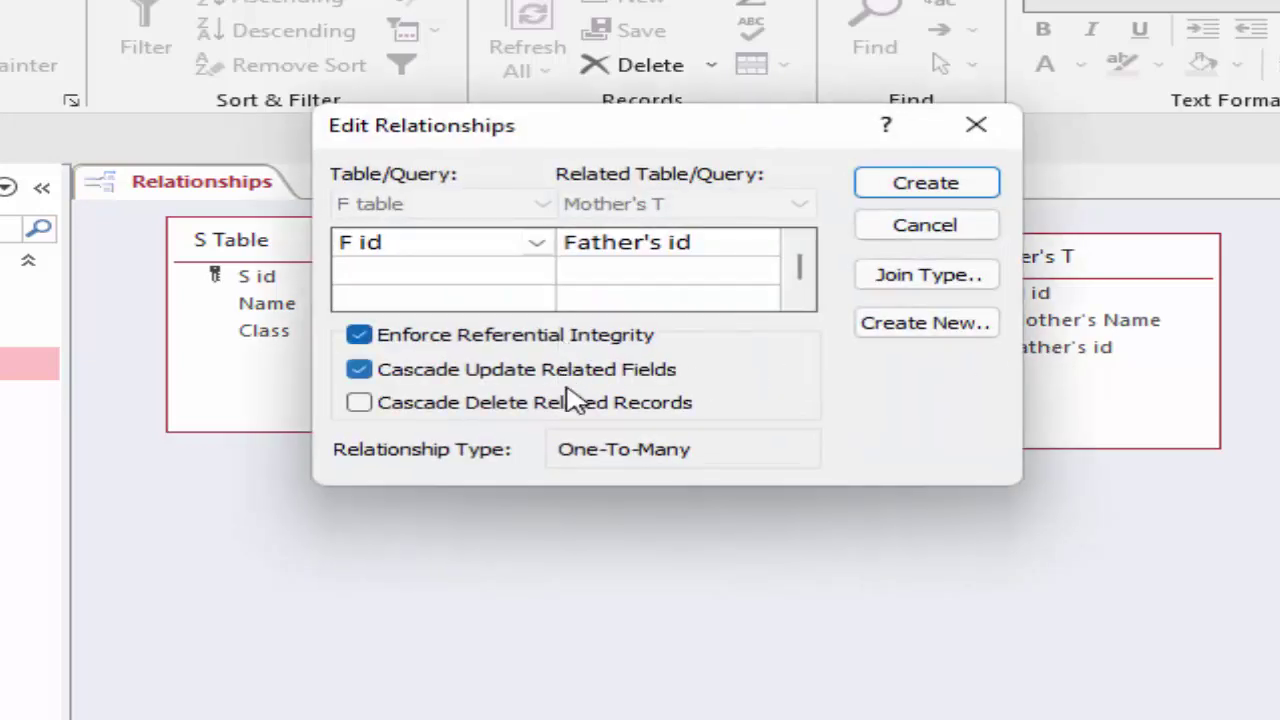
left_click(592, 405)
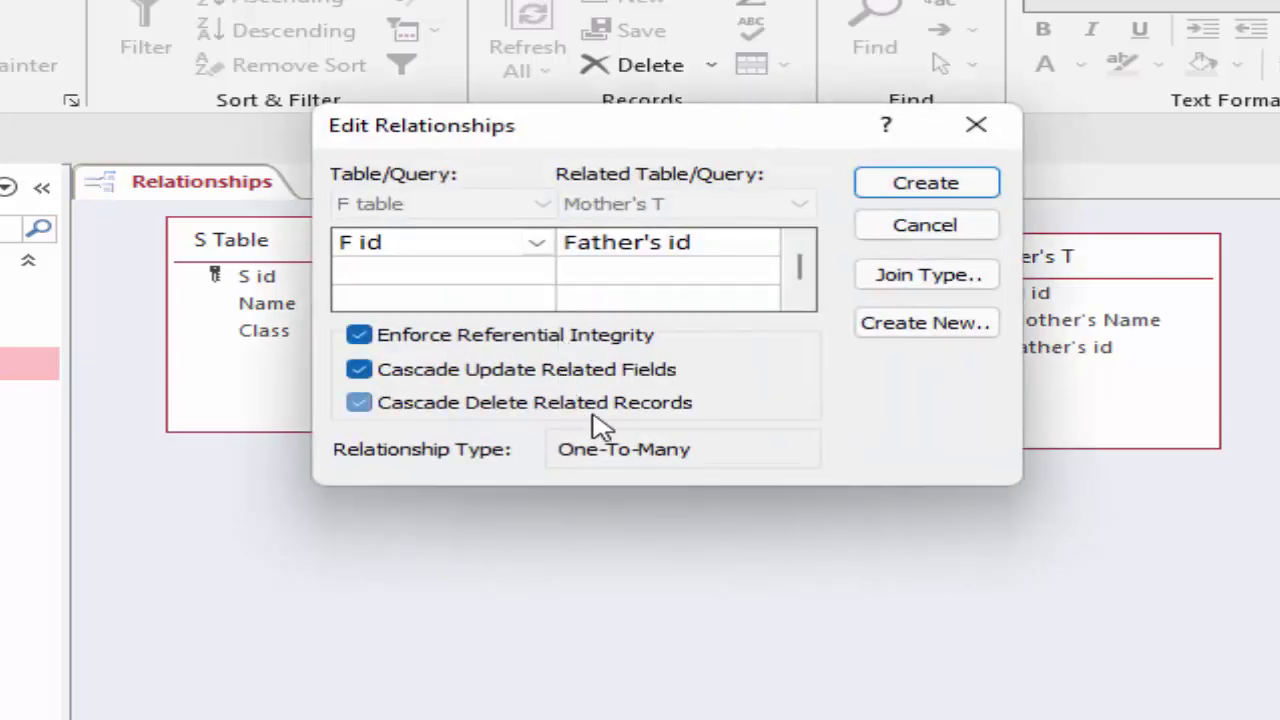
left_click(905, 190)
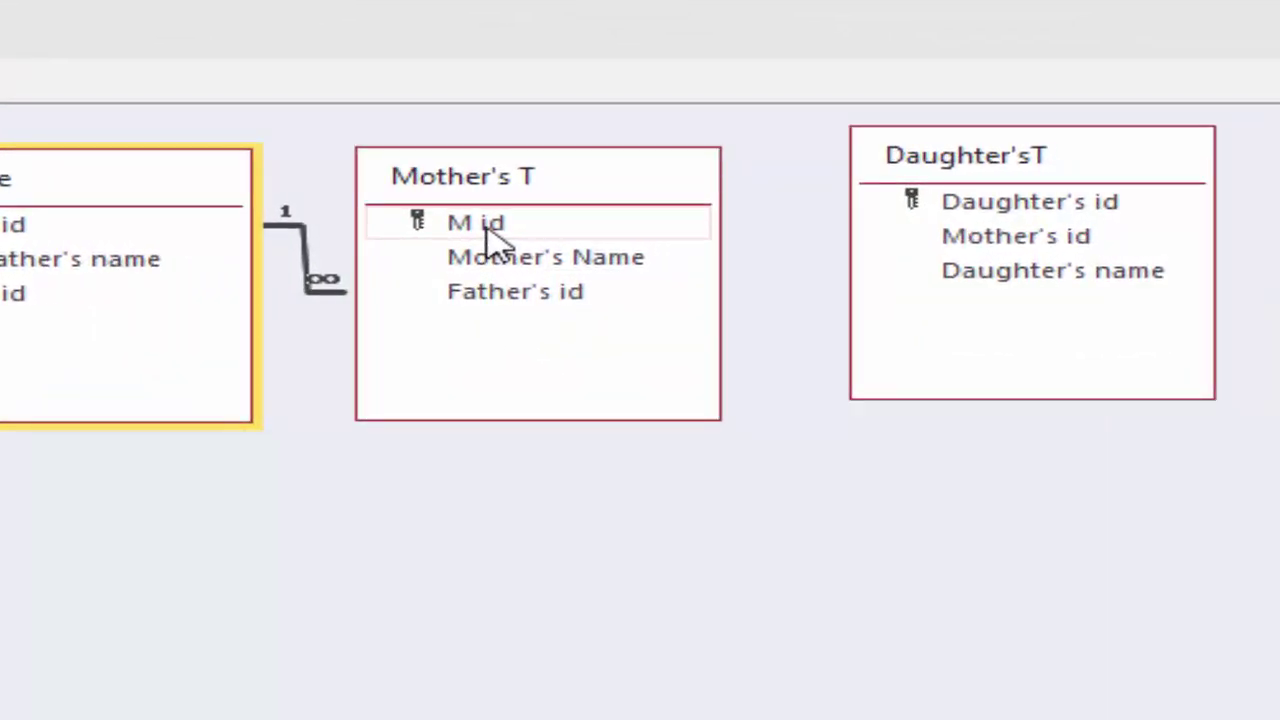
Step: Link Mother's T's M id to Daughter'sT's Mother's id one-to-many with integrity and both cascades
left_click_drag(490, 235, 940, 245)
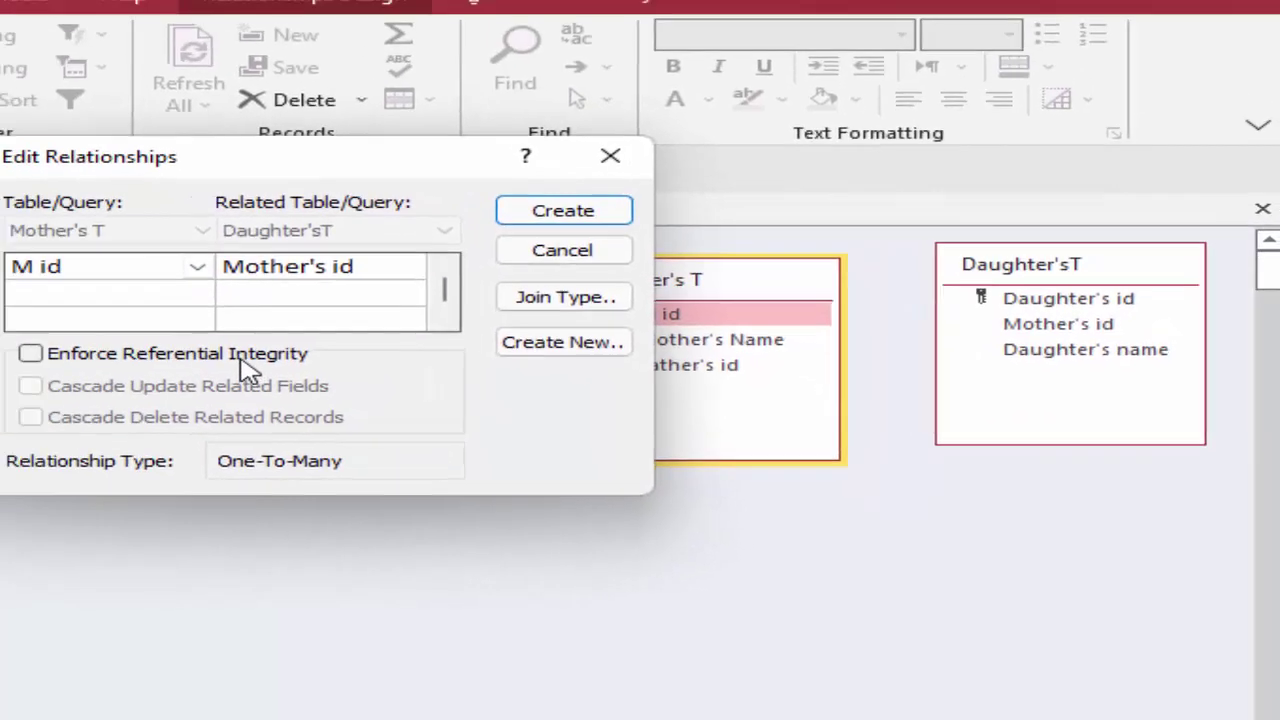
left_click(280, 367)
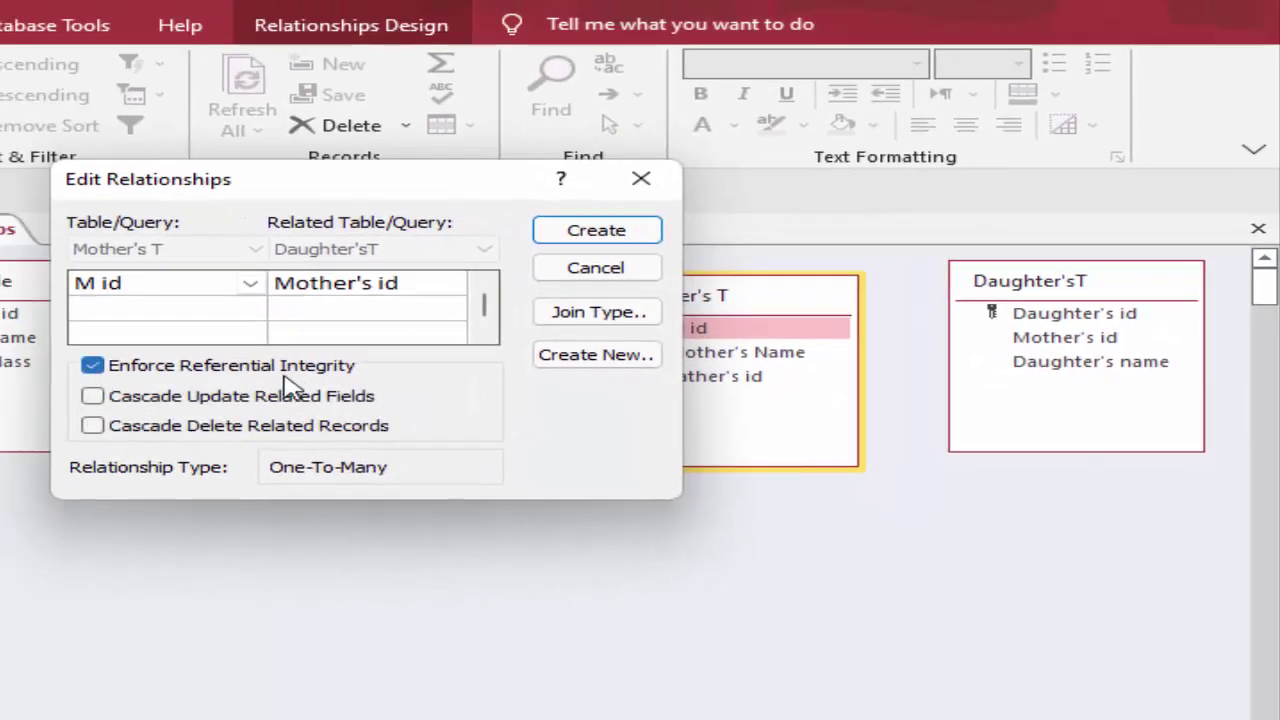
left_click(281, 397)
left_click(289, 431)
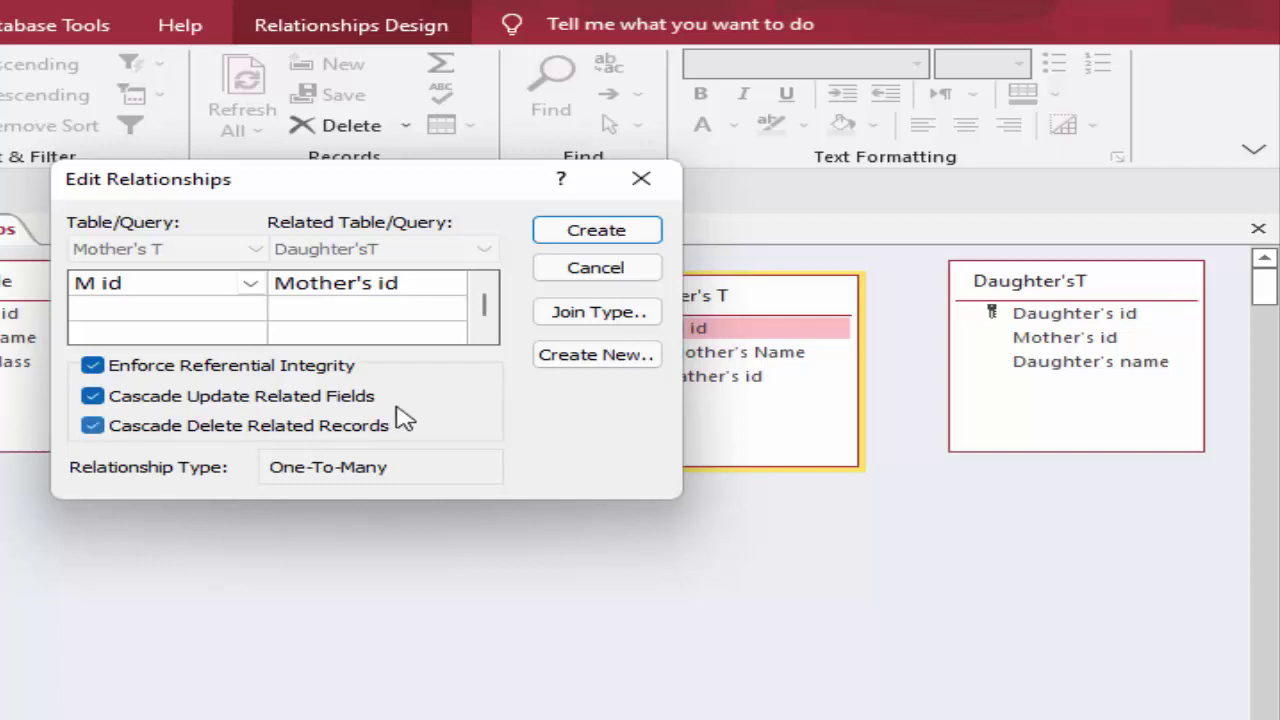
left_click(577, 233)
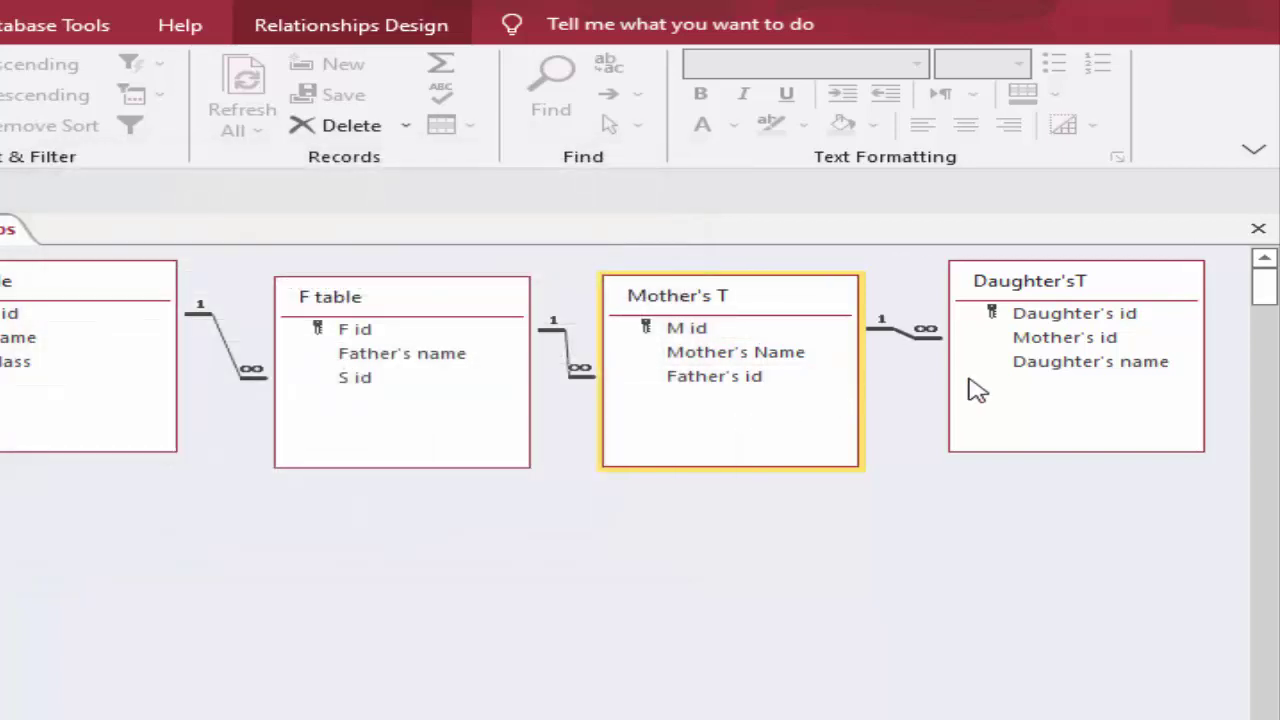
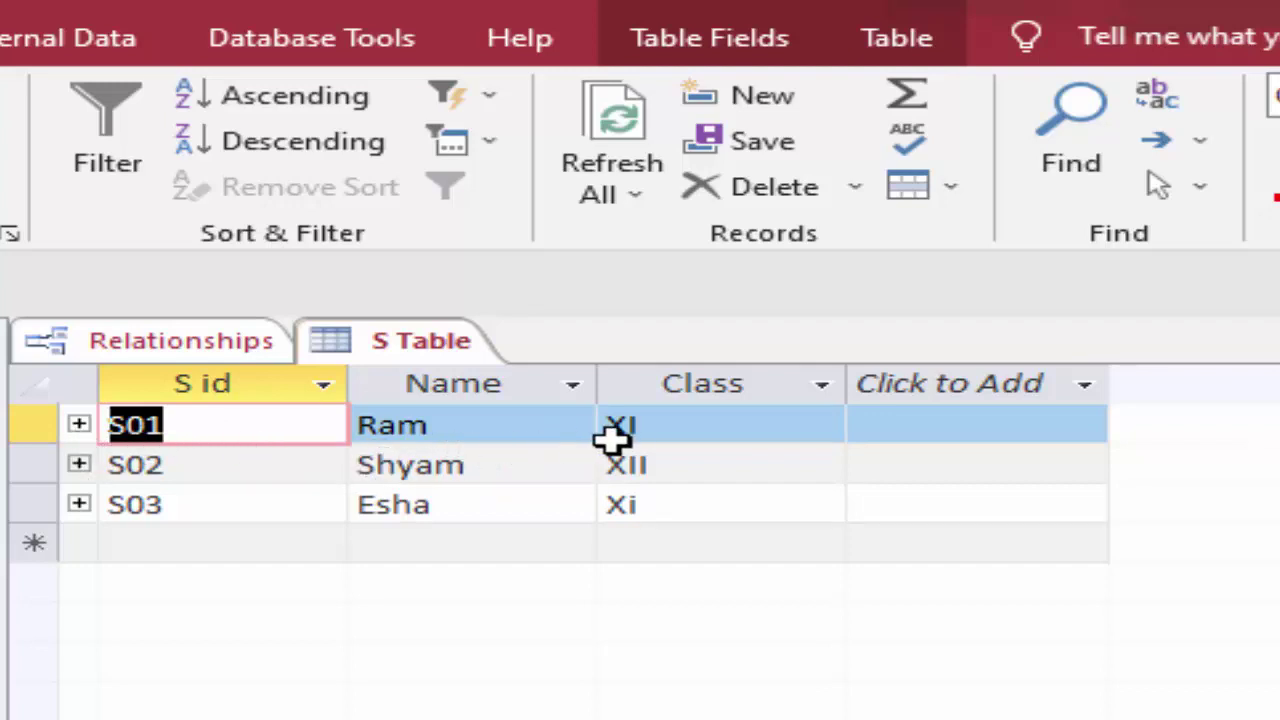
Step: Expand S01 to show its father record F01, then expand F01 to show mother record M01
left_click(80, 424)
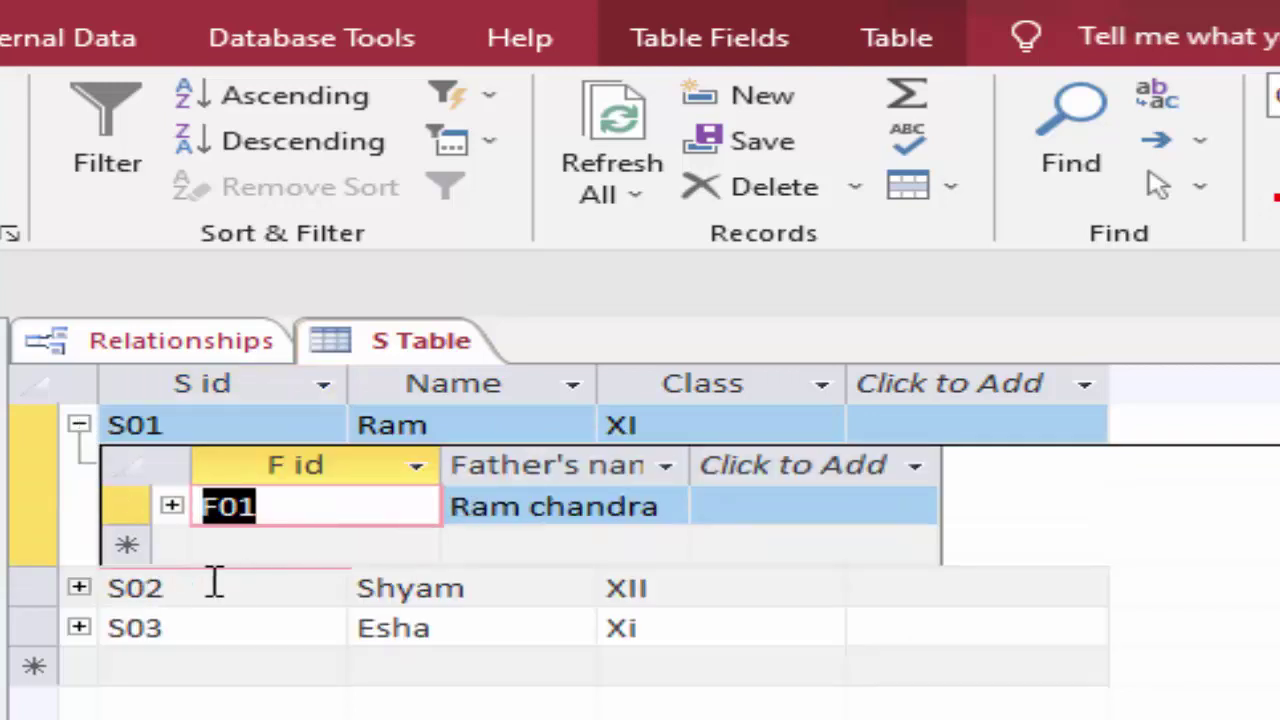
left_click(172, 507)
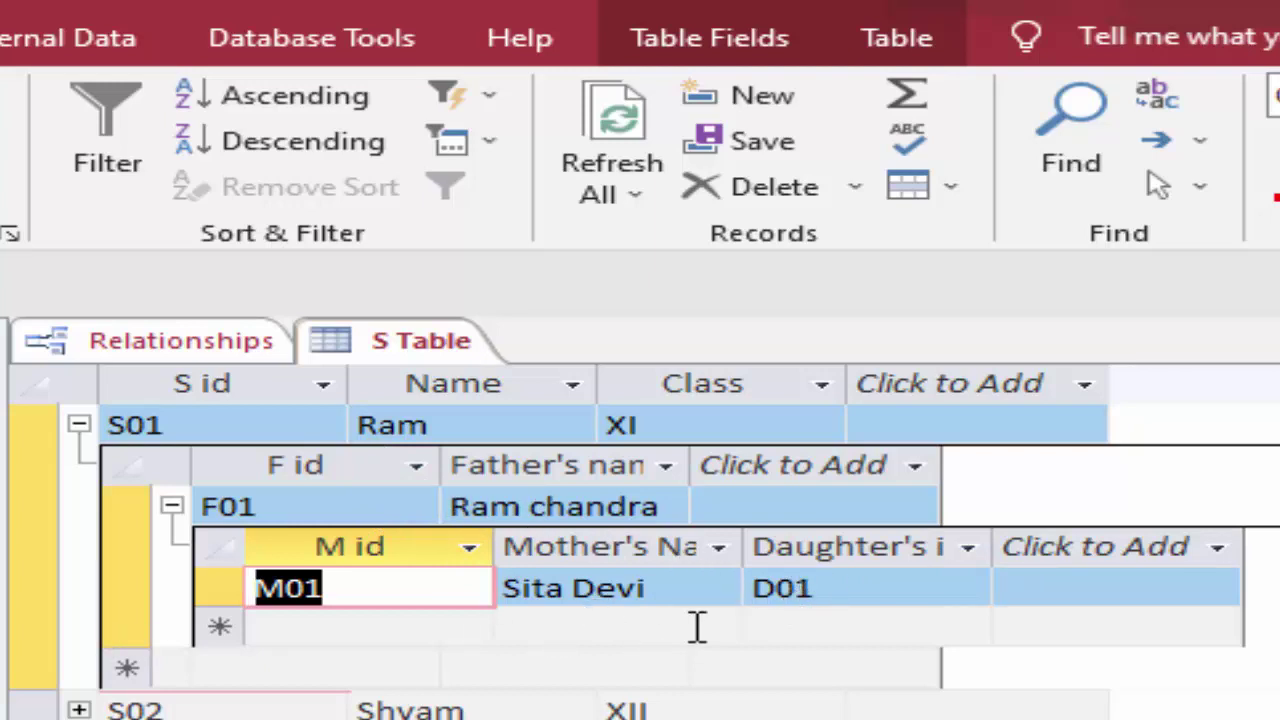
Step: Close S Table and the Relationships layout without saving layout changes
right_click(409, 257)
right_click(388, 278)
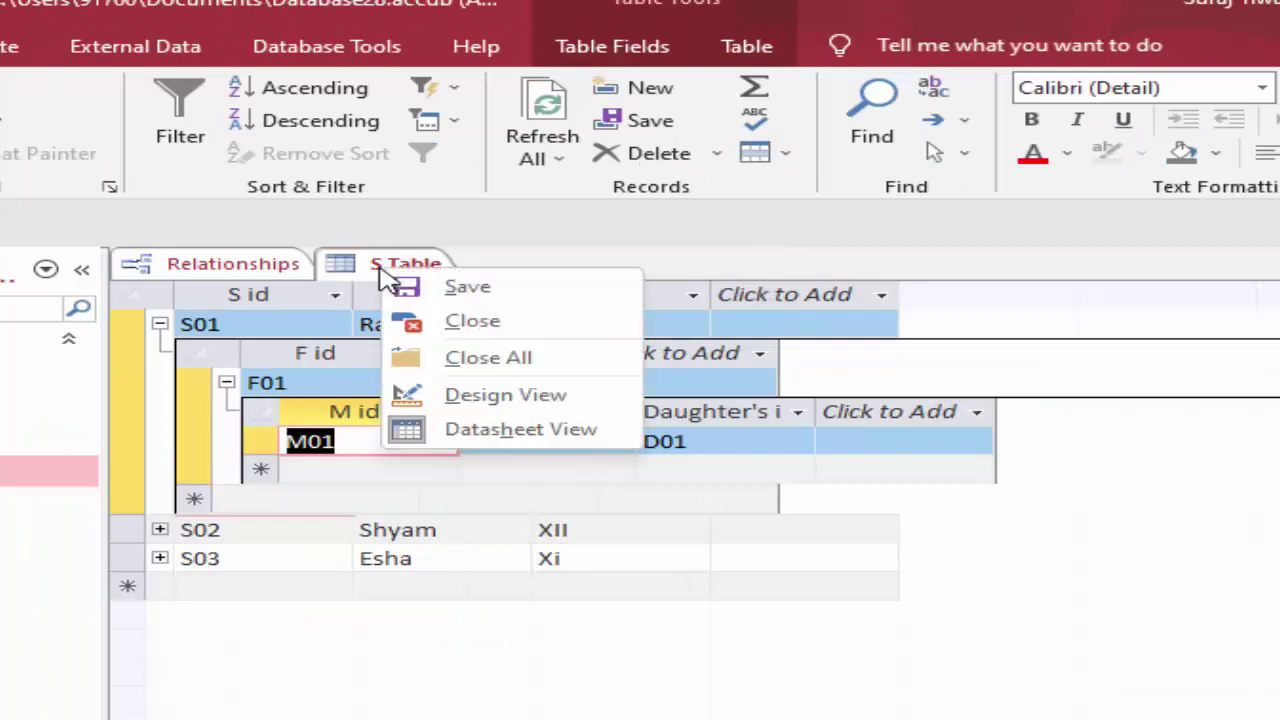
left_click(446, 326)
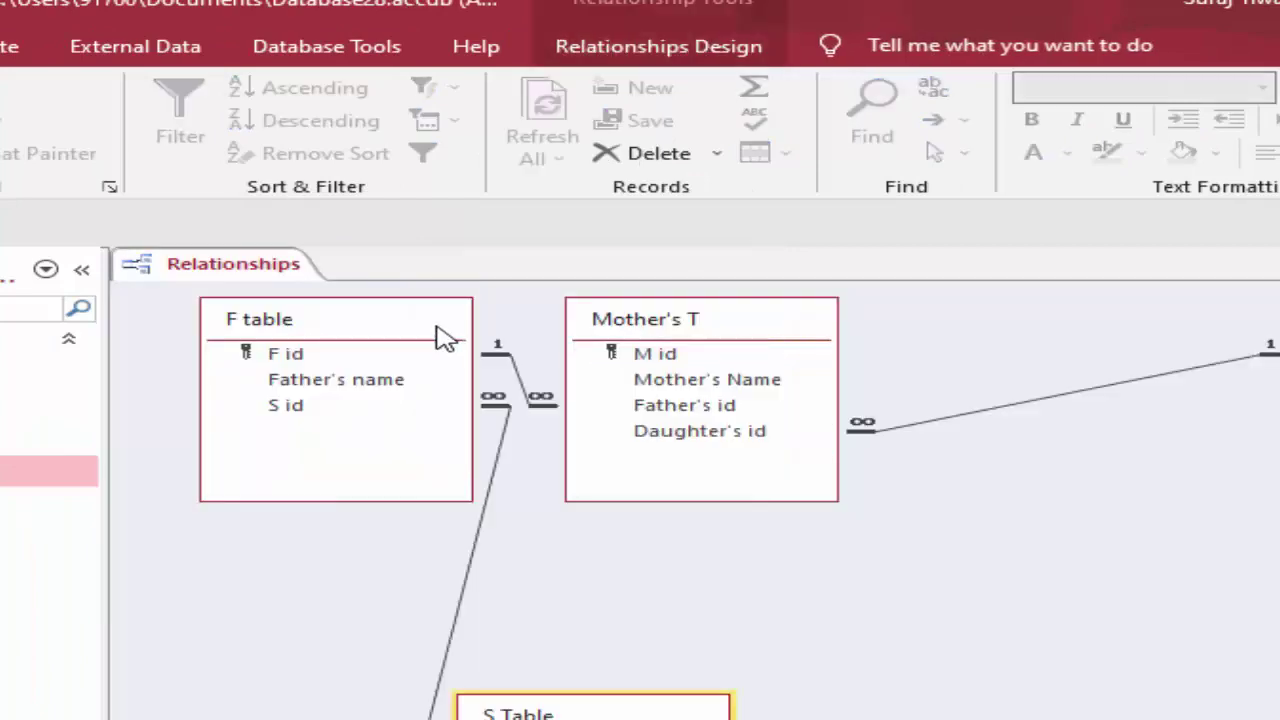
right_click(205, 278)
left_click(252, 315)
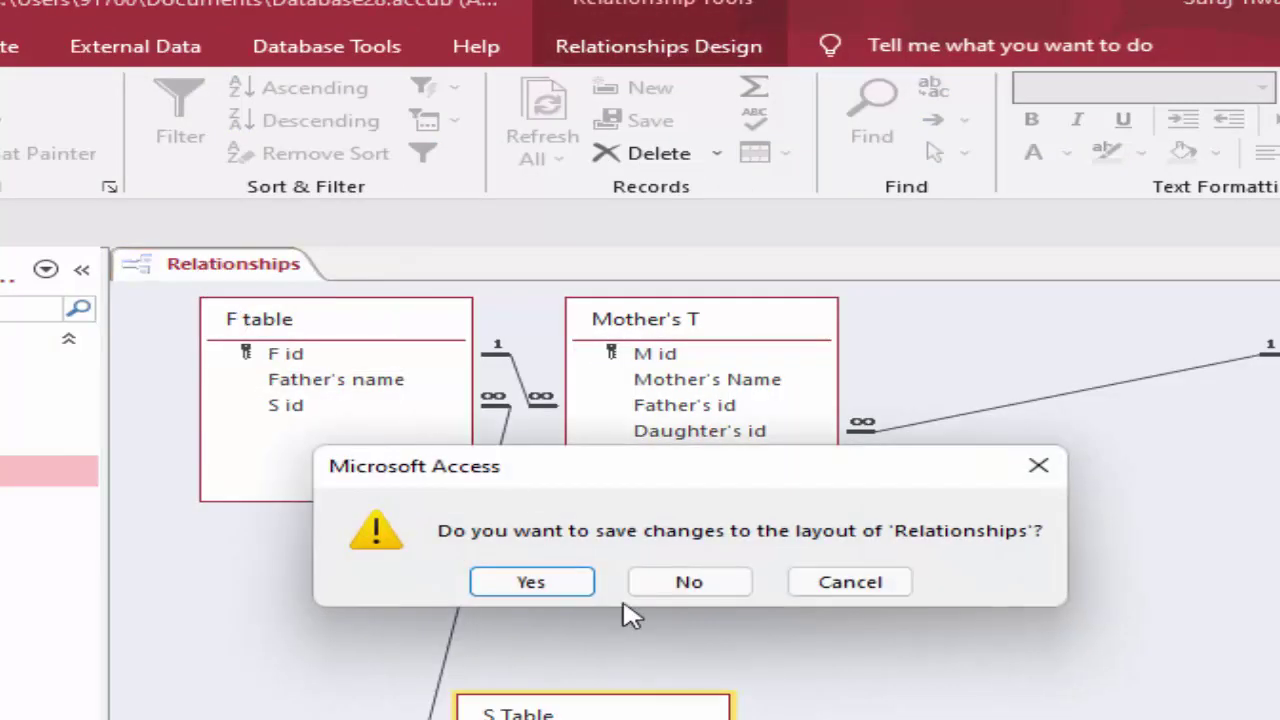
left_click(684, 584)
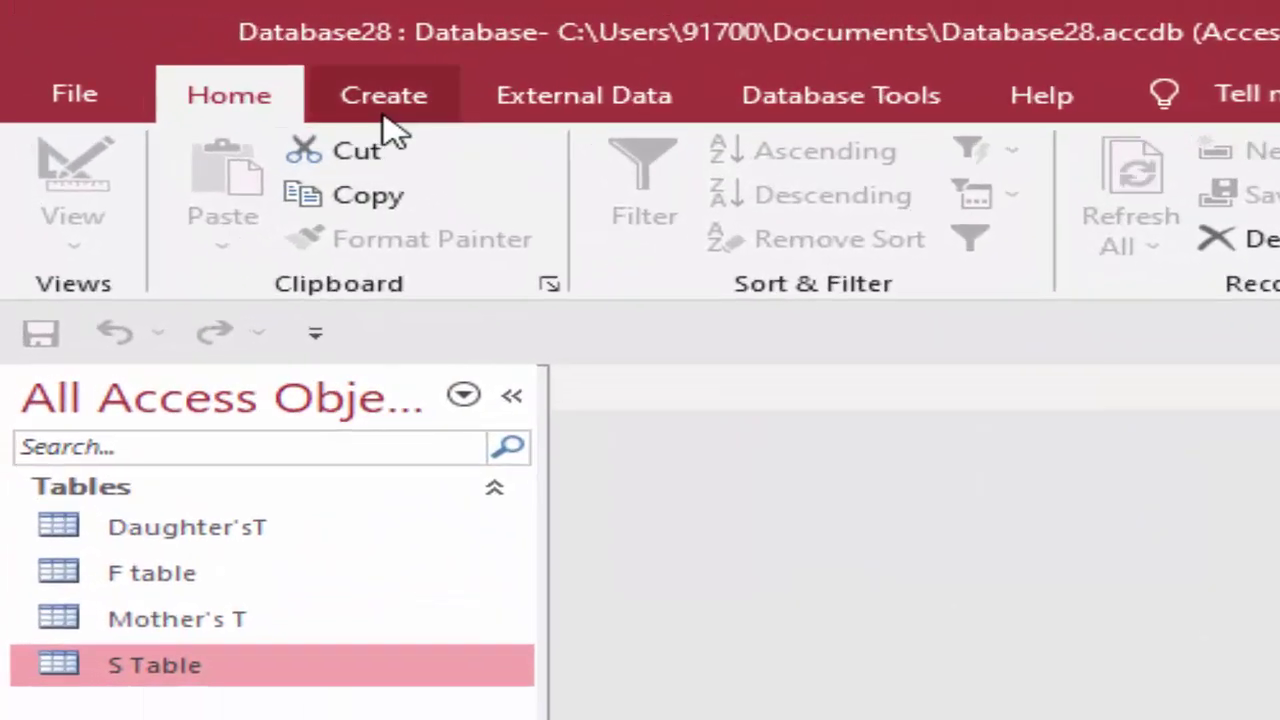
Step: Create a new blank table, save it as Table1 in Design View, and start a field below ID
left_click(384, 100)
left_click(305, 190)
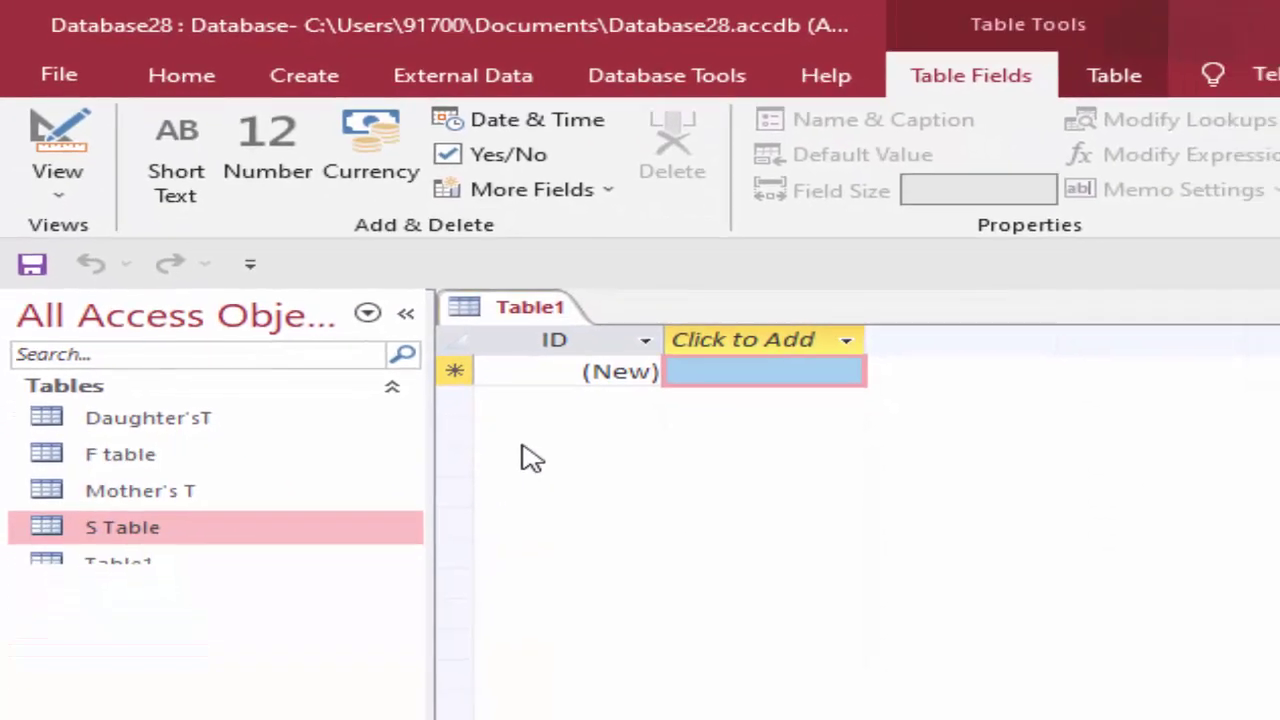
left_click(57, 145)
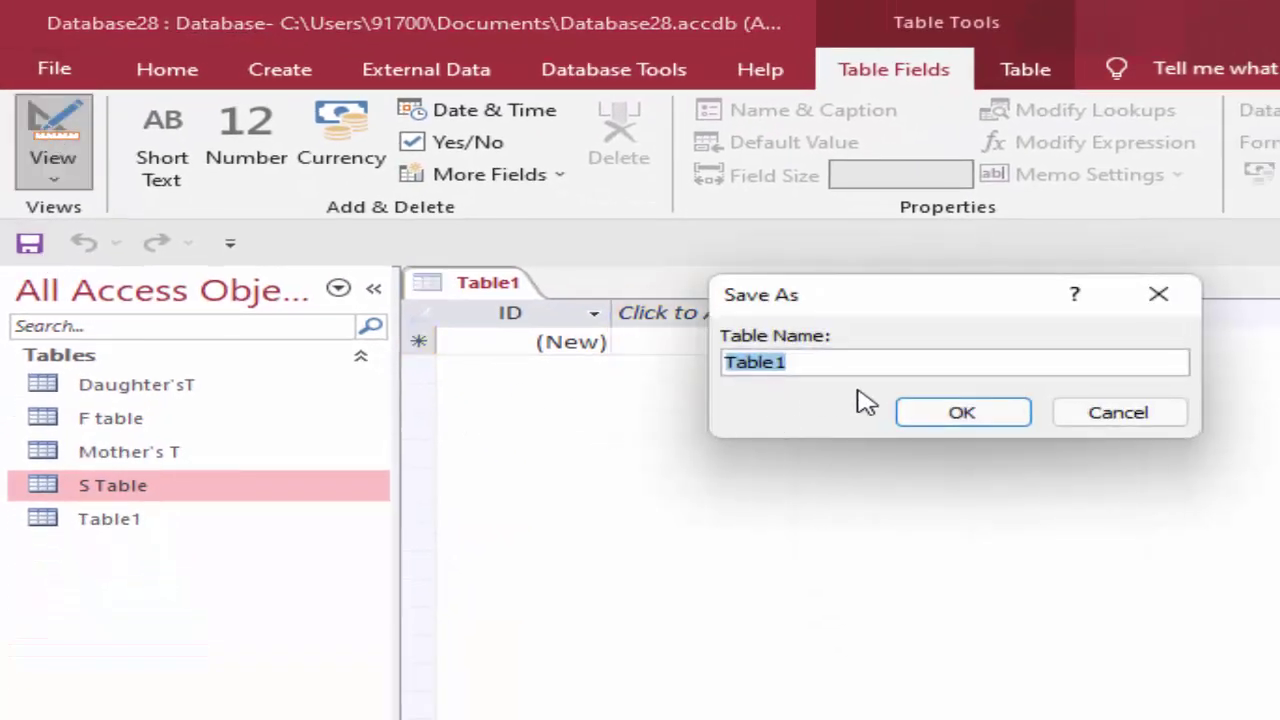
left_click(920, 420)
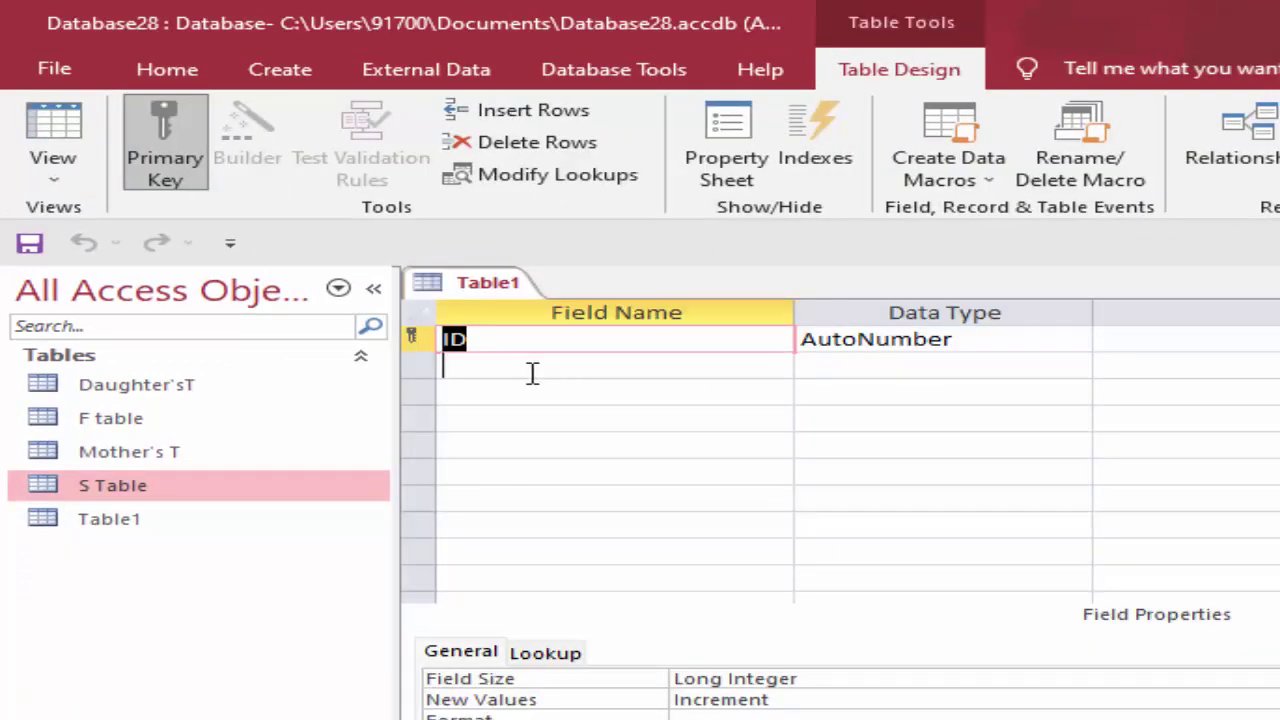
left_click(532, 373)
type("Number")
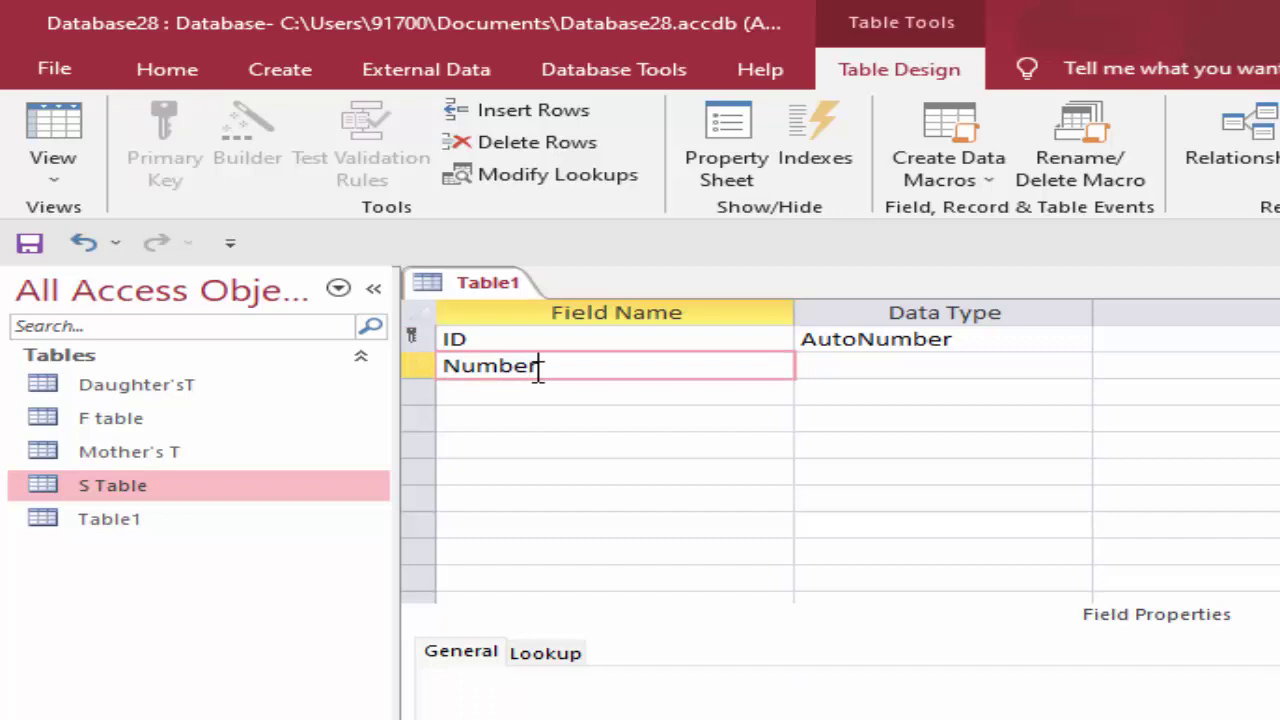
Step: Add fields Number1 and Number2, both with the Number data type
type("1")
key("Tab")
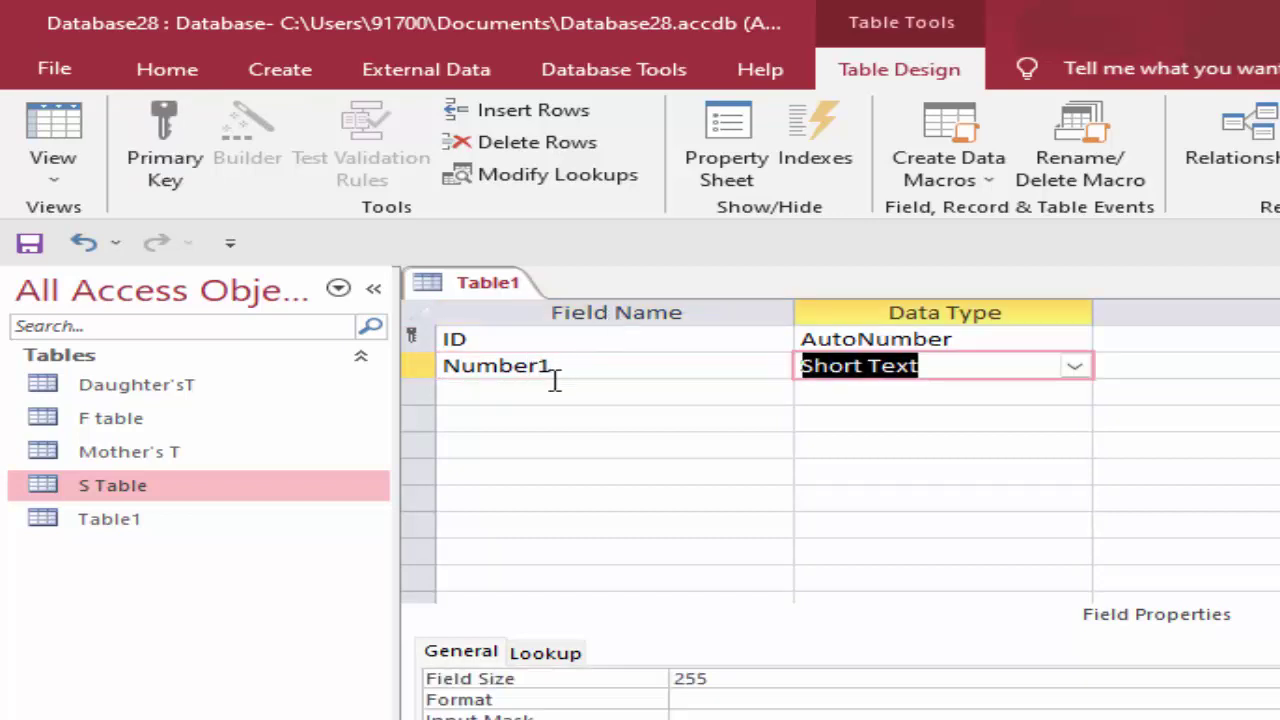
left_click(552, 394)
type("N")
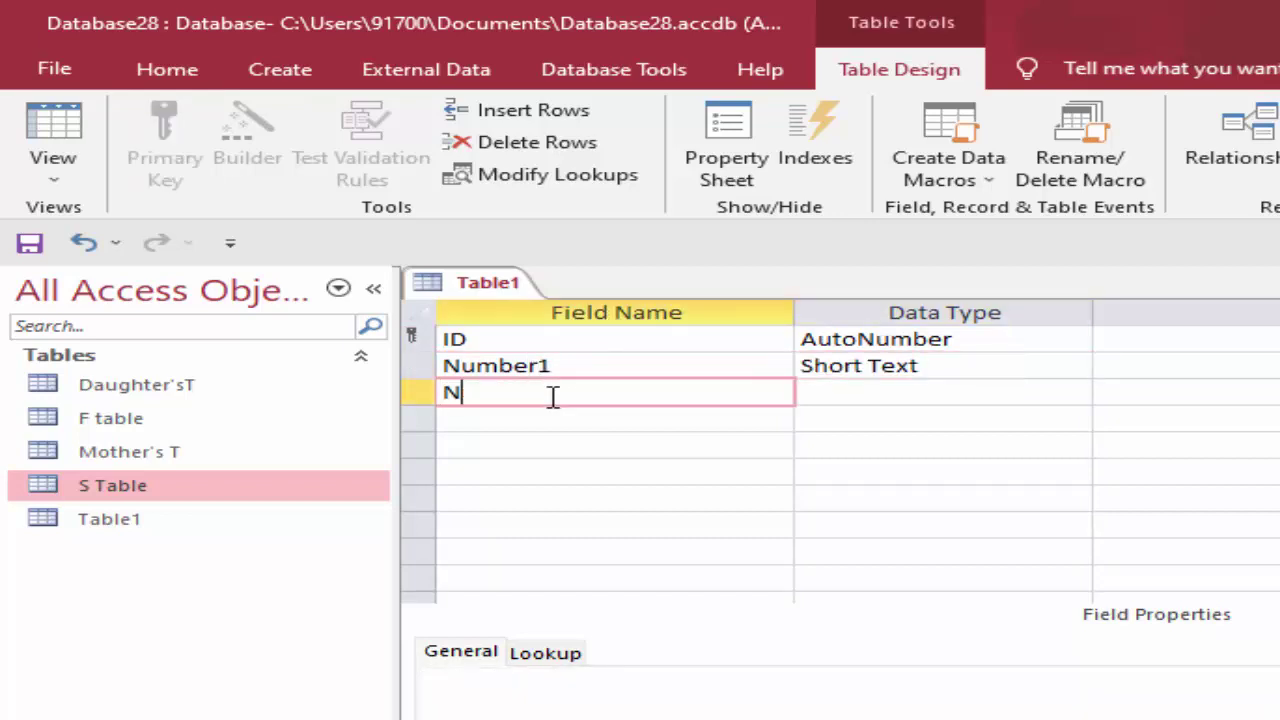
type("umber2")
left_click(958, 394)
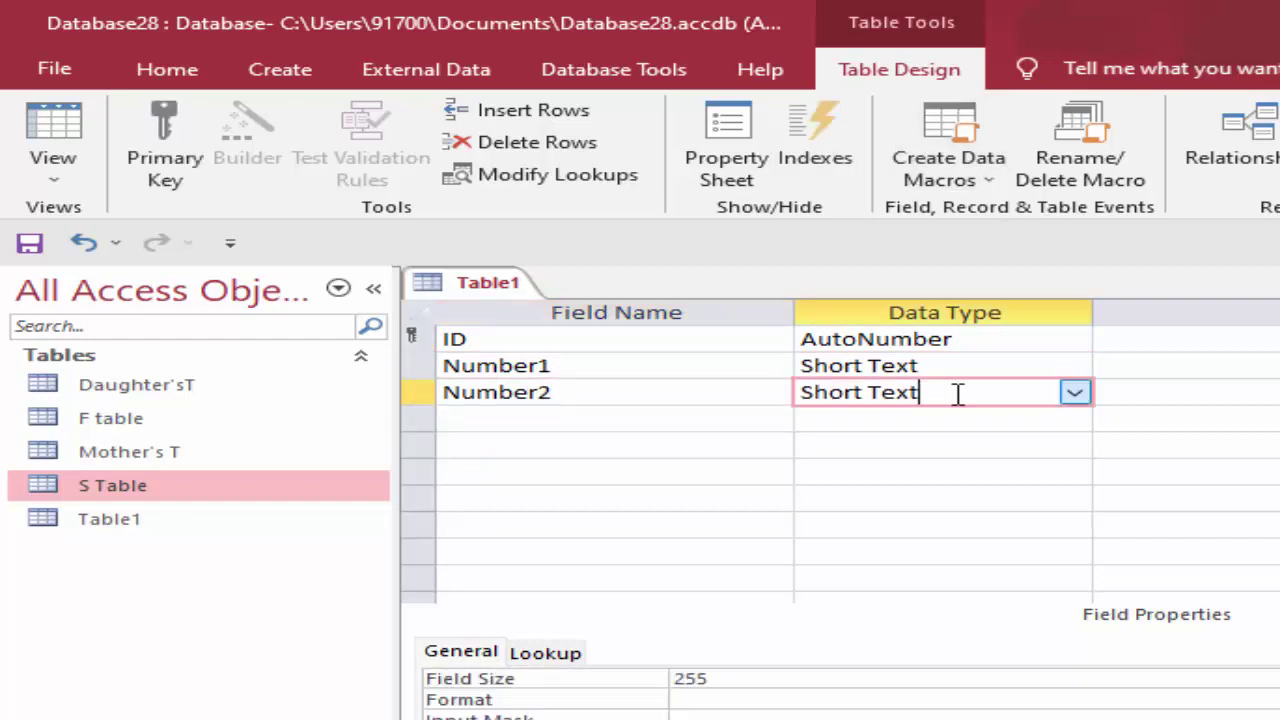
left_click(1076, 393)
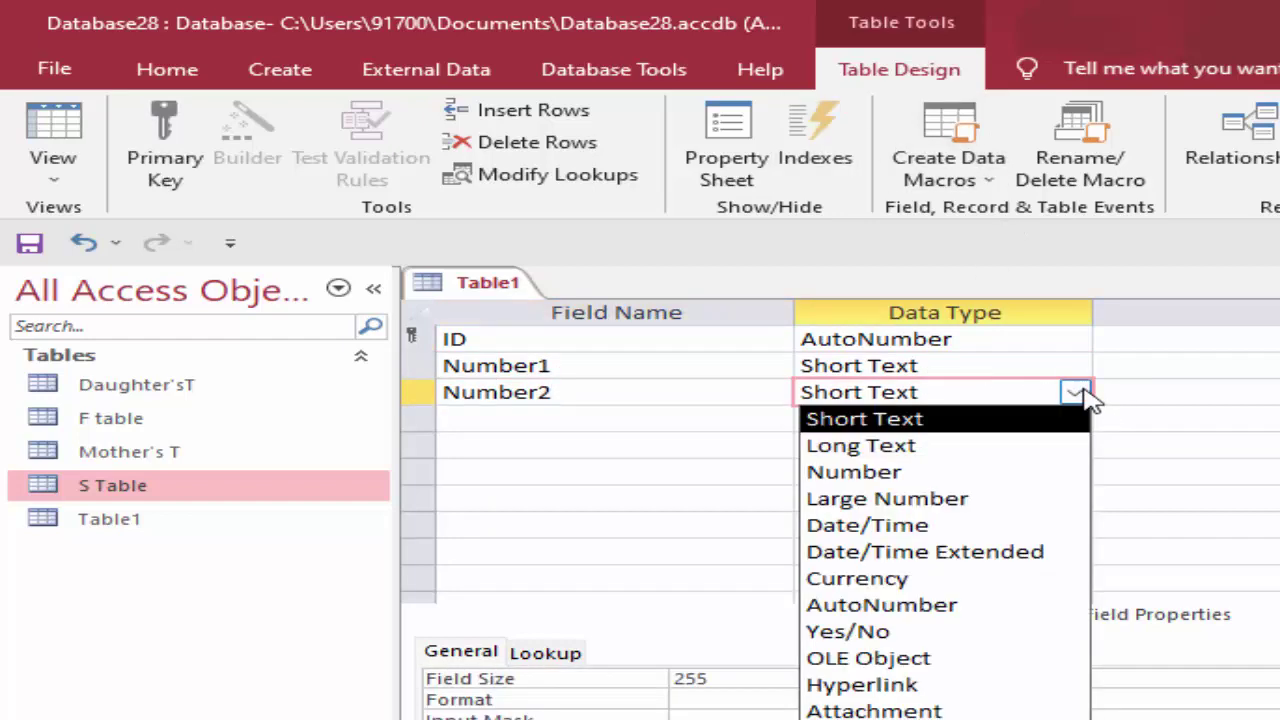
left_click(938, 474)
left_click(989, 363)
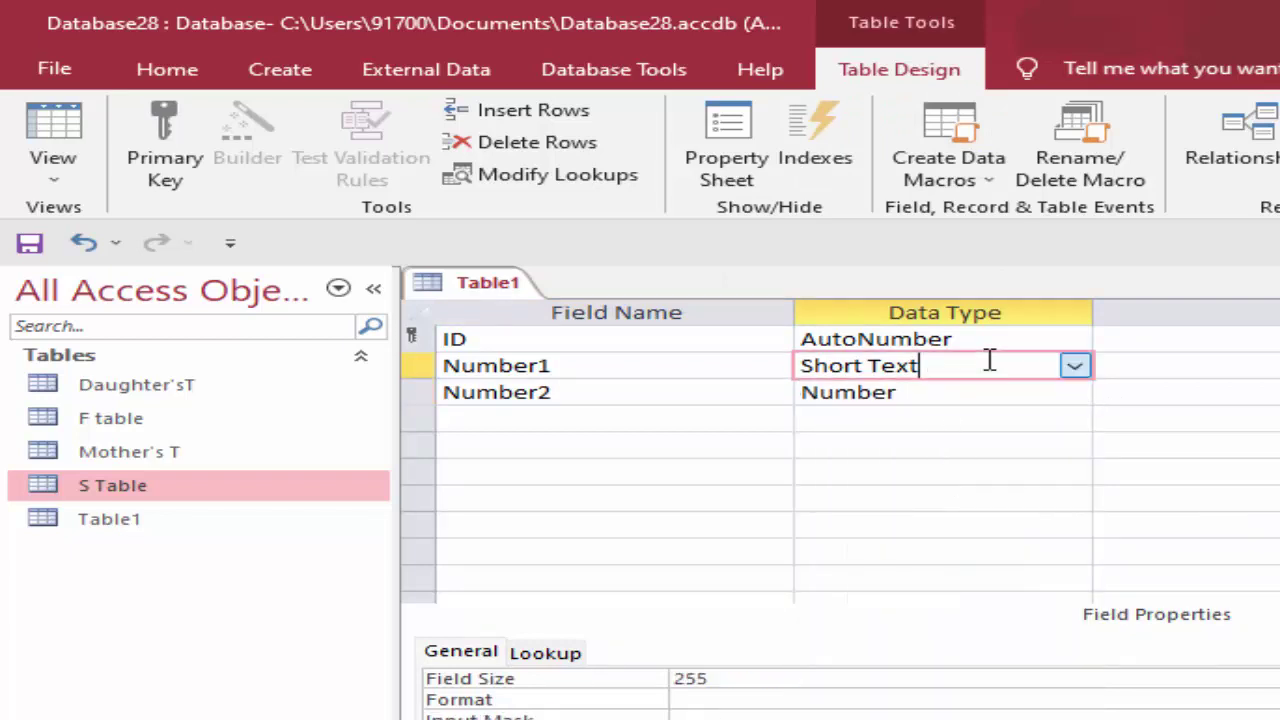
left_click(1075, 367)
left_click(968, 446)
Step: Name the next field Add and try Number, then Attachment, as its data type
left_click(519, 417)
type("Add")
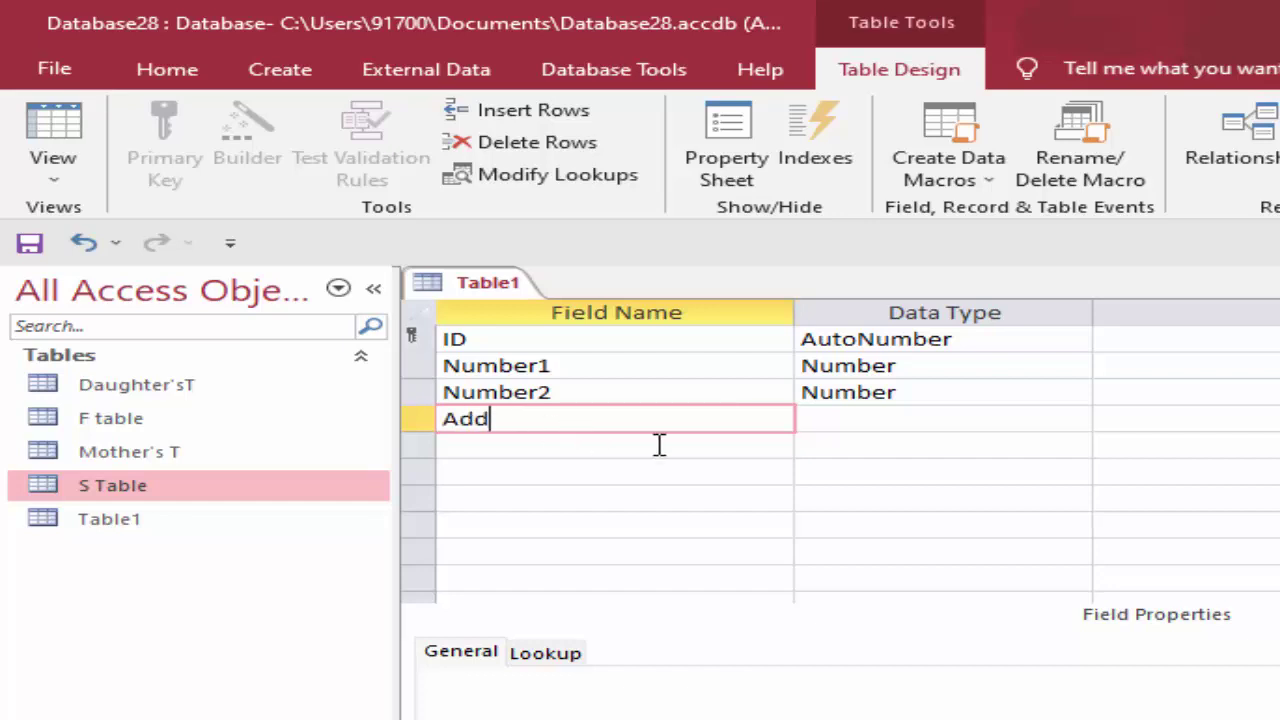
left_click(805, 430)
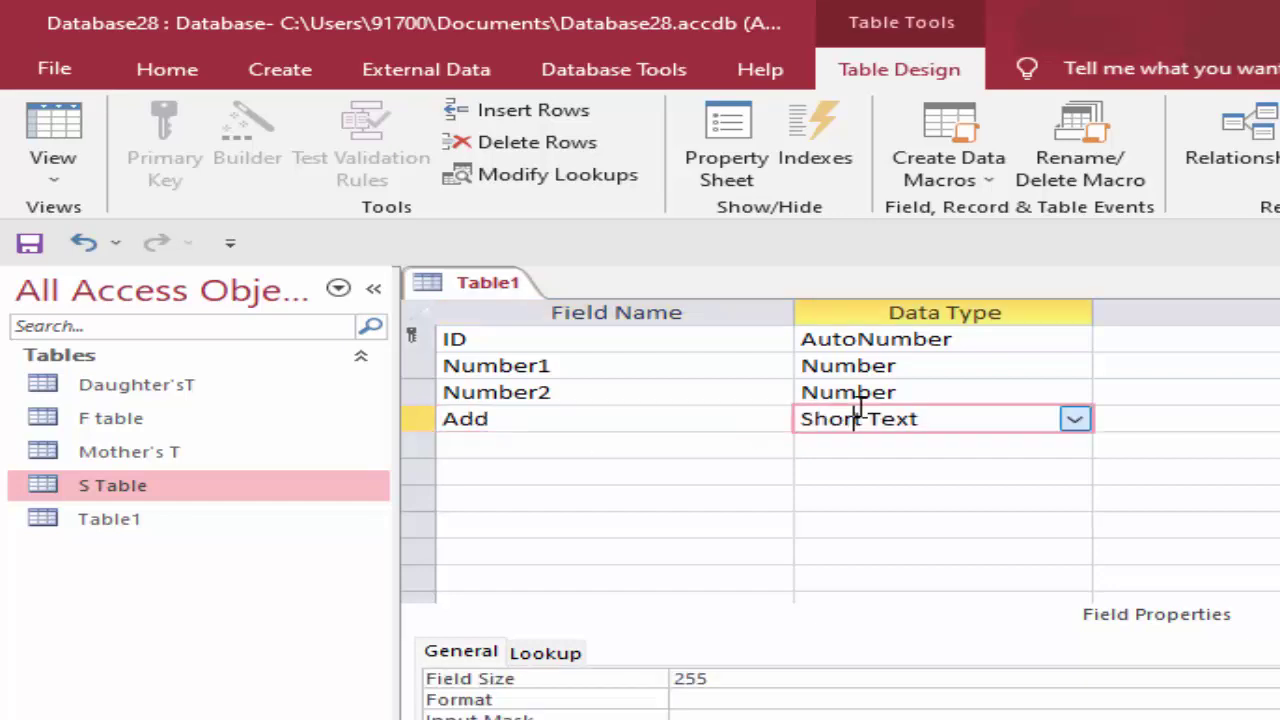
left_click(1072, 425)
left_click(952, 500)
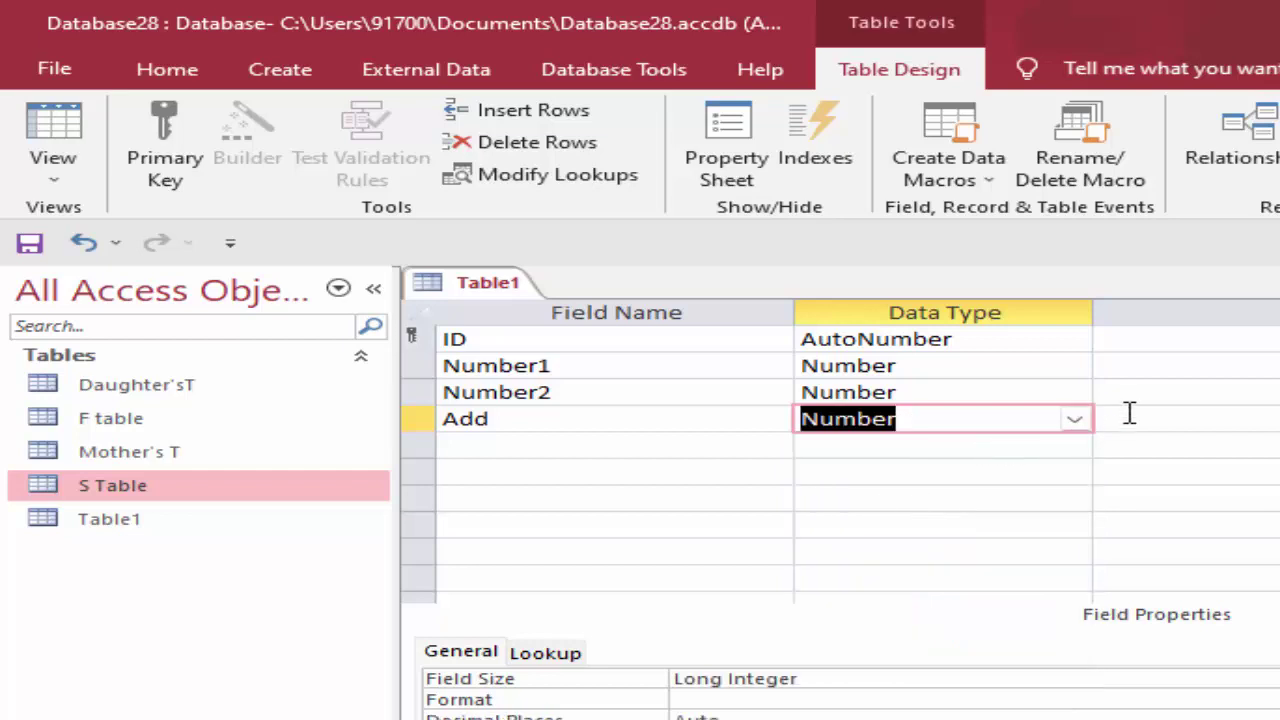
left_click(1075, 420)
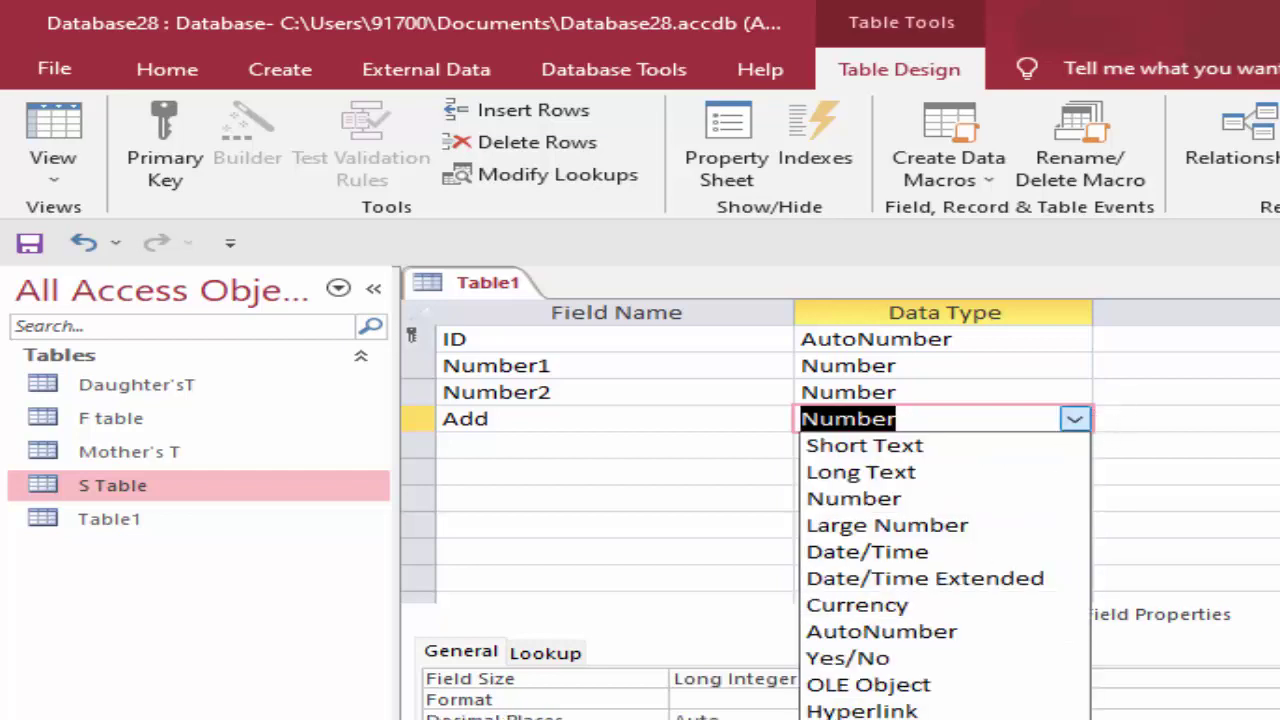
left_click(868, 719)
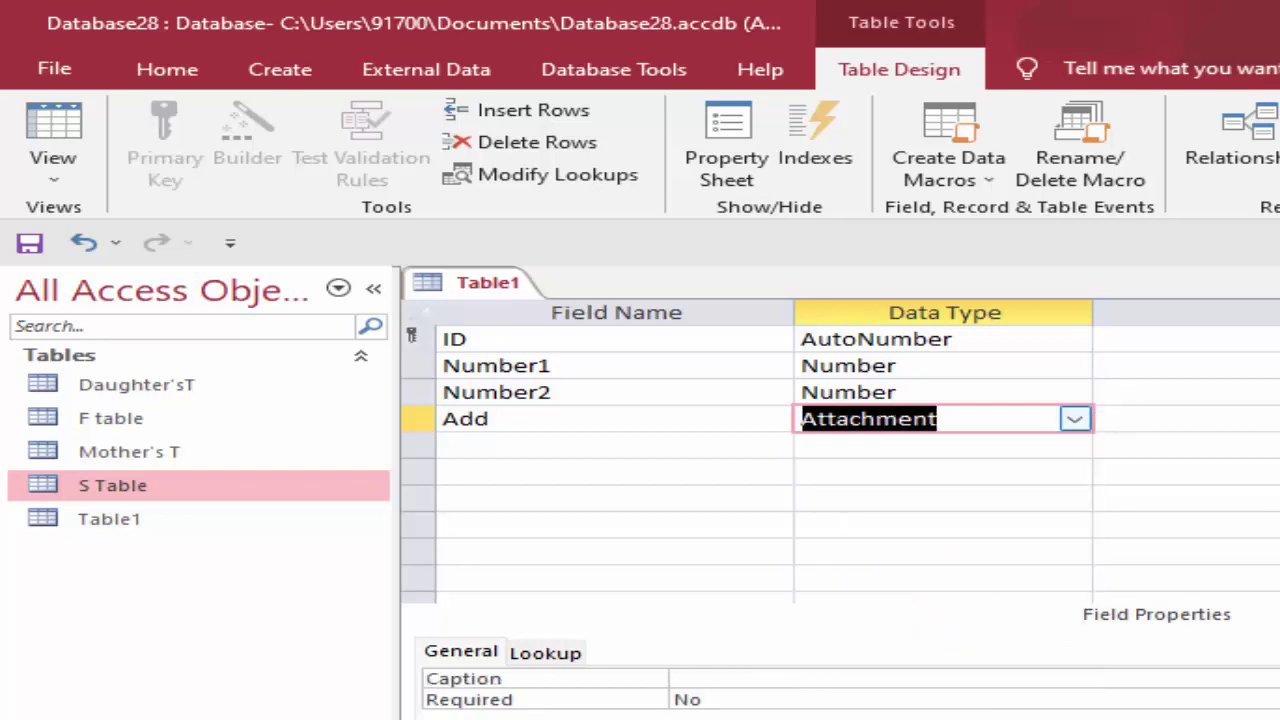
left_click(1104, 419)
left_click(1075, 418)
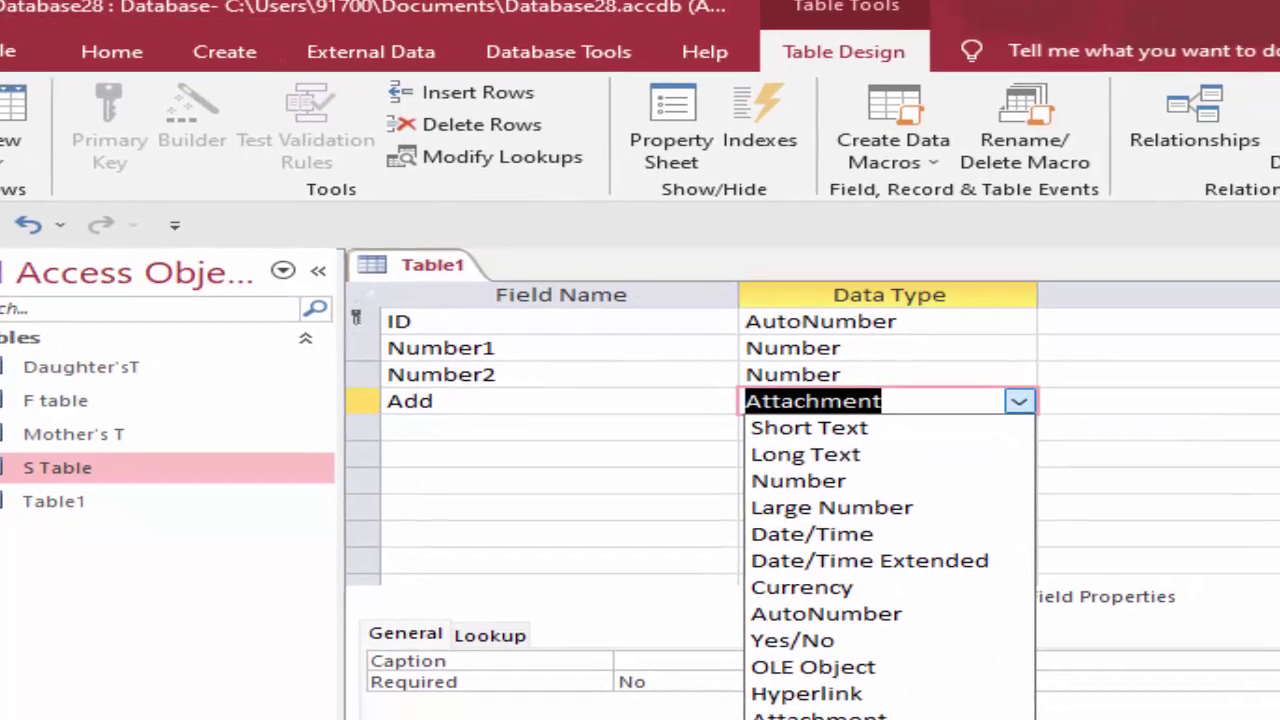
Step: Make Add a Calculated field with the expression [Number1]+[Number2]
left_click(908, 695)
type("[")
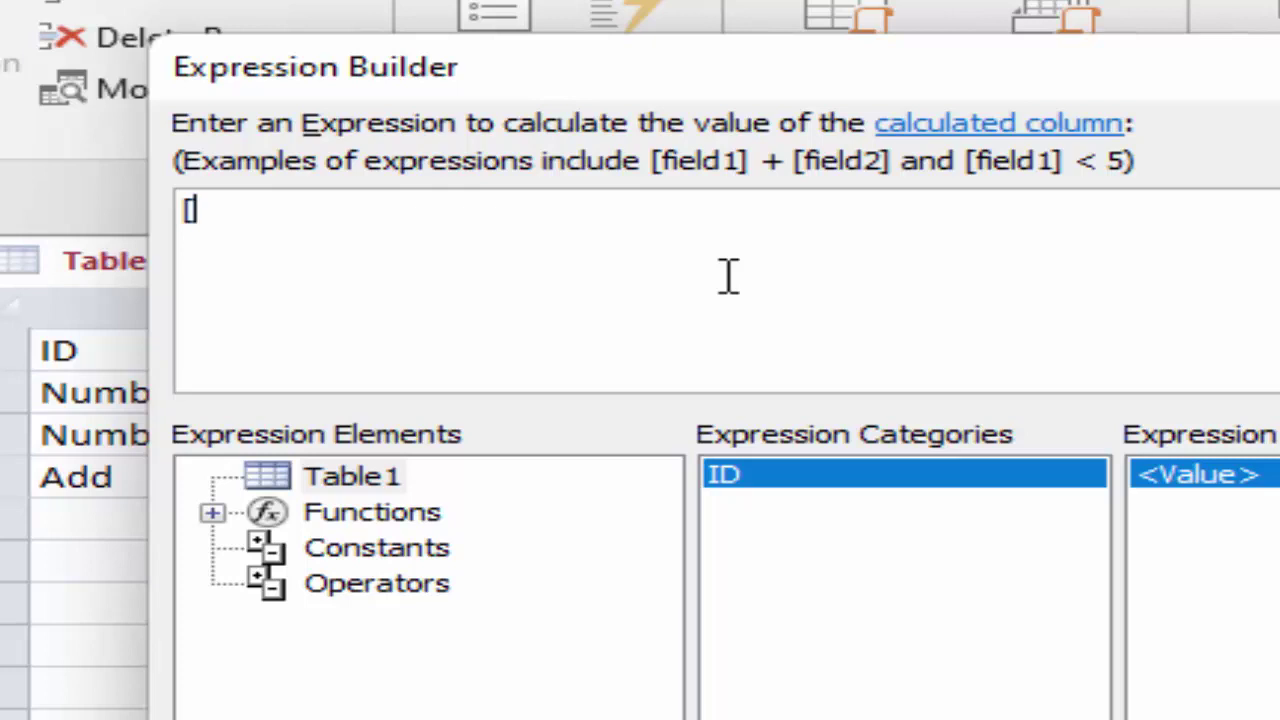
type("Number1] +")
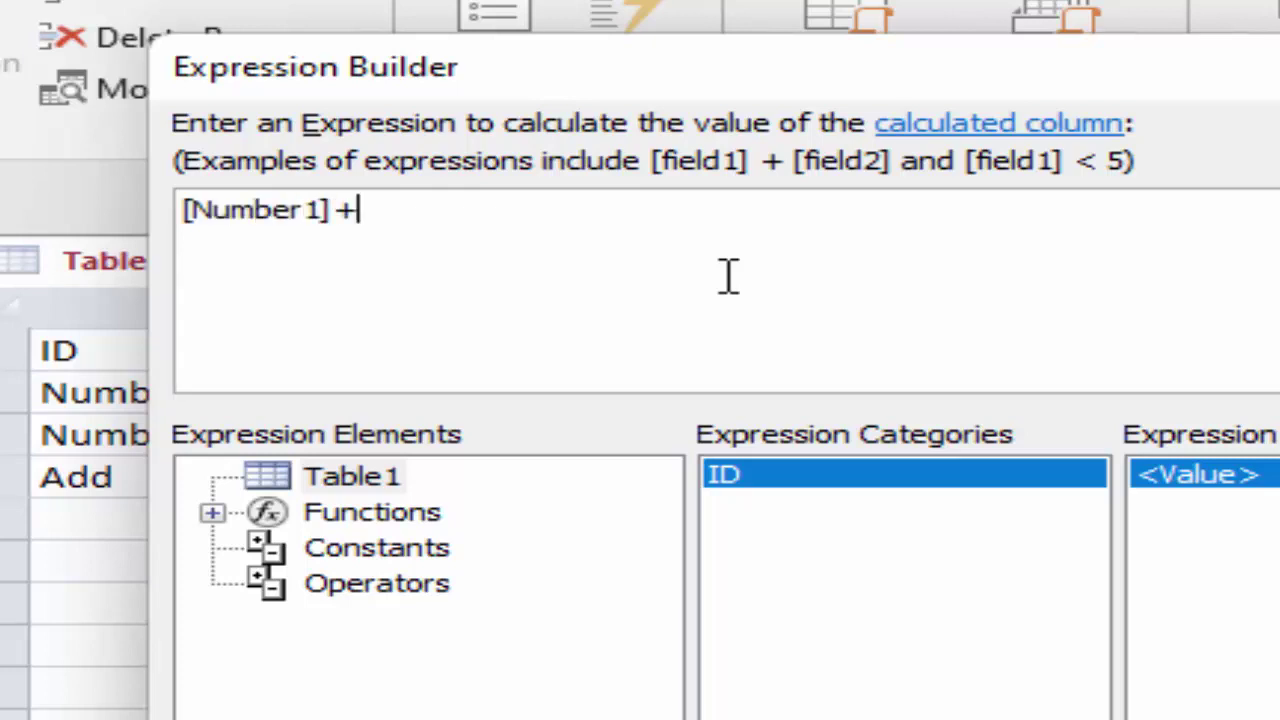
type("um")
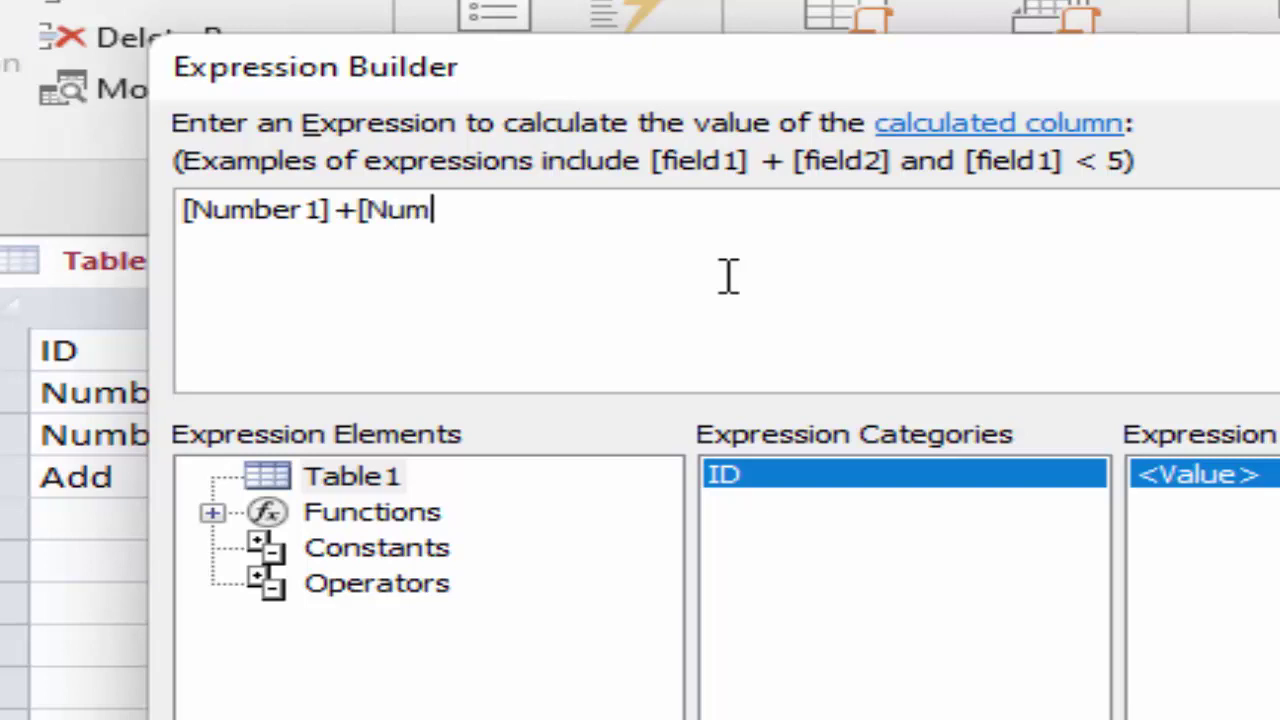
type("r2")
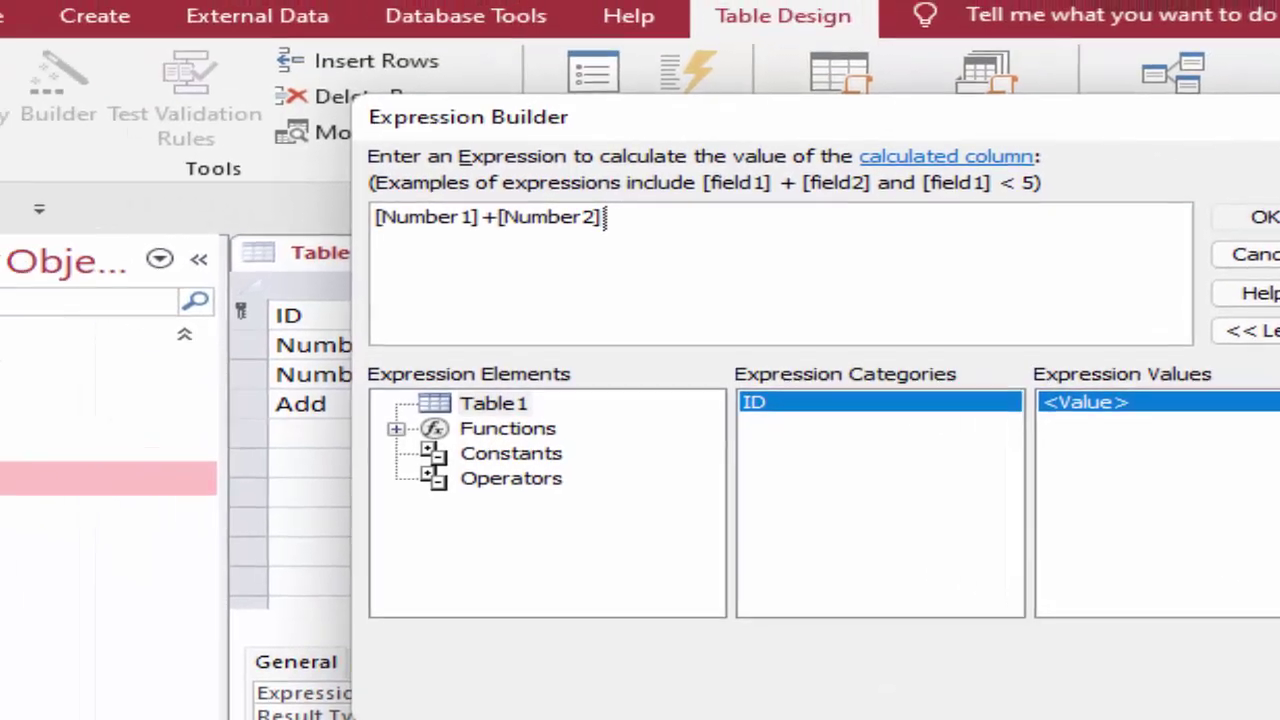
left_click(1018, 147)
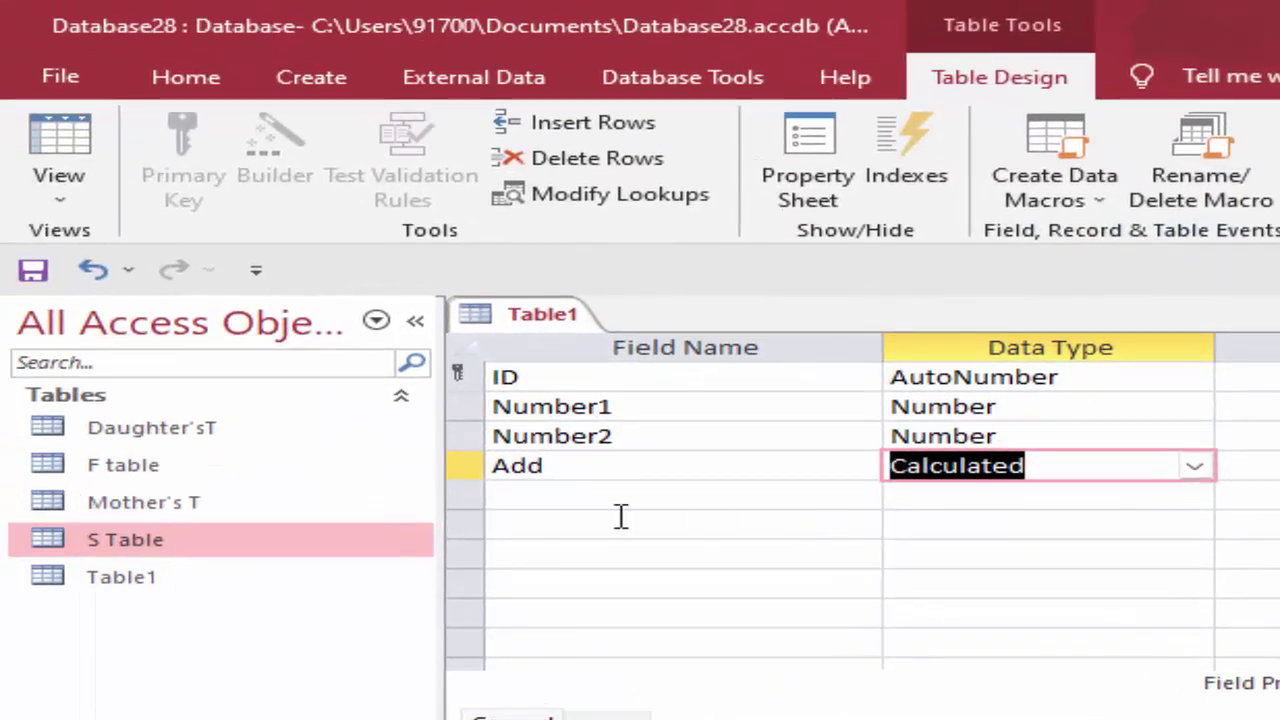
Step: Add a Sub field as a Calculated field with expression [Number1]-[Number2]
left_click(557, 502)
type("Sub")
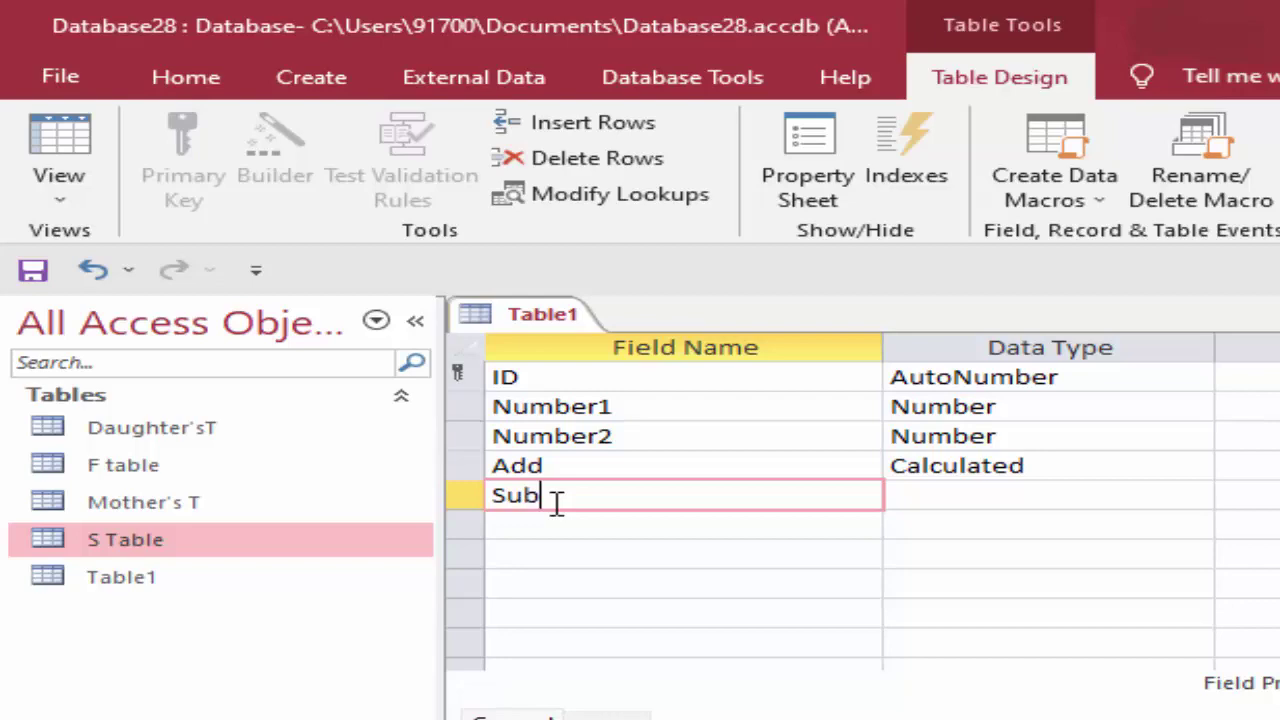
key("Tab")
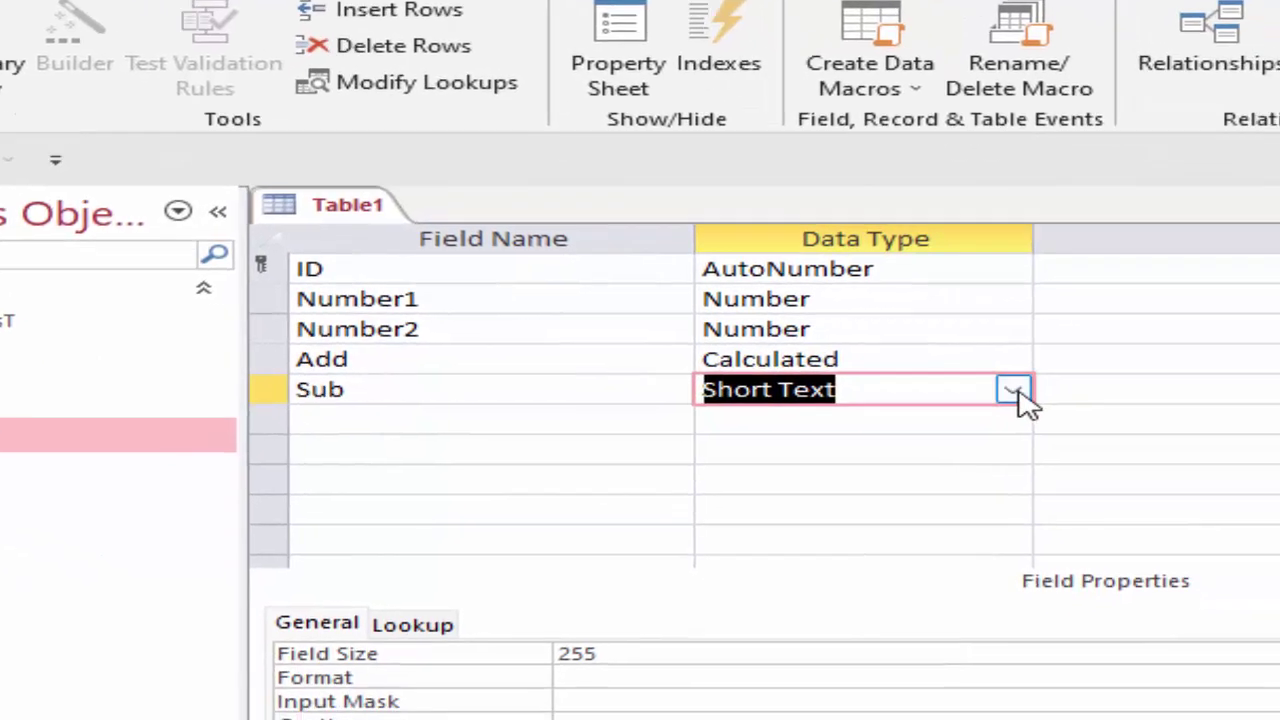
left_click(1195, 495)
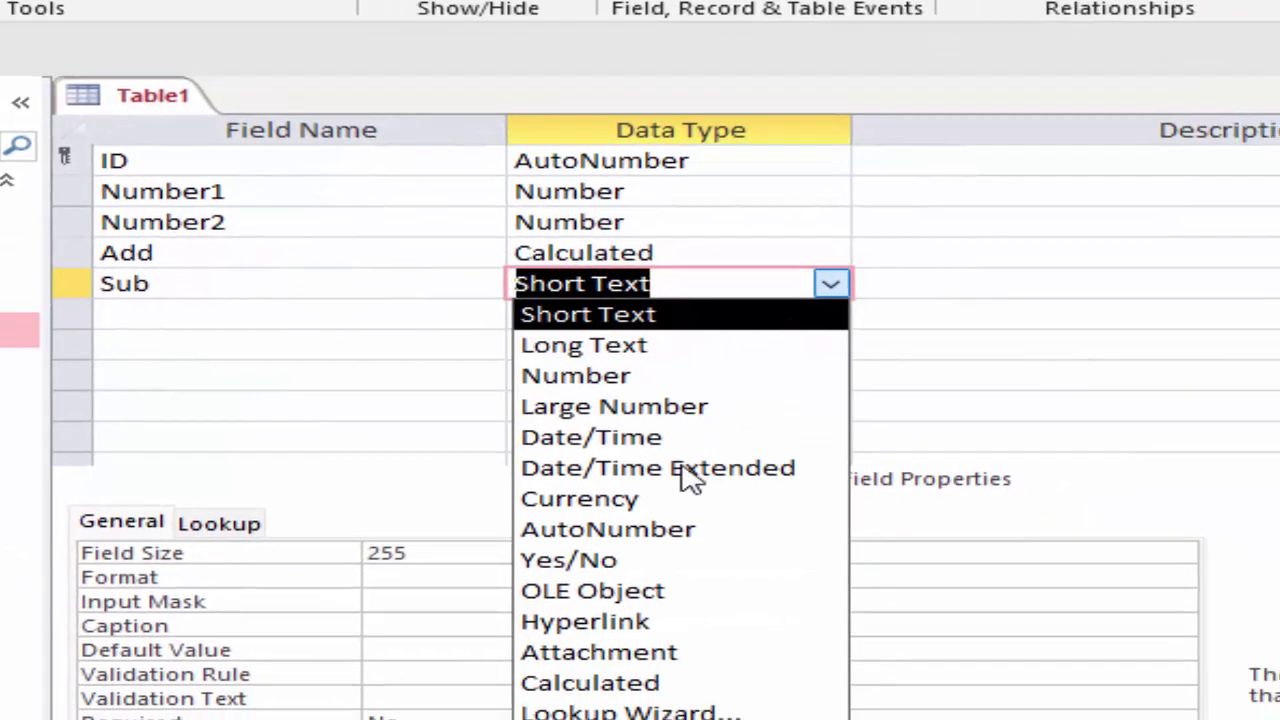
left_click(648, 686)
type("[N")
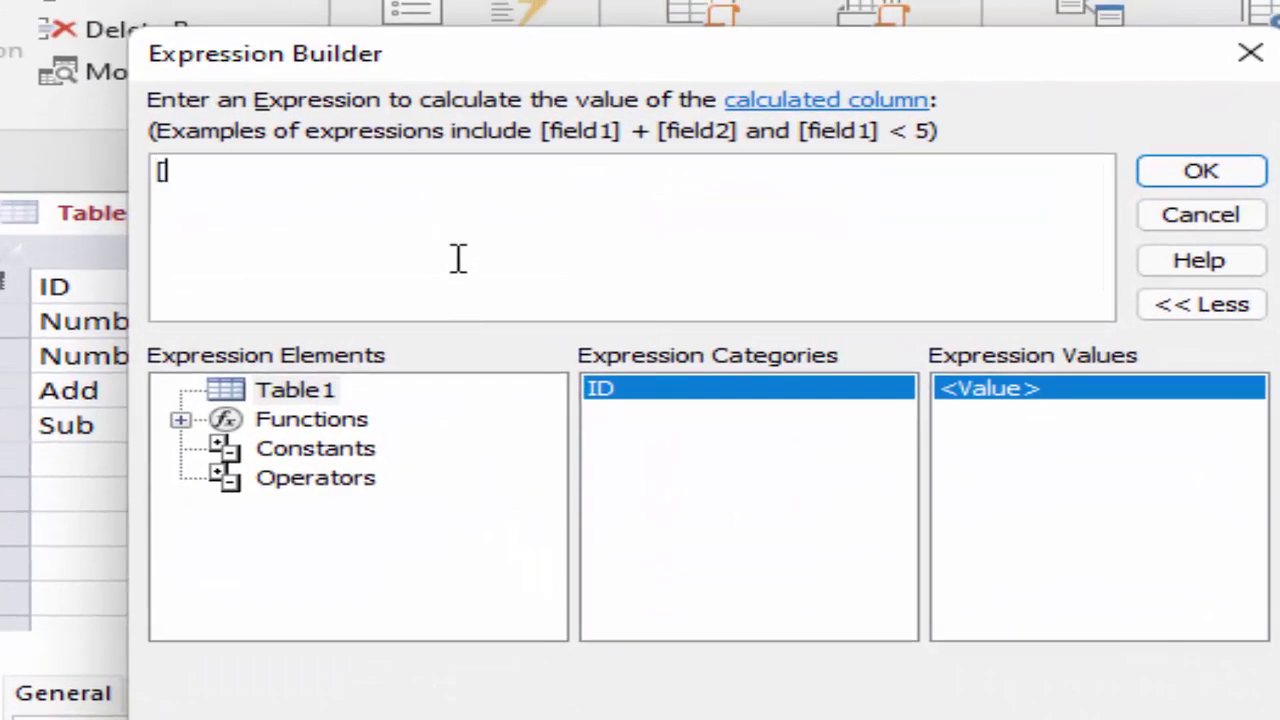
type("umber1]-[Nu")
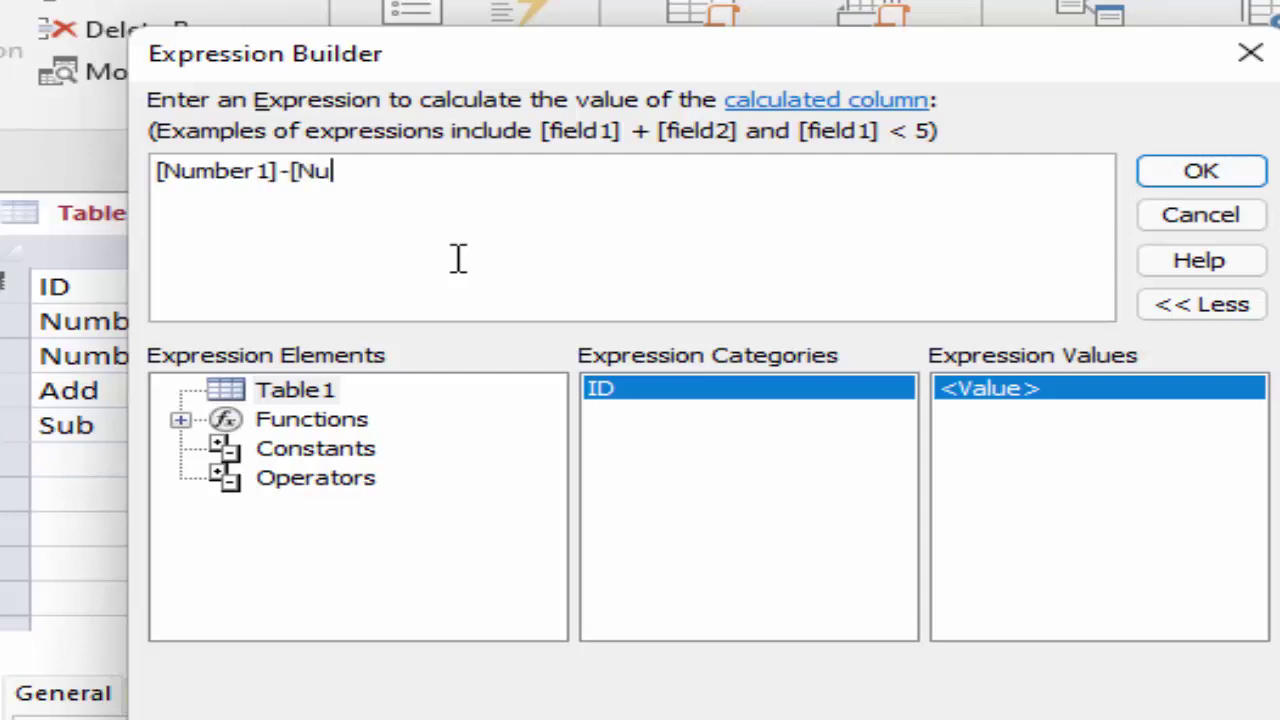
type("mber2")
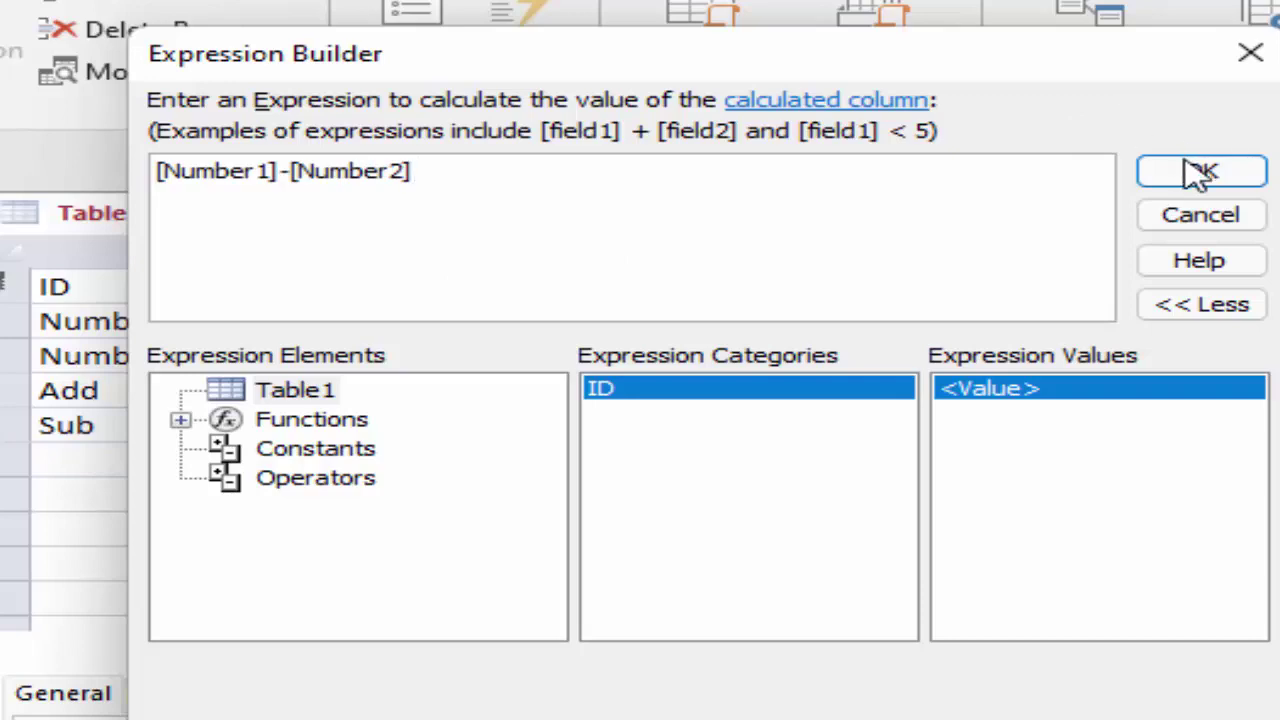
left_click(1150, 172)
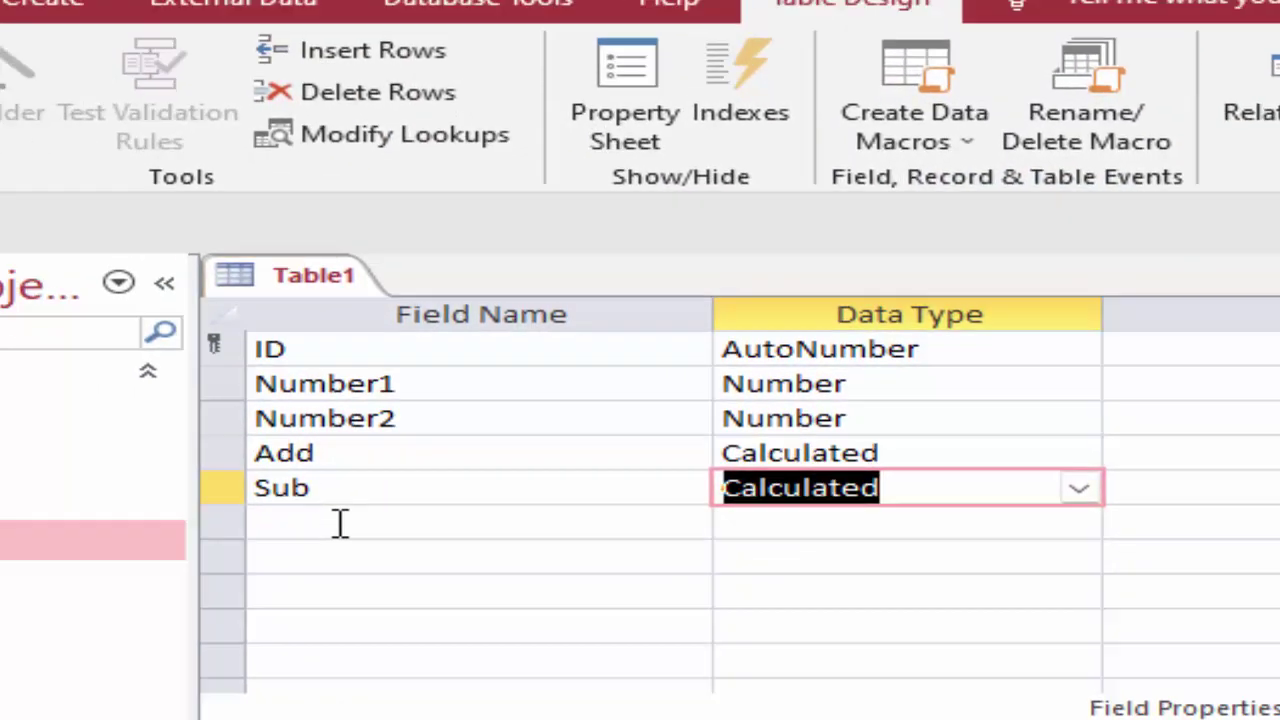
Step: Add a Mul field calculated as [Number1]*[Number2] and start a Div field below it
left_click(123, 460)
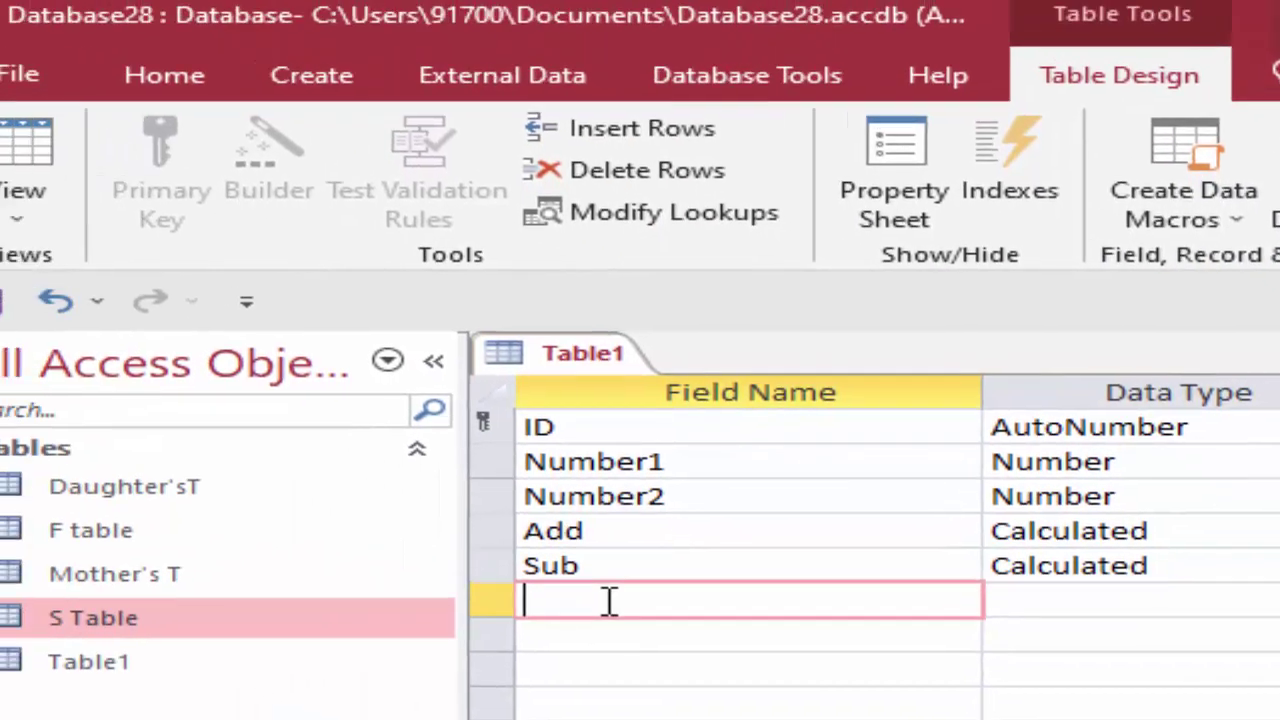
type("Mul")
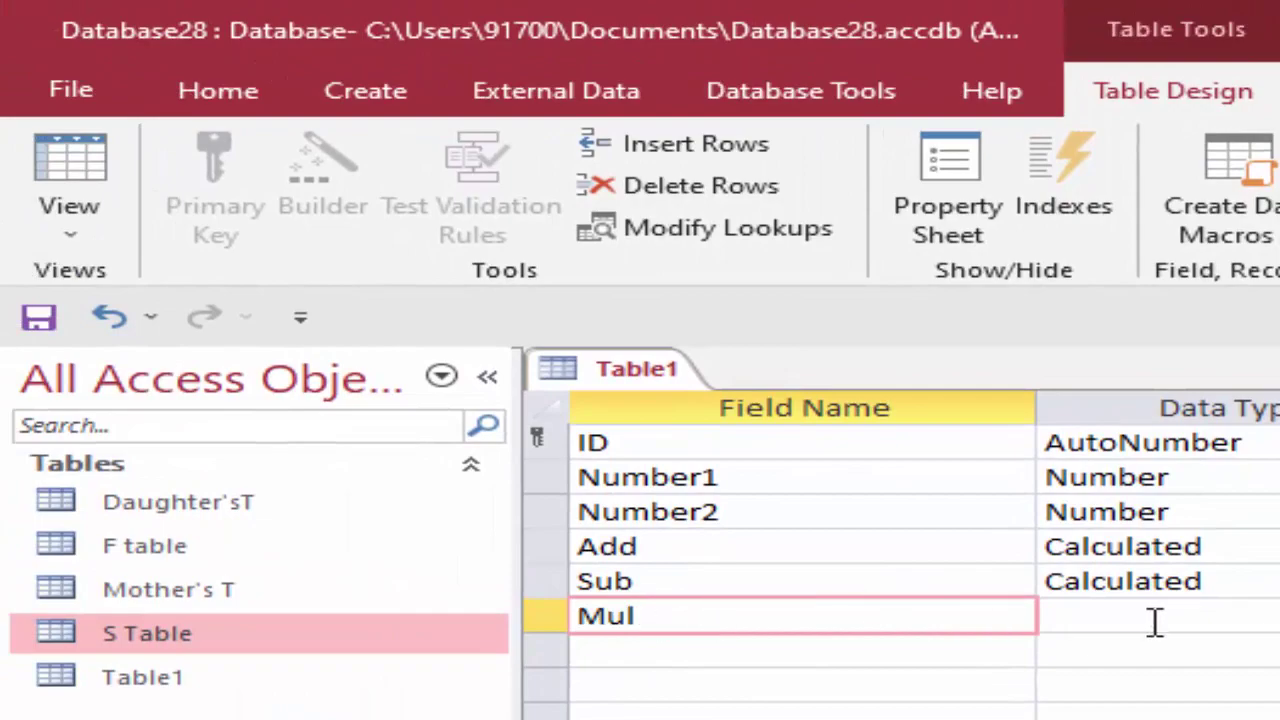
left_click(1160, 620)
left_click(1235, 545)
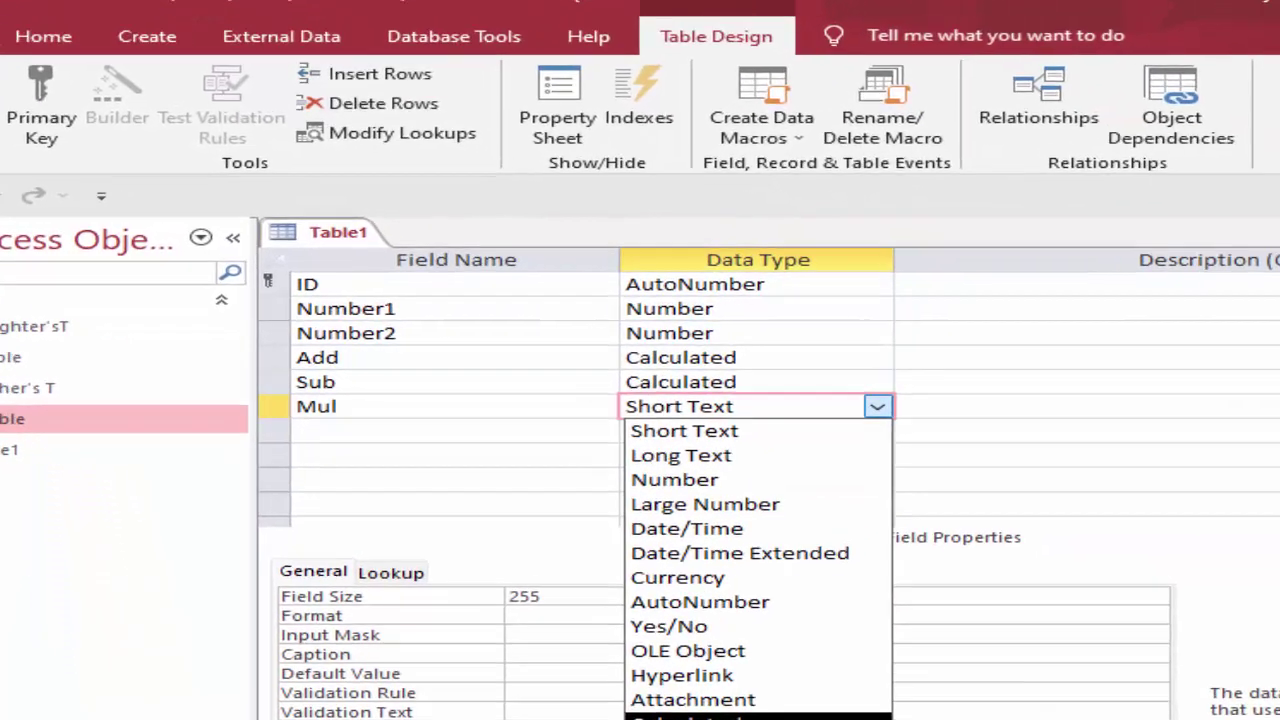
left_click(808, 691)
type("[Number 1] *[Num")
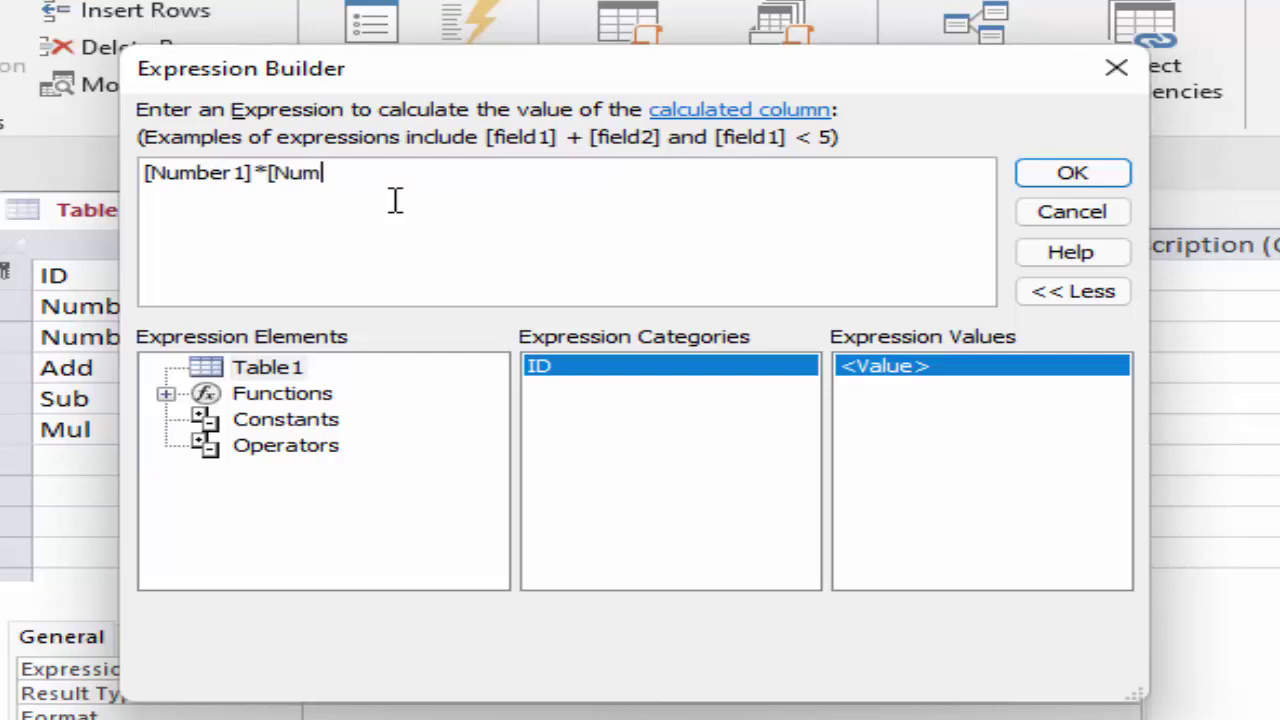
type("2")
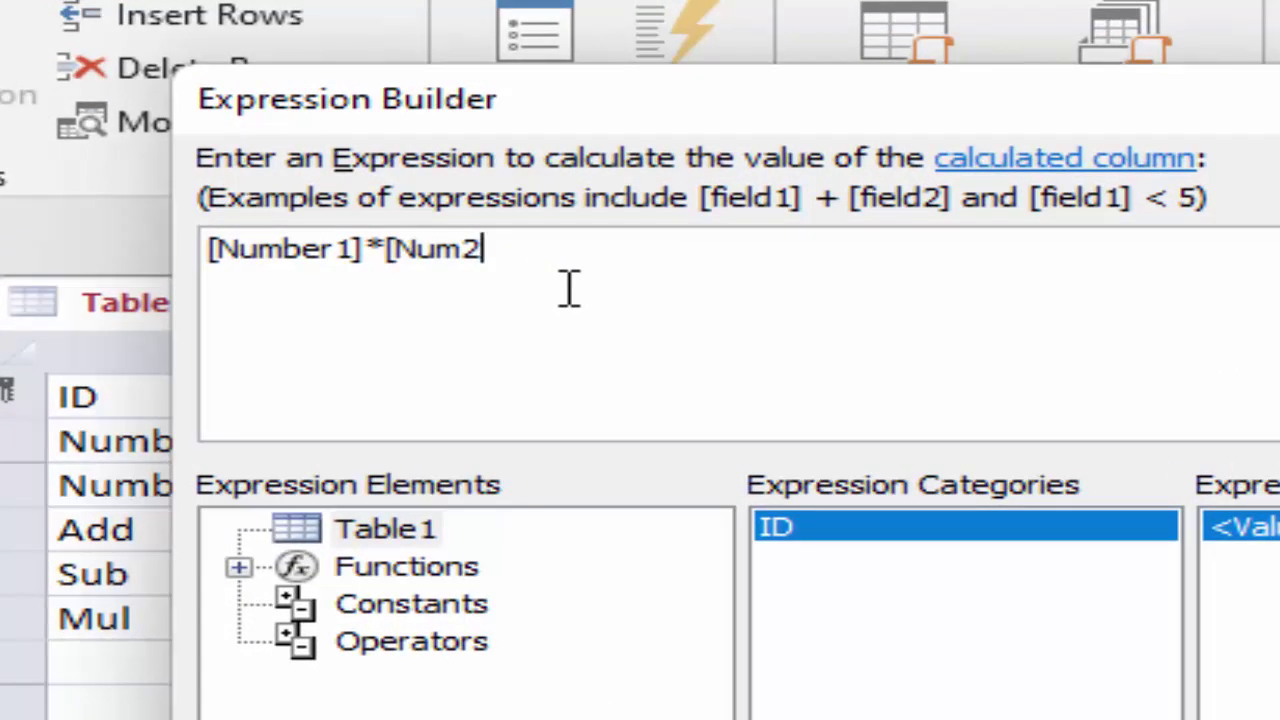
type("ber")
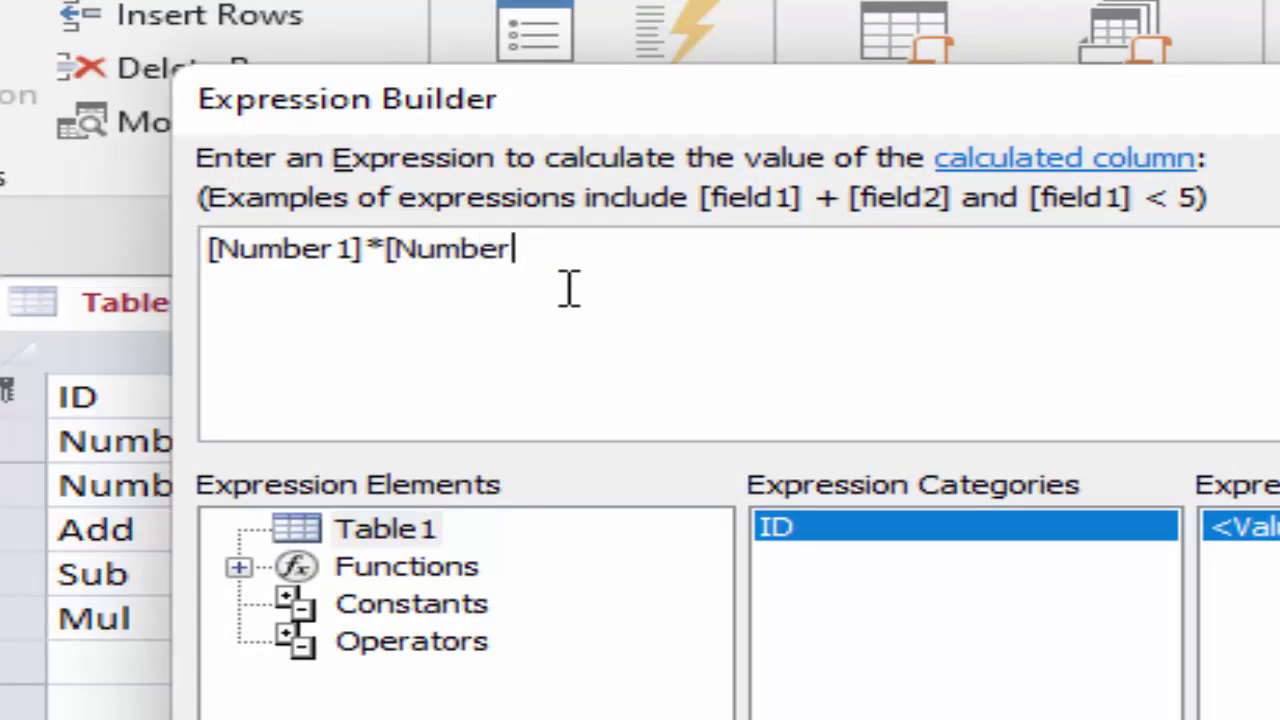
type("2]")
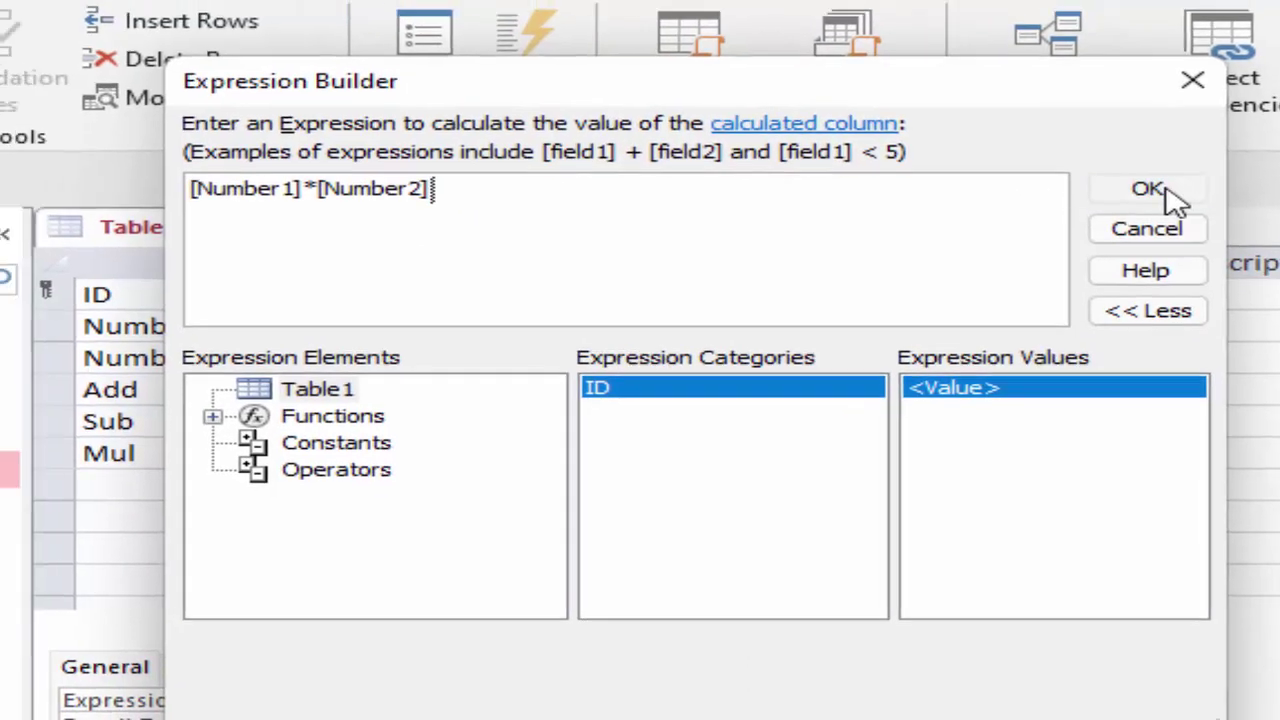
left_click(1140, 183)
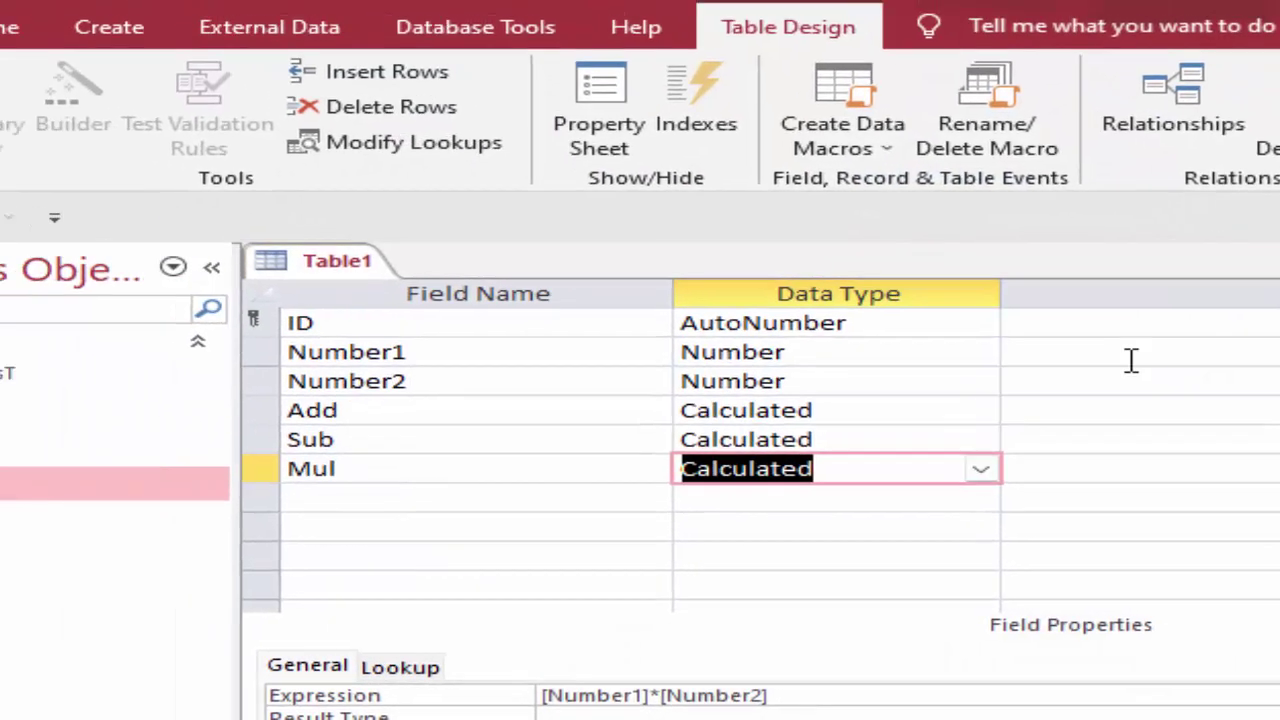
left_click(554, 510)
type("Div")
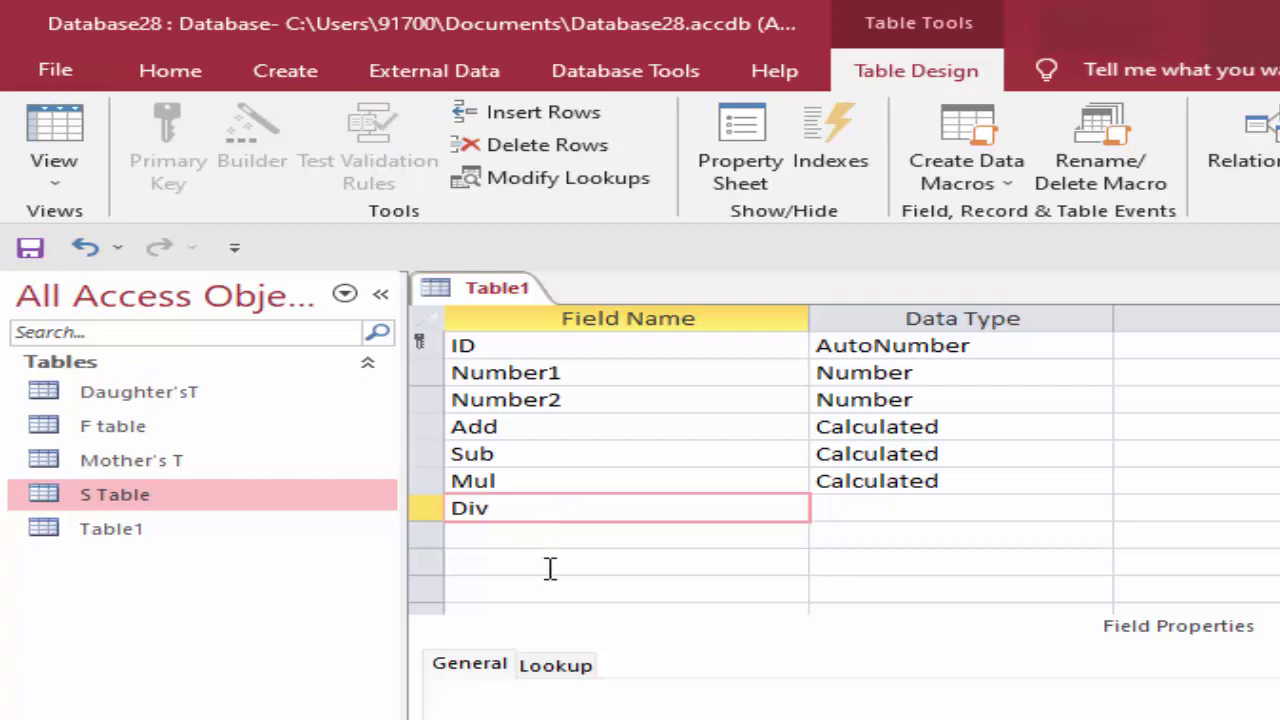
Step: Make Div a Calculated field with [Number1]/[Number2], then switch to Datasheet view
left_click(895, 508)
left_click(1094, 508)
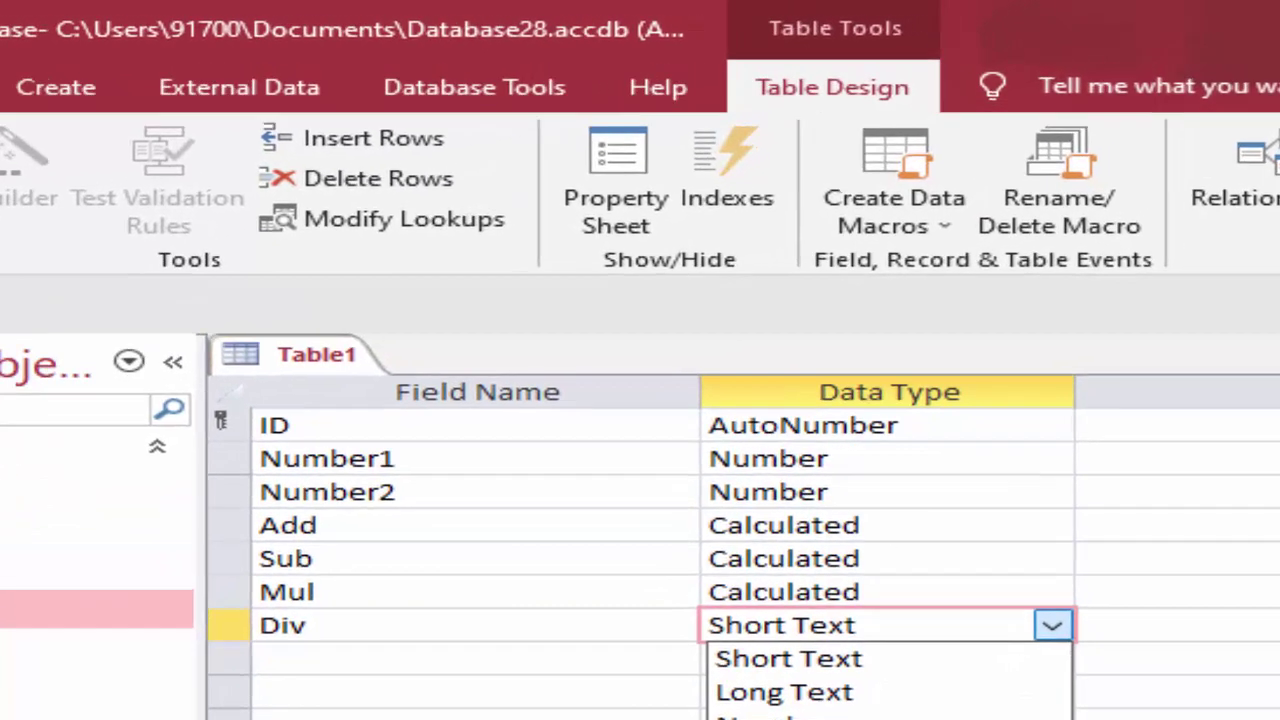
left_click(790, 715)
type("[Numb")
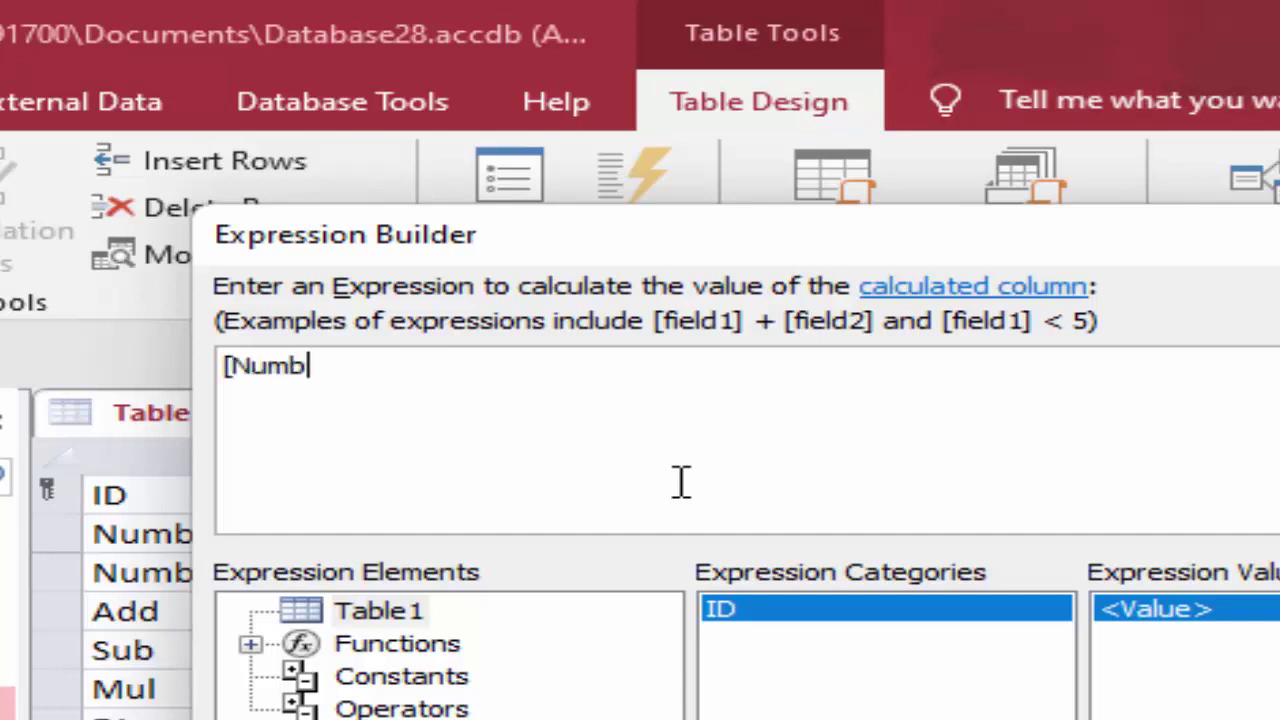
type("er")
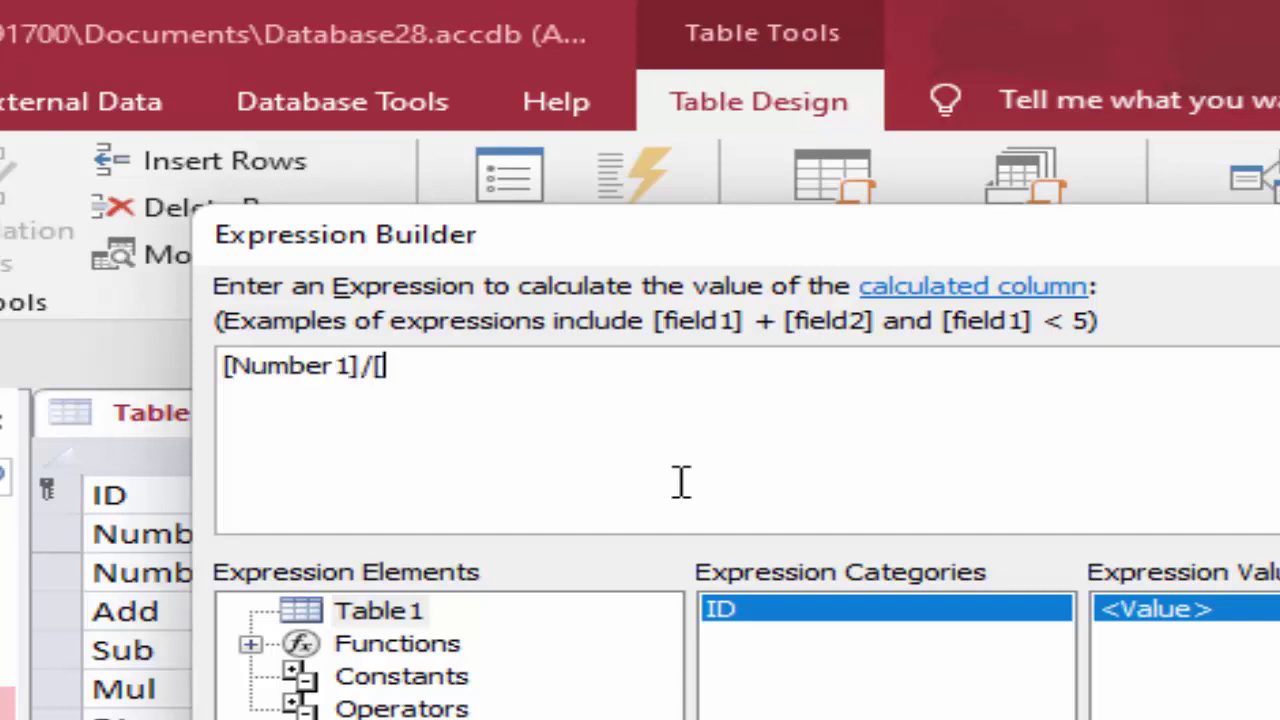
type("mber2")
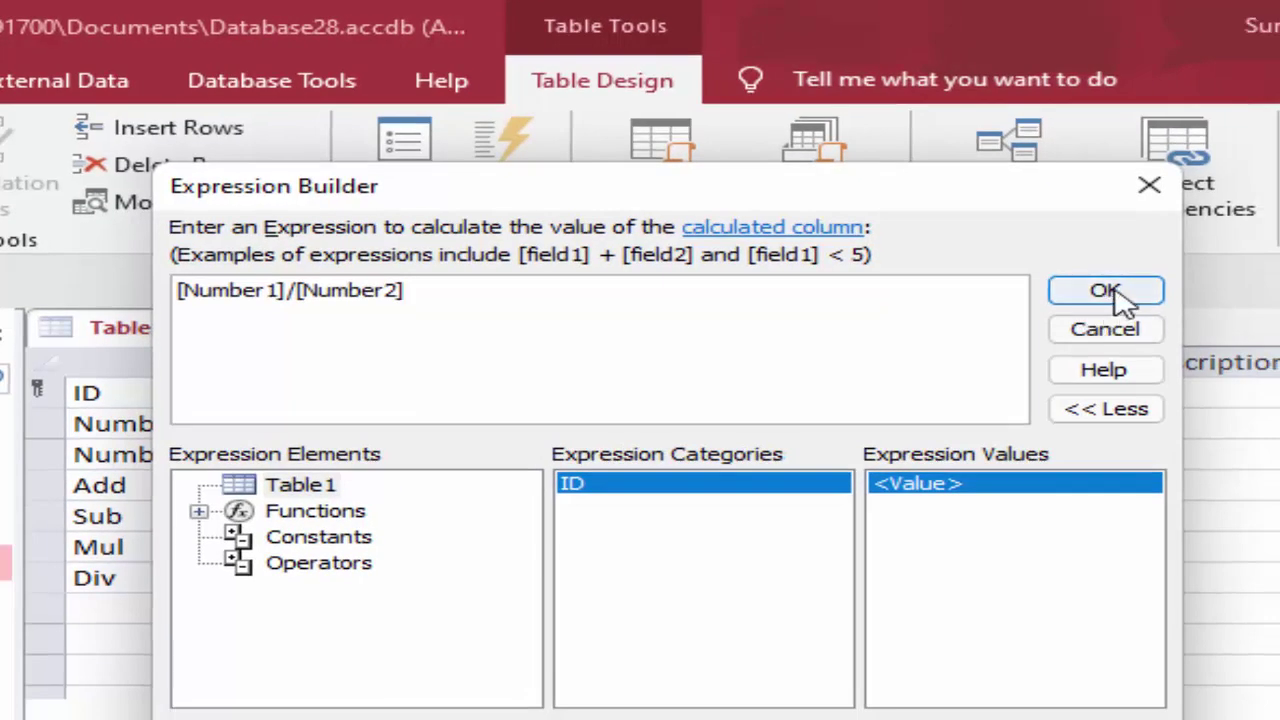
left_click(1112, 292)
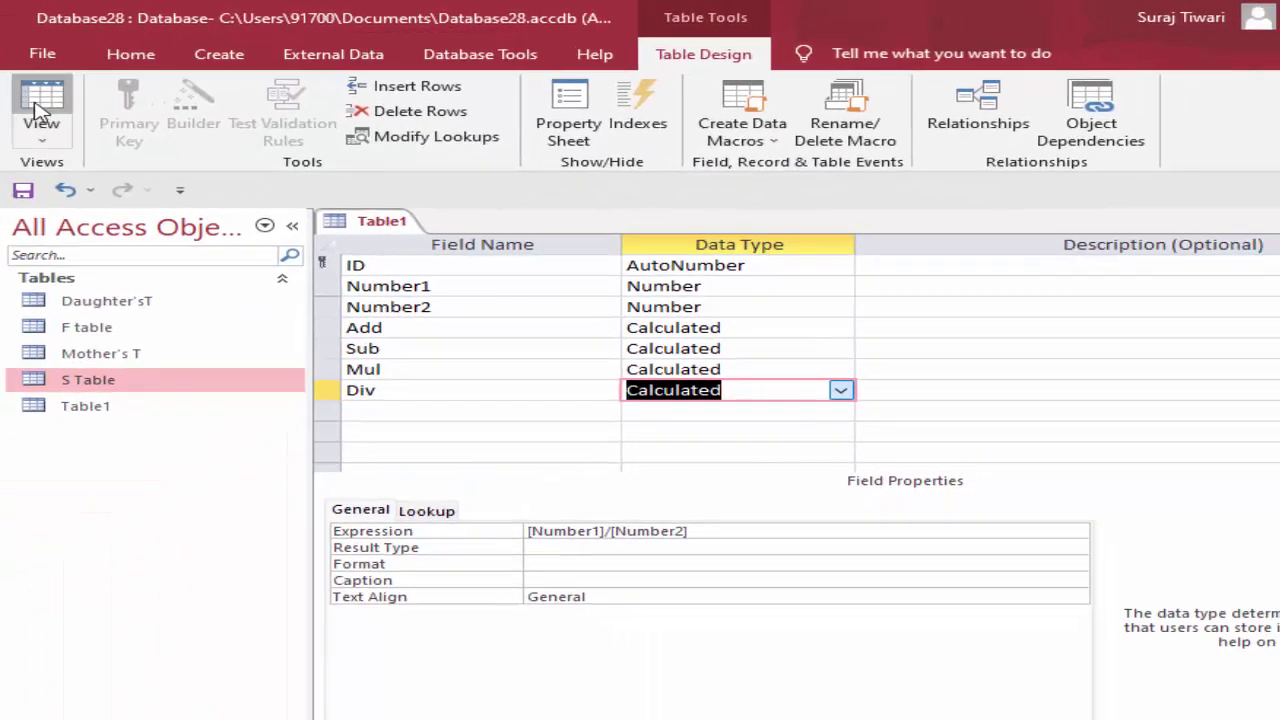
left_click(41, 110)
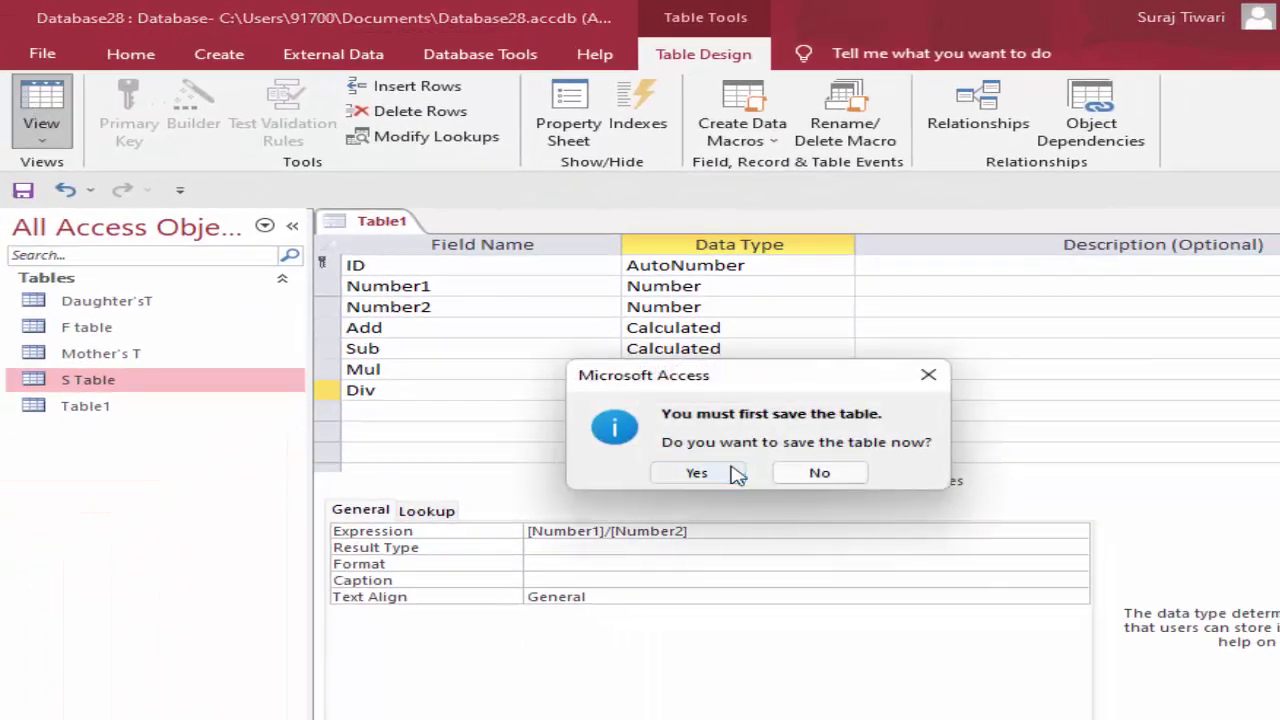
Step: Save Table1 and enter Number1 53, Number2 2, giving Add 55, Sub 51, Mul 106, Div 26.5
left_click(732, 473)
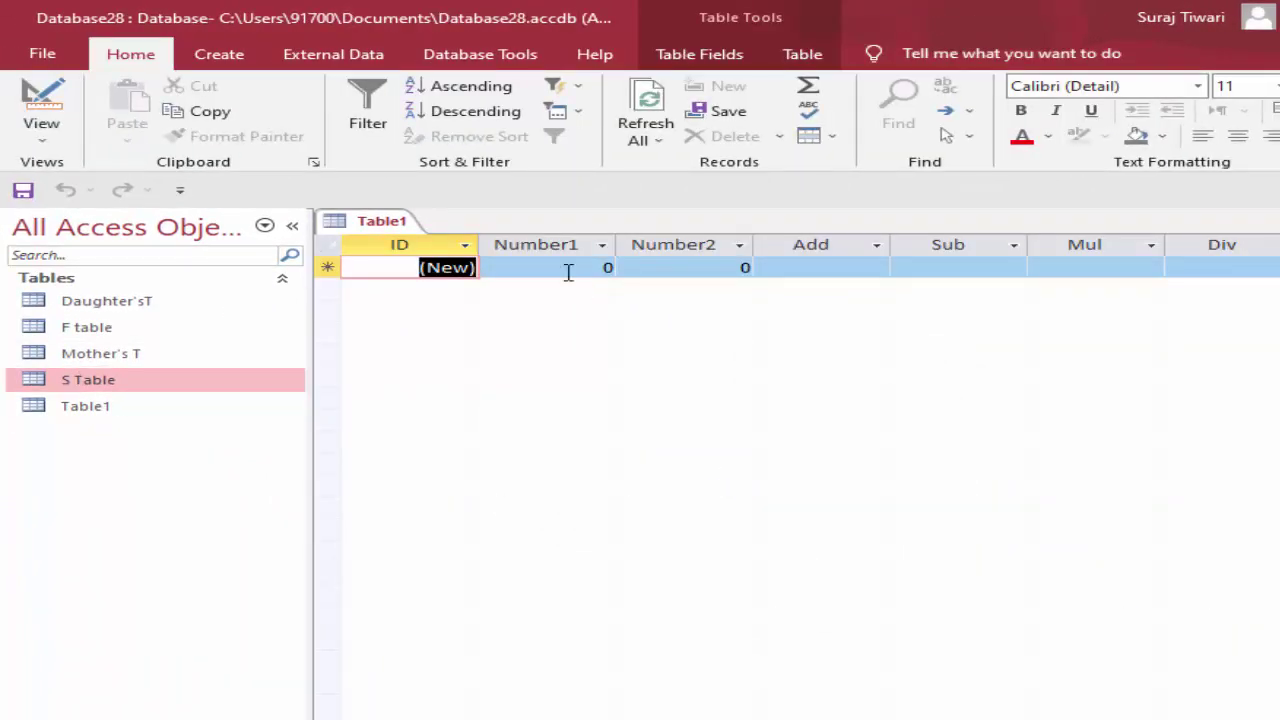
key("Tab")
key("BackSpace")
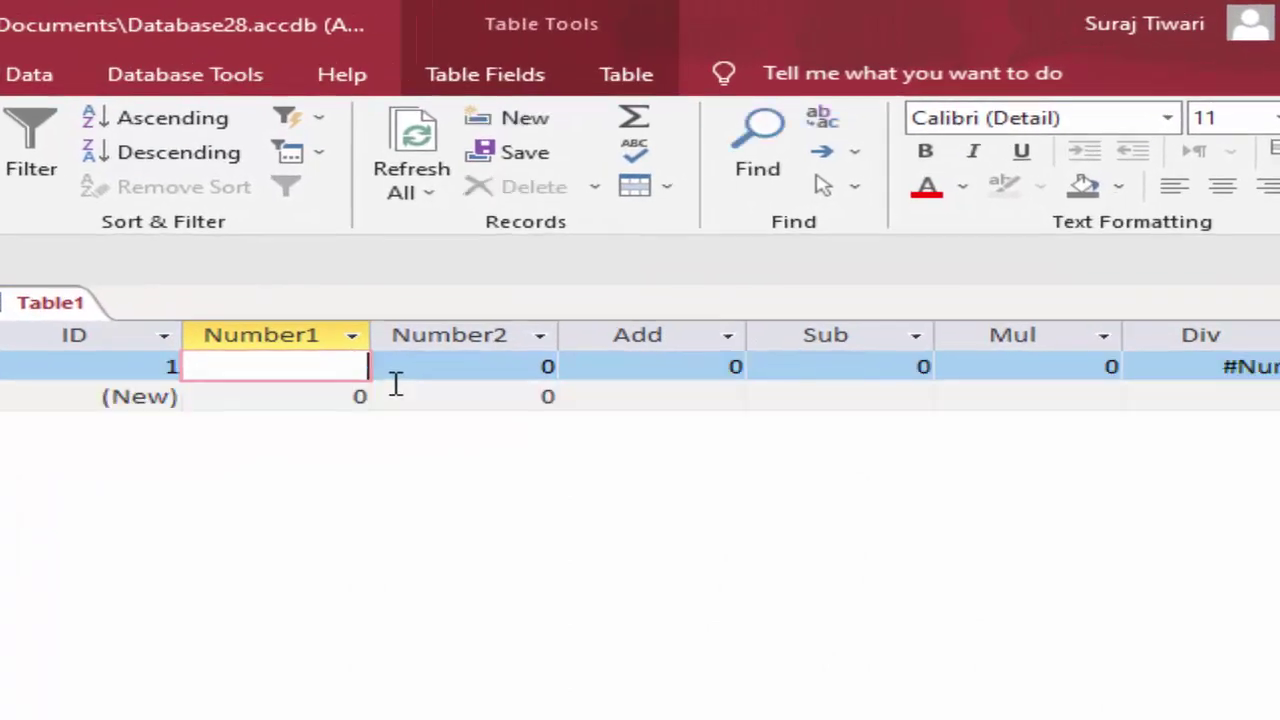
type("53")
key("Tab")
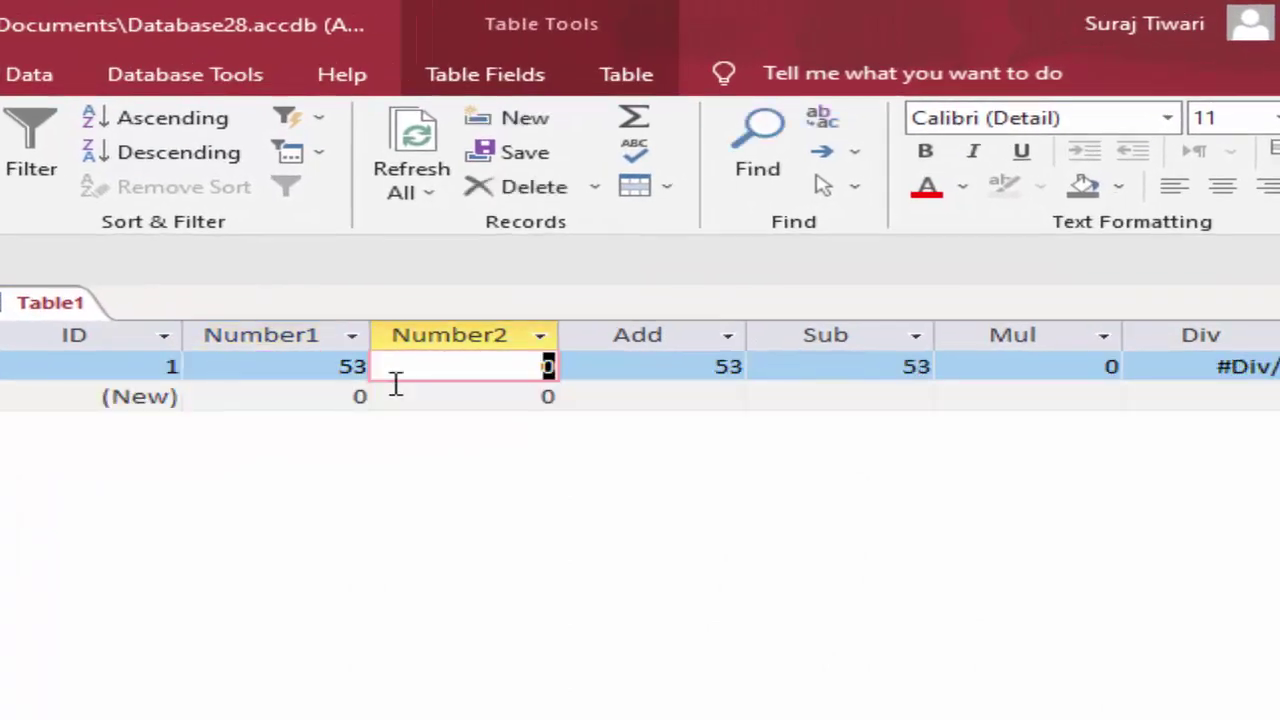
type("2")
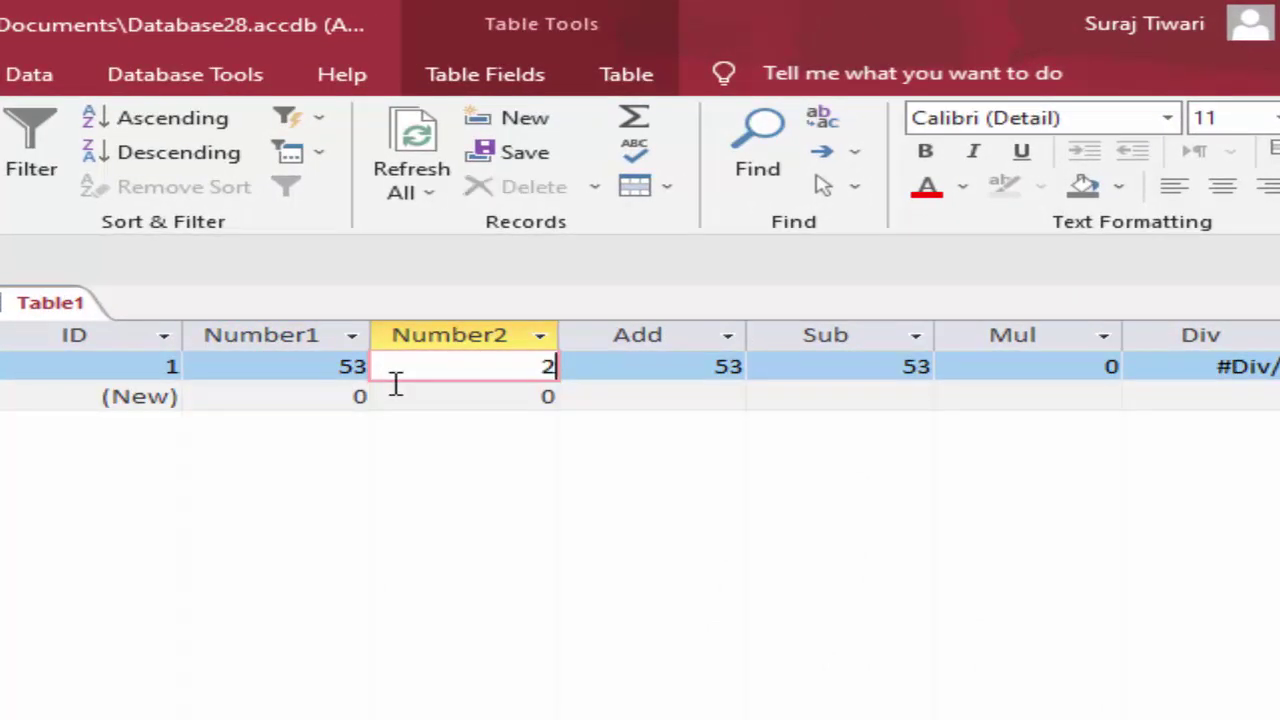
key("Tab")
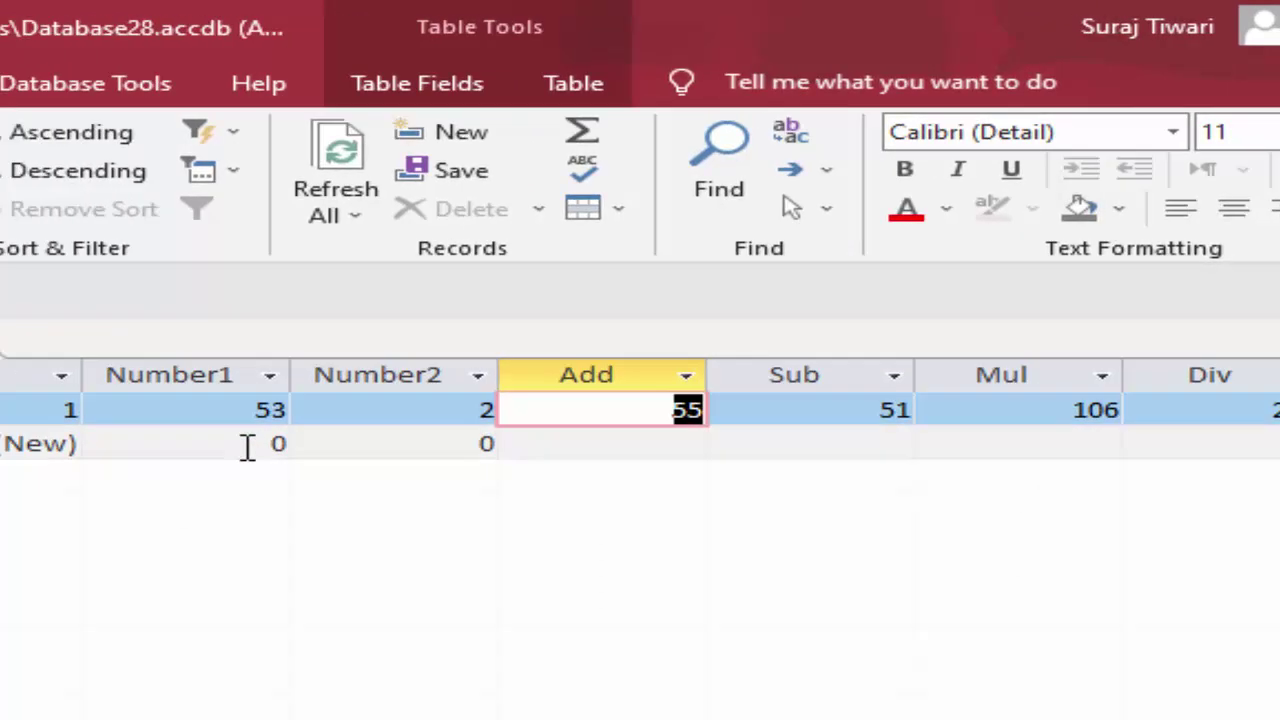
Step: Enter a second record with Number1 88 and Number2 2, giving 90, 86, 176 and 44
left_click(248, 444)
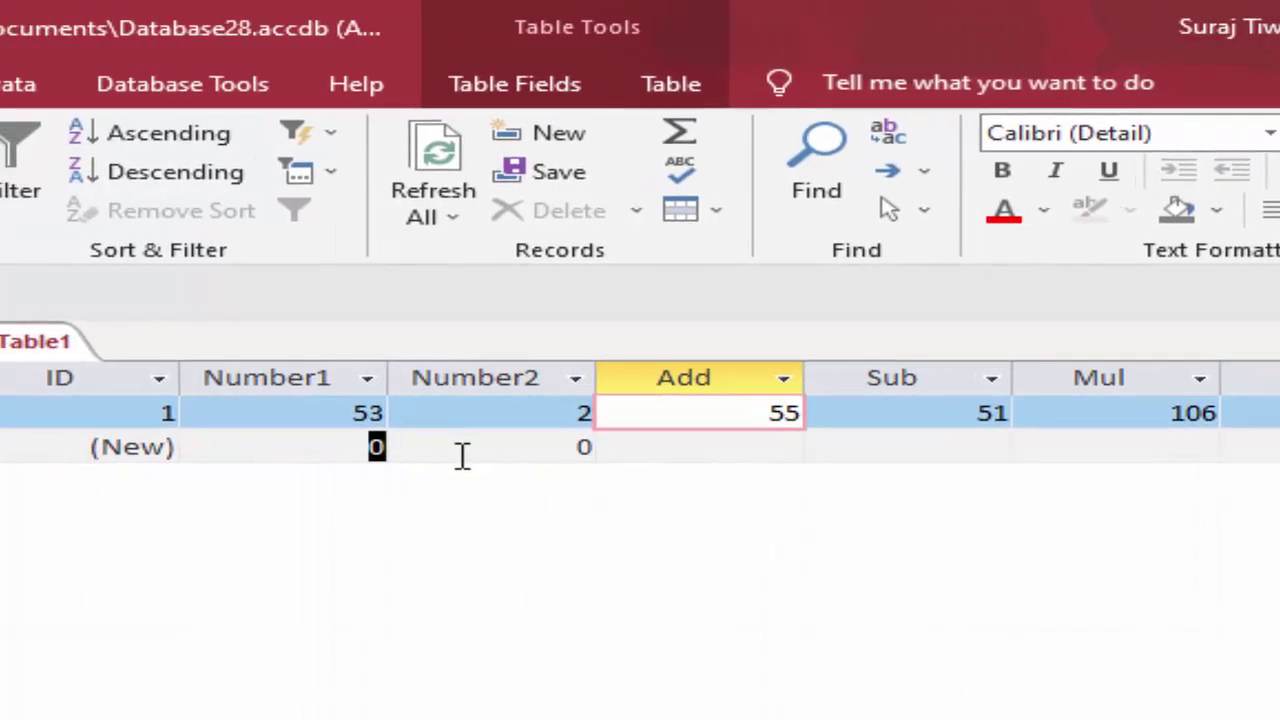
key("BackSpace")
type("88")
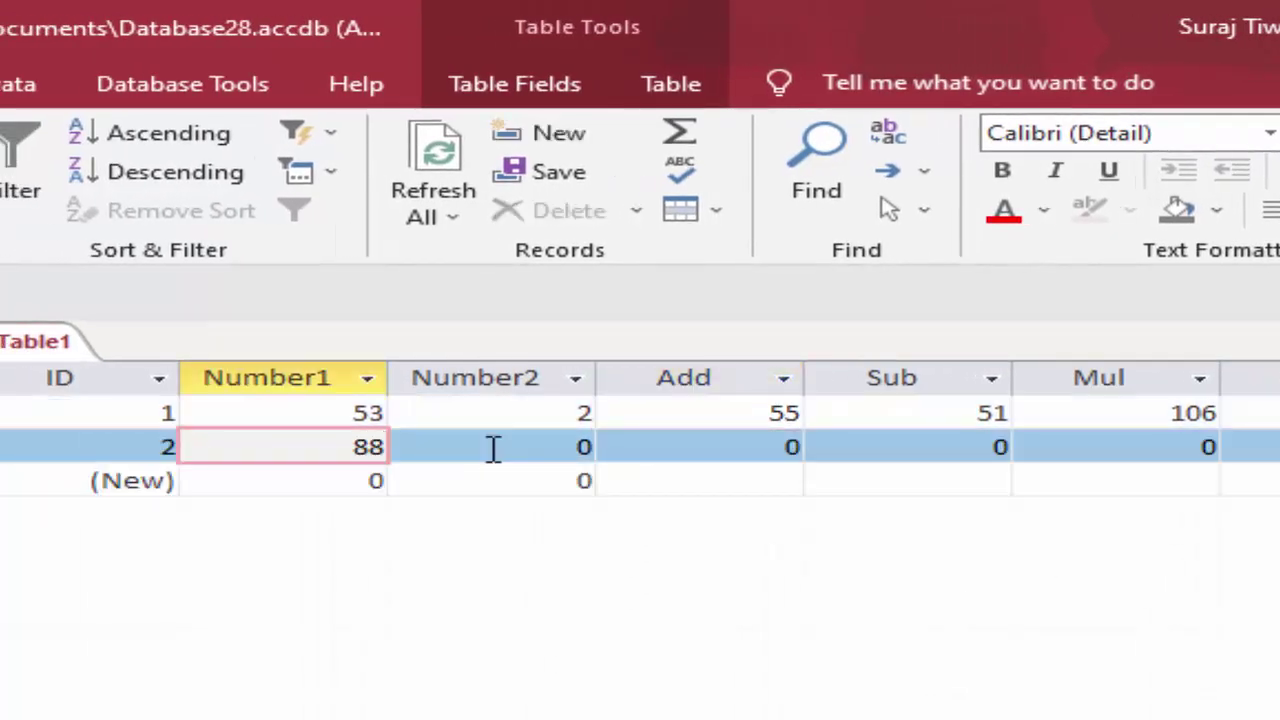
key("Tab")
type("2")
key("Tab")
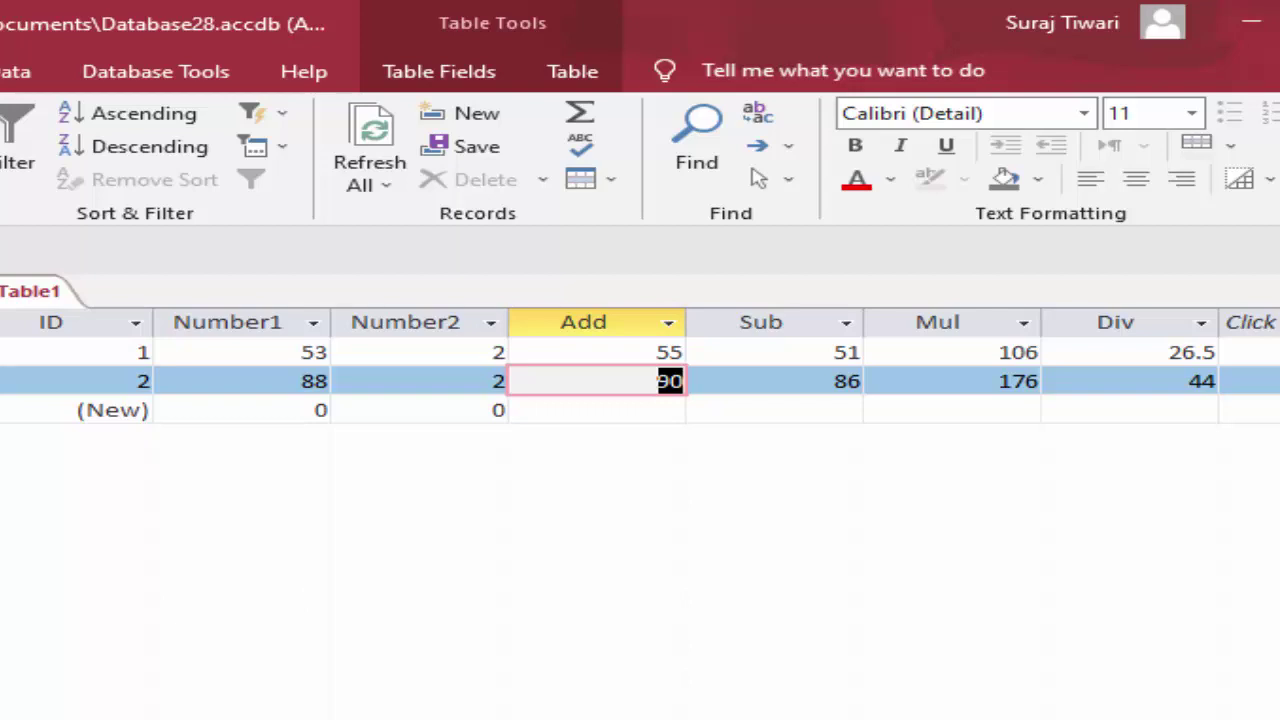
left_click(670, 381)
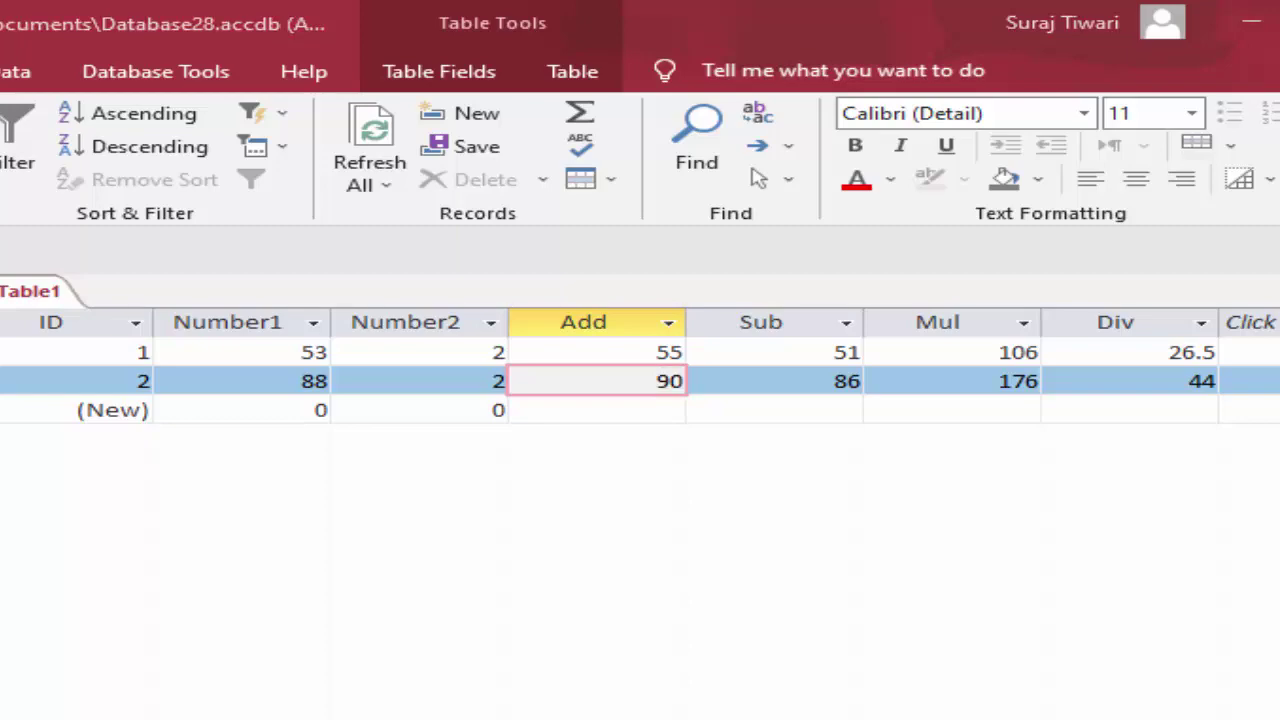